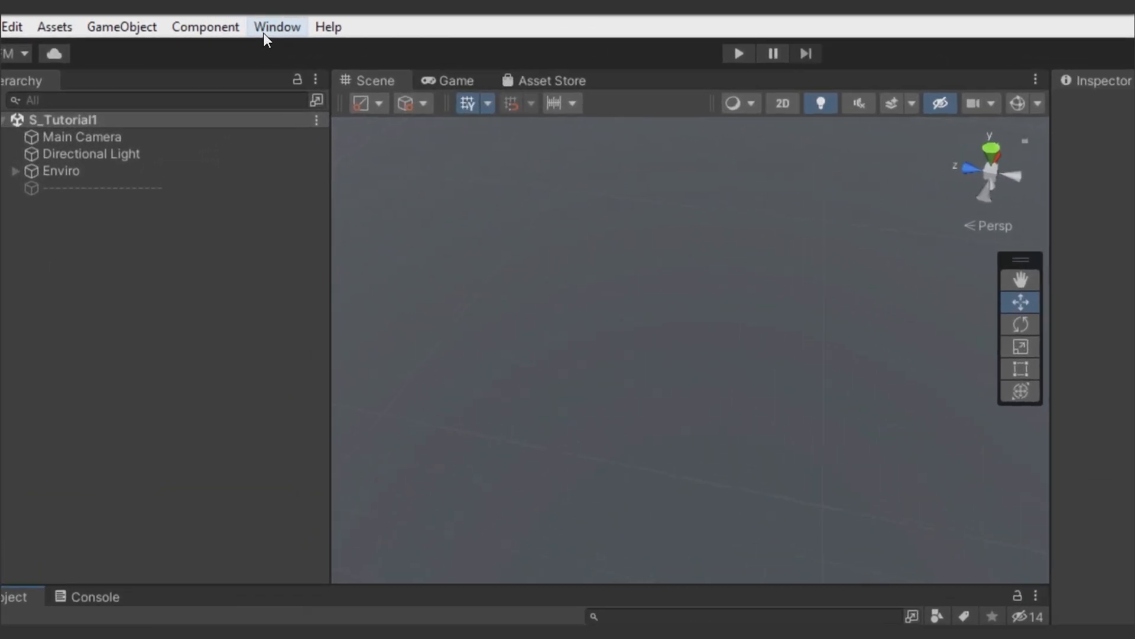
# Open the PGG Field Designer Window and dock it beside the Hierarchy
pyautogui.click(221, 25)
pyautogui.moveTo(580, 231)
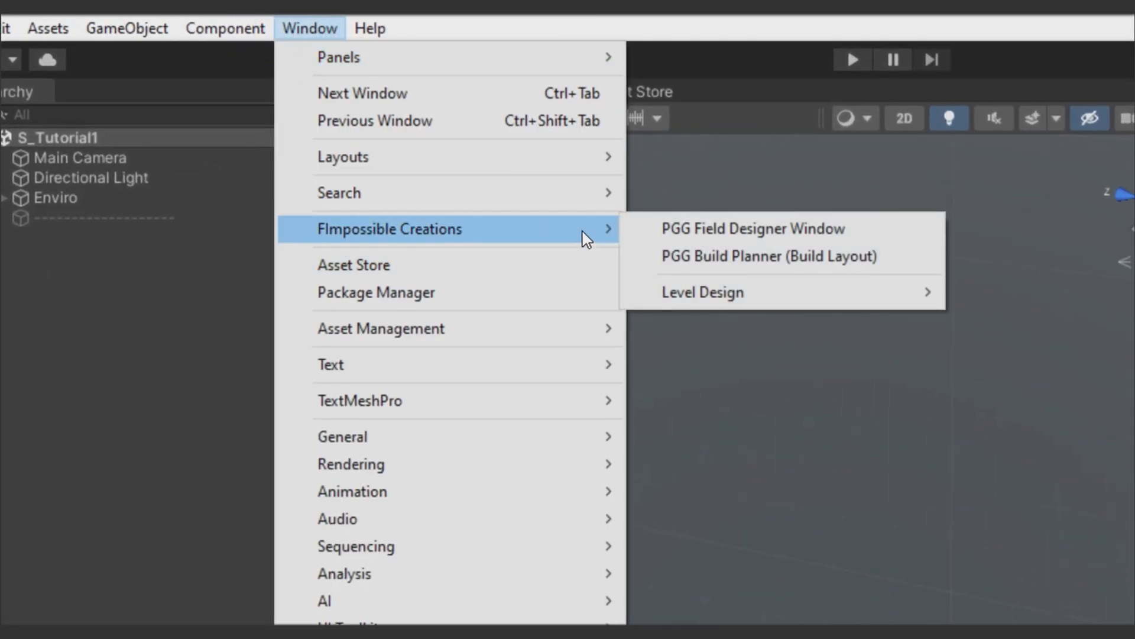
pyautogui.click(615, 231)
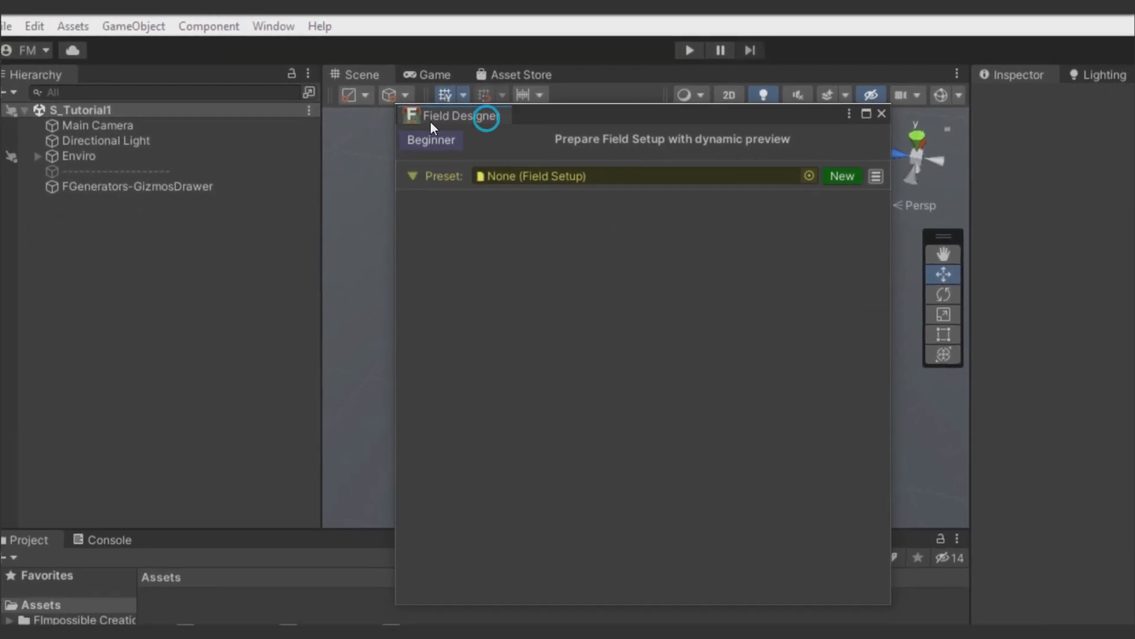
pyautogui.moveTo(431, 121); pyautogui.dragTo(171, 84)
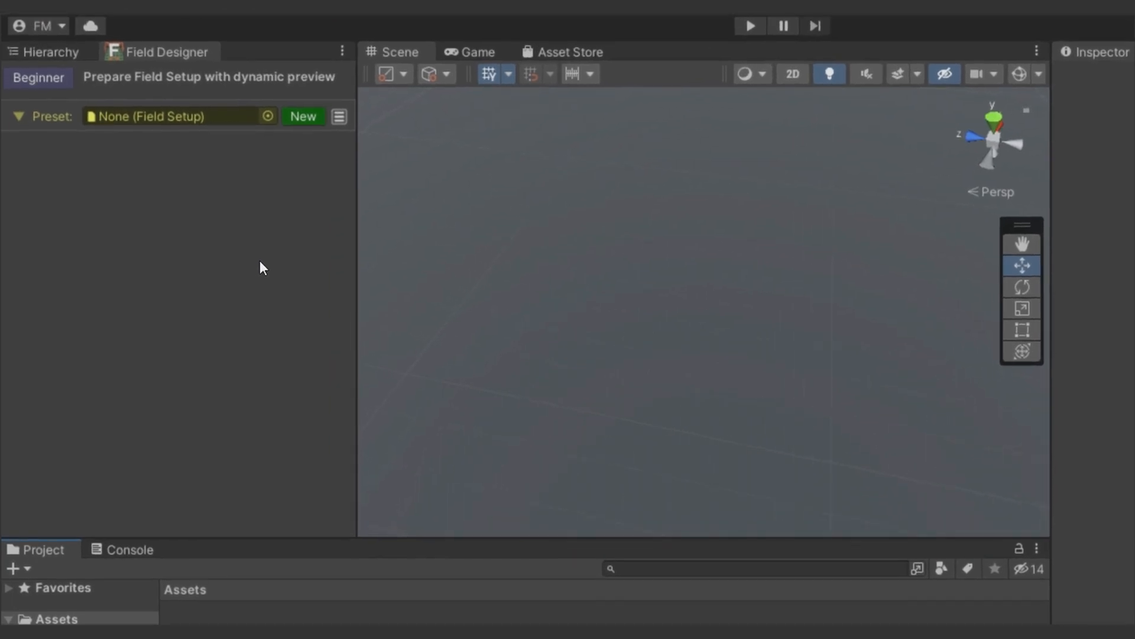
# Create a new field setup preset and name it Tutorial 1 Field Setup
pyautogui.click(311, 118)
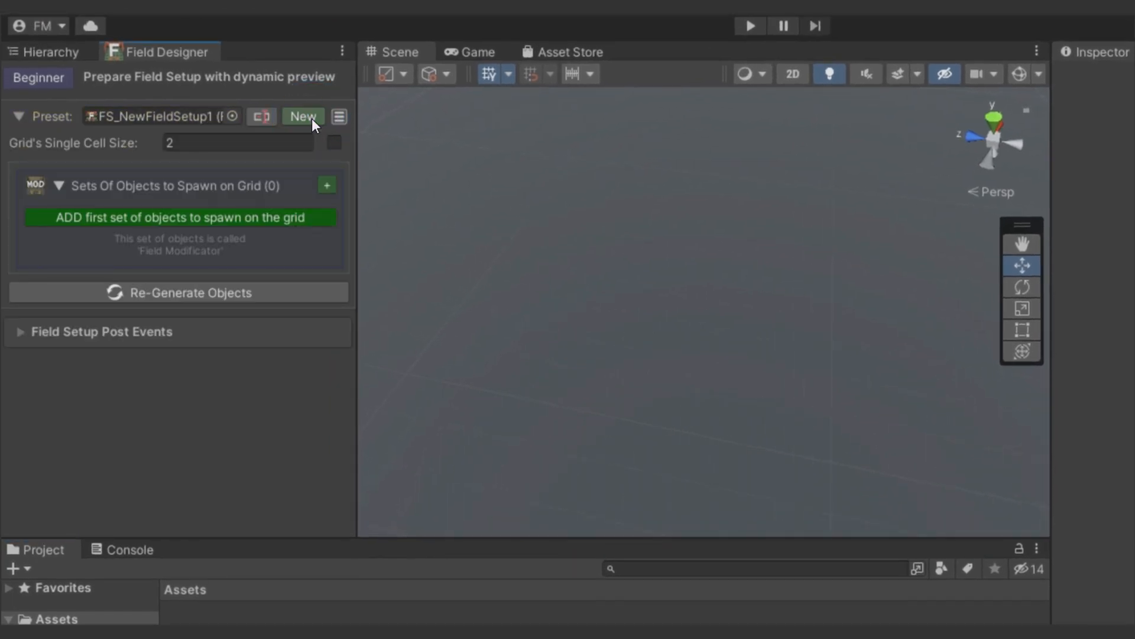
pyautogui.click(260, 117)
pyautogui.write('Tutorial 1 Field Setup')
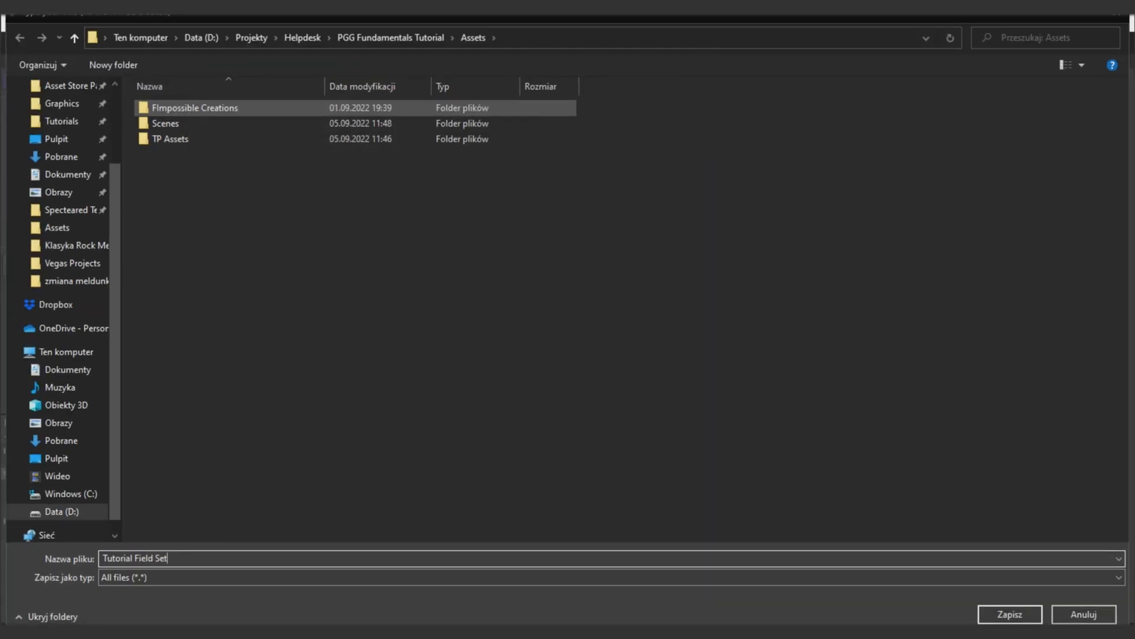
pyautogui.press('Return')
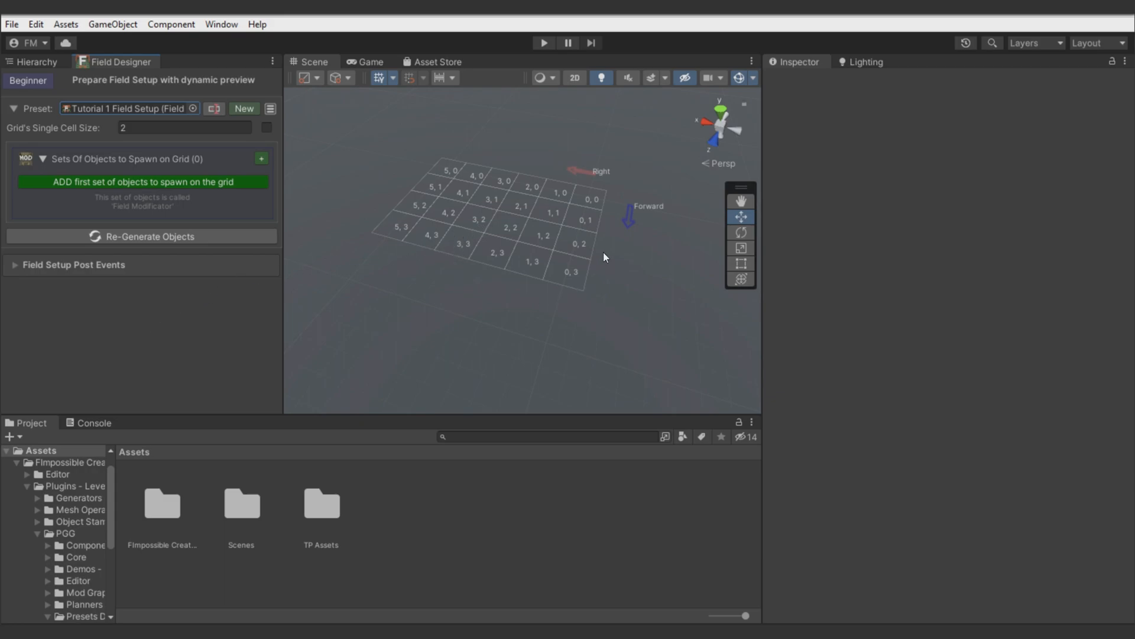
# Switch the Field Designer to Advanced mode to centre the scene view on the preview grid, and return it to Beginner mode
pyautogui.keyDown('alt'); pyautogui.moveTo(603, 185); pyautogui.dragTo(645, 217); pyautogui.keyUp('alt')
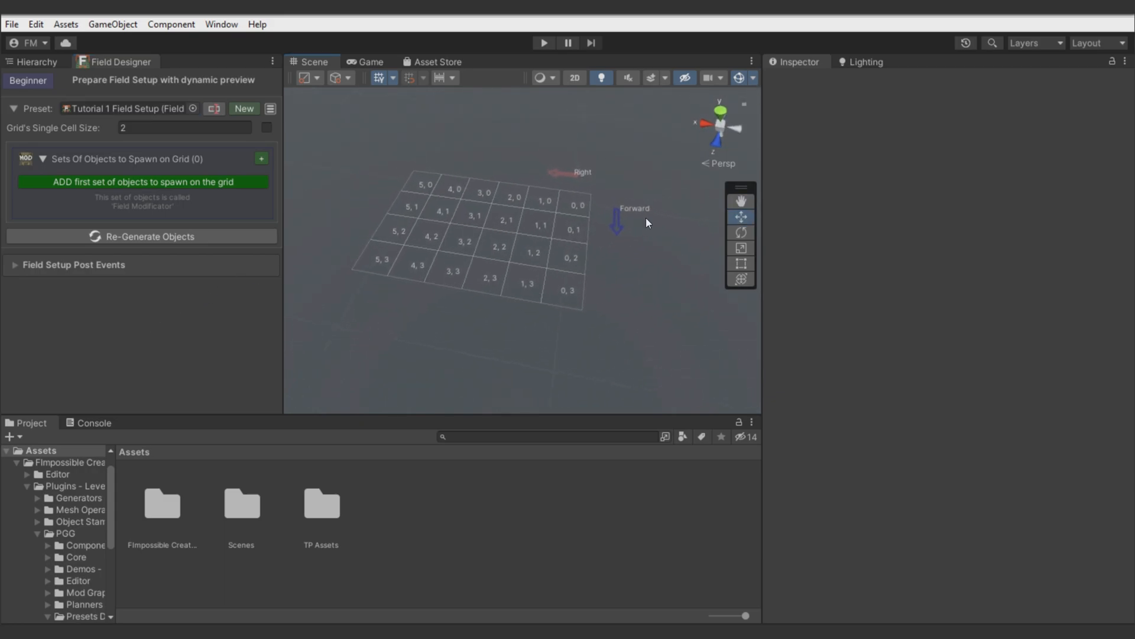
pyautogui.click(27, 80)
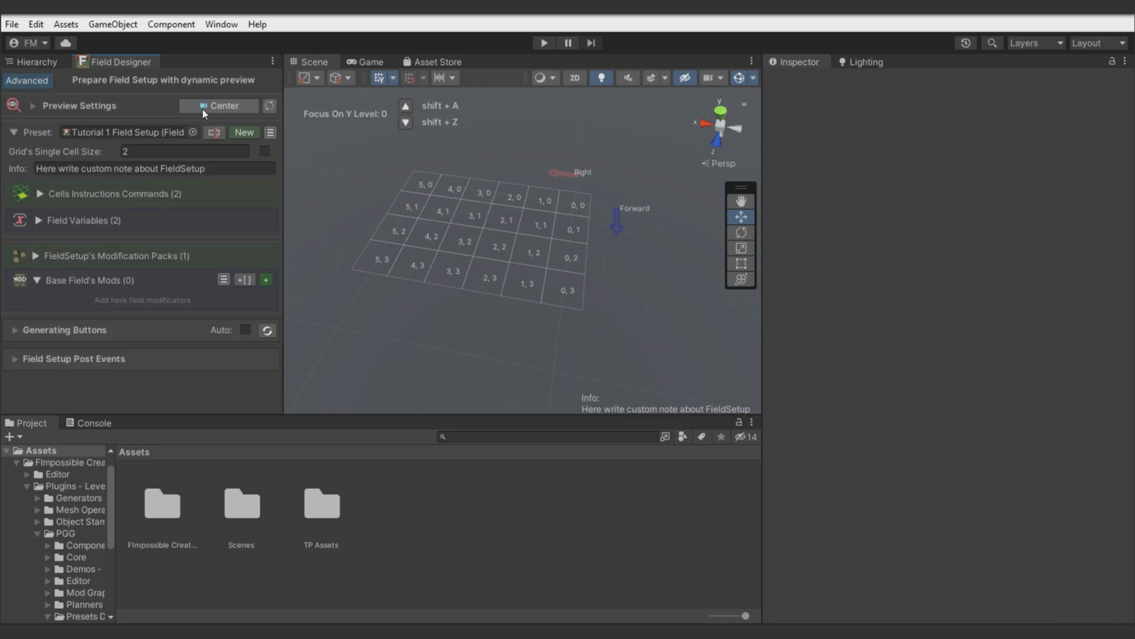
pyautogui.click(203, 107)
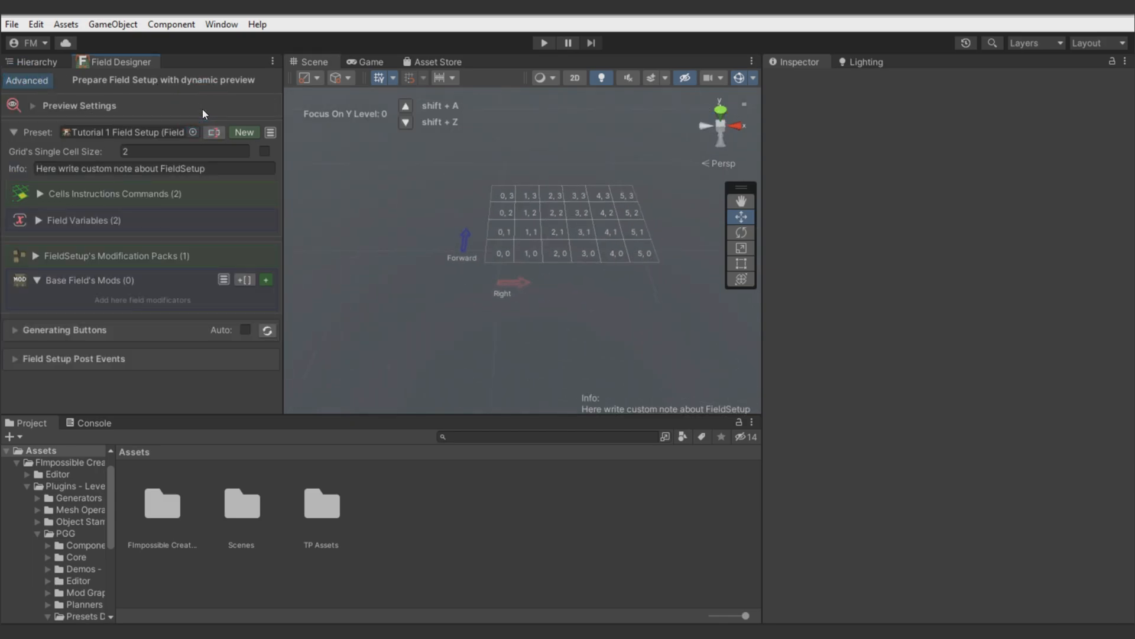
pyautogui.click(43, 78)
pyautogui.moveTo(431, 320); pyautogui.dragTo(536, 373, button='right')
pyautogui.press('w')
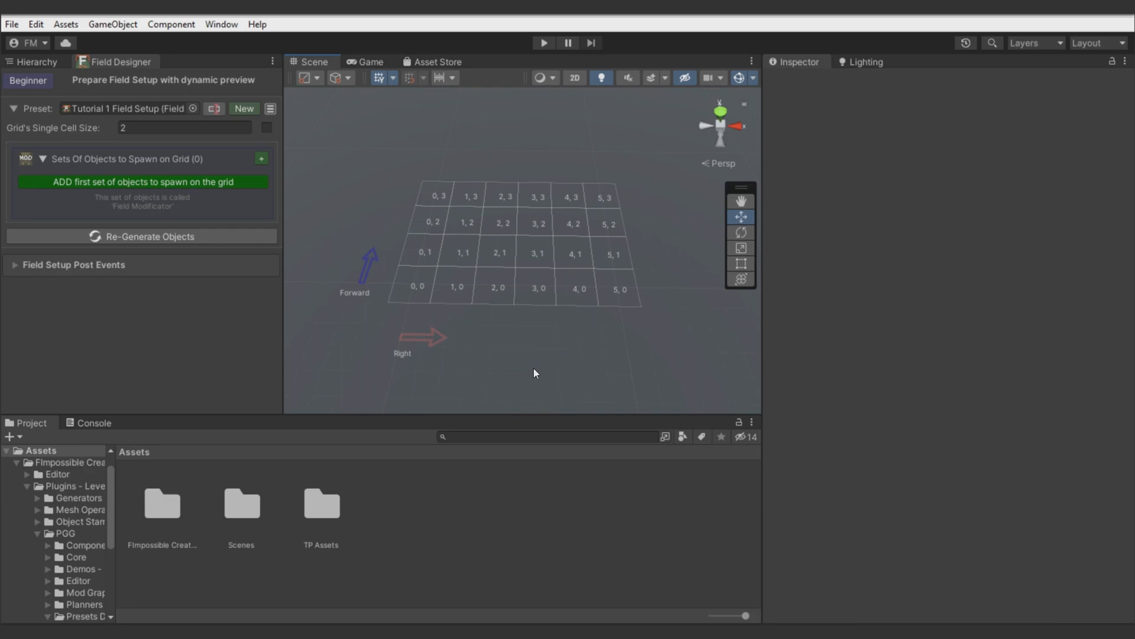
# Add the first set of objects to spawn on the grid and dock its Field Mod window beside Lighting
pyautogui.click(142, 182)
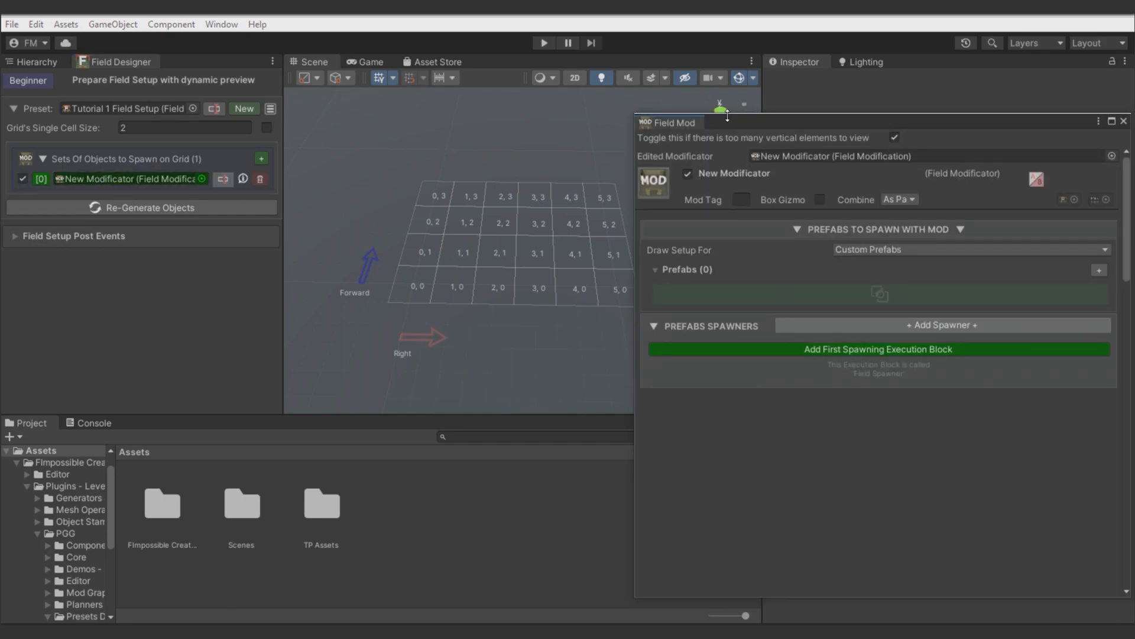
pyautogui.moveTo(679, 122); pyautogui.dragTo(913, 58)
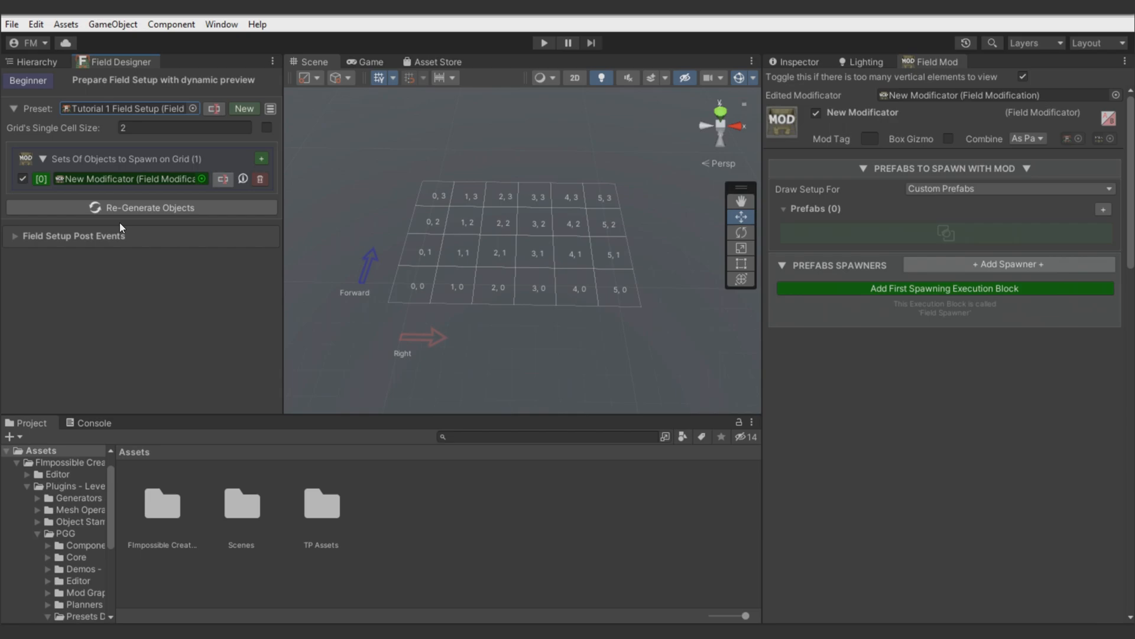
# Rename the new field modificator as Floor and select it for editing
pyautogui.click(223, 179)
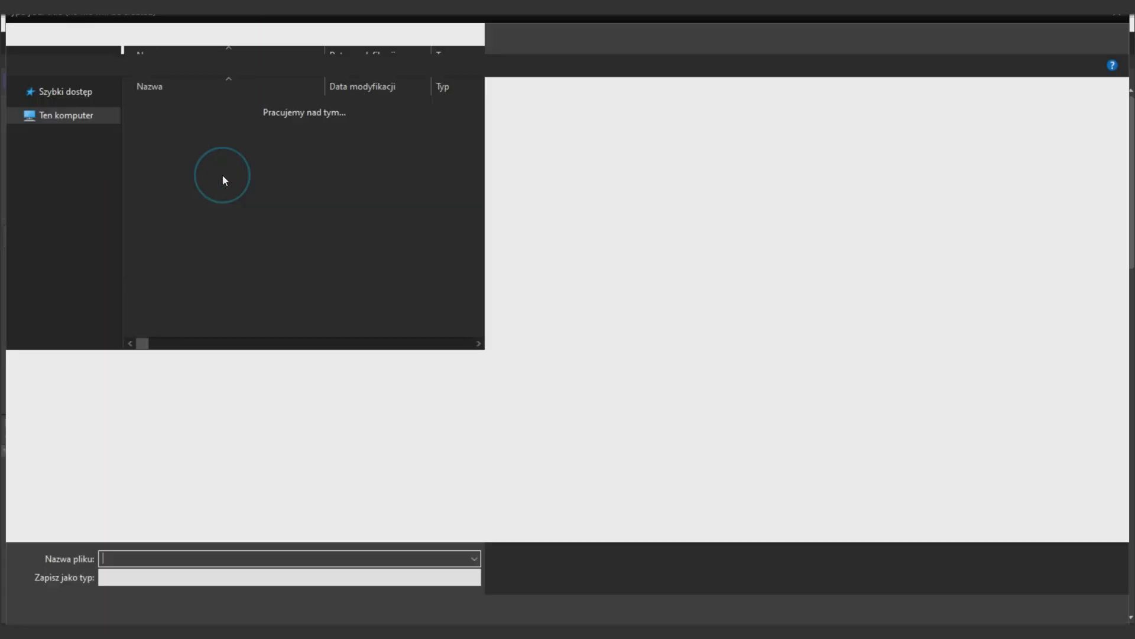
pyautogui.write('Floor')
pyautogui.press('Return')
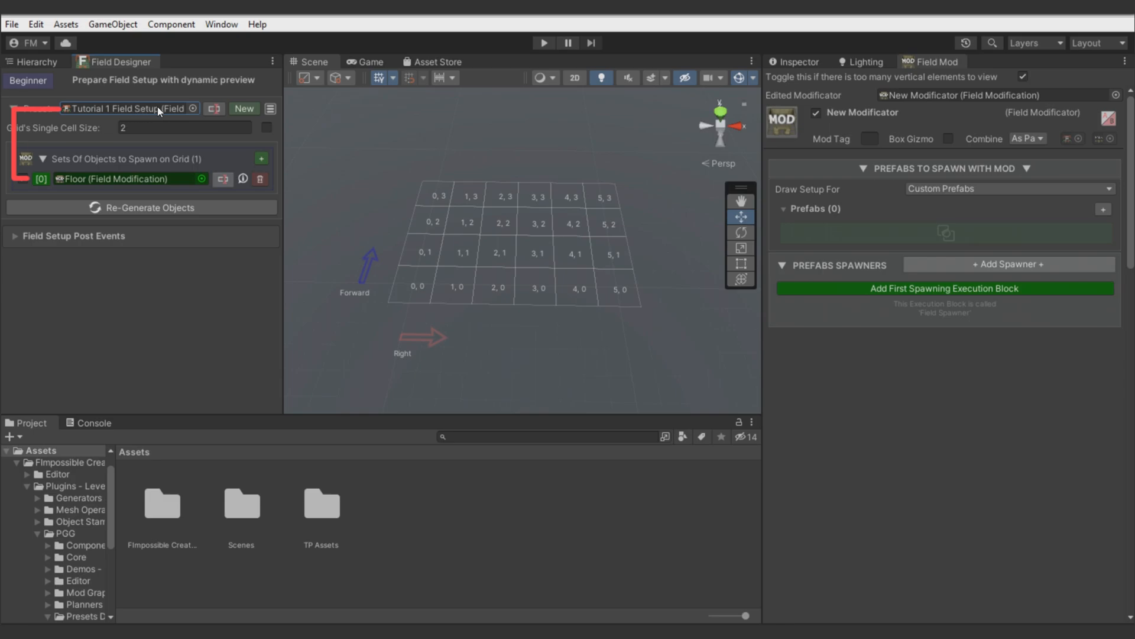
pyautogui.click(81, 179)
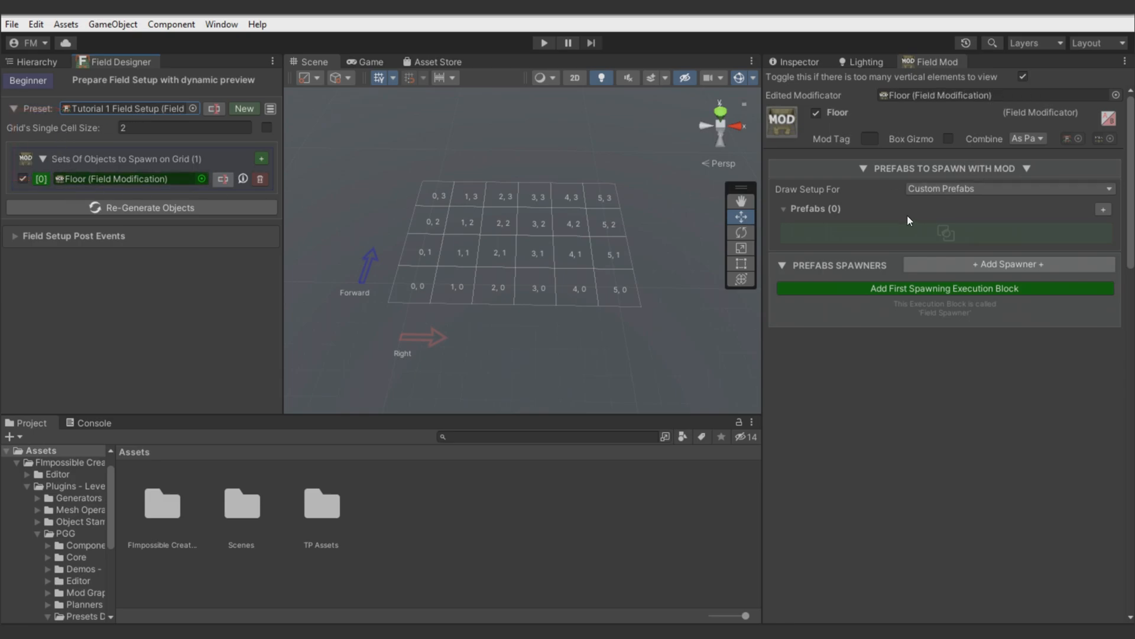
# Add the floor_1 prefab from TP Assets/Top-Down Dungeons 2/Prefabs/Floor to the Floor modificator's prefabs
pyautogui.moveTo(491, 299)
pyautogui.mouseDown(button='right')
pyautogui.moveTo(487, 320)
pyautogui.moveTo(480, 311)
pyautogui.mouseUp(button='right')
pyautogui.press('w')
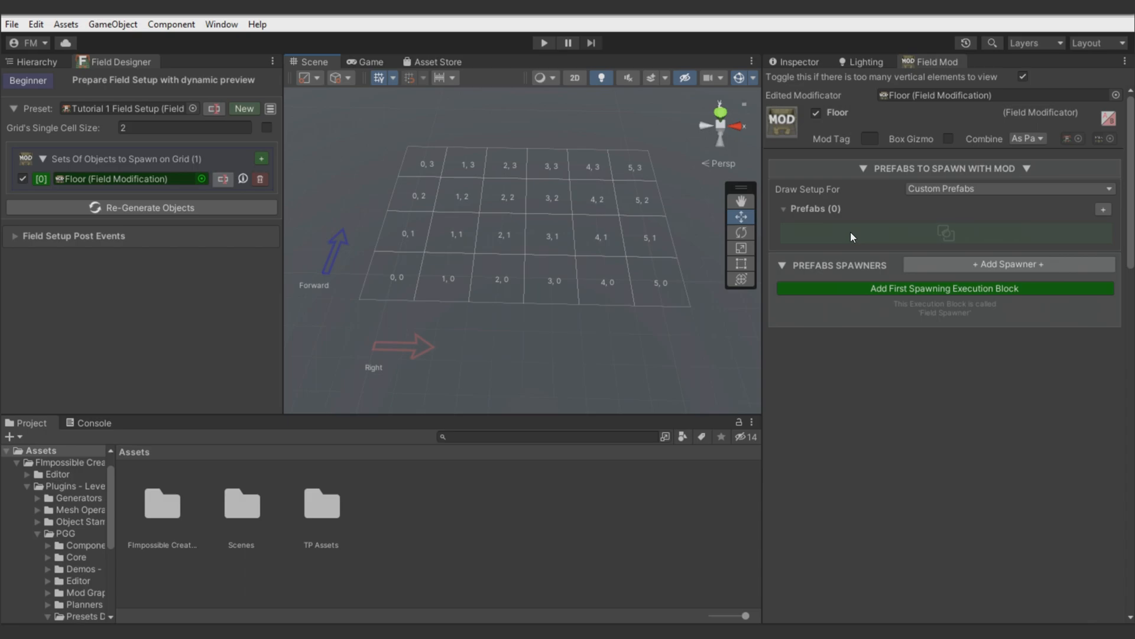
pyautogui.doubleClick(311, 503)
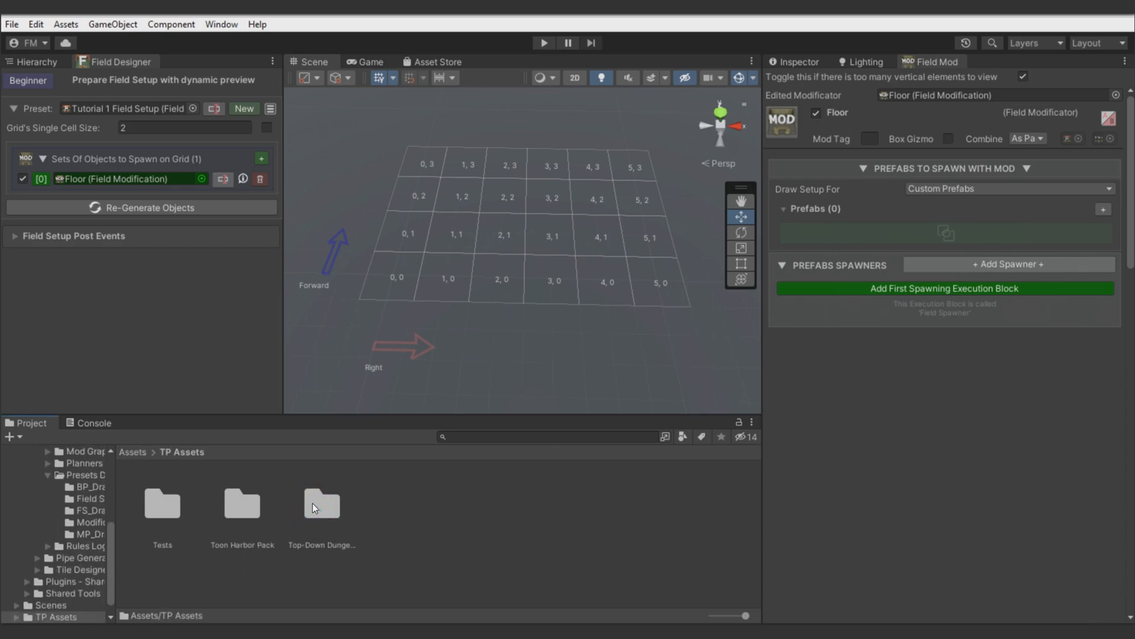
pyautogui.doubleClick(313, 509)
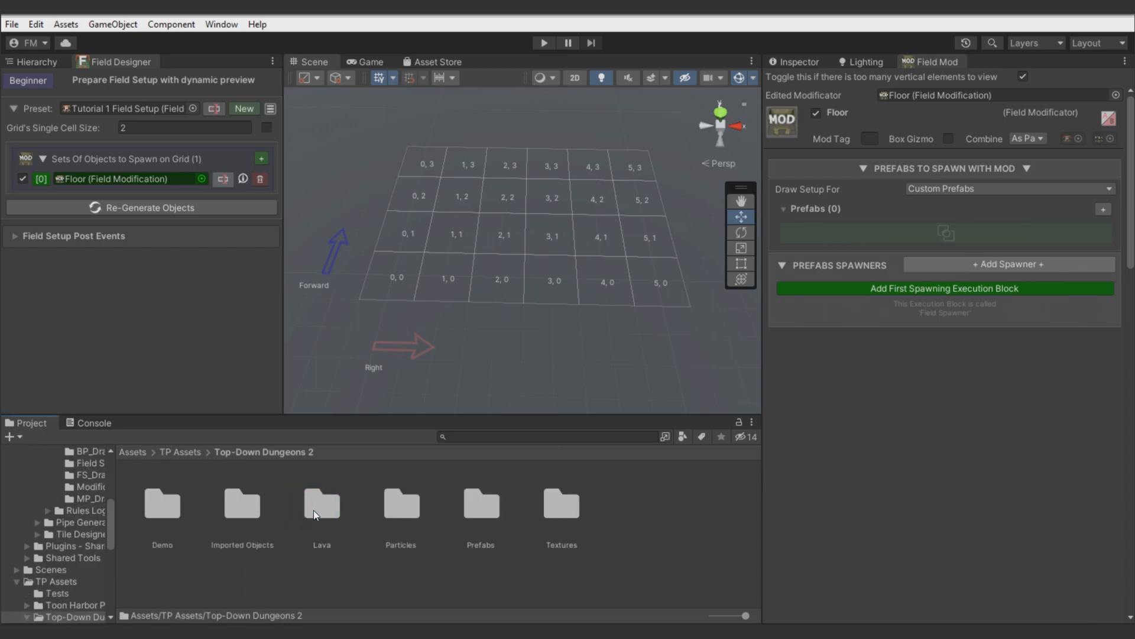
pyautogui.doubleClick(466, 509)
pyautogui.click(432, 507)
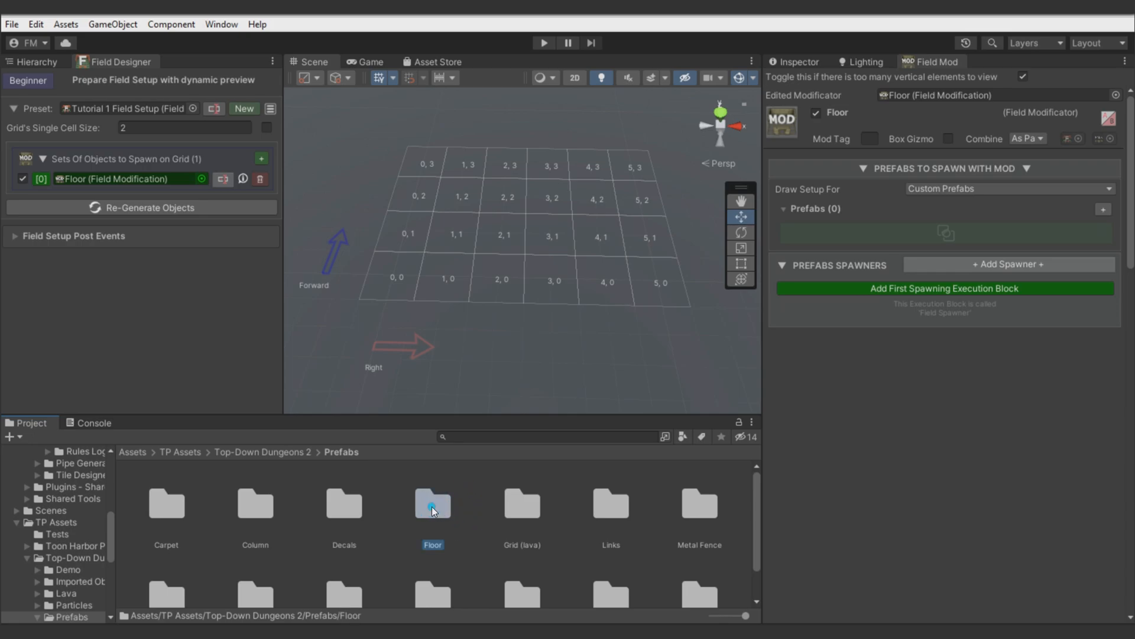
pyautogui.doubleClick(432, 506)
pyautogui.moveTo(196, 520); pyautogui.dragTo(857, 236)
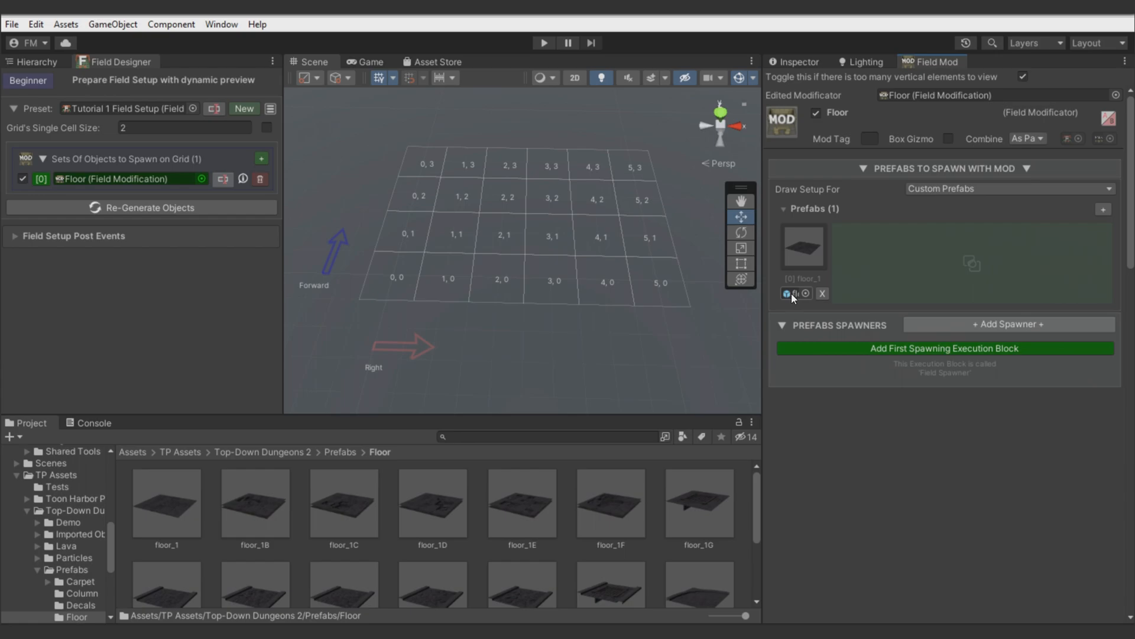
# Place a floor_1 prefab in the scene to compare it with the grid cells, and delete it
pyautogui.moveTo(167, 503); pyautogui.dragTo(477, 271)
pyautogui.click(244, 328)
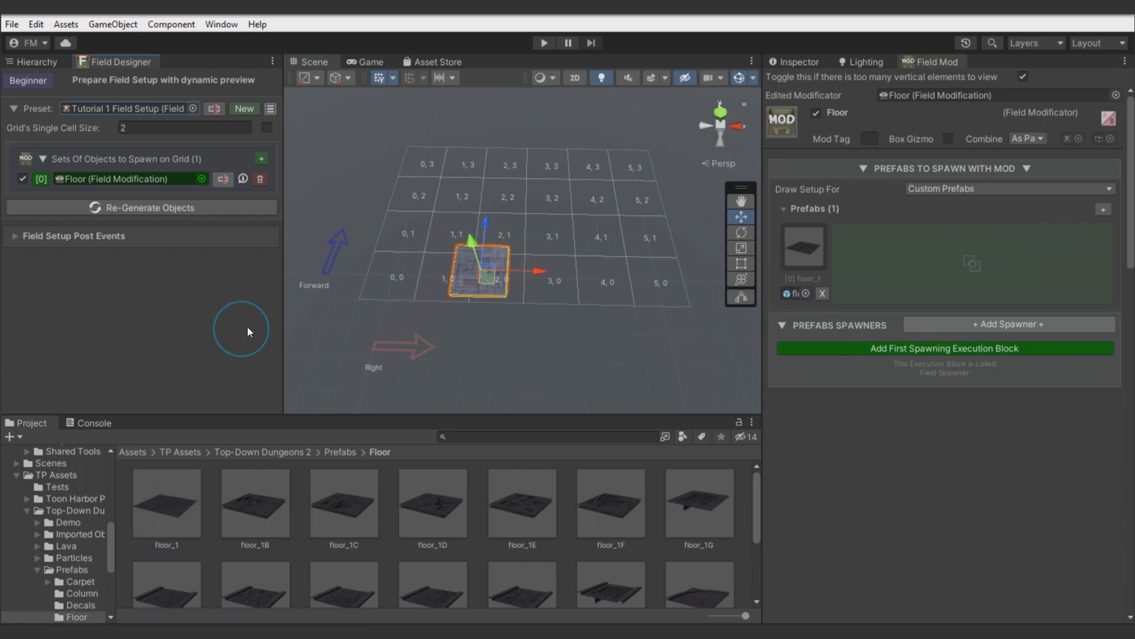
pyautogui.click(506, 355)
pyautogui.click(500, 268)
pyautogui.press('Delete')
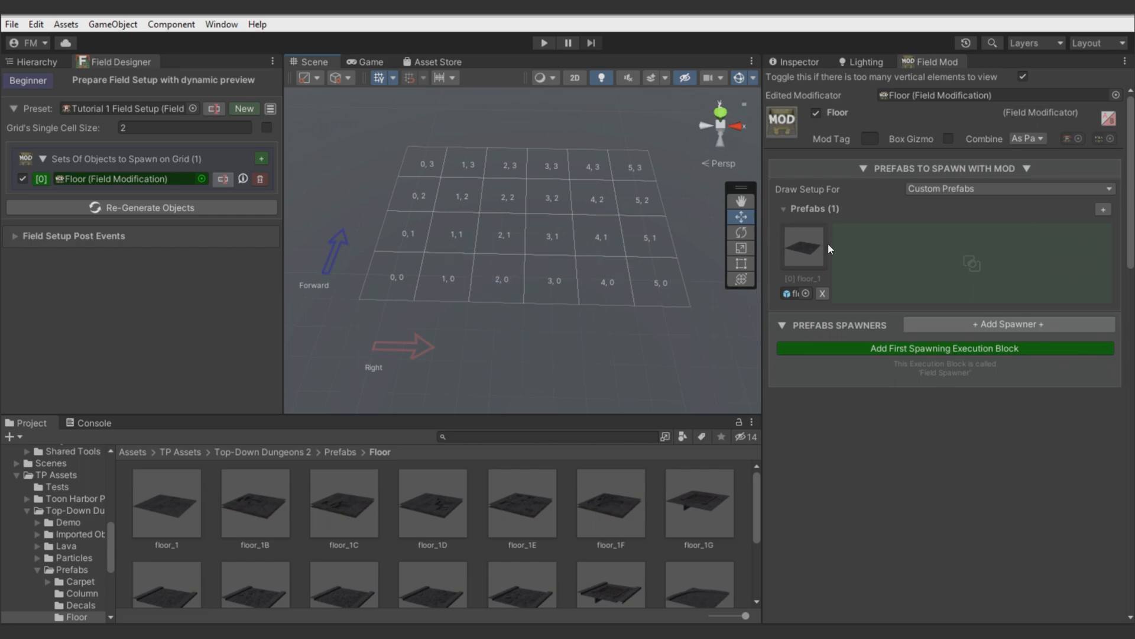
# Add the first spawner to the Floor modificator for floor_1 and generate its objects on the grid
pyautogui.click(933, 349)
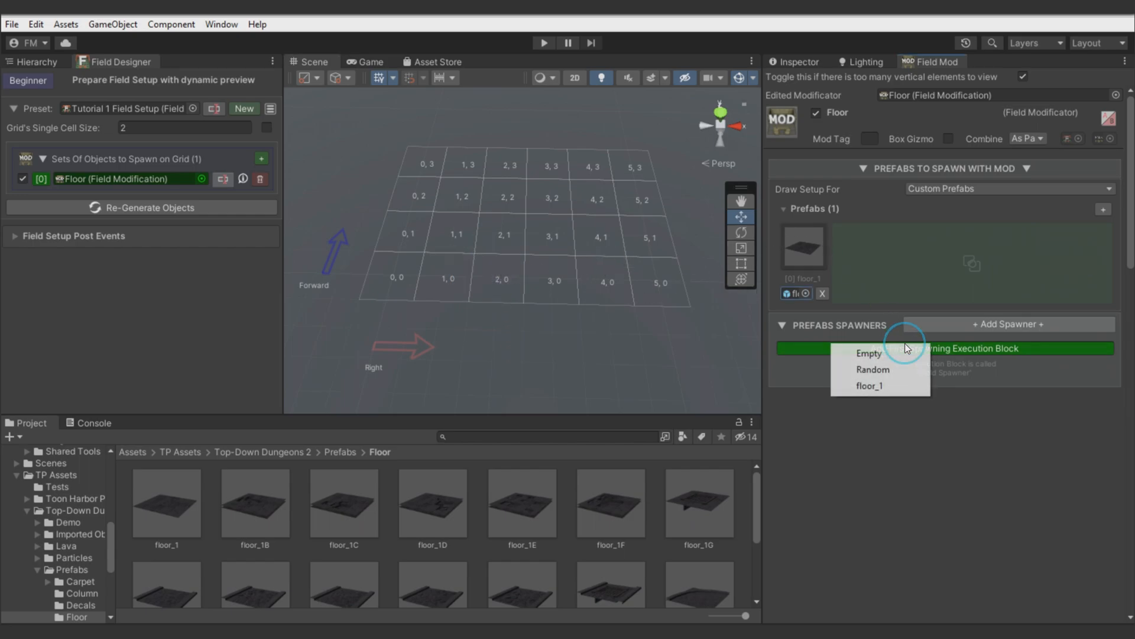
pyautogui.click(872, 380)
pyautogui.click(197, 207)
pyautogui.moveTo(424, 255); pyautogui.dragTo(436, 287, button='middle')
pyautogui.moveTo(437, 287); pyautogui.dragTo(437, 308, button='right')
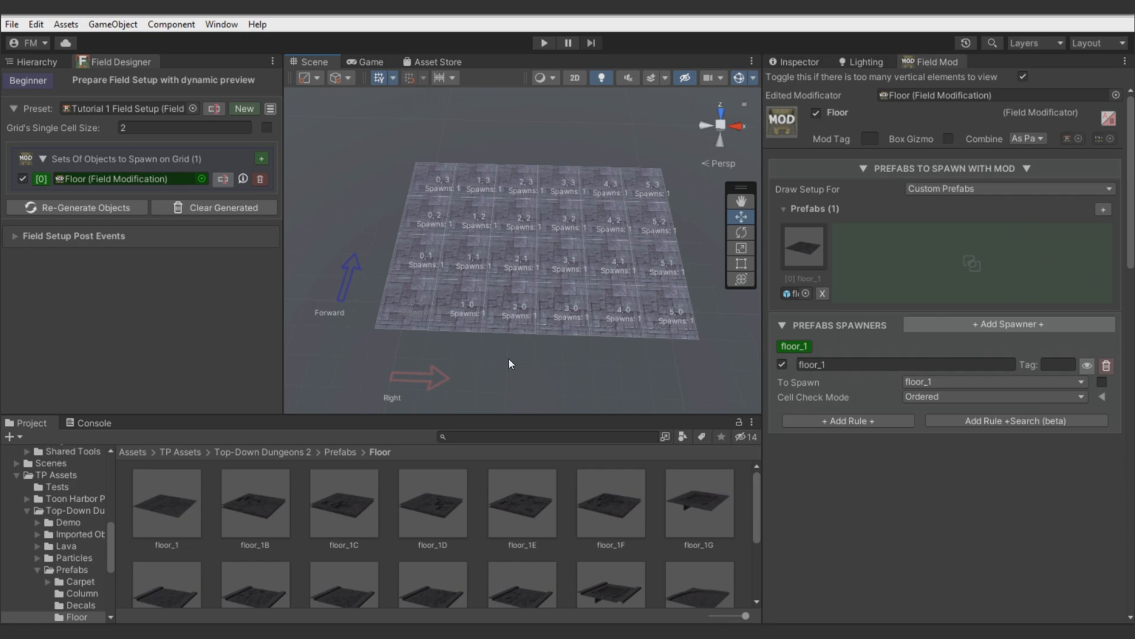
# Try different values for the grid's single cell size and set it back to 2
pyautogui.moveTo(55, 126); pyautogui.dragTo(142, 146)
pyautogui.click(135, 127)
pyautogui.write('2')
pyautogui.moveTo(535, 334); pyautogui.dragTo(536, 383, button='right')
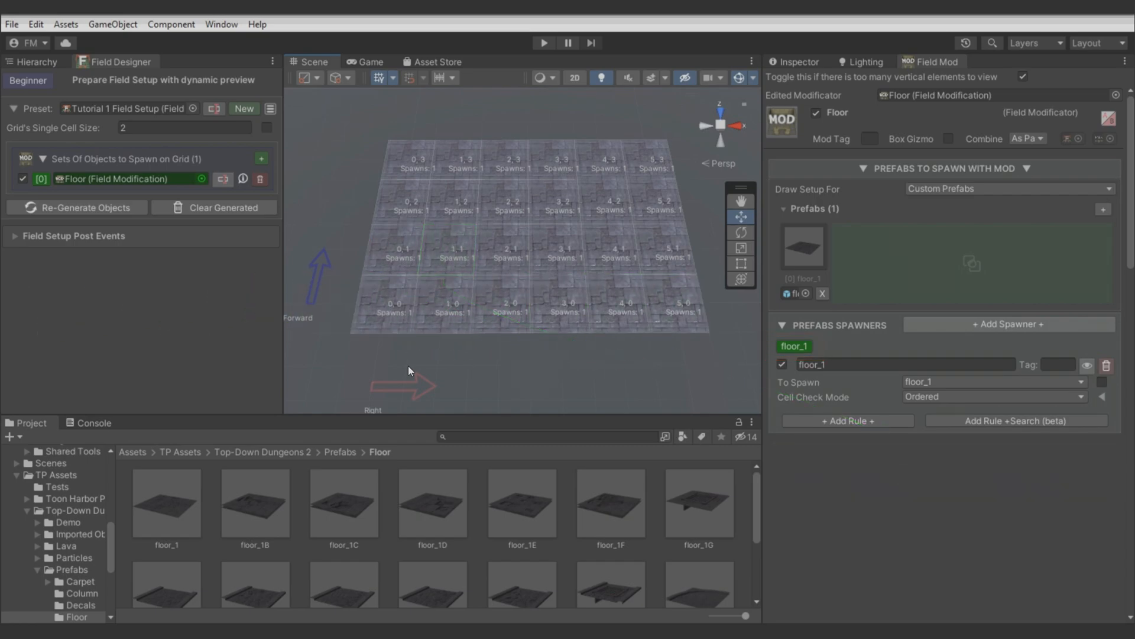
# Search the spawner rules for "nei" and add the Check cell neighbours rule to the floor_1 spawner
pyautogui.click(939, 422)
pyautogui.write('nei')
pyautogui.press('Return')
pyautogui.scroll(-2, 902, 491)
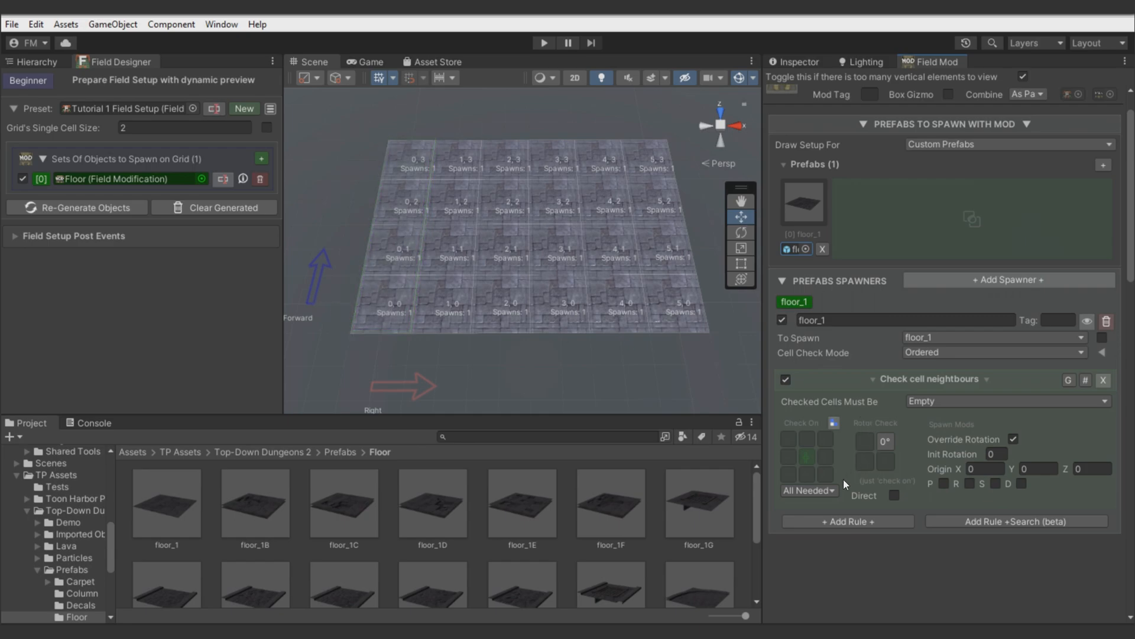
# Set the rule's checked cells to Out Of Grid and mark the left neighbour cell for checking
pyautogui.click(924, 406)
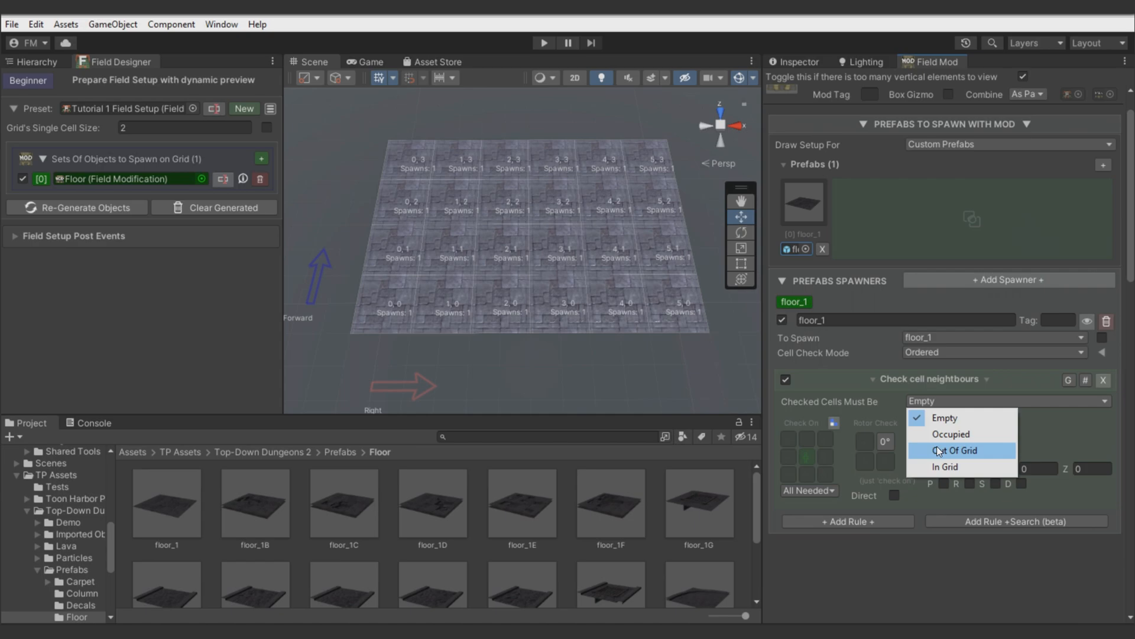
pyautogui.click(937, 447)
pyautogui.click(792, 457)
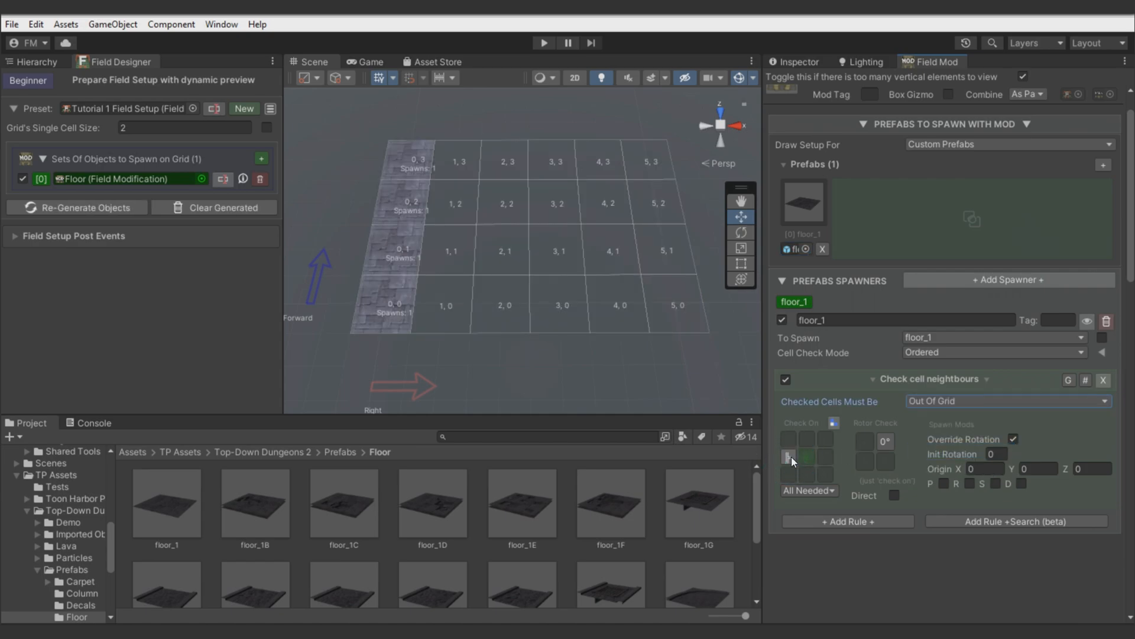
pyautogui.moveTo(482, 334); pyautogui.dragTo(526, 348, button='middle')
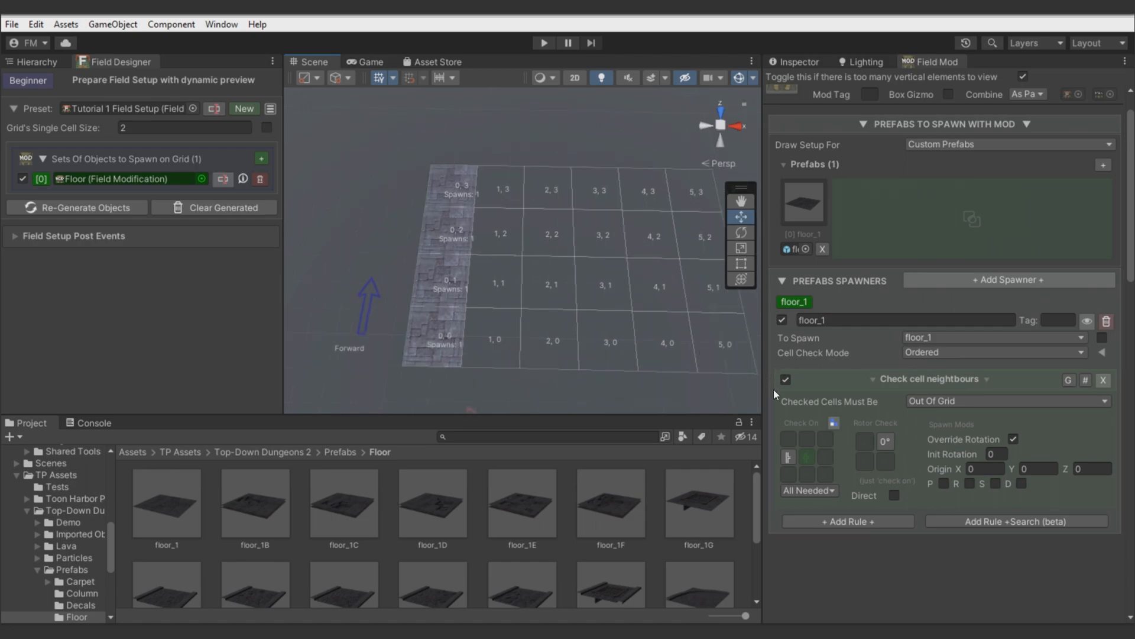
# Mark the upper neighbour cell for checking too, so floor_1 spawns only in the grid's upper-left corner
pyautogui.click(806, 439)
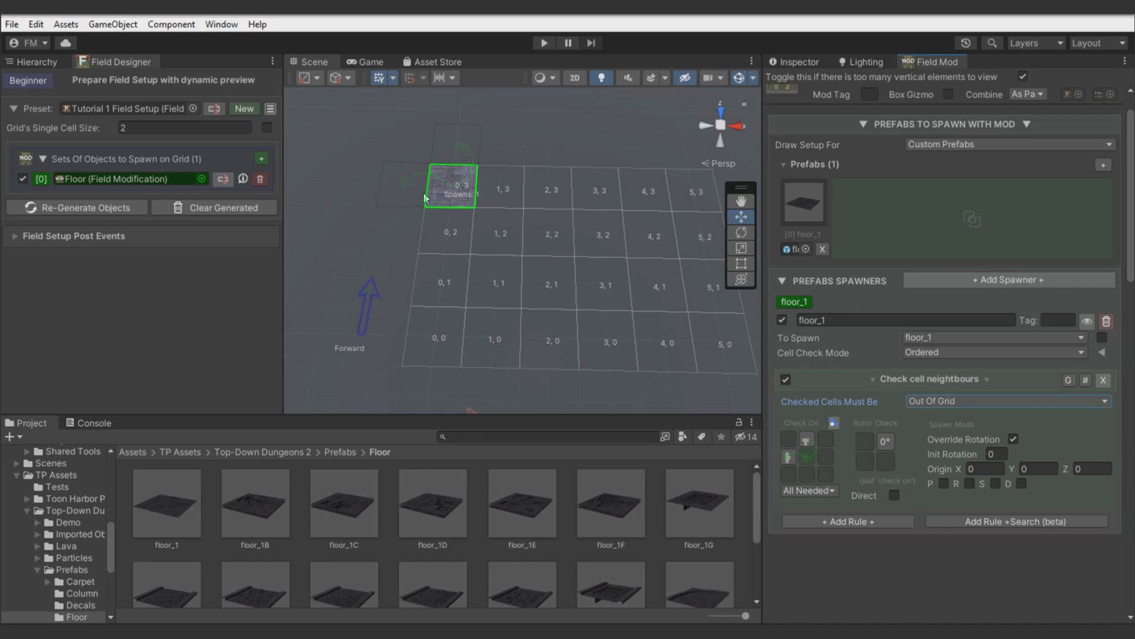
pyautogui.moveTo(577, 317); pyautogui.dragTo(579, 320, button='right')
pyautogui.scroll(-2, 579, 319)
pyautogui.moveTo(579, 320); pyautogui.dragTo(556, 320, button='middle')
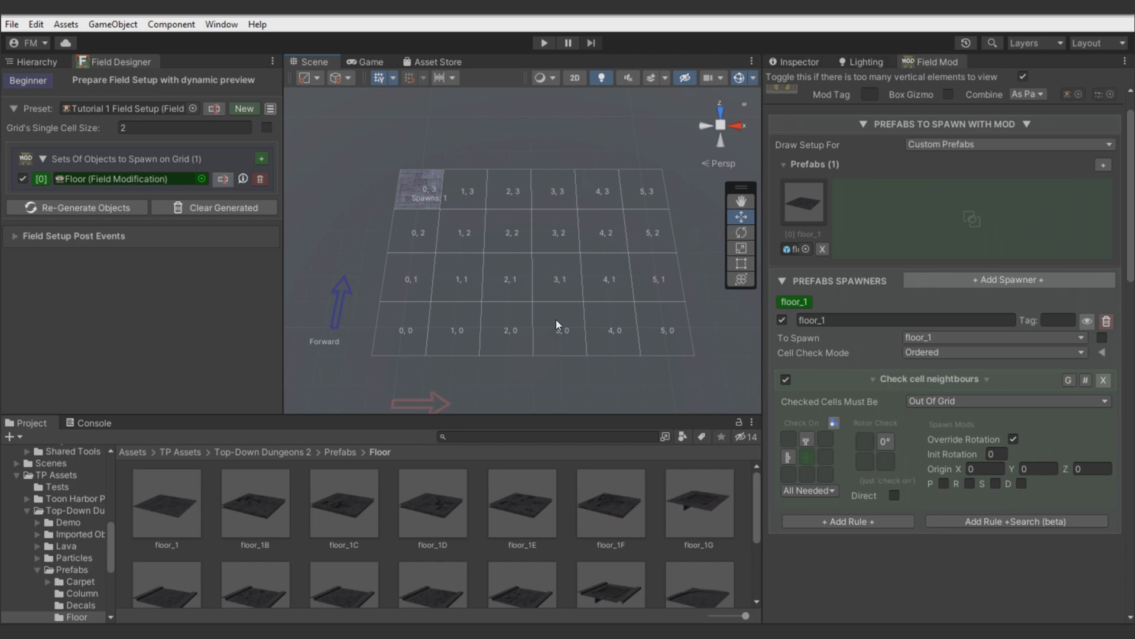
# Move the checked neighbour pair through upper-right and lower-right to the left and lower cells, spawning floor_1 in each matching corner
pyautogui.click(885, 444)
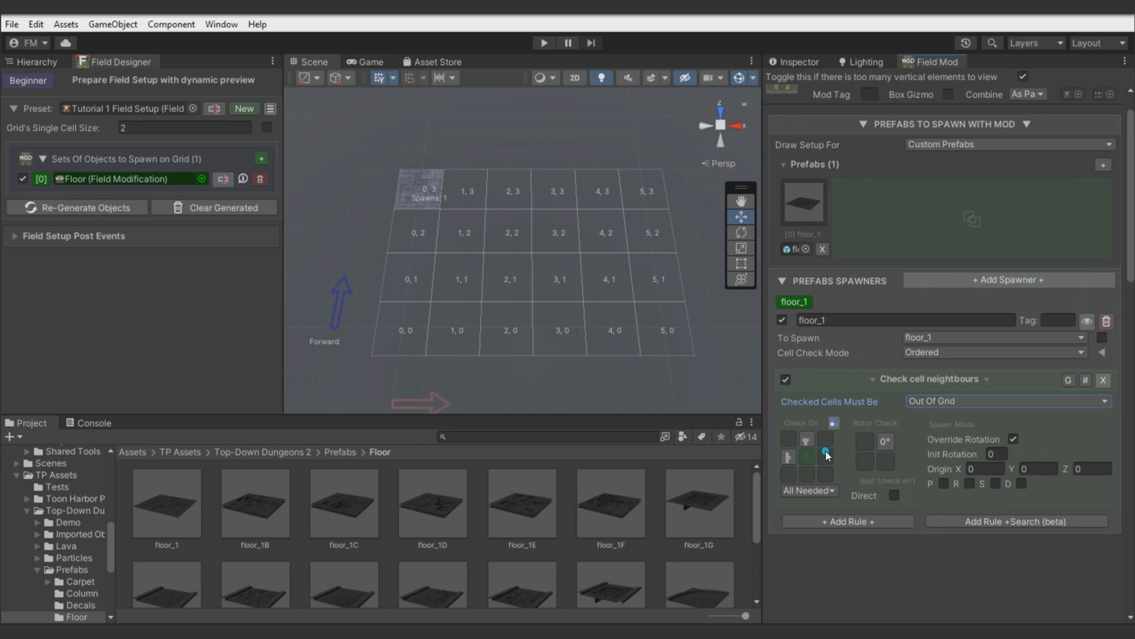
pyautogui.click(826, 454)
pyautogui.click(787, 459)
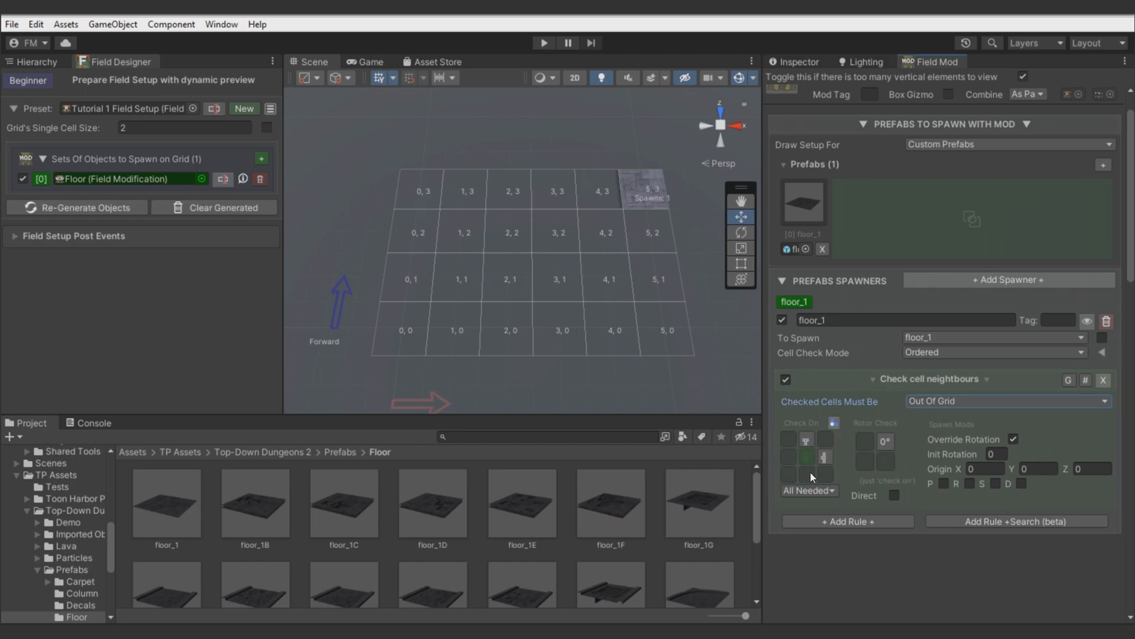
pyautogui.click(807, 473)
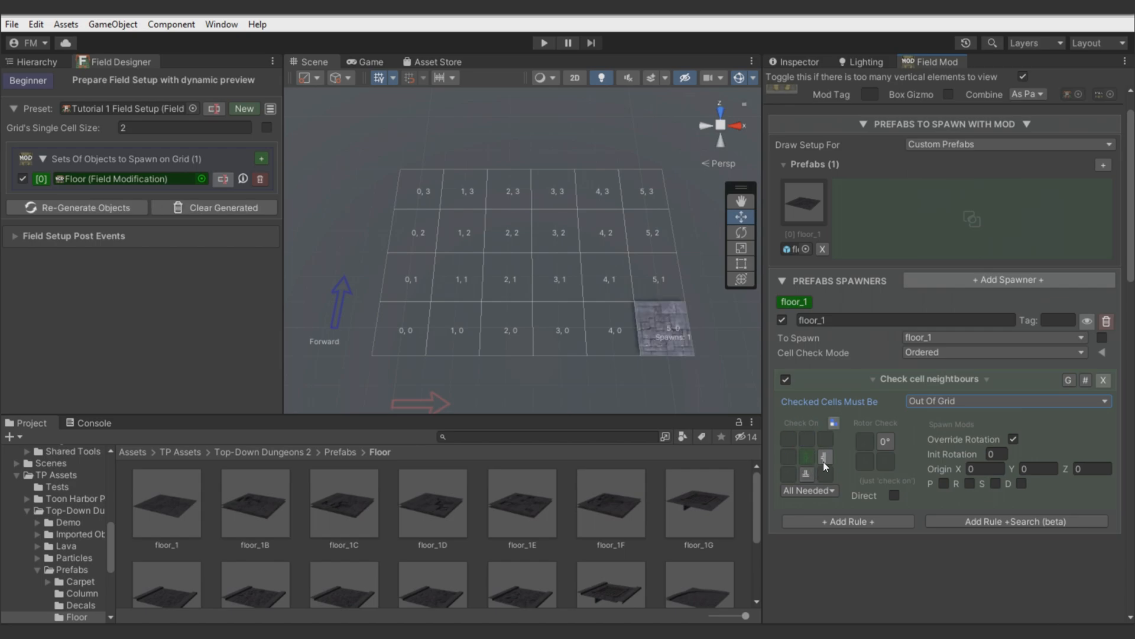
pyautogui.click(789, 456)
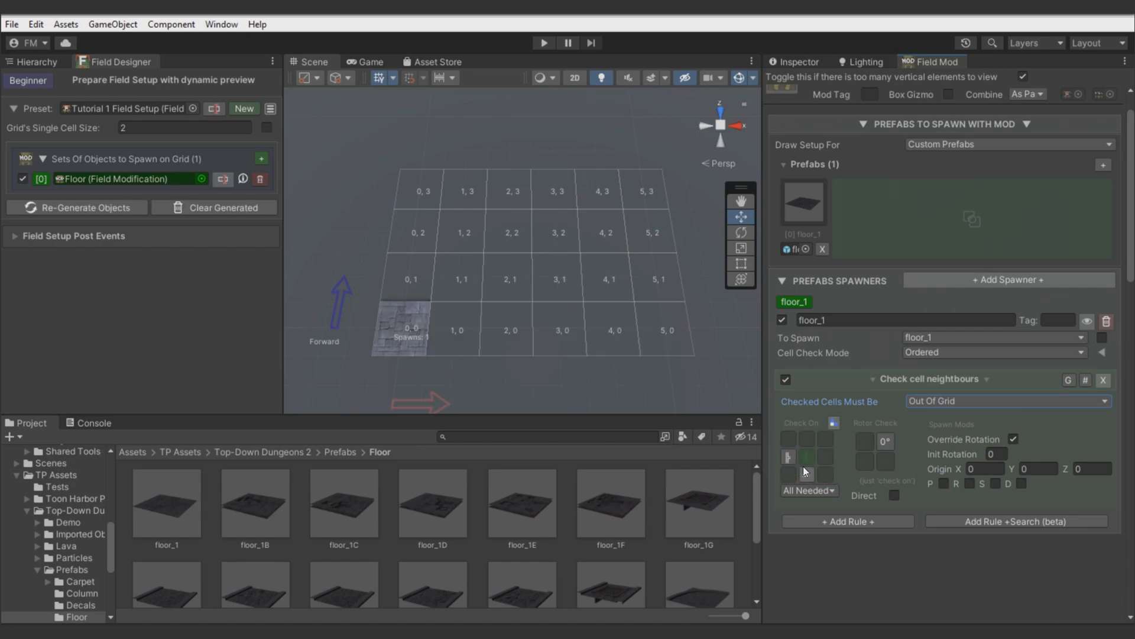
# Return floor_1's checked cells to left and upper, and duplicate the spawner with the copy checking the upper and right cells
pyautogui.click(804, 442)
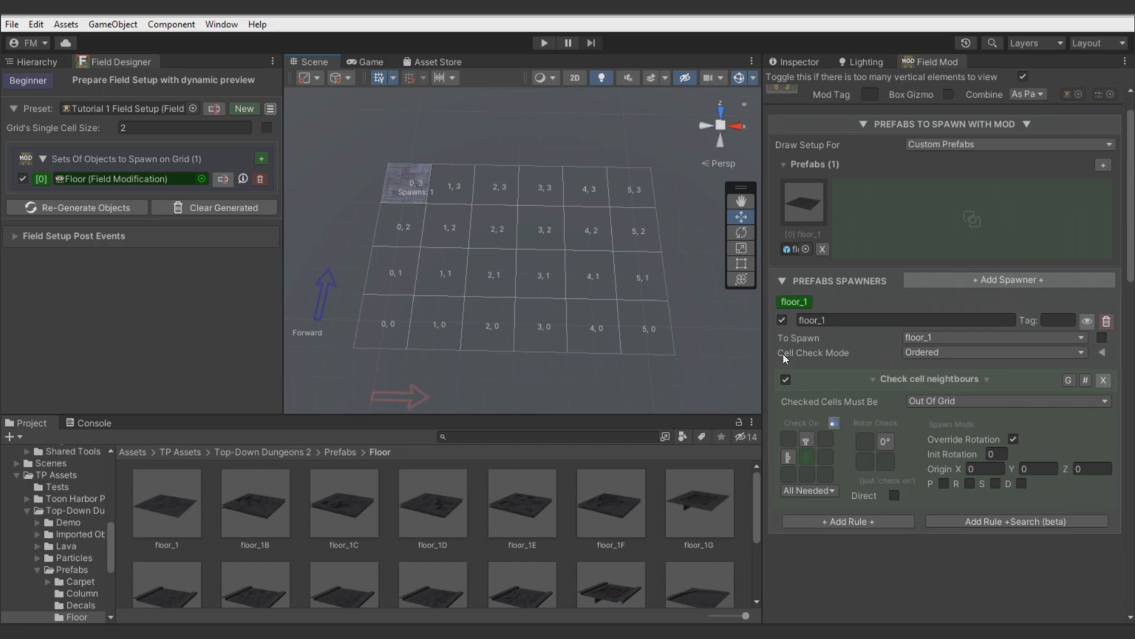
pyautogui.rightClick(807, 304)
pyautogui.click(803, 309)
pyautogui.click(839, 302)
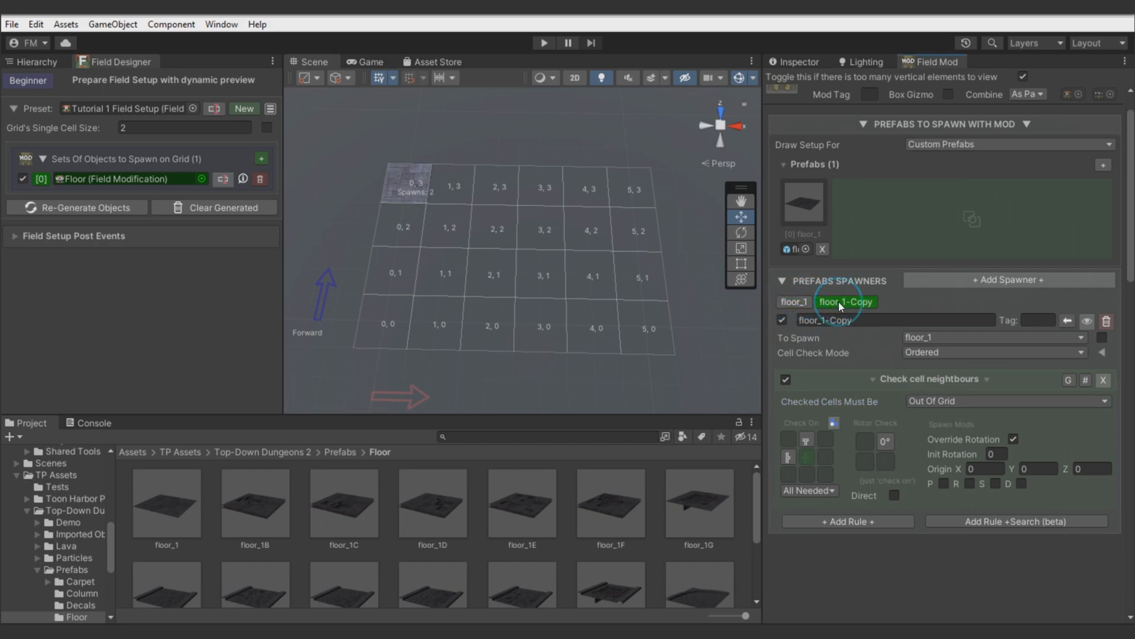
pyautogui.click(787, 456)
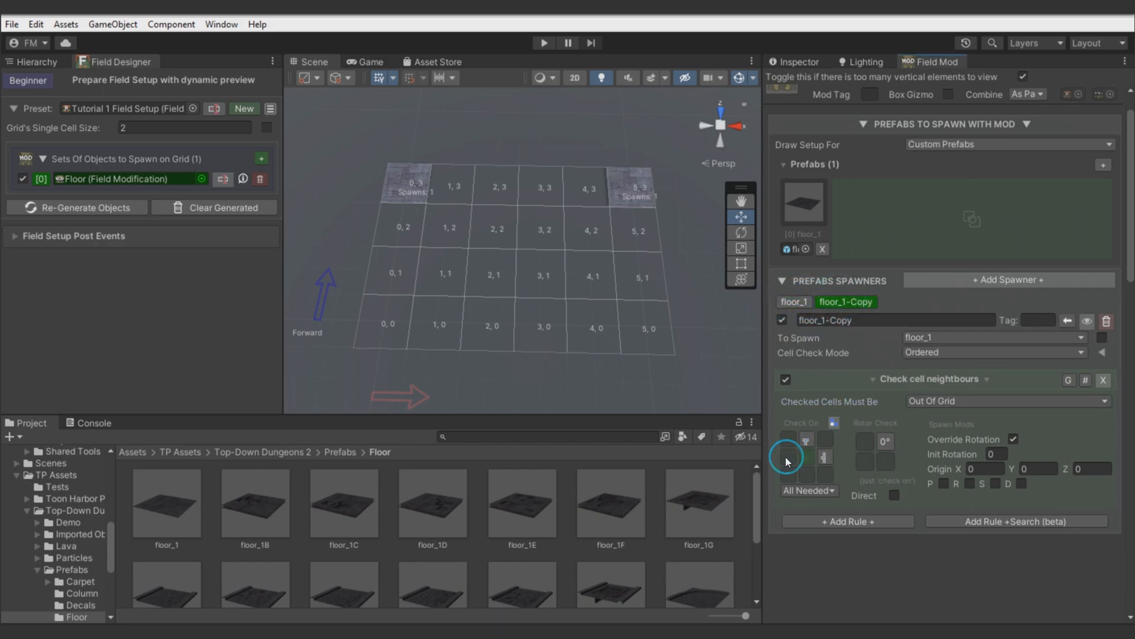
# Duplicate the floor_1-Copy spawner and make the duplicate check the right and lower cells
pyautogui.rightClick(844, 303)
pyautogui.click(847, 310)
pyautogui.click(887, 303)
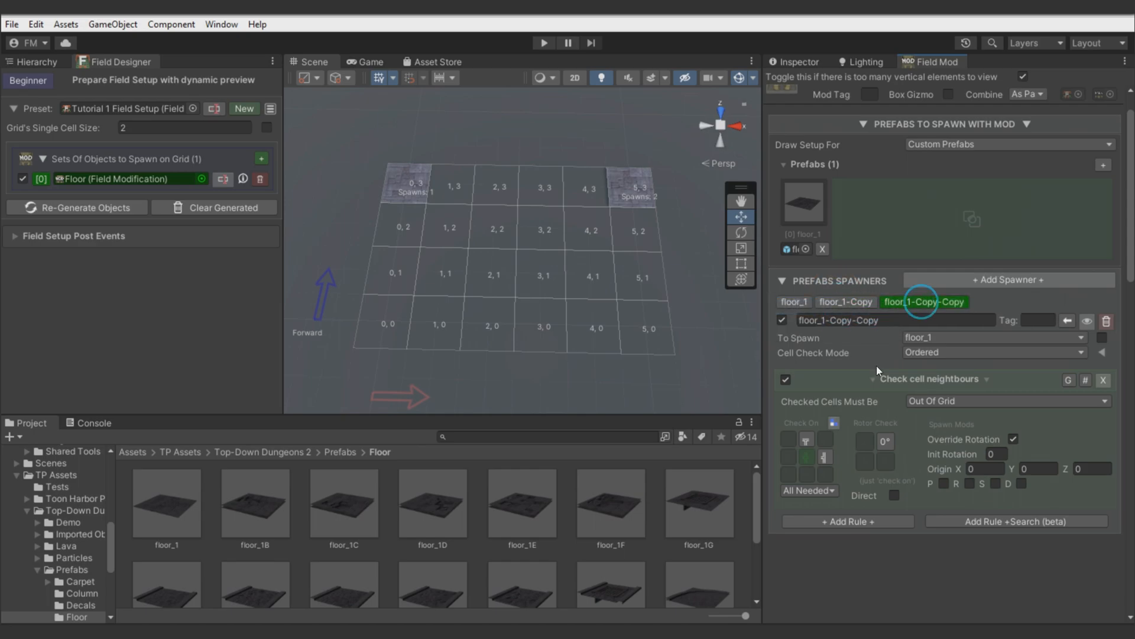
pyautogui.click(806, 439)
# Duplicate the floor_1-Copy-Copy spawner and make the duplicate check the left and lower cells
pyautogui.rightClick(940, 307)
pyautogui.click(942, 311)
pyautogui.click(999, 306)
pyautogui.click(825, 457)
pyautogui.click(790, 457)
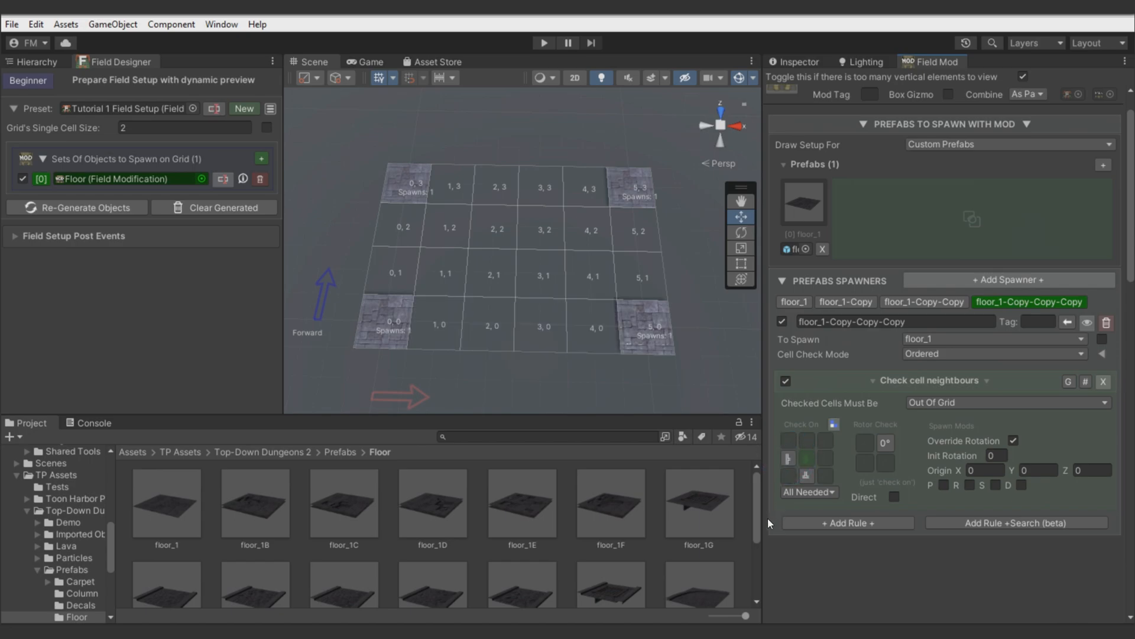
# Delete the three copied spawners, keeping only floor_1
pyautogui.click(1107, 322)
pyautogui.click(1107, 321)
pyautogui.click(1106, 321)
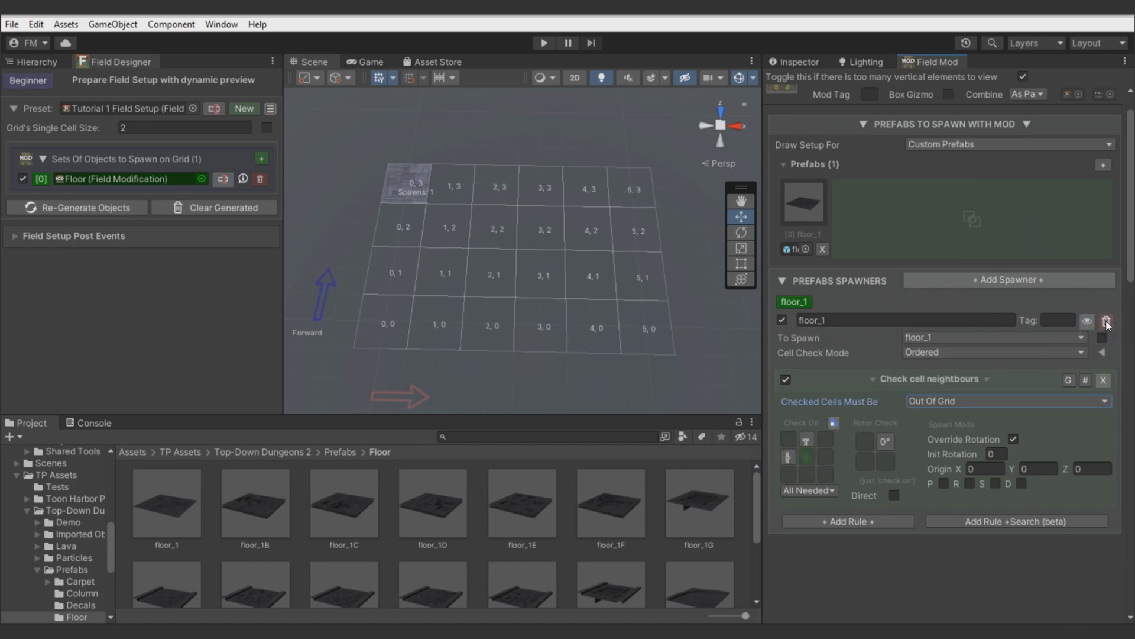
# Enable the other three Rotor Check quarters so the left and upper cell check is repeated for all four rotations
pyautogui.click(865, 442)
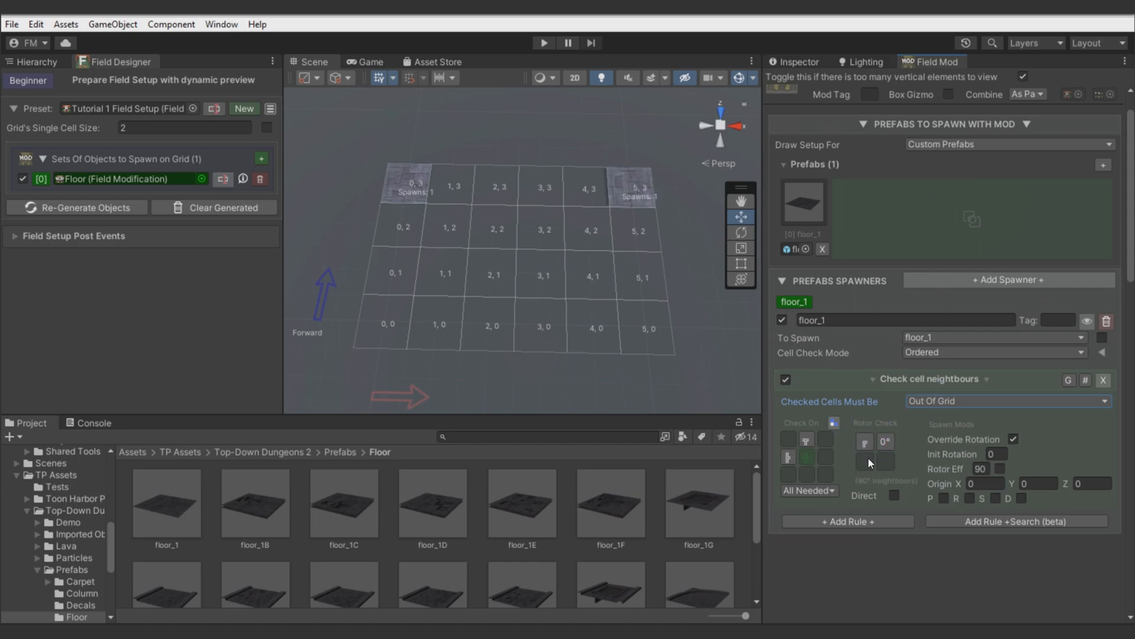
pyautogui.click(868, 459)
pyautogui.click(887, 459)
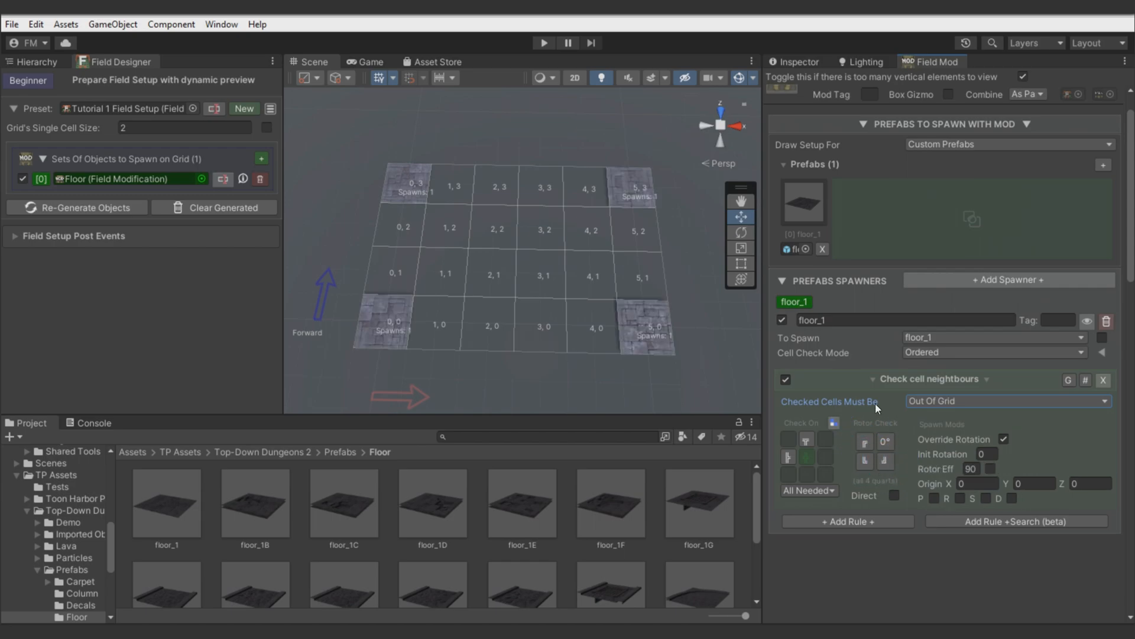
pyautogui.click(615, 309)
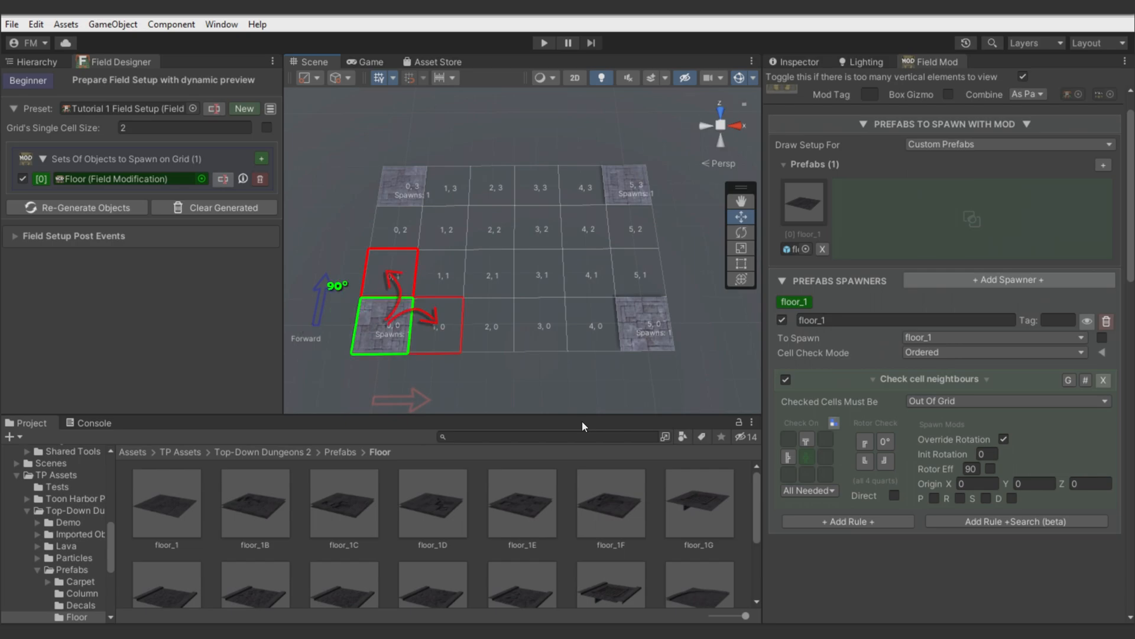
# Try out the rule's rotation values, entering 90 for Rotor Eff and 0 for Init Rotation
pyautogui.moveTo(939, 466); pyautogui.dragTo(996, 453)
pyautogui.click(970, 468)
pyautogui.write('90')
pyautogui.click(986, 453)
pyautogui.write('0')
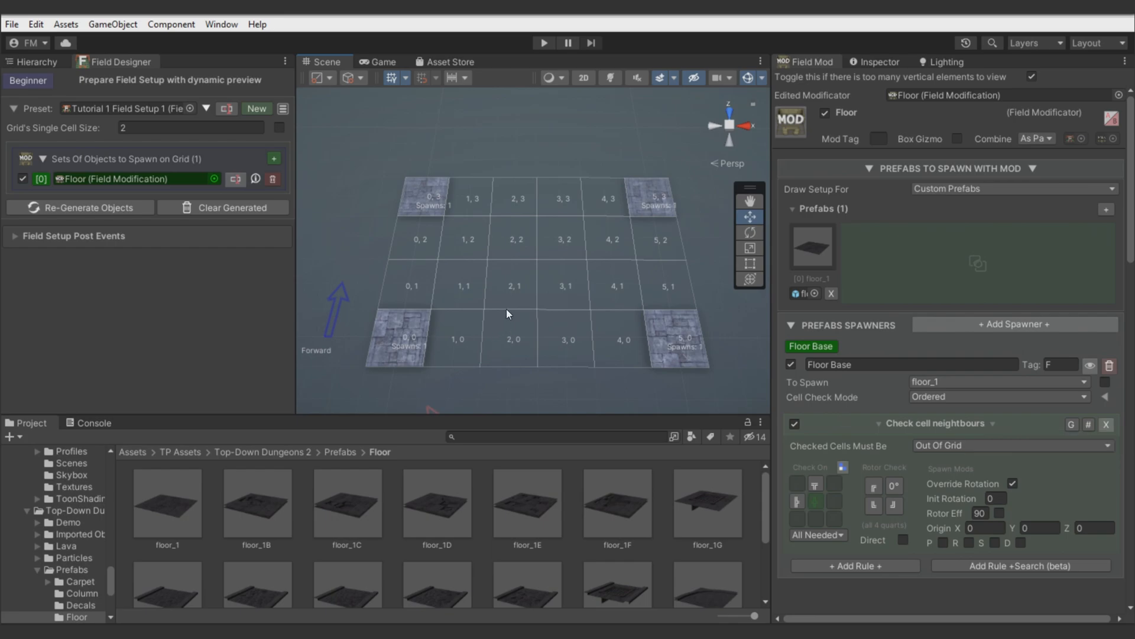
# Switch negation of the Check cell neighbours rule on and off twice to compare the spawned cells
pyautogui.click(1088, 424)
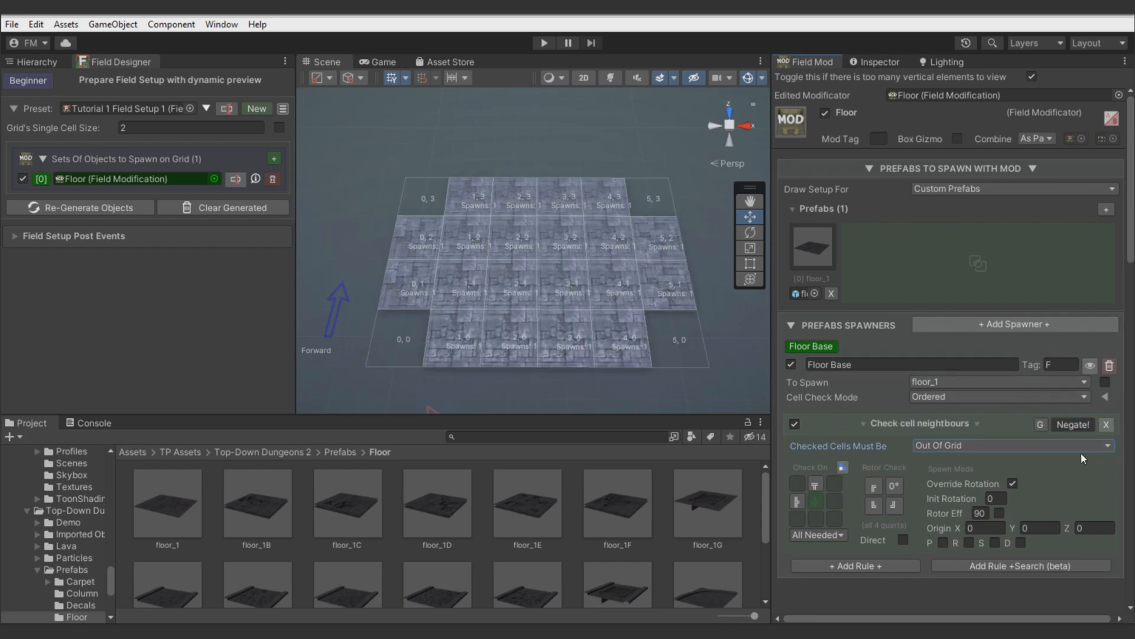
pyautogui.click(1076, 425)
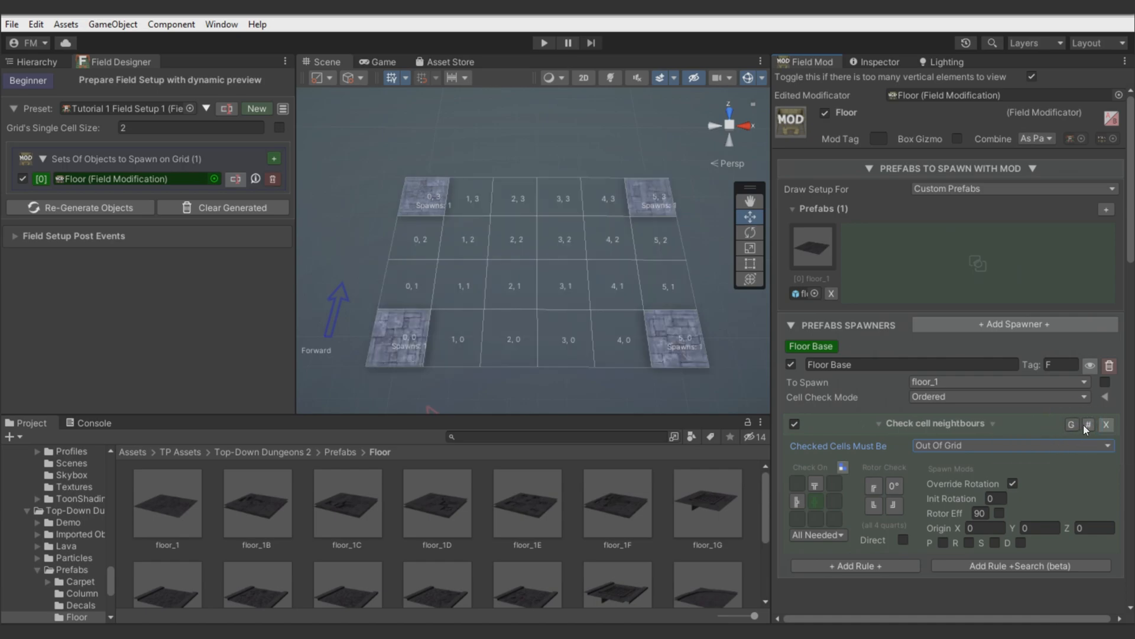
pyautogui.click(1085, 425)
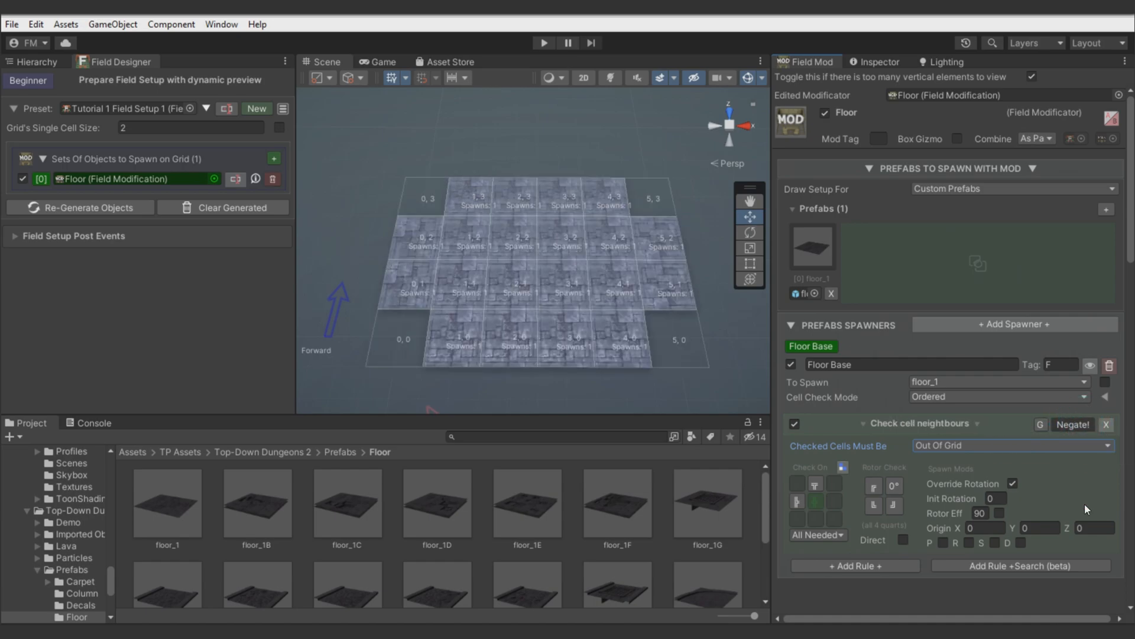
pyautogui.click(1086, 424)
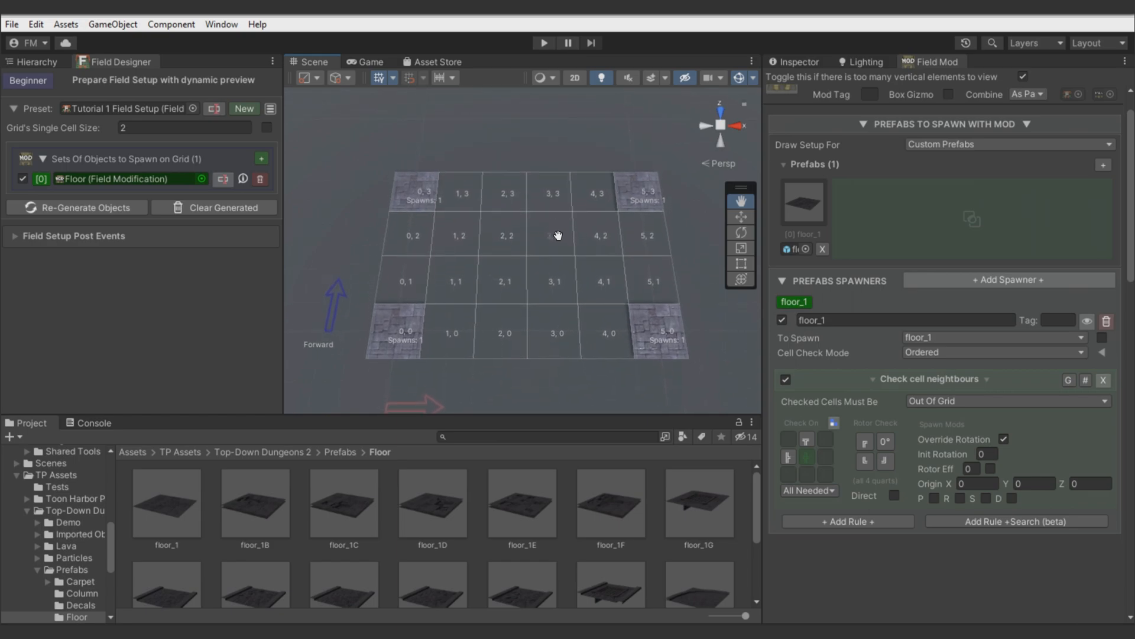
# Replace floor_1's Check cell neighbours rule with the Floor Placer rule from QuickSolutions, regenerating the objects after the removal
pyautogui.click(1103, 380)
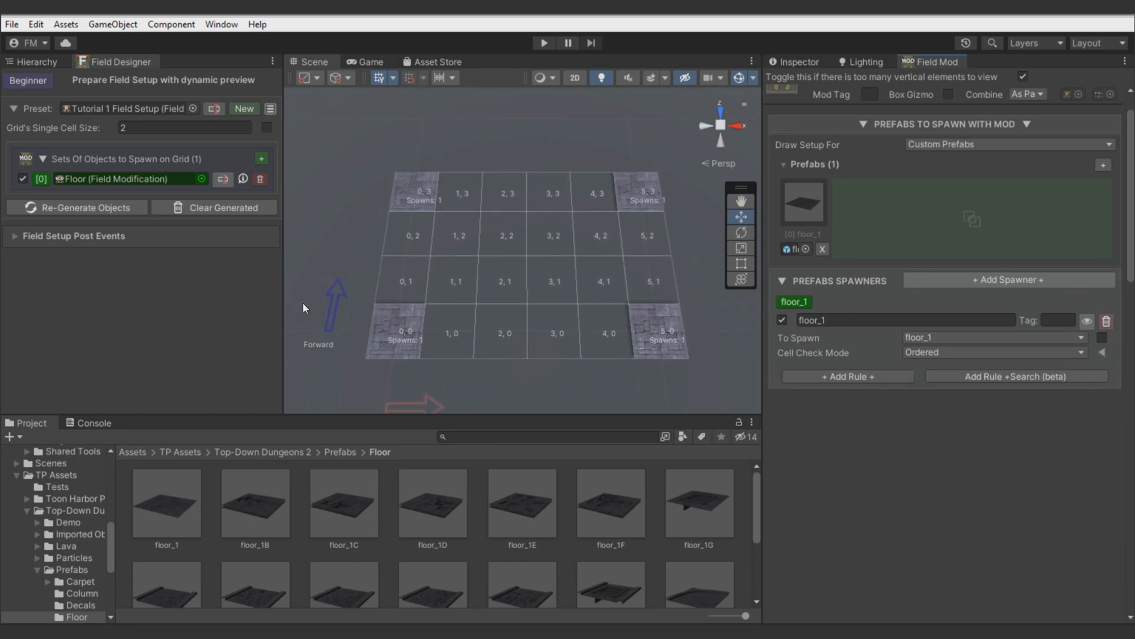
pyautogui.click(130, 207)
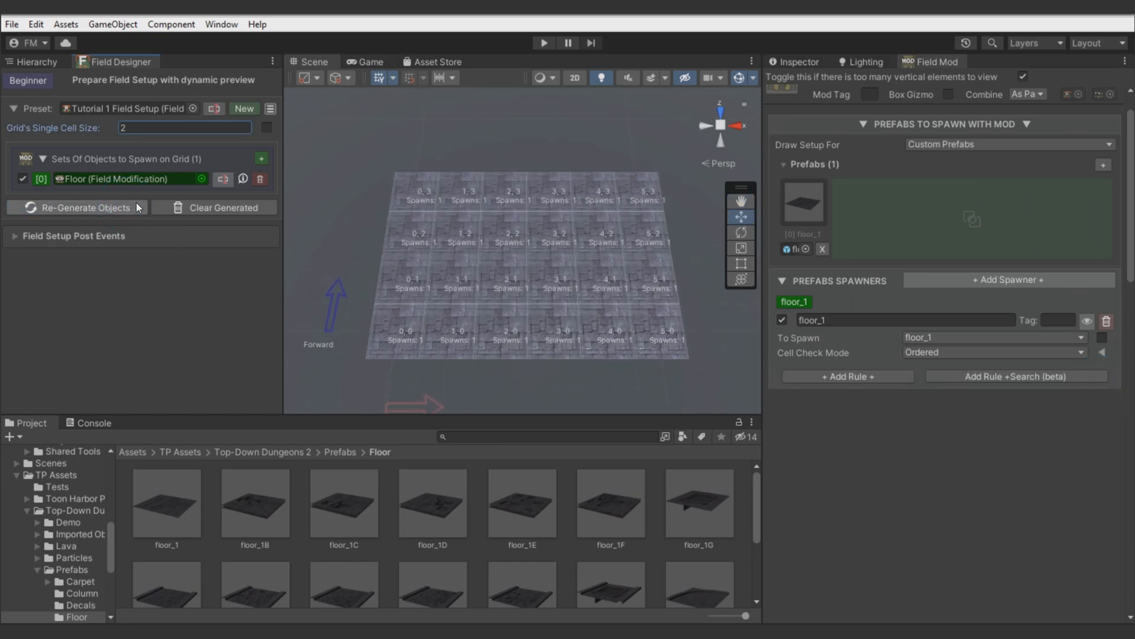
pyautogui.click(953, 378)
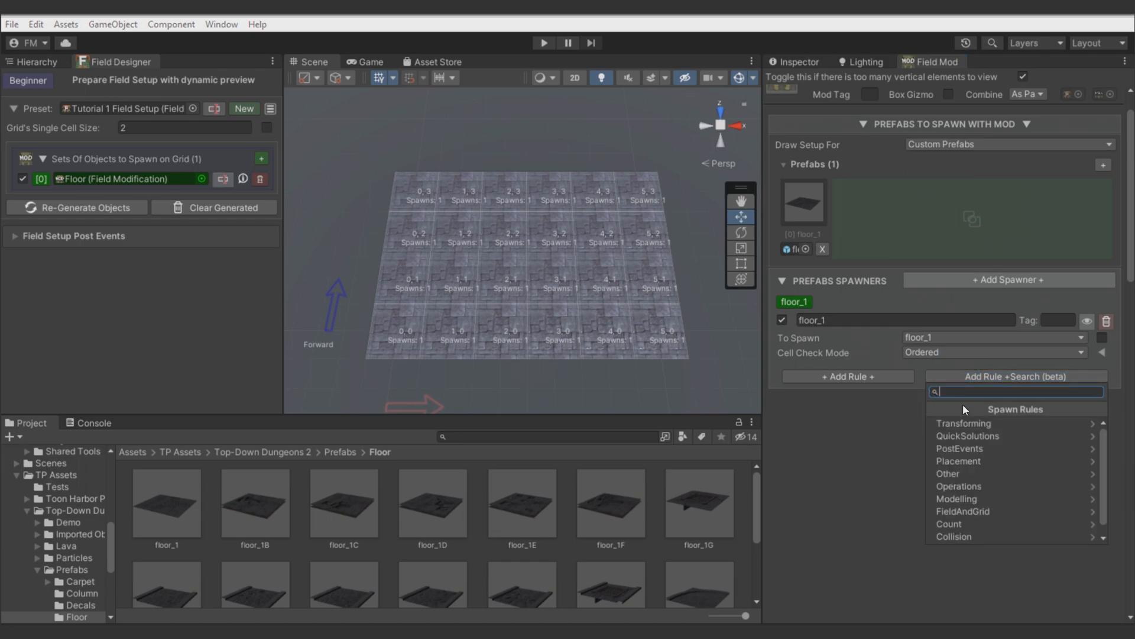
pyautogui.click(969, 435)
pyautogui.click(970, 449)
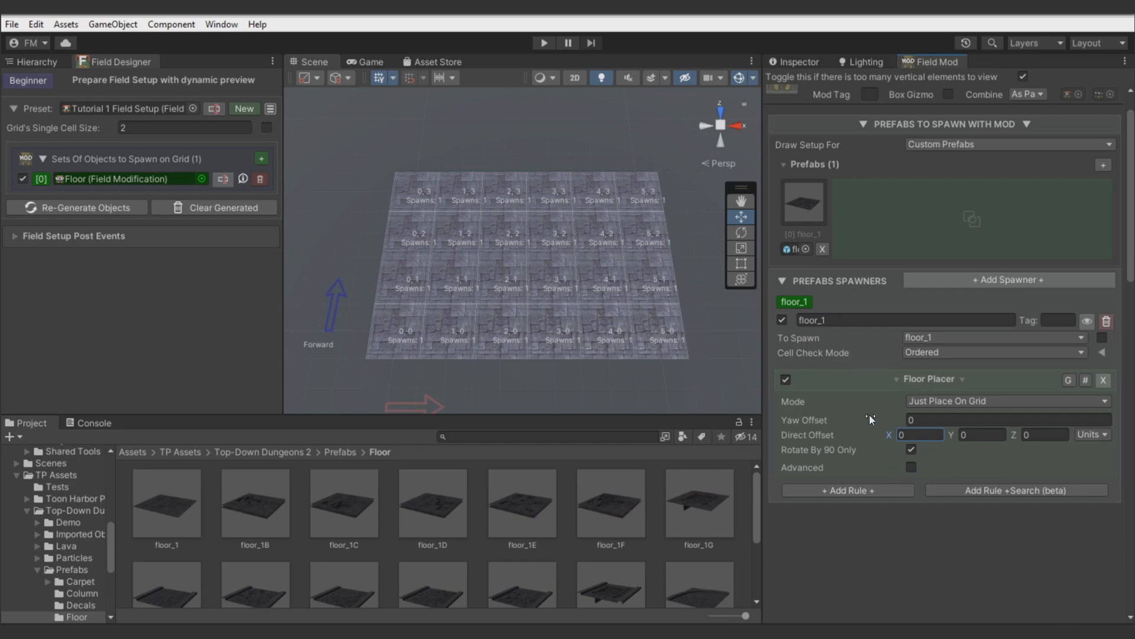
# Try different Yaw Offset and X Direct Offset values on the Floor Placer rule, and return both to 0
pyautogui.moveTo(823, 417); pyautogui.dragTo(940, 400)
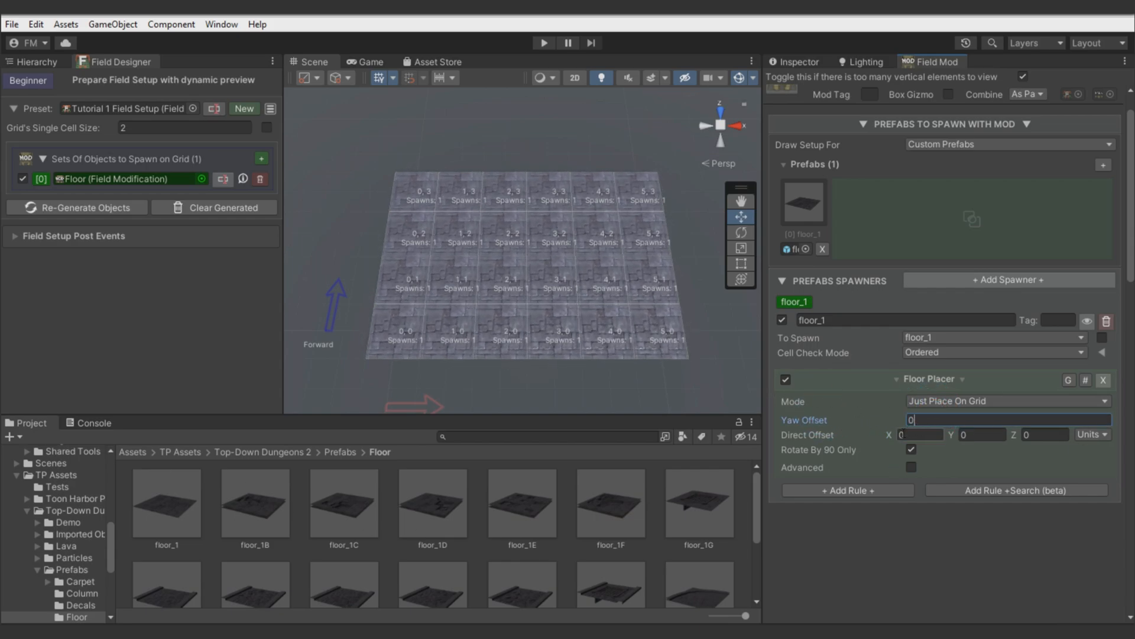
pyautogui.moveTo(890, 433); pyautogui.dragTo(926, 439)
pyautogui.click(908, 436)
pyautogui.write('0')
pyautogui.click(866, 417)
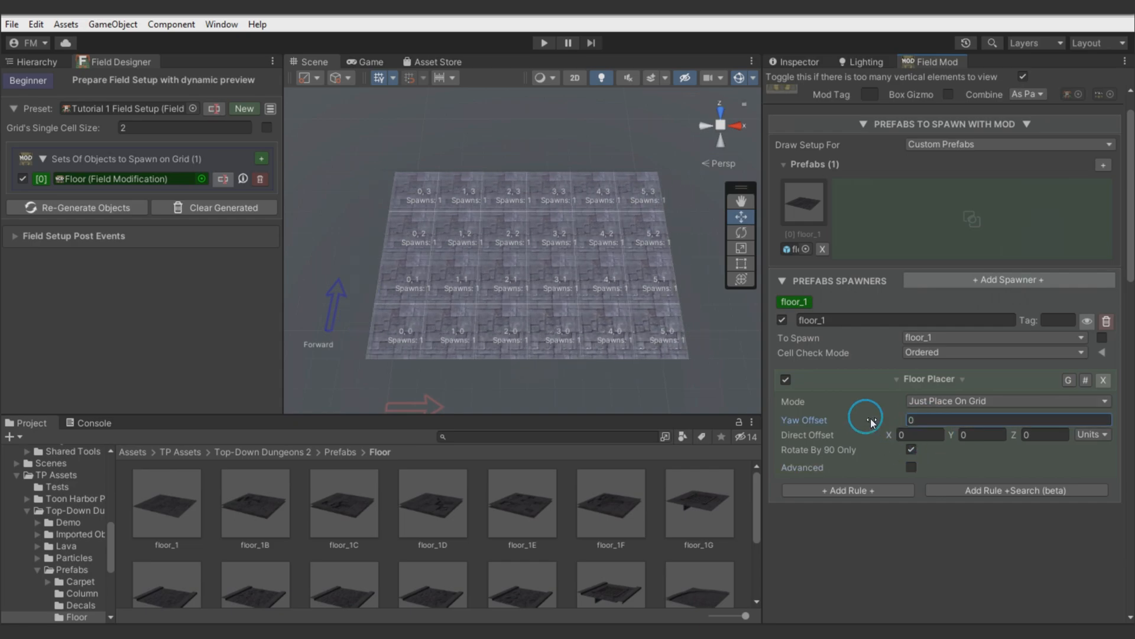
# Try the Floor Placer modes Place Except Edges and Align To Grid Margins
pyautogui.click(935, 401)
pyautogui.click(941, 434)
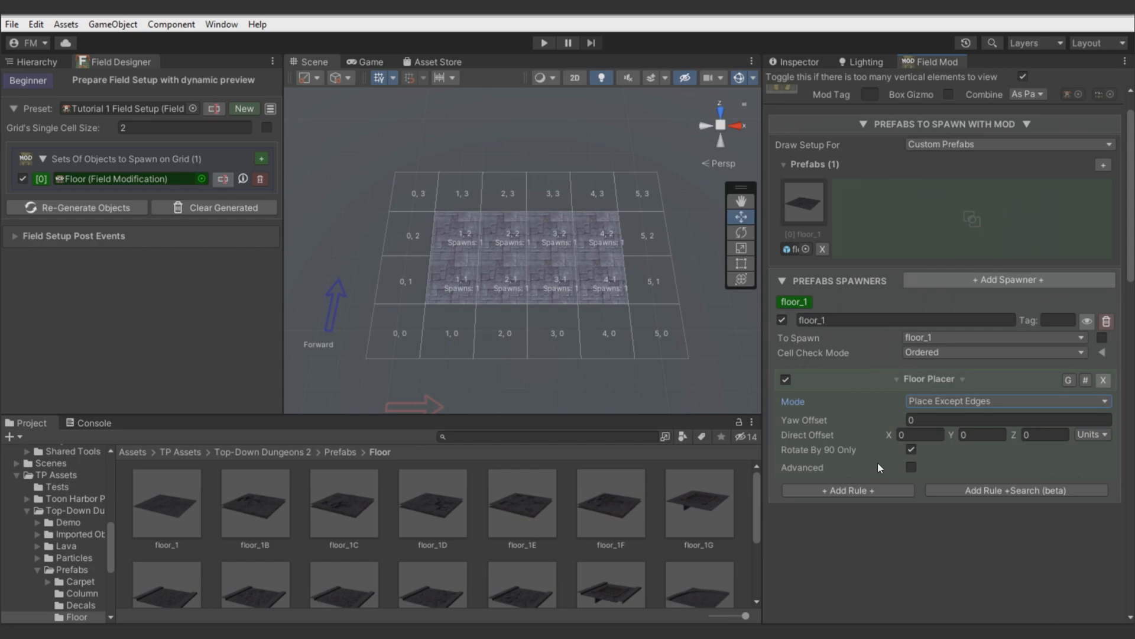
pyautogui.click(944, 401)
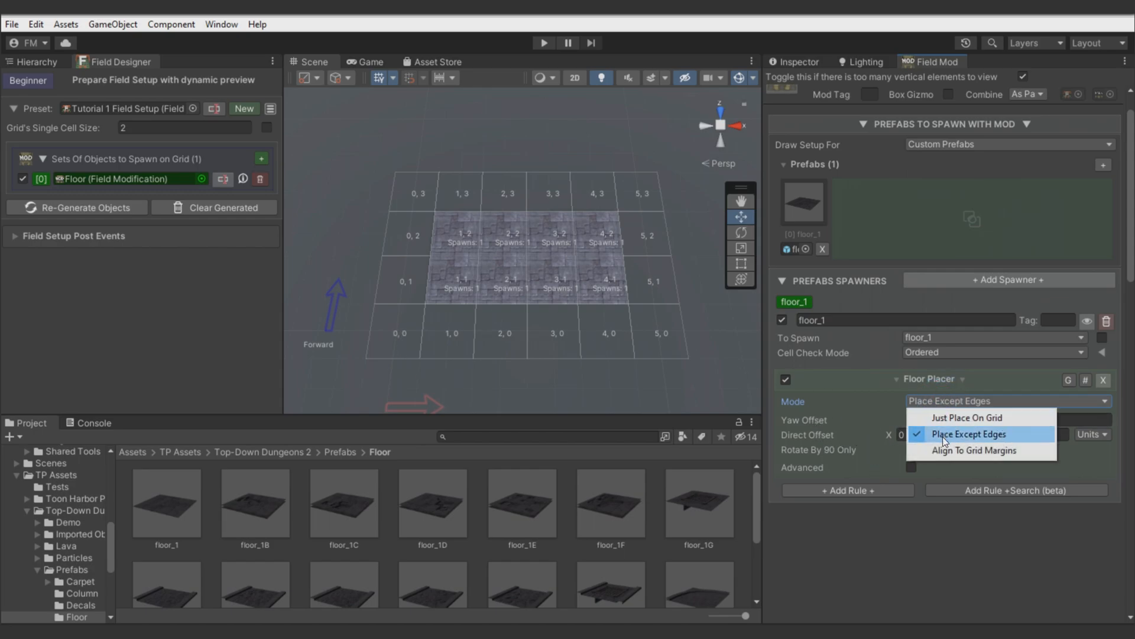
pyautogui.click(944, 452)
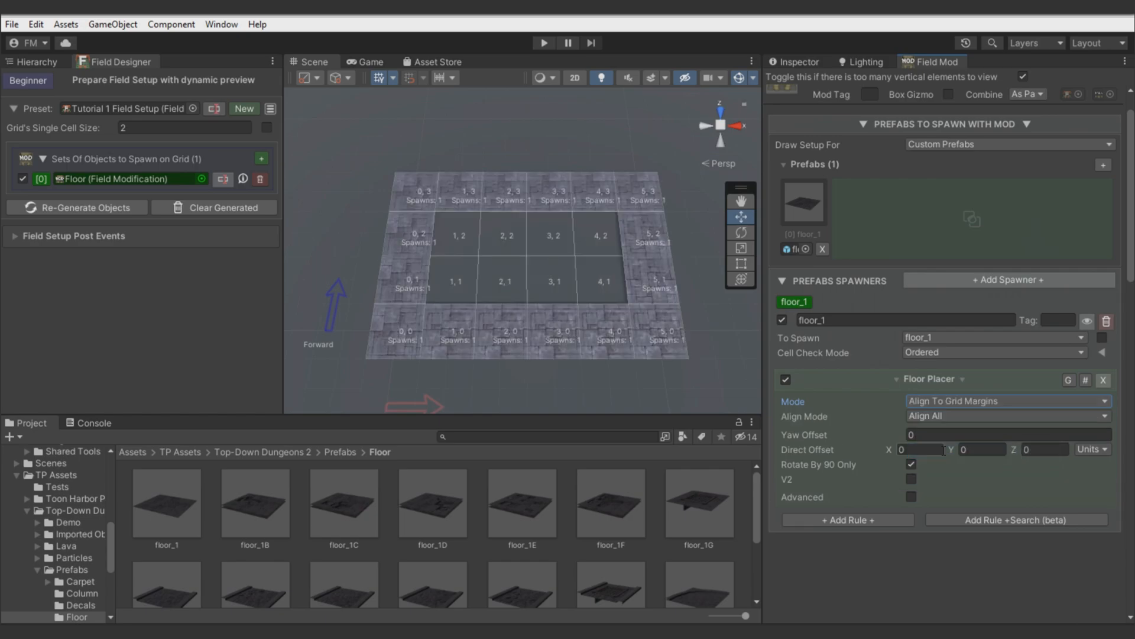
# Set the Floor Placer's align mode to Just Sides, and switch the rule's negation on and off
pyautogui.click(960, 416)
pyautogui.click(954, 448)
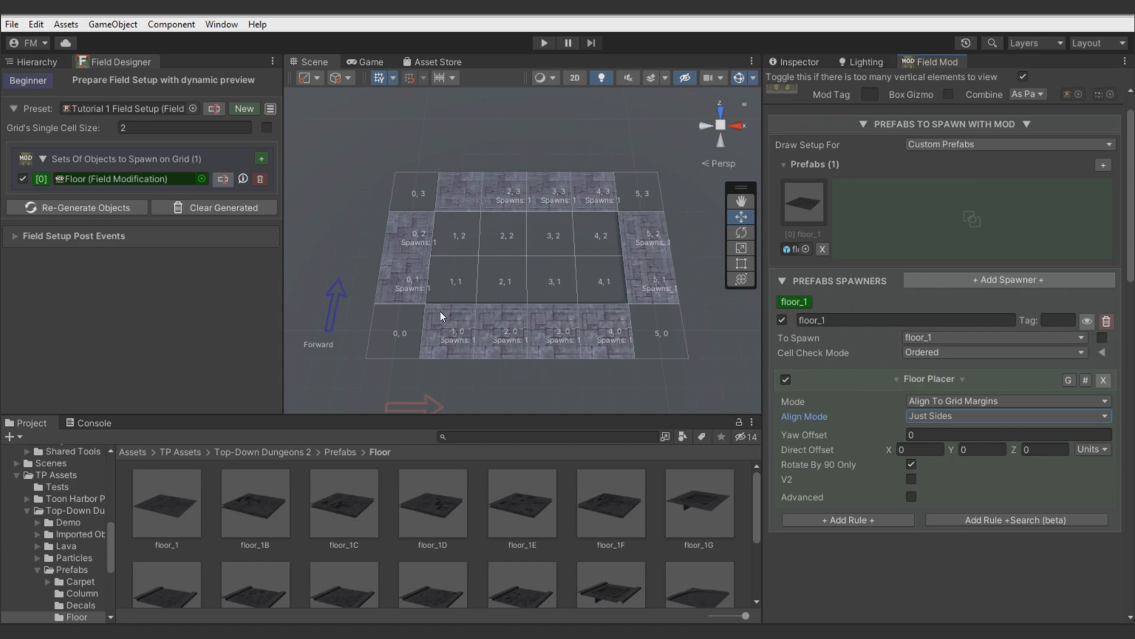
pyautogui.click(1084, 380)
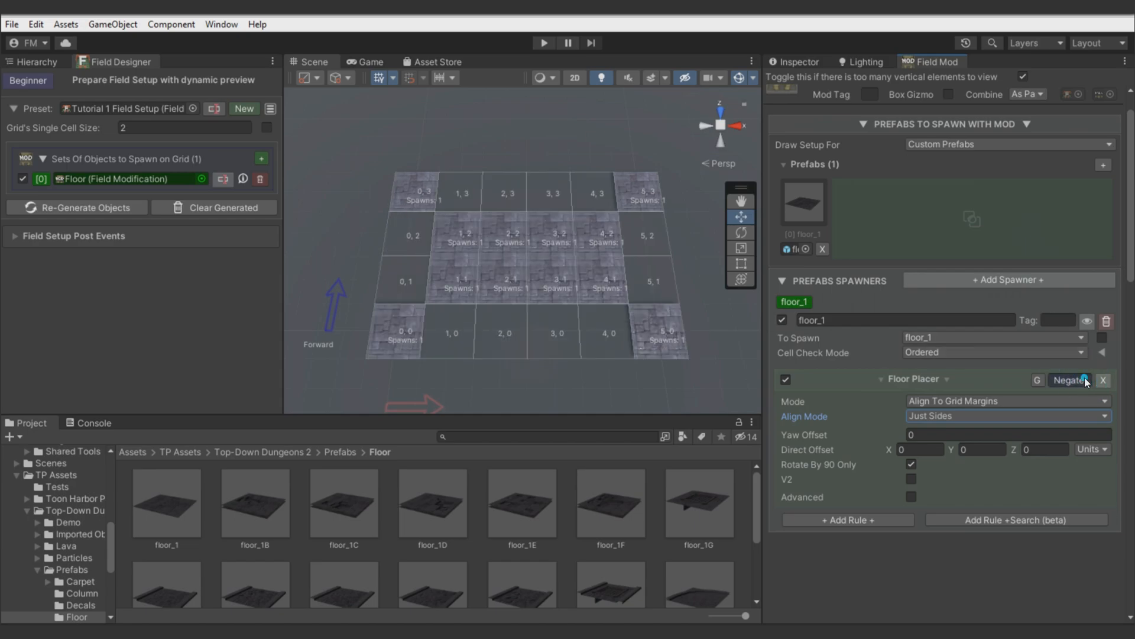
pyautogui.click(1085, 378)
# Try the Just Diagonals align mode and return the Floor Placer to Align All
pyautogui.click(927, 413)
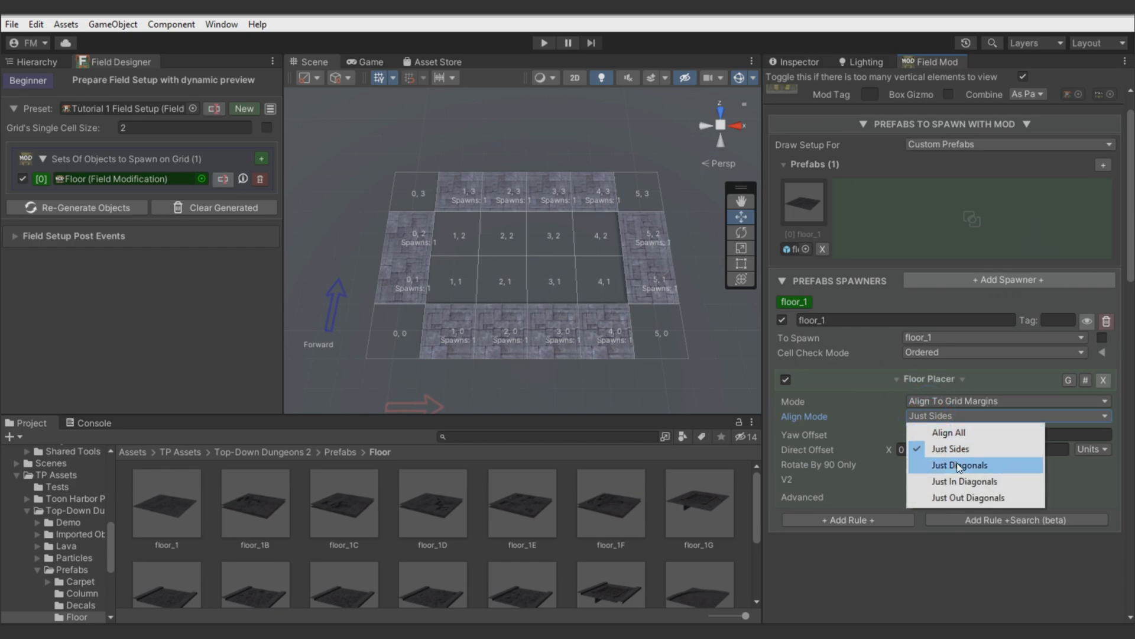
pyautogui.click(956, 461)
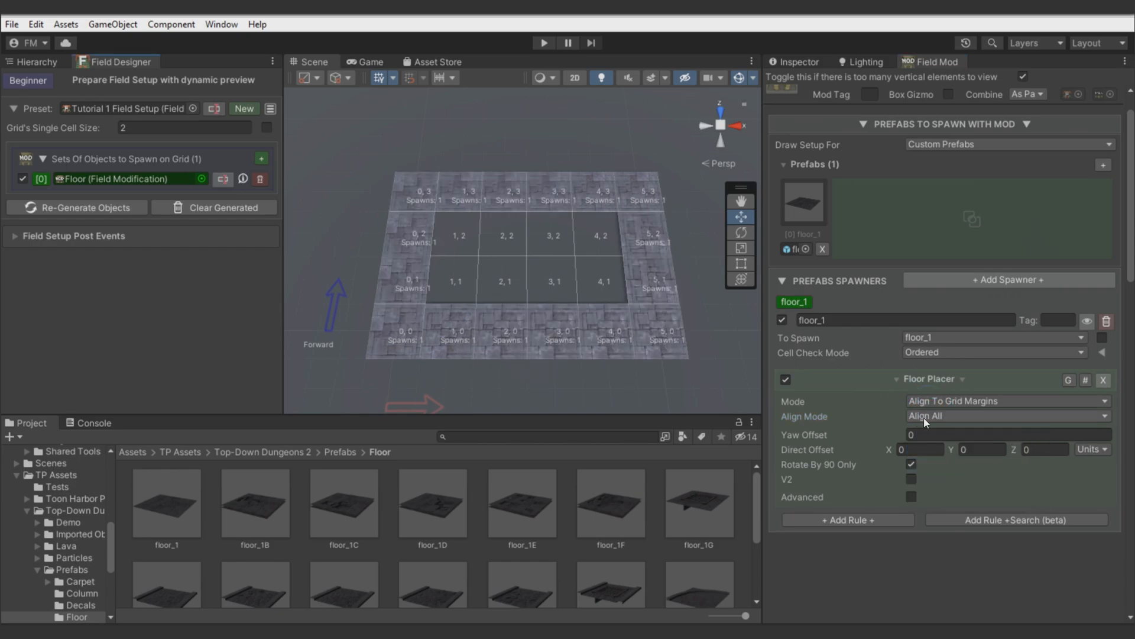
pyautogui.click(924, 417)
# Set the Floor Placer mode back to Just Place On Grid
pyautogui.click(933, 400)
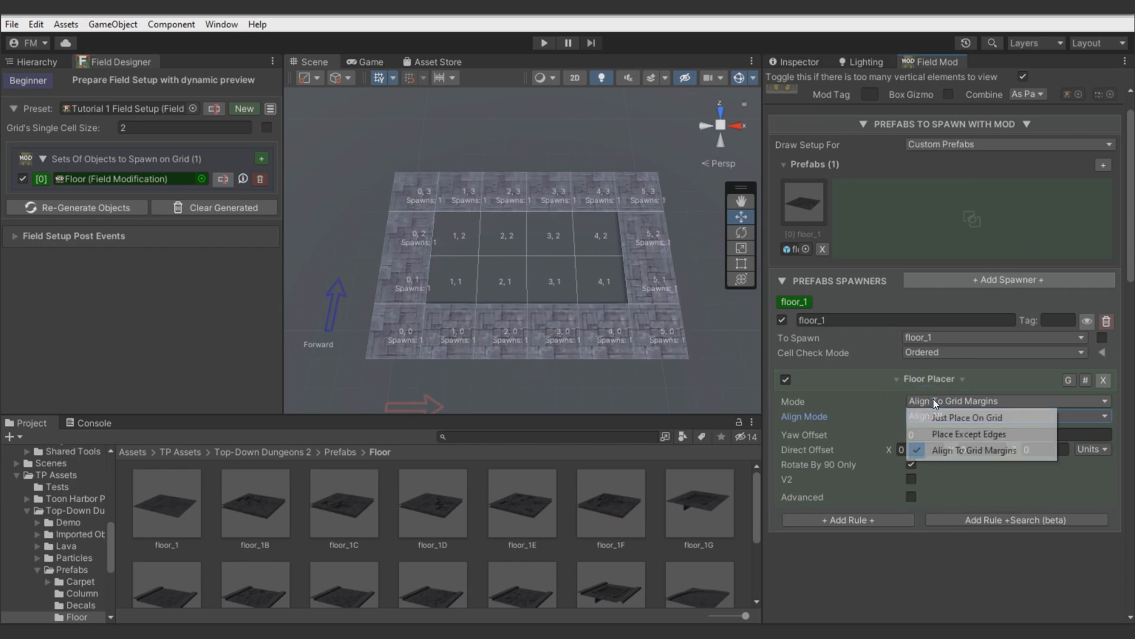
pyautogui.click(952, 419)
pyautogui.moveTo(565, 336)
pyautogui.mouseDown(button='right')
pyautogui.moveTo(558, 346)
pyautogui.moveTo(557, 337)
pyautogui.mouseUp(button='right')
pyautogui.moveTo(557, 337); pyautogui.dragTo(550, 336)
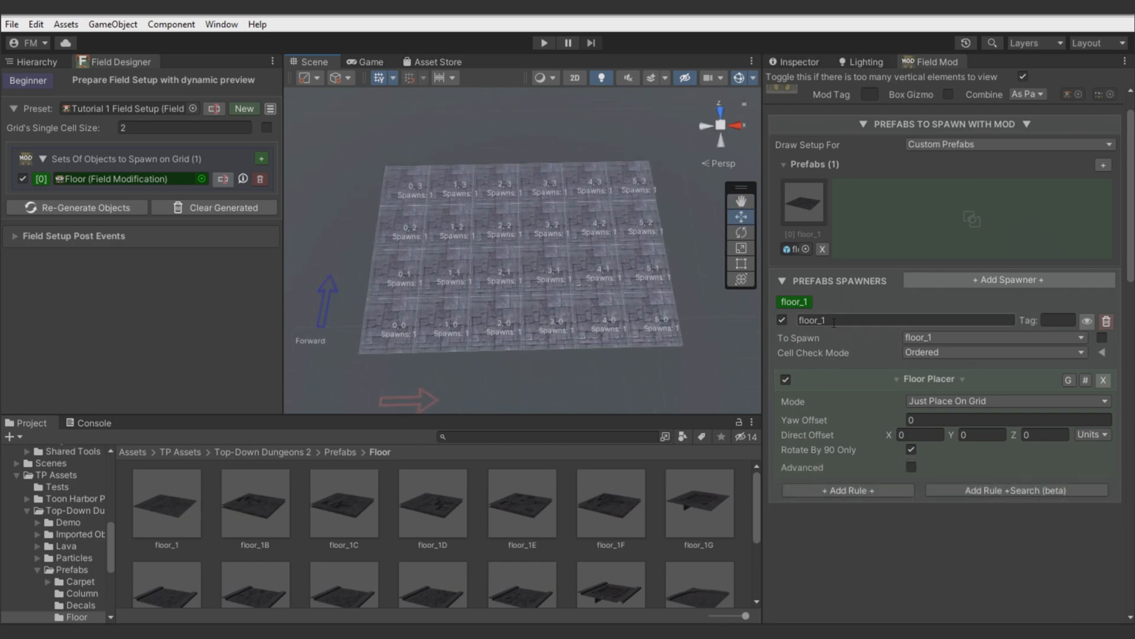
# Rename the floor_1 spawner as Floor Base
pyautogui.click(835, 320)
pyautogui.write('Floor Base')
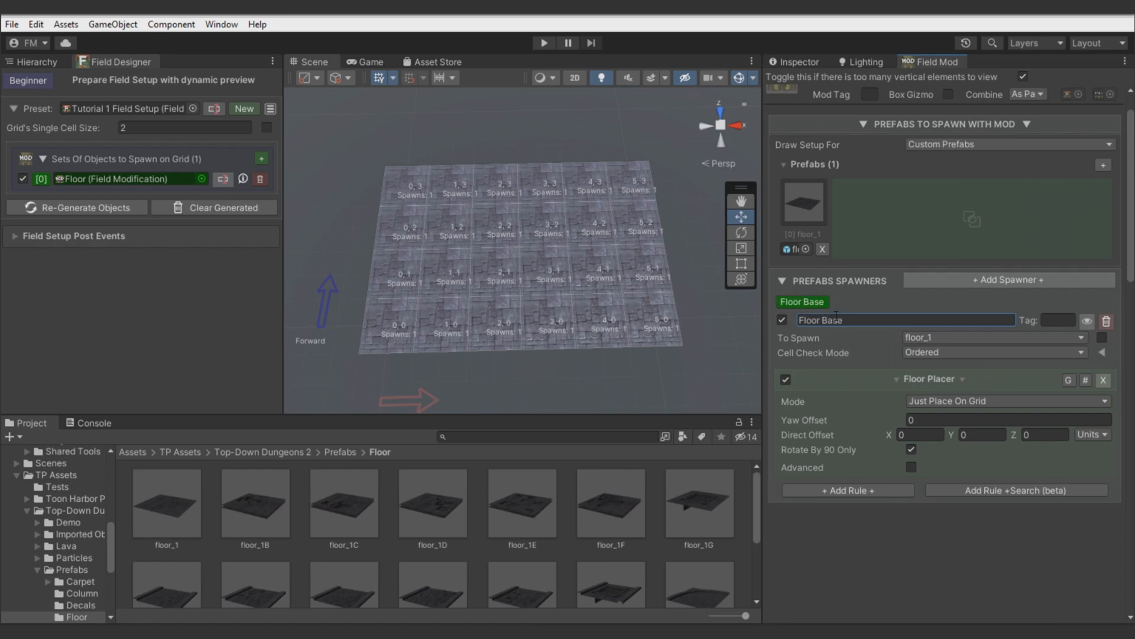
pyautogui.keyDown('alt'); pyautogui.moveTo(540, 376); pyautogui.dragTo(532, 373); pyautogui.keyUp('alt')
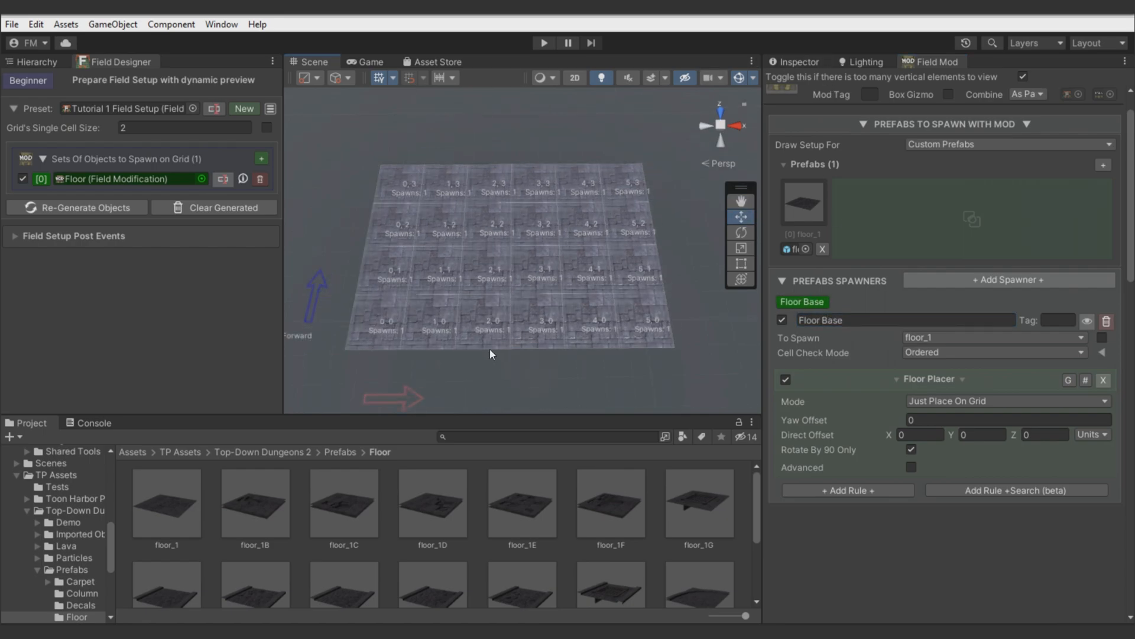
# Add the floor_1B prefab and the prefabs floor_1C through floor_1F to the modificator's prefabs to spawn
pyautogui.moveTo(270, 500); pyautogui.dragTo(975, 224)
pyautogui.click(332, 508)
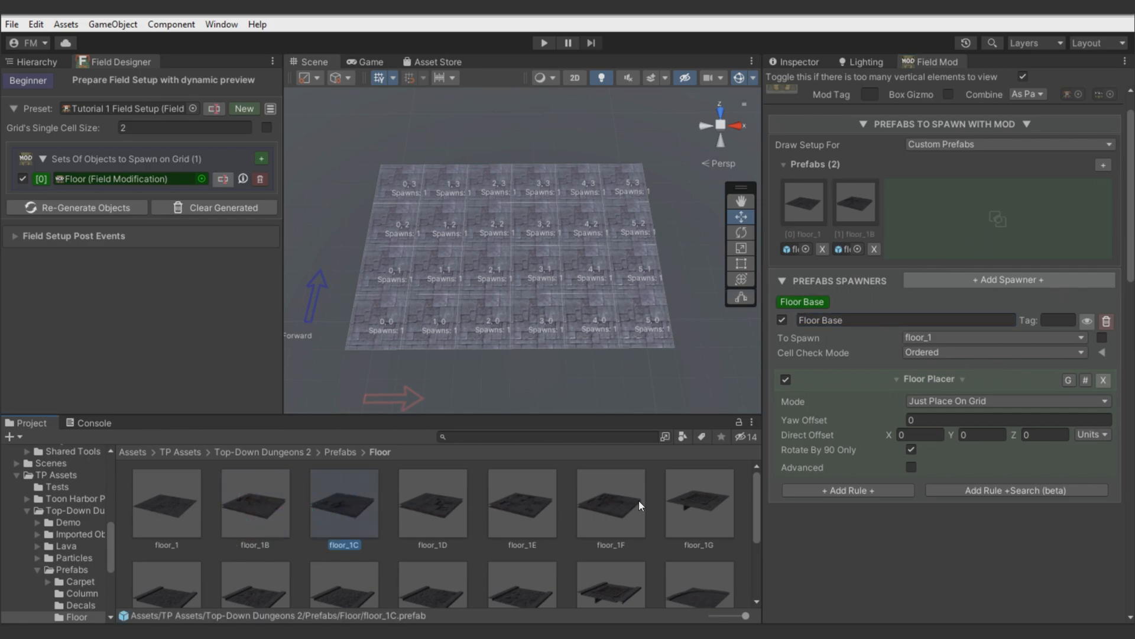
pyautogui.keyDown('shift'); pyautogui.click(618, 519); pyautogui.keyUp('shift')
pyautogui.moveTo(615, 519); pyautogui.dragTo(999, 218)
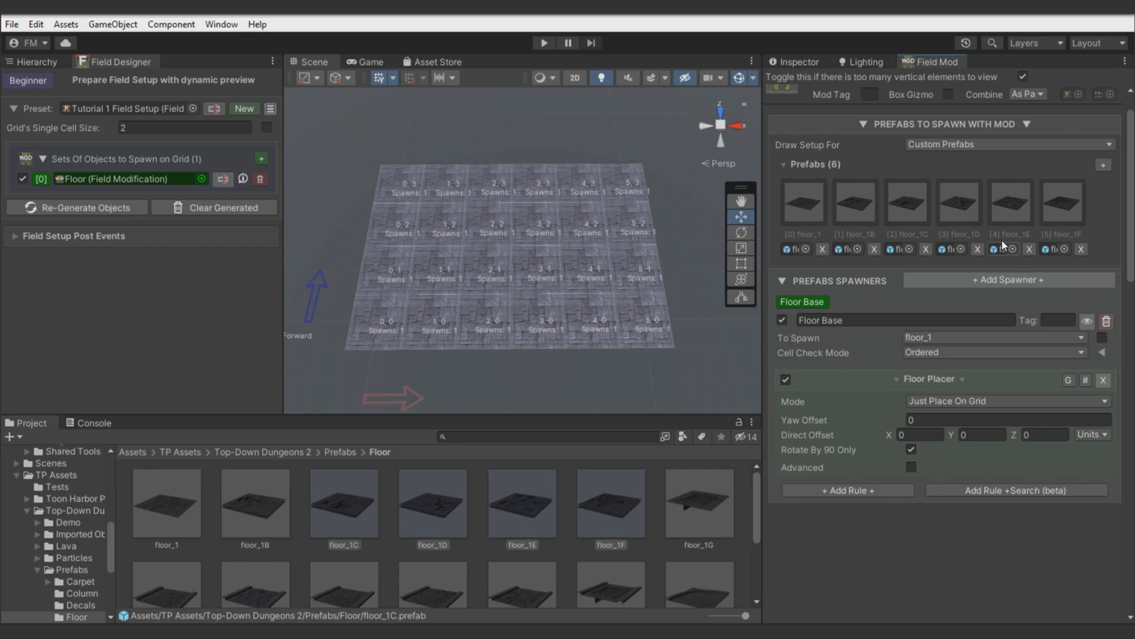
# Add a second spawner for the floor_1B prefab and select it for editing
pyautogui.click(1001, 279)
pyautogui.click(973, 336)
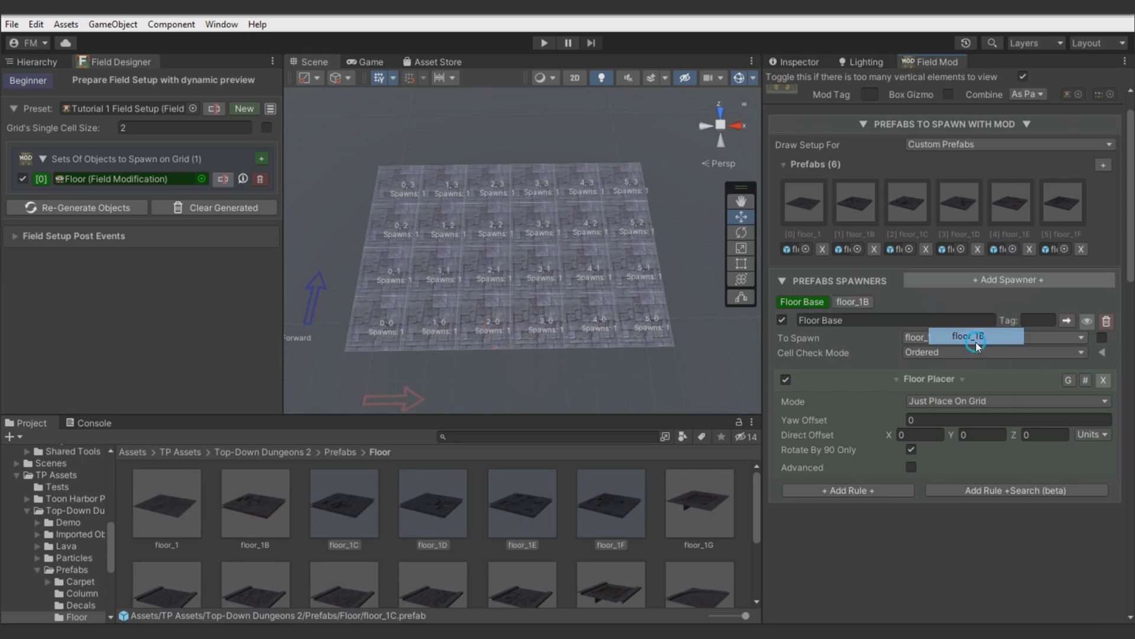
pyautogui.click(861, 302)
pyautogui.moveTo(624, 326); pyautogui.dragTo(594, 288, button='right')
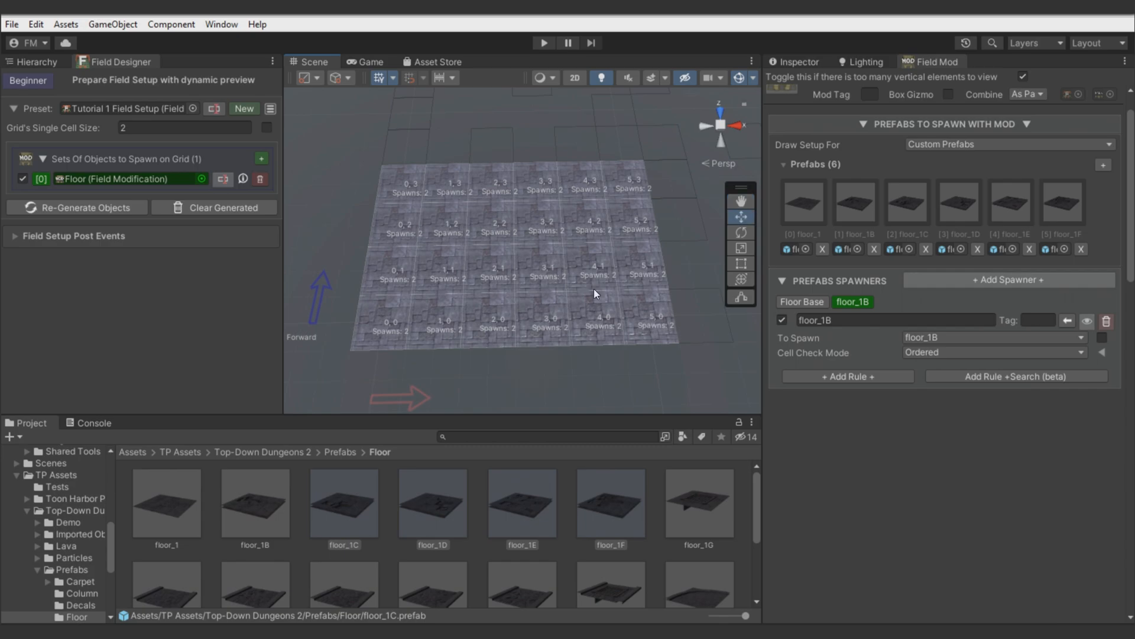
# Add a Remove Spawn rule to the floor_1B spawner and regenerate the objects
pyautogui.click(999, 374)
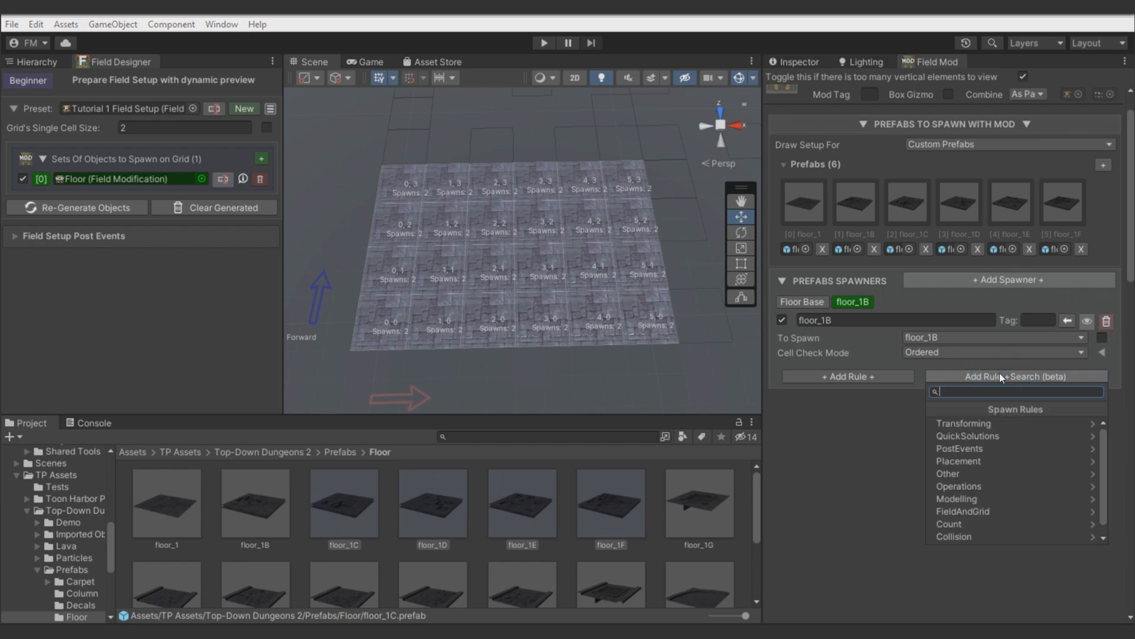
pyautogui.write('remo')
pyautogui.press('Down')
pyautogui.press('Down')
pyautogui.press('Down')
pyautogui.press('Return')
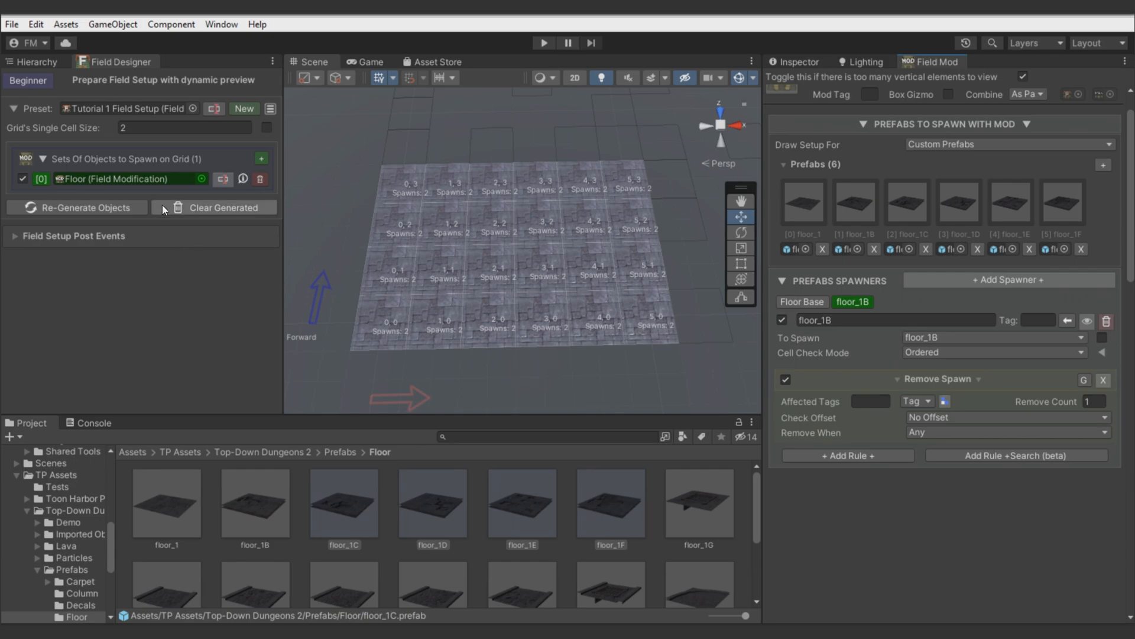
pyautogui.click(98, 206)
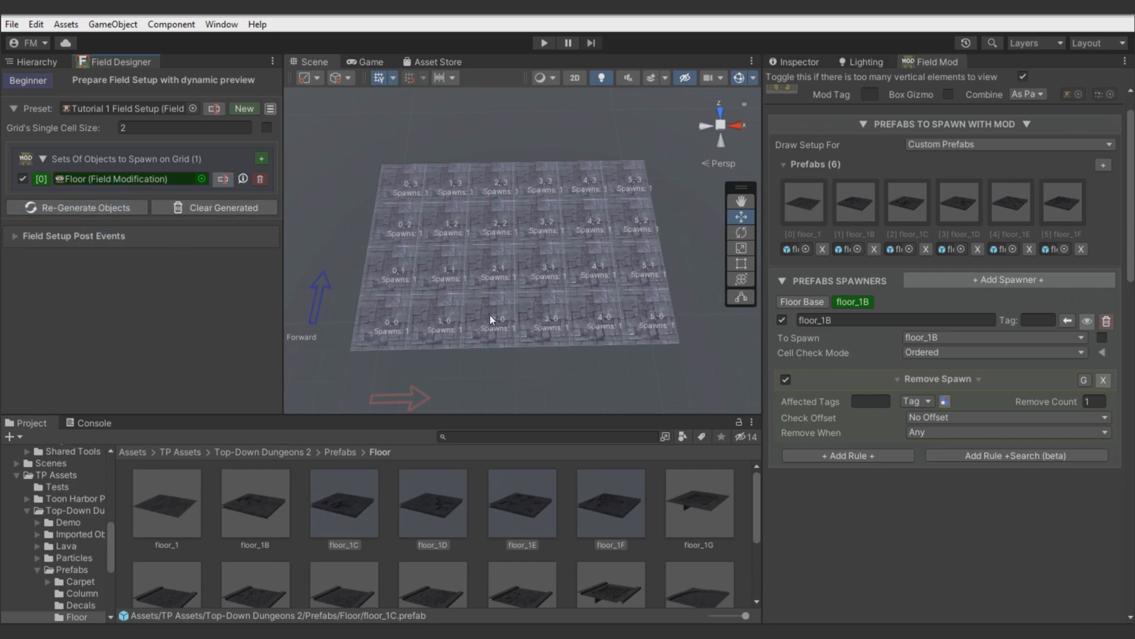
# Hide the scene gizmos and switch the floor_1B spawner off and on again to compare the floor
pyautogui.click(738, 77)
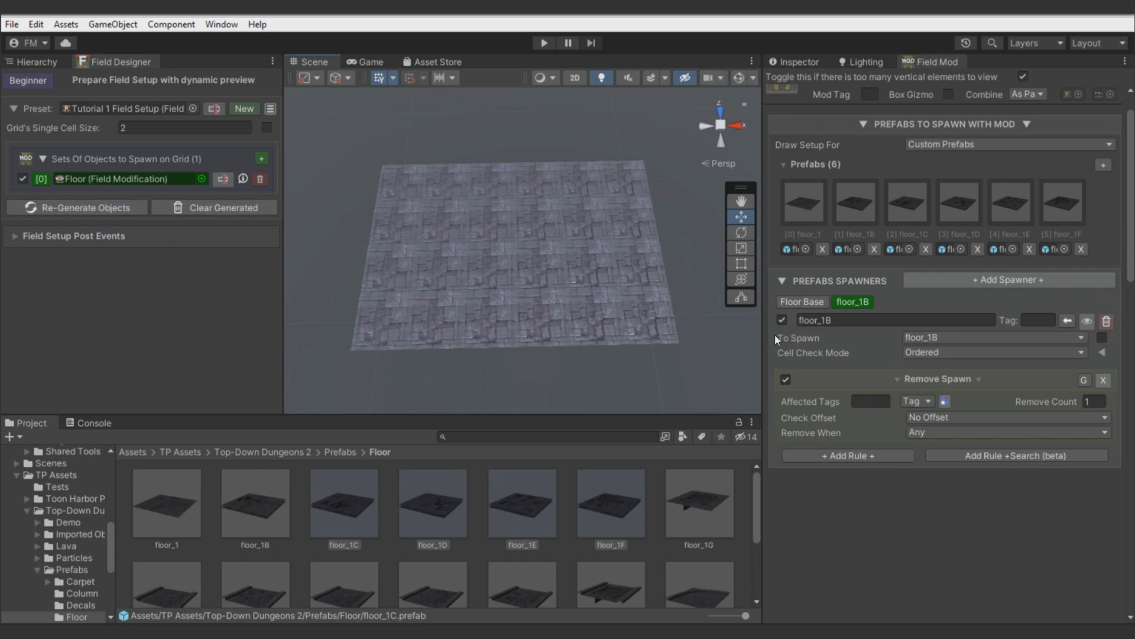
pyautogui.click(783, 318)
pyautogui.click(783, 318)
pyautogui.scroll(-1, 560, 291)
pyautogui.moveTo(560, 291); pyautogui.dragTo(604, 322, button='right')
pyautogui.press('w')
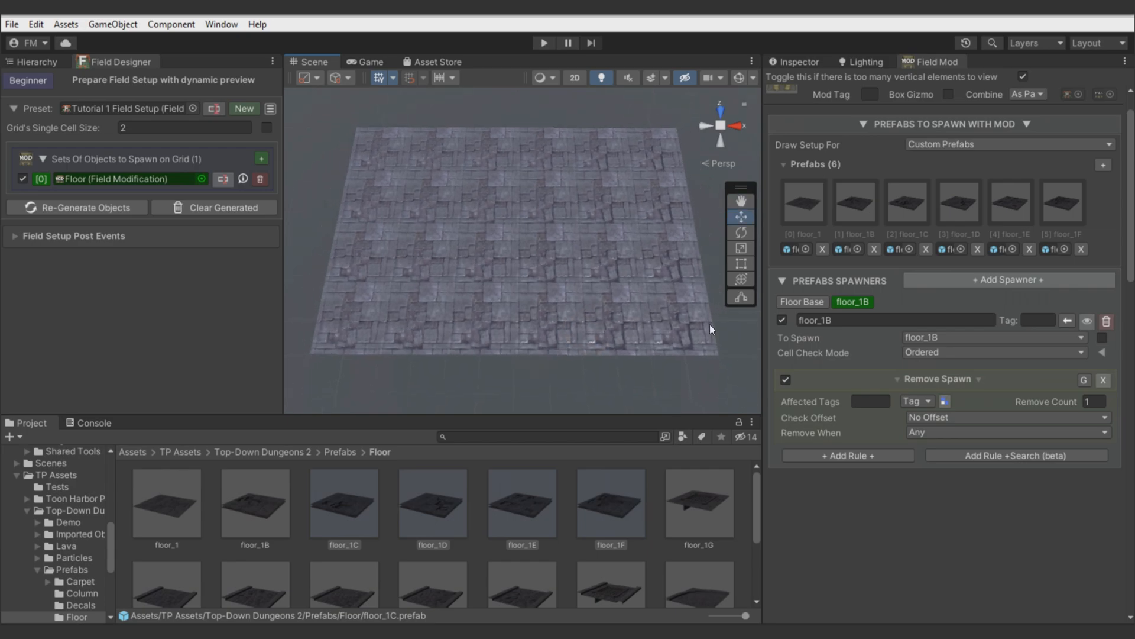
# Tag the Floor Base spawner as F and set F as the affected tag of floor_1B's Remove Spawn rule
pyautogui.click(801, 302)
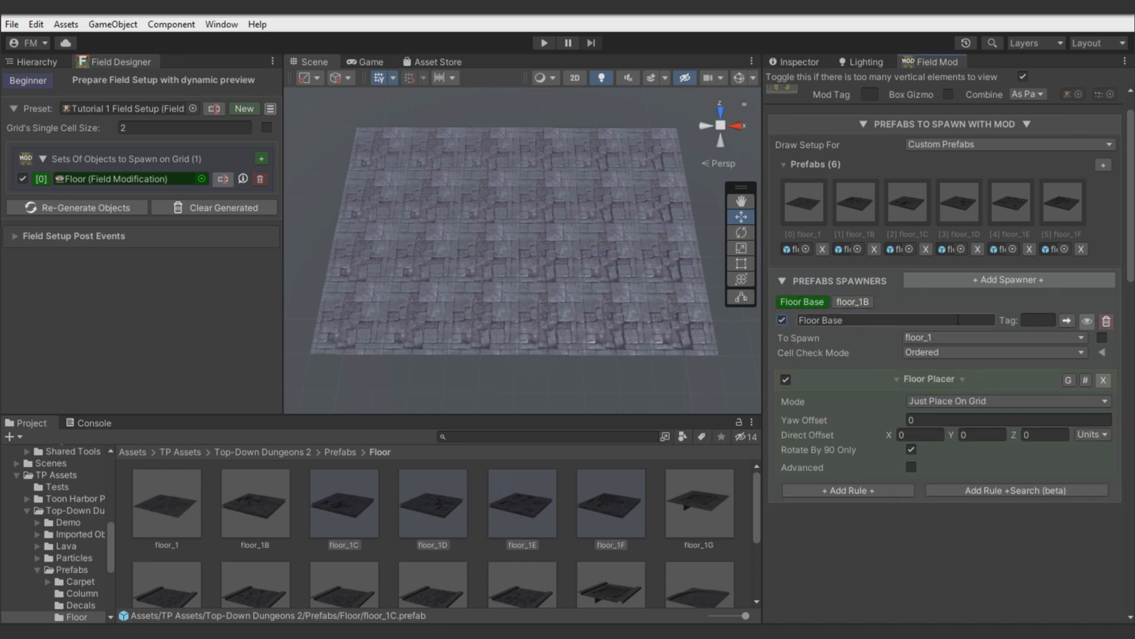
pyautogui.click(1039, 325)
pyautogui.write('F')
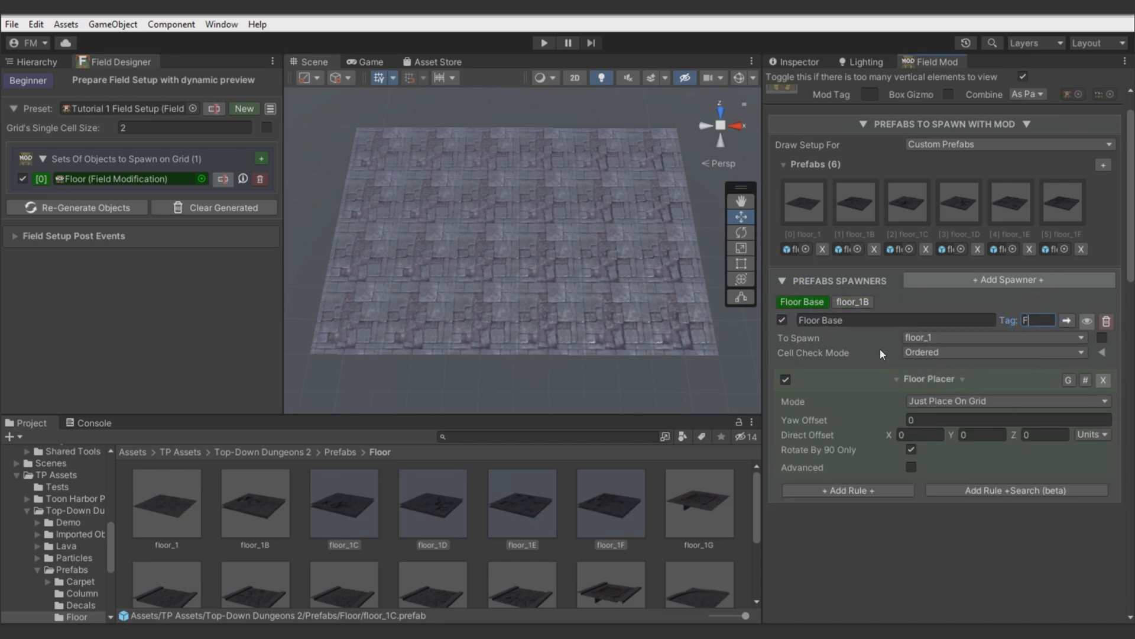
pyautogui.click(852, 301)
pyautogui.click(862, 402)
pyautogui.write('F')
pyautogui.click(812, 352)
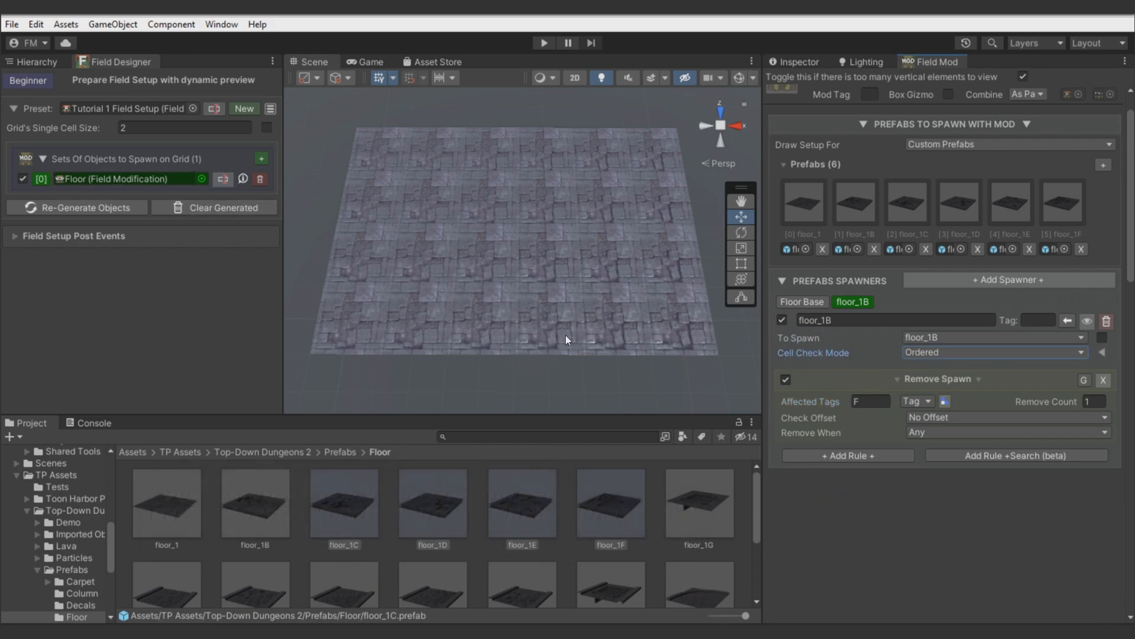
# Try different single prefabs, such as floor_1E and floor_1, as what the floor_1B spawner spawns
pyautogui.moveTo(567, 335); pyautogui.dragTo(571, 334, button='right')
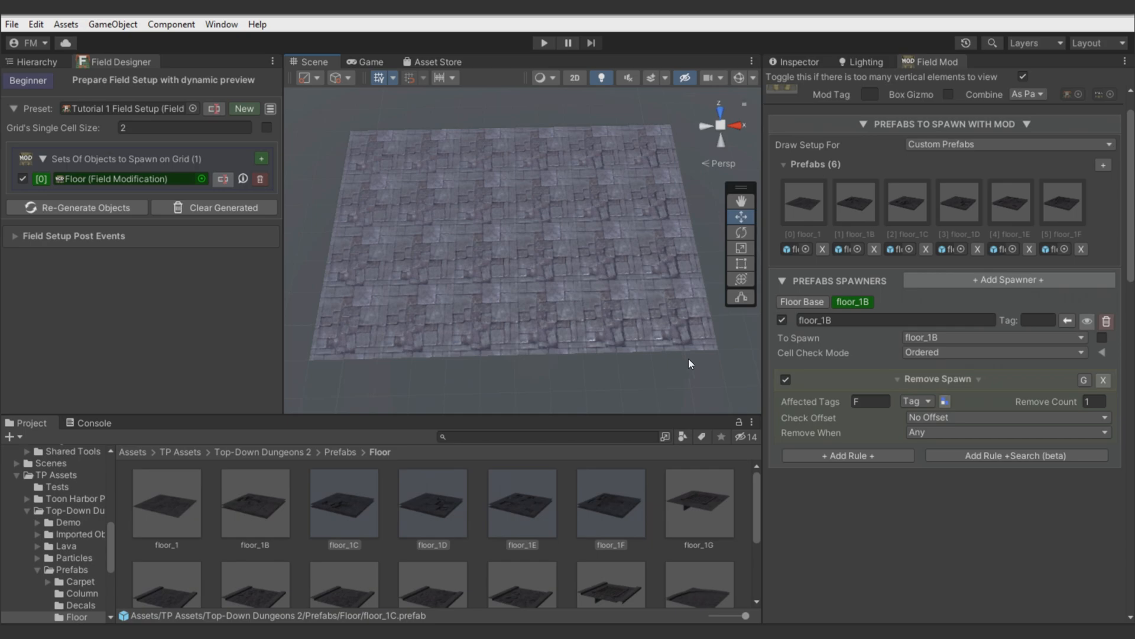
pyautogui.moveTo(688, 358); pyautogui.dragTo(688, 340, button='right')
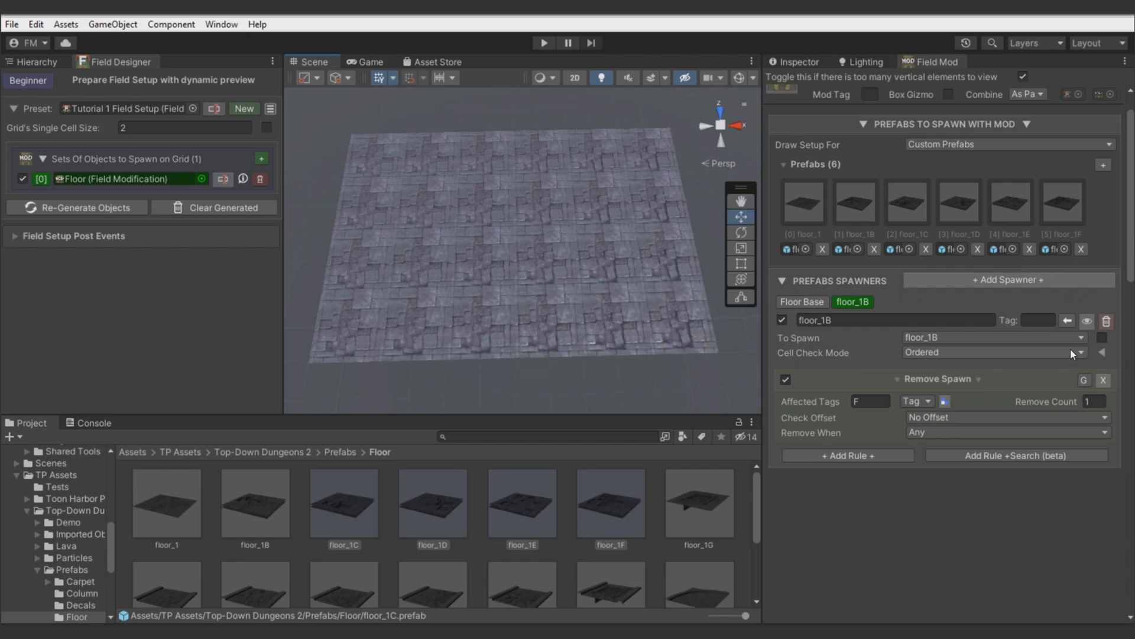
pyautogui.click(1047, 338)
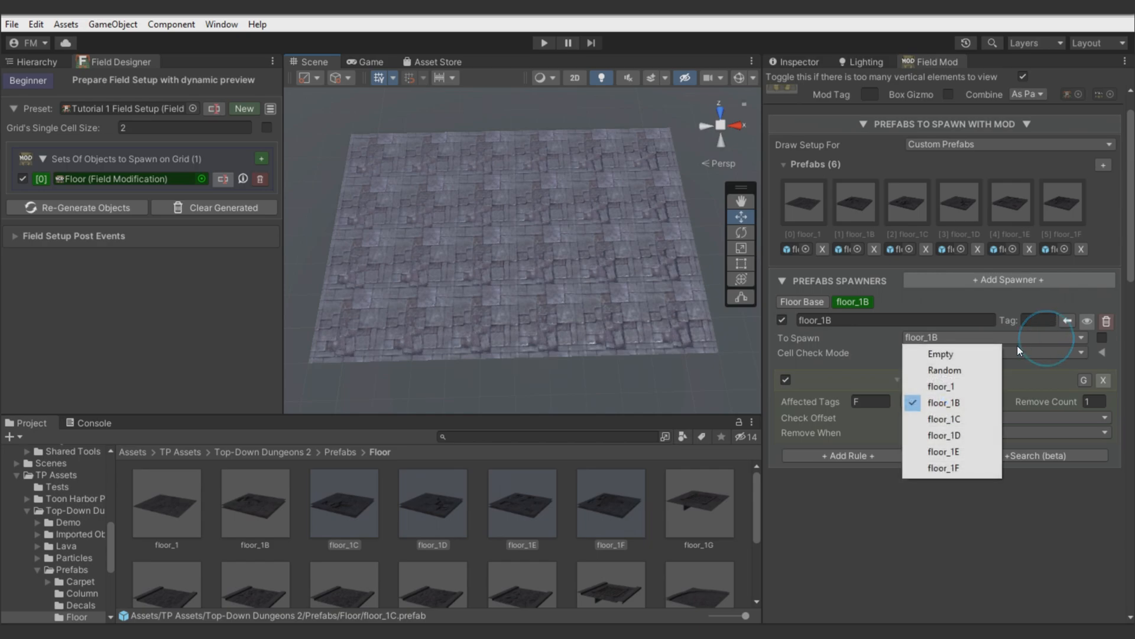
pyautogui.click(958, 451)
pyautogui.click(926, 280)
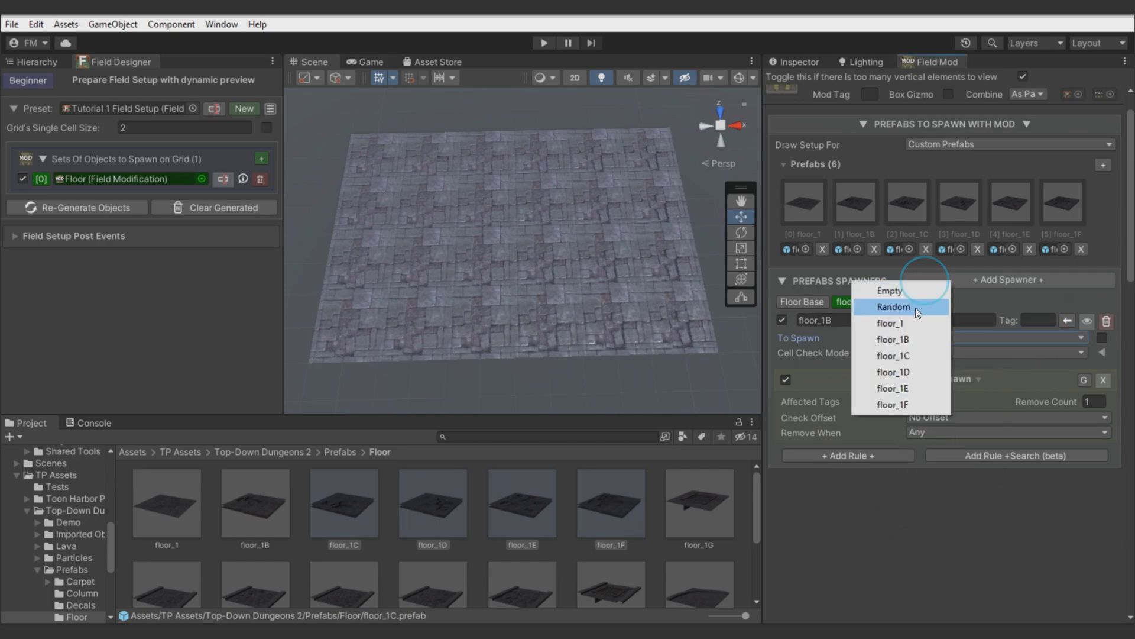
pyautogui.click(897, 482)
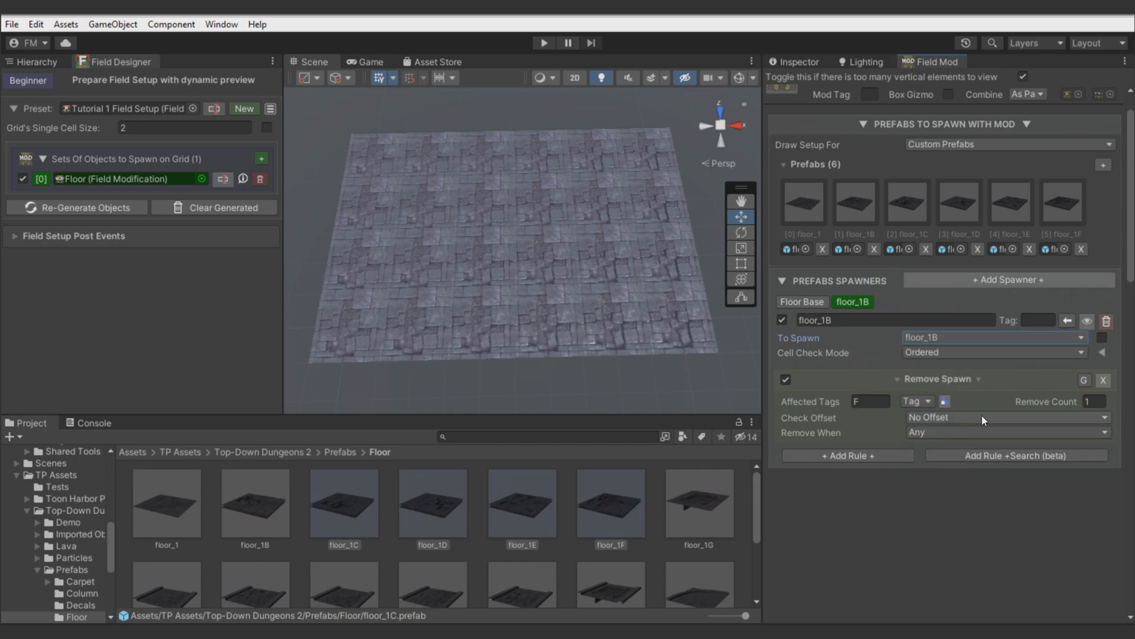
# Try Random as the spawner's prefab choice, regenerate the objects, and switch the choice to floor_1
pyautogui.click(911, 338)
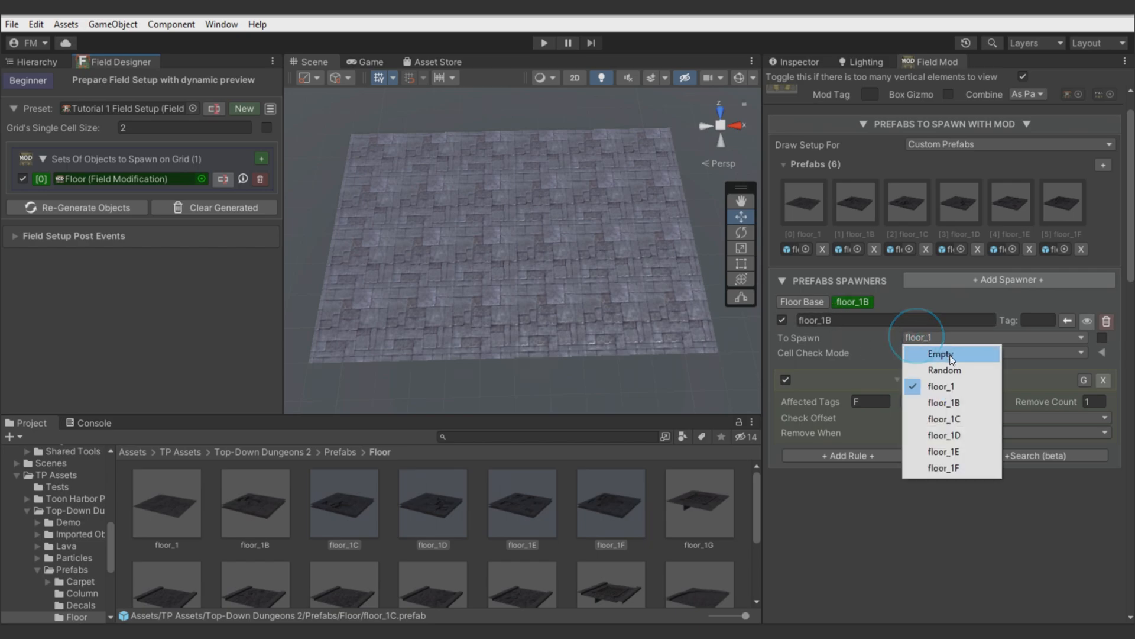
pyautogui.click(953, 369)
pyautogui.click(89, 207)
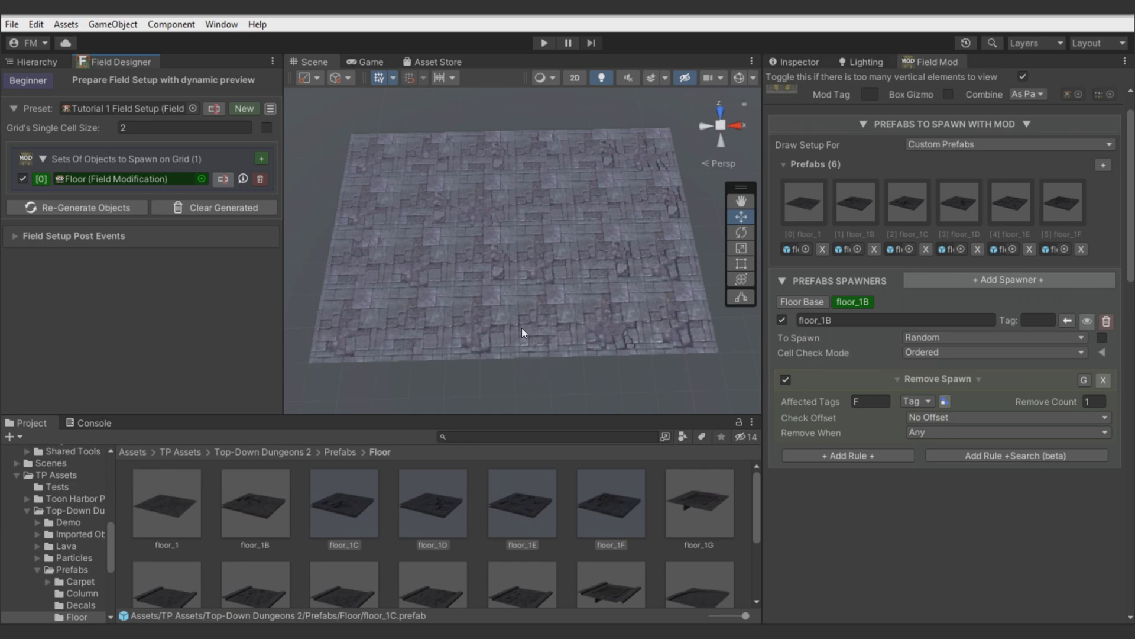
pyautogui.click(1045, 336)
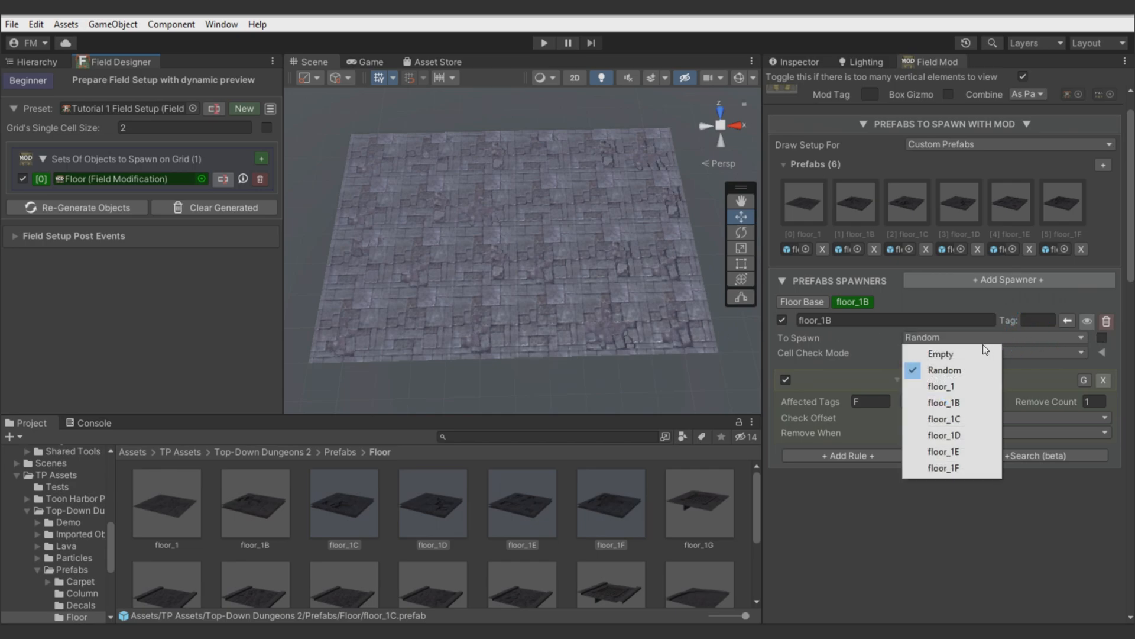
pyautogui.click(943, 393)
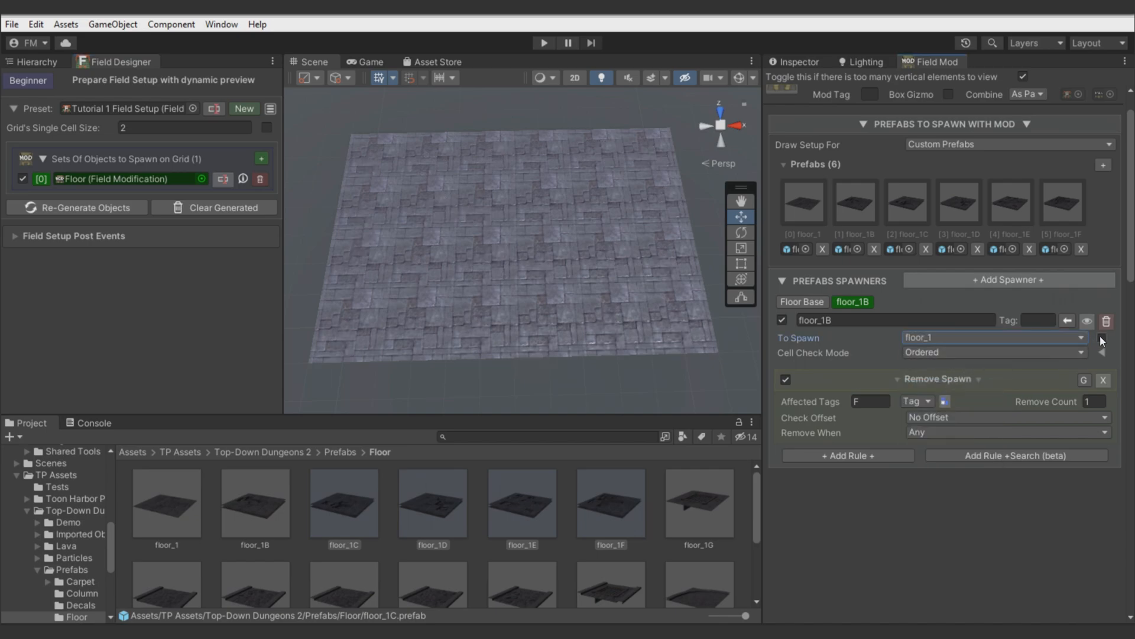
# Enable multiple prefab selection for the floor_1B spawner and select floor_1B, floor_1C, floor_1D, floor_1E and floor_1F to spawn
pyautogui.click(935, 337)
pyautogui.click(950, 404)
pyautogui.click(941, 338)
pyautogui.click(946, 418)
pyautogui.click(942, 338)
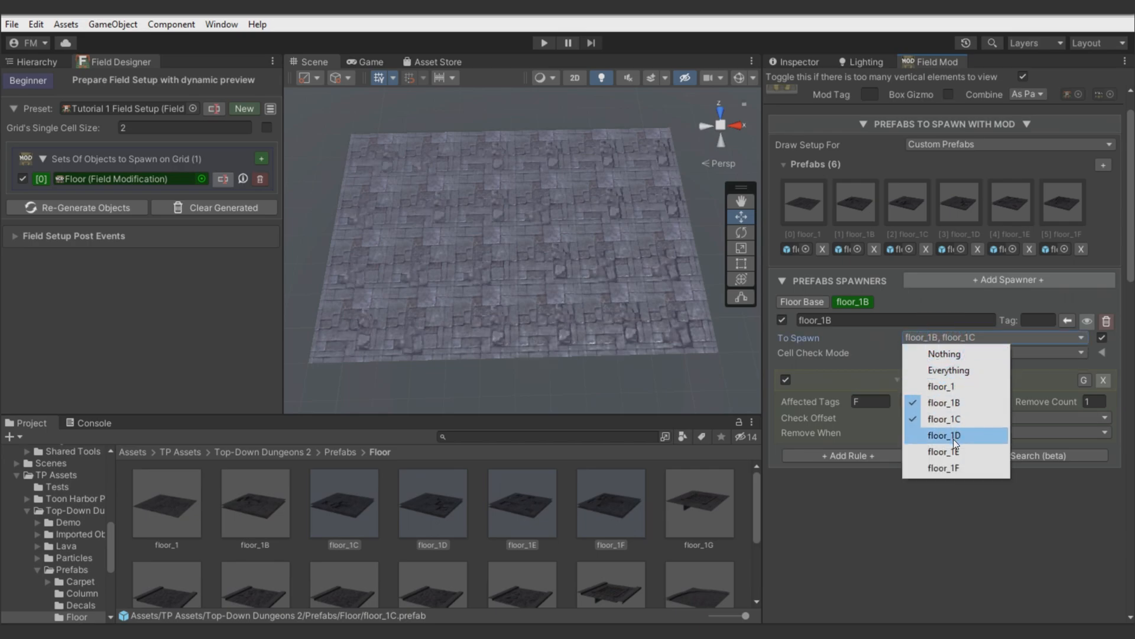
pyautogui.click(954, 436)
pyautogui.click(948, 338)
pyautogui.click(956, 450)
pyautogui.click(944, 338)
pyautogui.click(942, 469)
# Regenerate the objects several times to compare the random mixes of floor variants
pyautogui.click(122, 204)
pyautogui.click(121, 204)
pyautogui.click(121, 203)
pyautogui.click(120, 204)
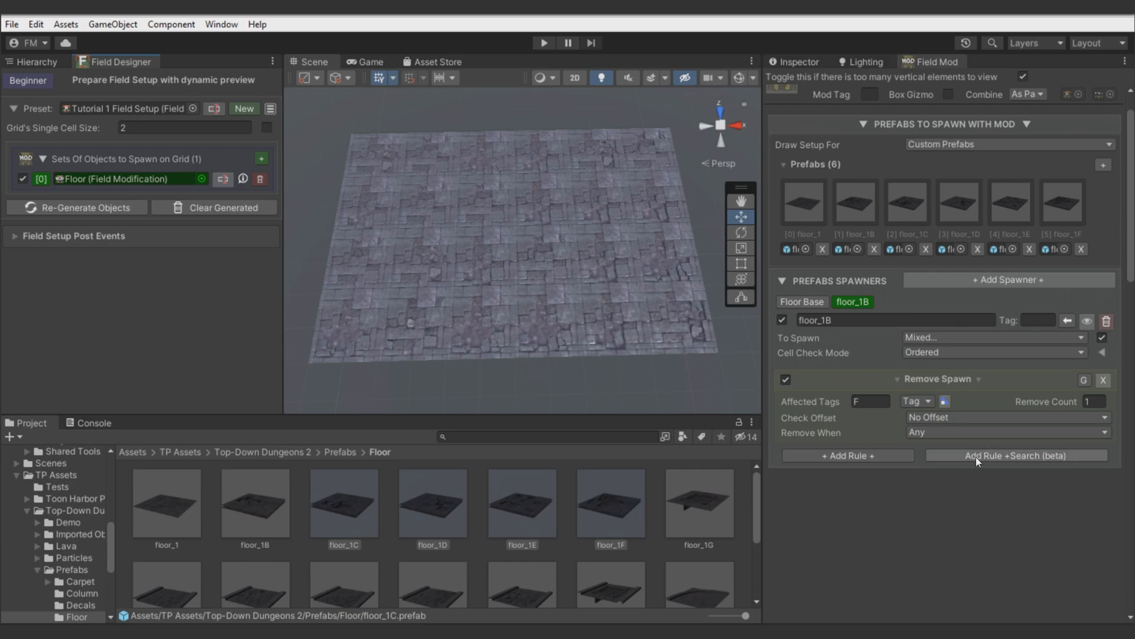
# Add a Spawning Propability rule to the floor_1B spawner and set its probability to about 0.16
pyautogui.click(962, 451)
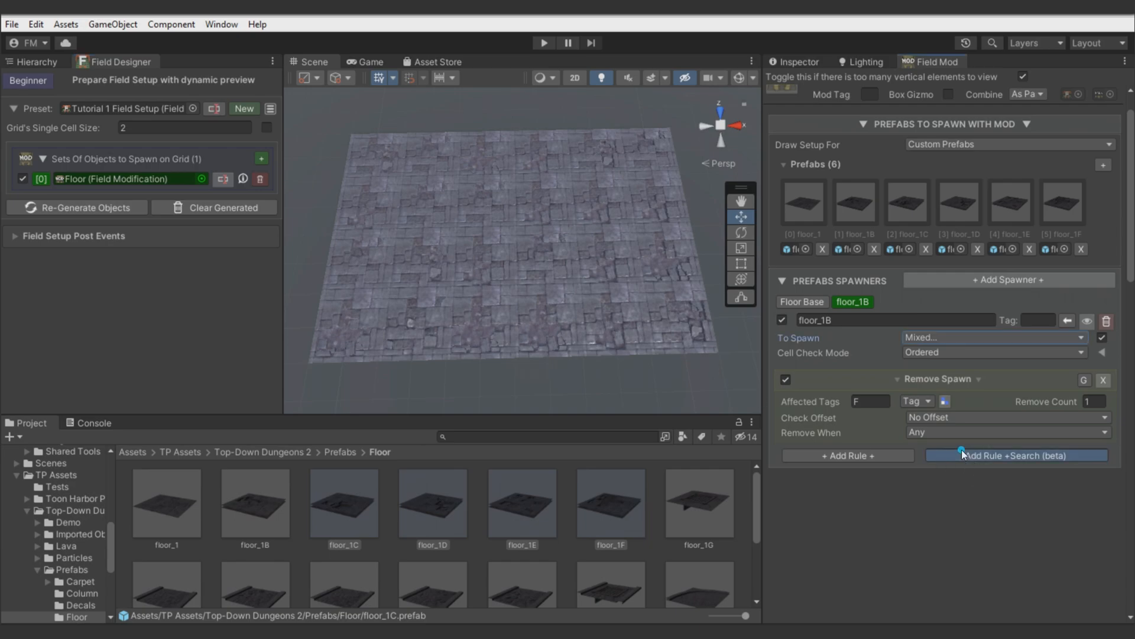
pyautogui.write('propa')
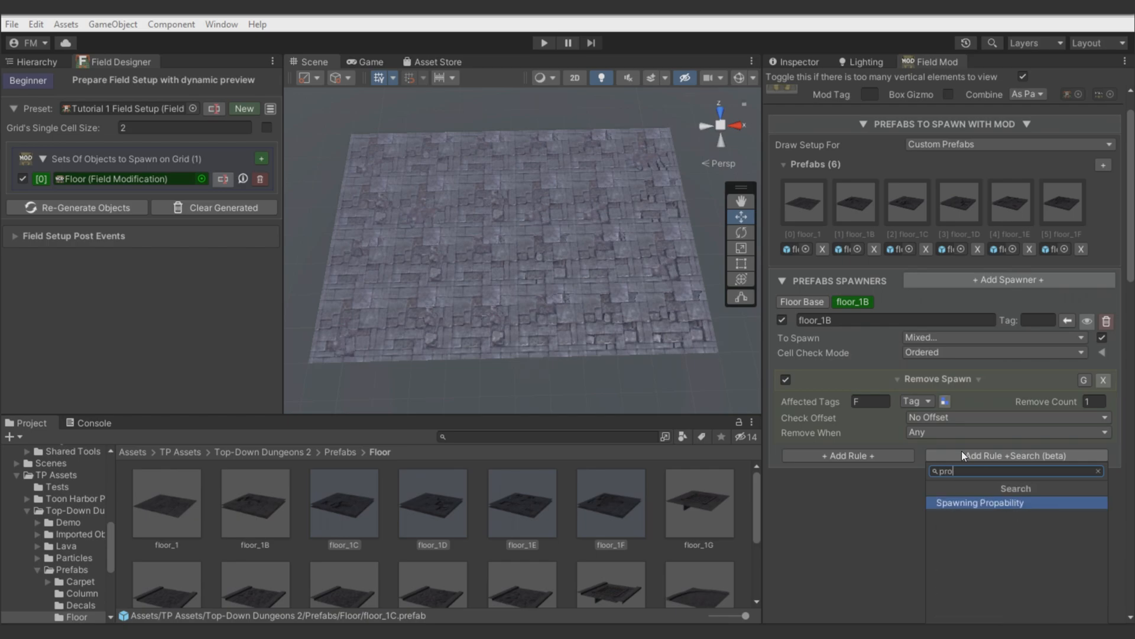
pyautogui.click(962, 505)
pyautogui.moveTo(1045, 479); pyautogui.dragTo(959, 481)
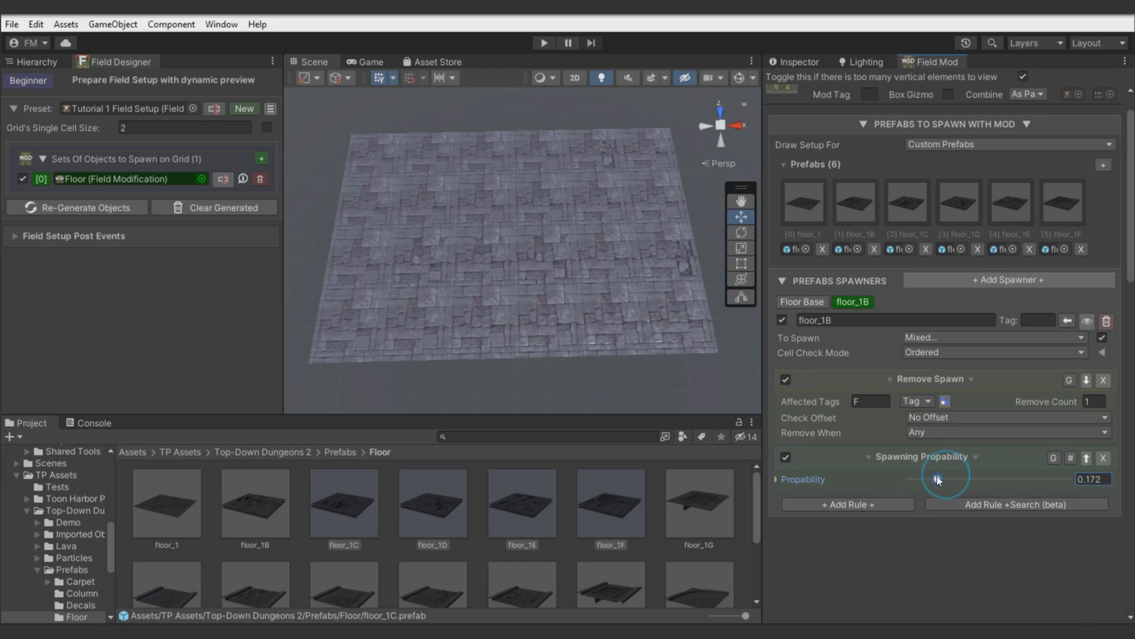
pyautogui.moveTo(959, 479); pyautogui.dragTo(936, 480)
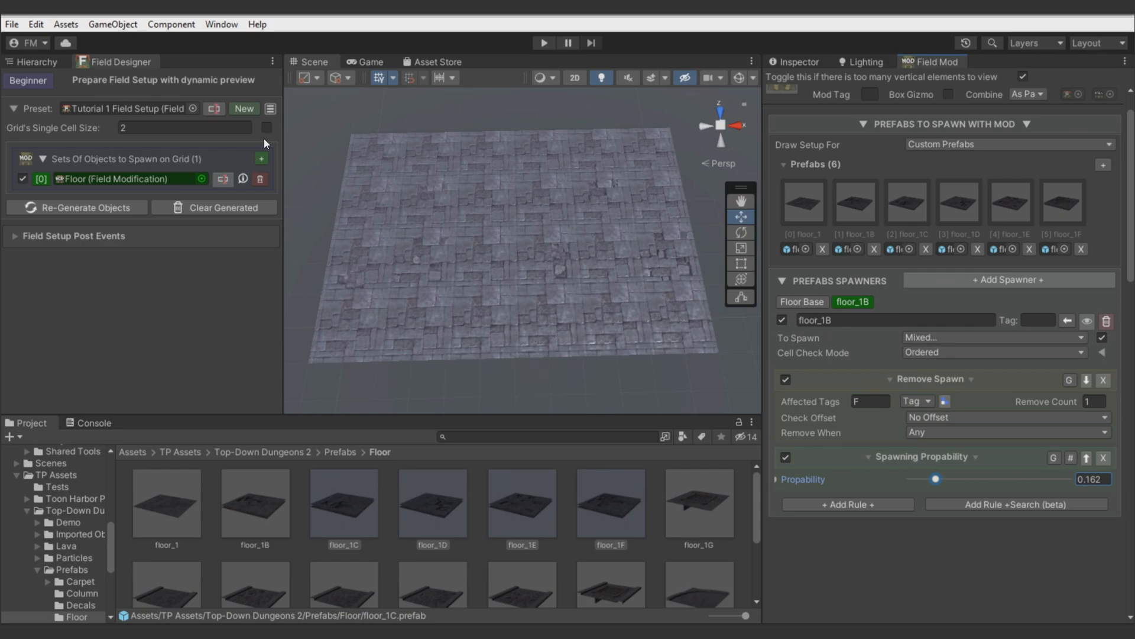
# Examine the preview settings in the Advanced view, return to the Beginner view, and regenerate the objects
pyautogui.click(42, 83)
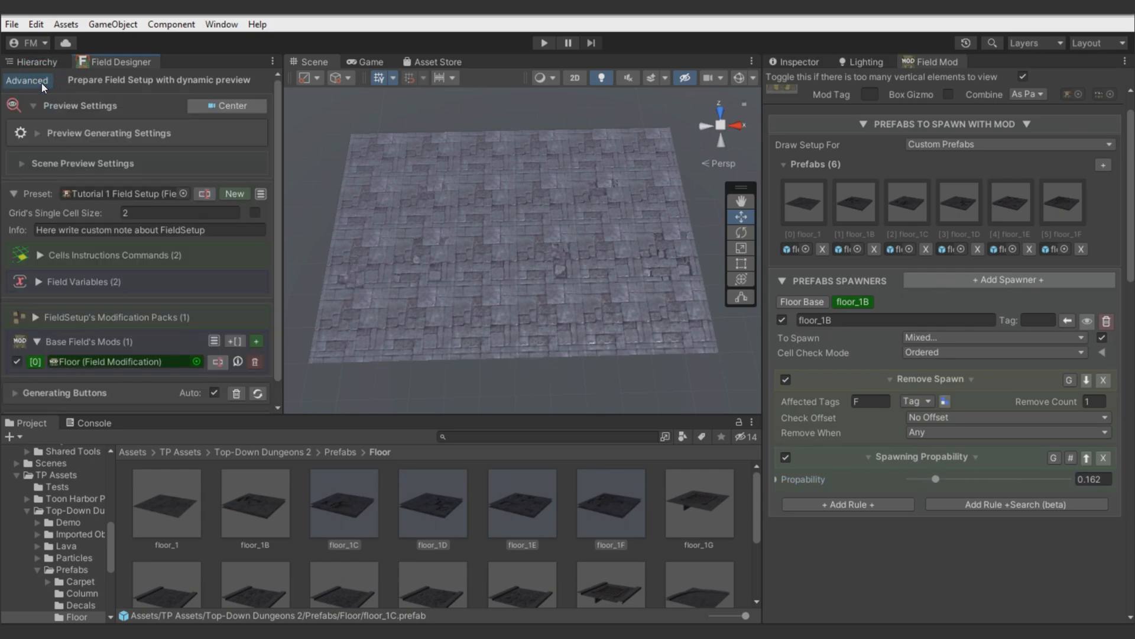
pyautogui.click(63, 131)
pyautogui.click(155, 153)
pyautogui.click(28, 80)
pyautogui.click(116, 207)
# Raise the spawning probability to about 0.3, switching the rule off and on to compare its effect
pyautogui.moveTo(943, 474)
pyautogui.mouseDown()
pyautogui.moveTo(1054, 470)
pyautogui.moveTo(986, 469)
pyautogui.moveTo(875, 501)
pyautogui.moveTo(962, 499)
pyautogui.moveTo(1117, 467)
pyautogui.moveTo(893, 480)
pyautogui.moveTo(973, 481)
pyautogui.moveTo(954, 481)
pyautogui.mouseUp()
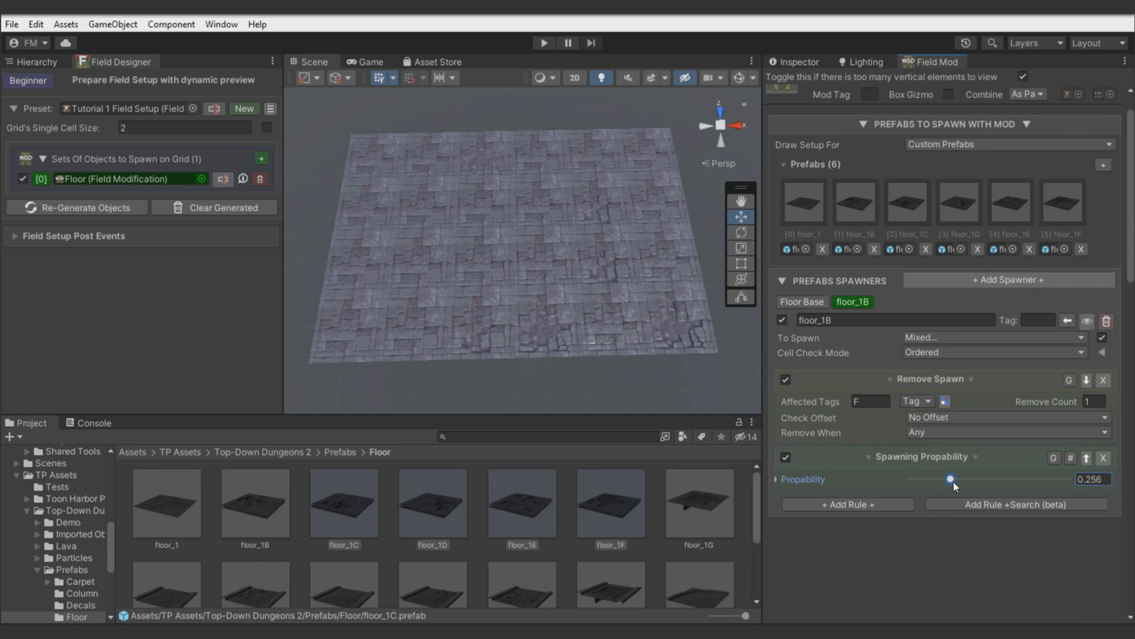
pyautogui.click(954, 481)
pyautogui.click(786, 457)
pyautogui.click(789, 456)
pyautogui.moveTo(954, 484)
pyautogui.mouseDown()
pyautogui.moveTo(971, 483)
pyautogui.moveTo(958, 483)
pyautogui.mouseUp()
# Look at the Advanced view's options once more and return to the Beginner view
pyautogui.click(32, 81)
pyautogui.click(71, 105)
pyautogui.click(31, 78)
# Rename the floor_1B spawner as Broken Floor and inspect the floor in the scene
pyautogui.click(841, 321)
pyautogui.write('Broken Floor')
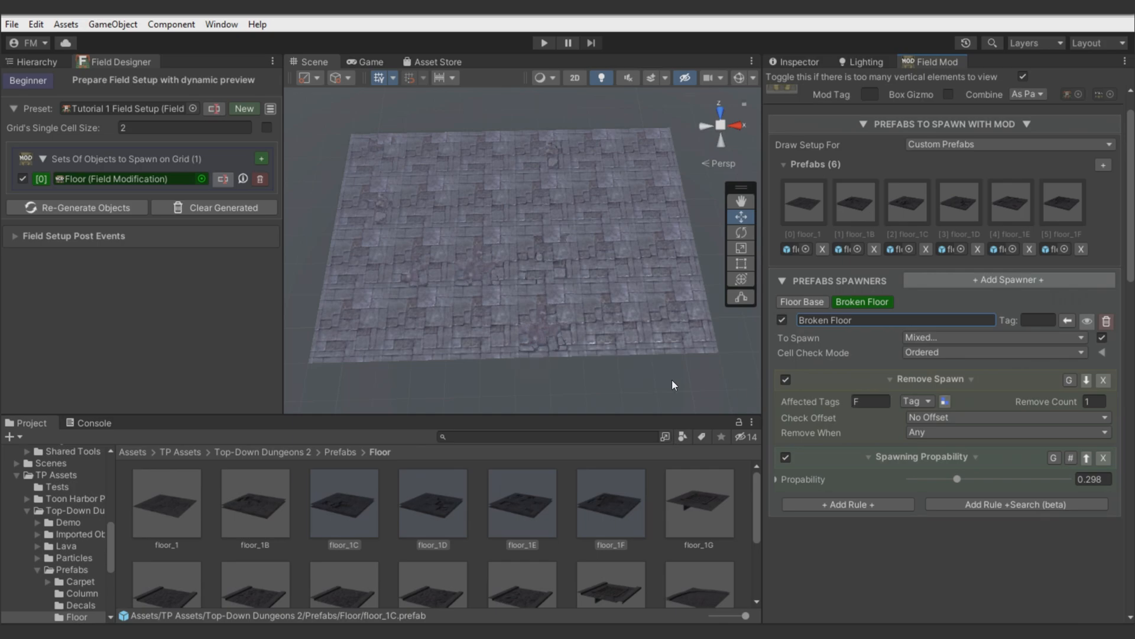
pyautogui.moveTo(631, 272); pyautogui.dragTo(631, 266, button='right')
pyautogui.rightClick(631, 266)
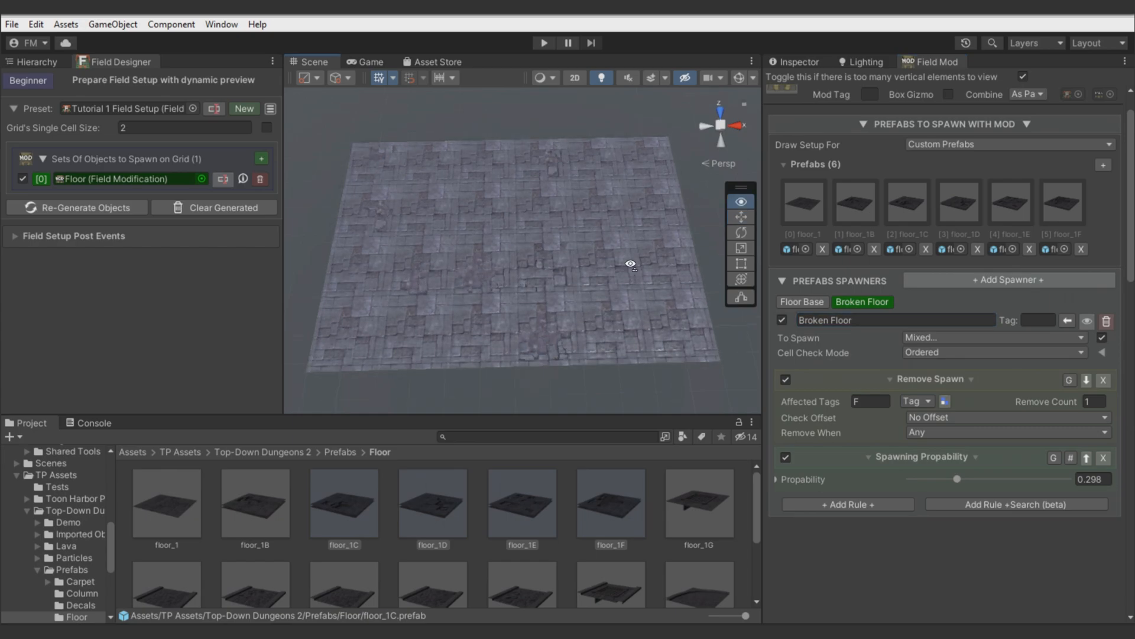
# Add a second field modificator to the preset, rename it as Props, and select it for editing
pyautogui.click(260, 159)
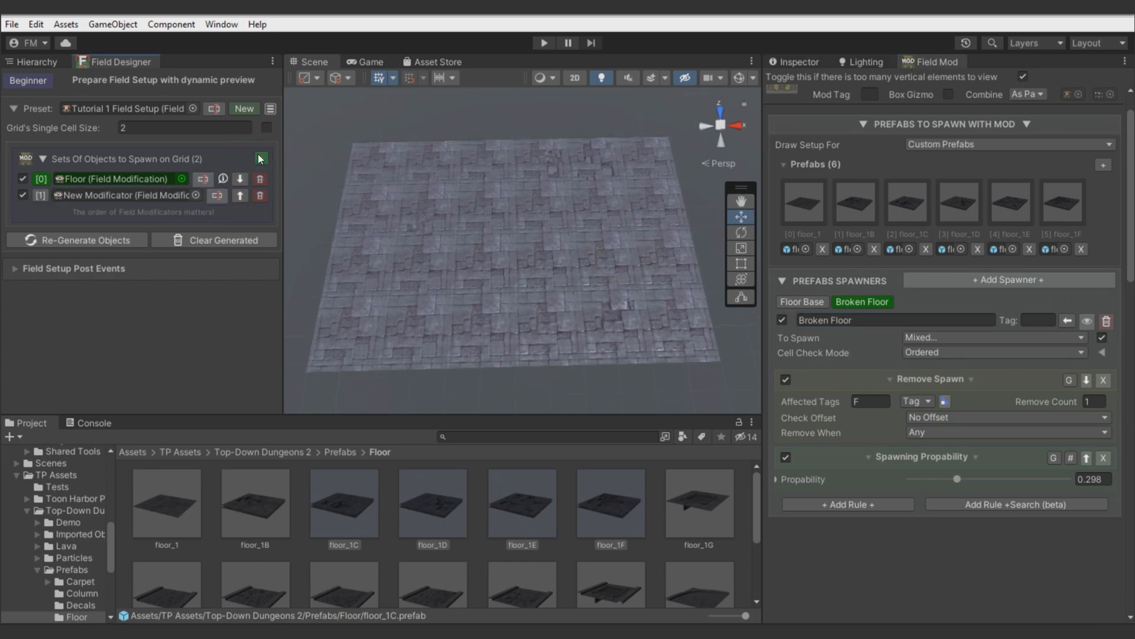
pyautogui.click(214, 196)
pyautogui.write('Props')
pyautogui.press('Return')
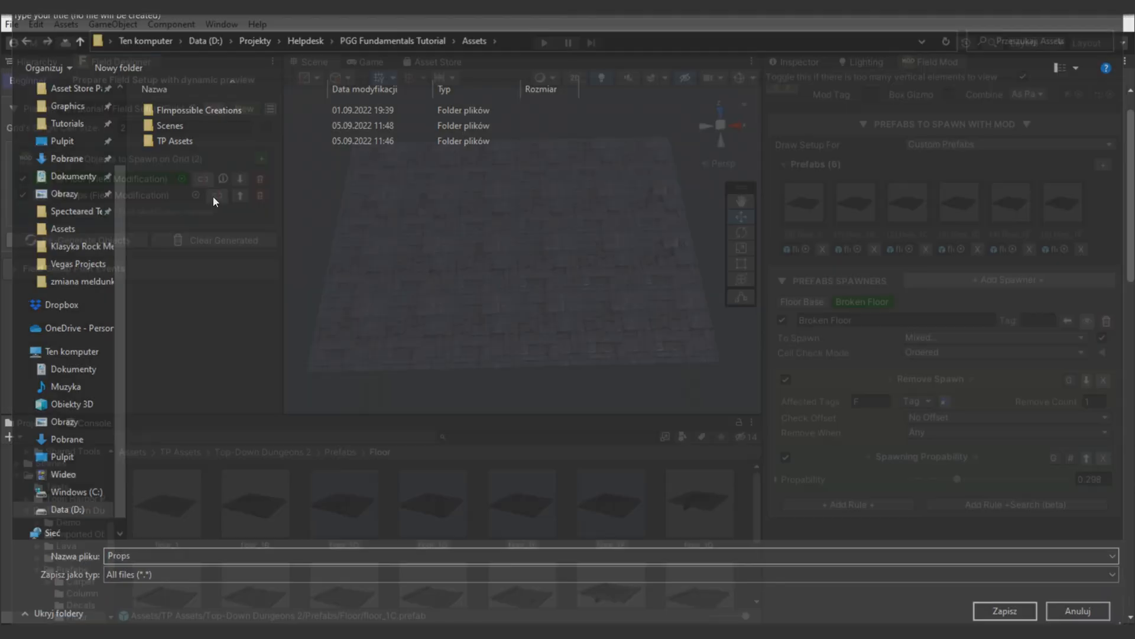
pyautogui.click(46, 195)
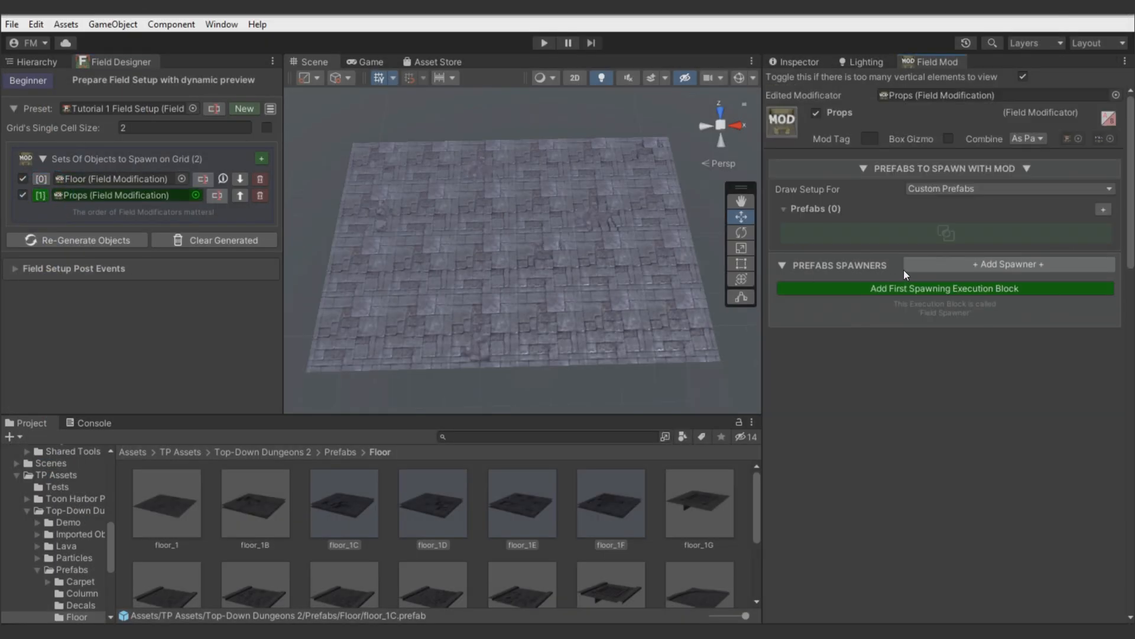
# Add the Debris1, Debris2 and Debris3 prefabs from the Prefabs/Props folder to the Props modificator's prefabs to spawn
pyautogui.scroll(-3, 362, 515)
pyautogui.click(340, 452)
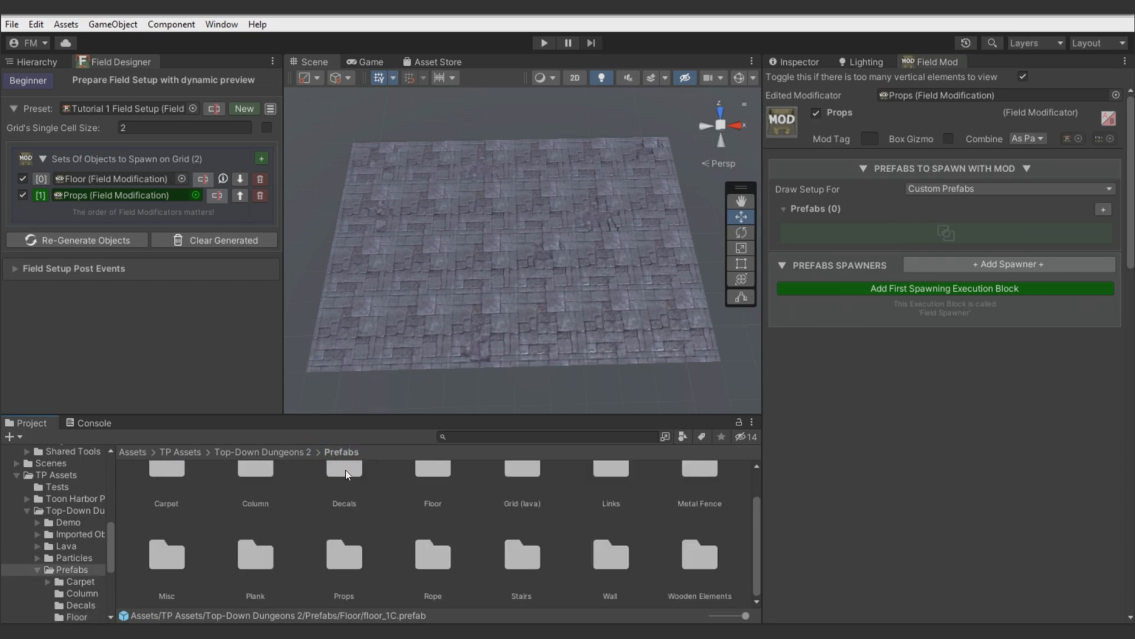
pyautogui.doubleClick(347, 564)
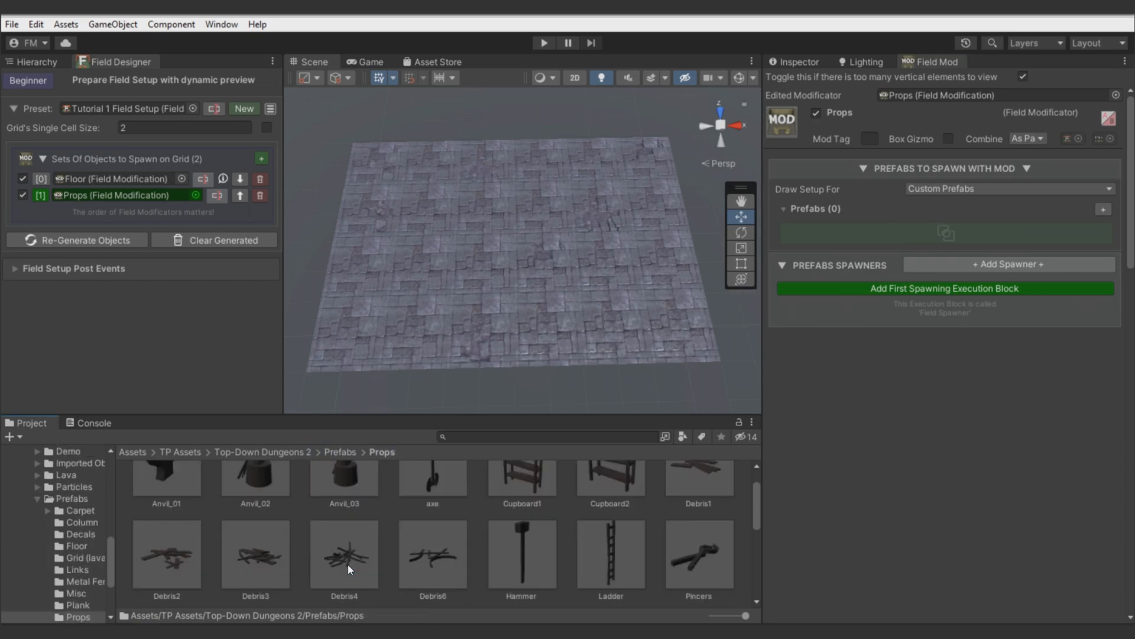
pyautogui.scroll(2, 378, 542)
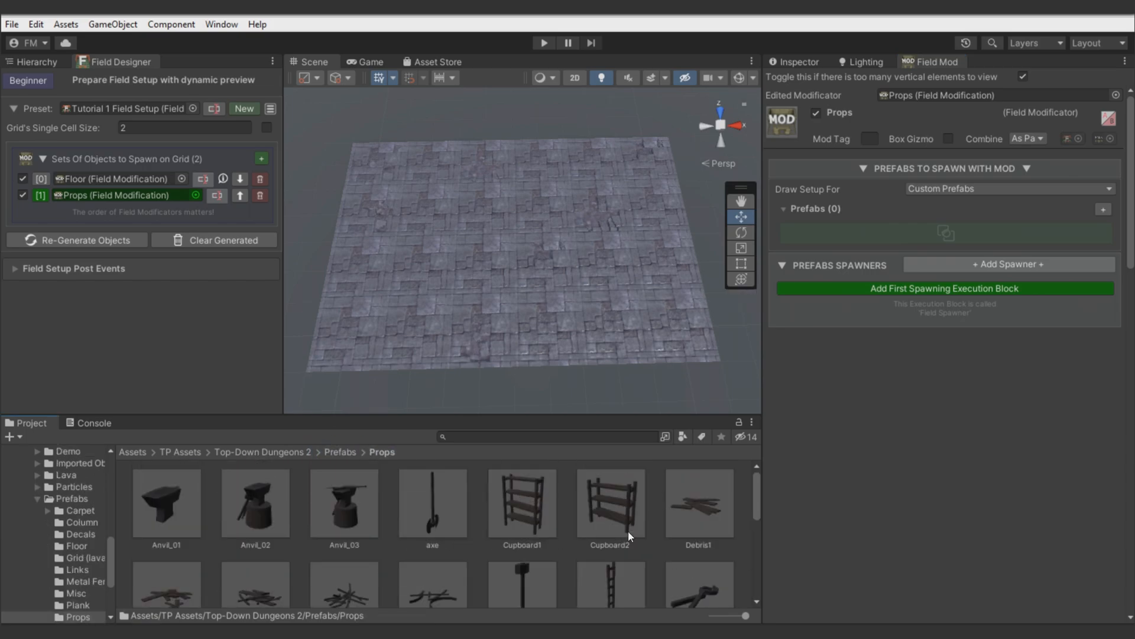
pyautogui.moveTo(707, 506); pyautogui.dragTo(833, 232)
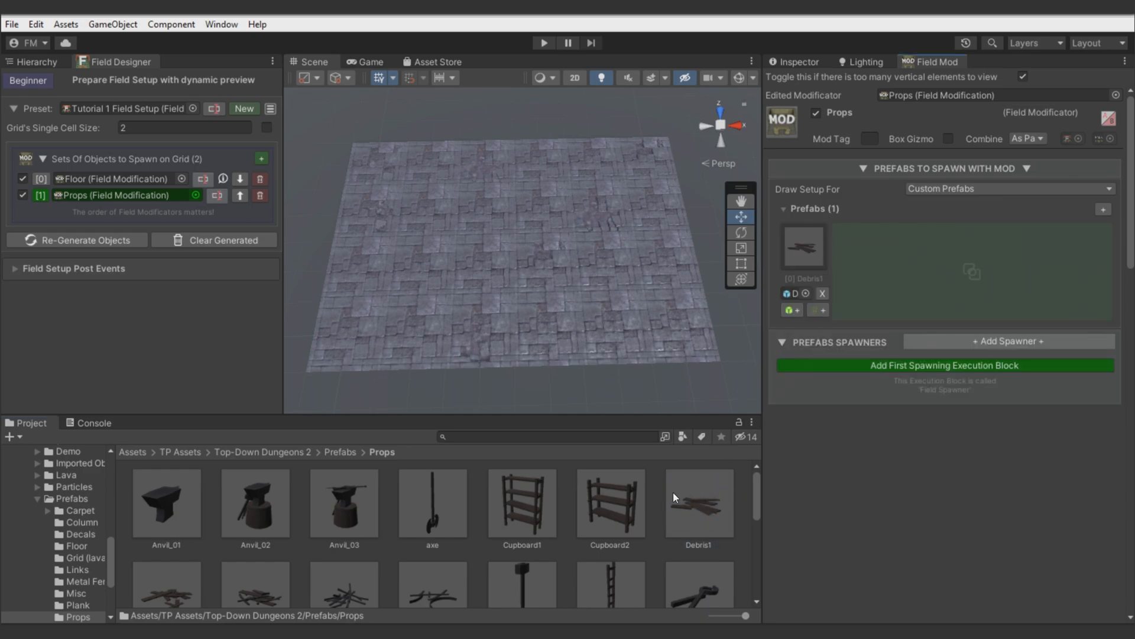
pyautogui.scroll(-3, 242, 548)
pyautogui.moveTo(171, 512); pyautogui.dragTo(1004, 284)
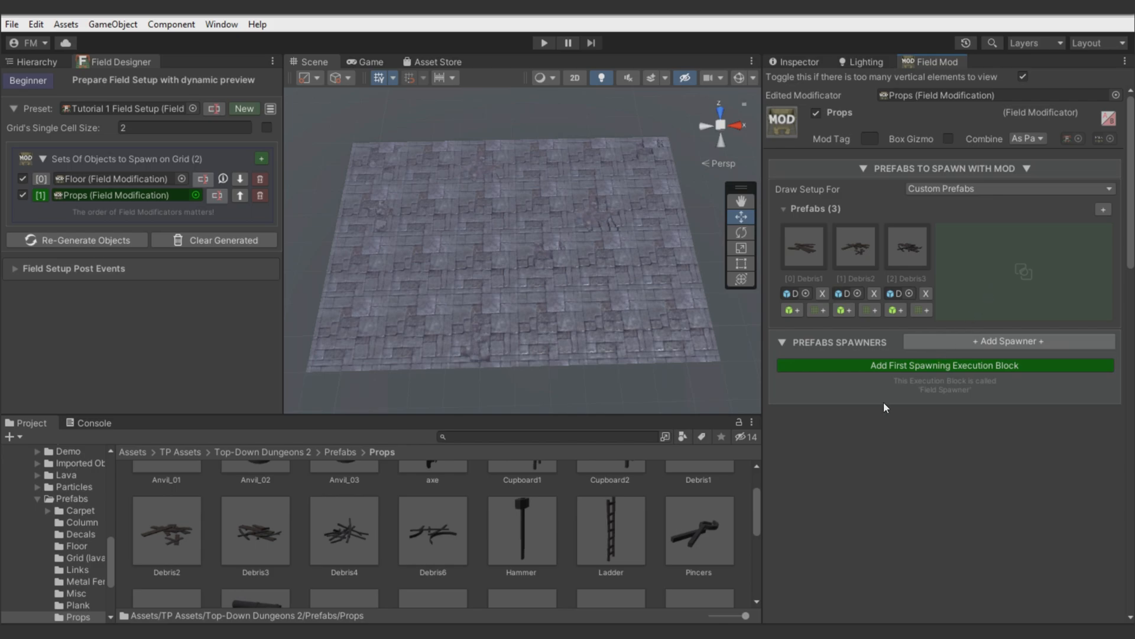
# Add a first spawner for Debris1 to the Props modificator and regenerate the objects on the grid
pyautogui.click(873, 365)
pyautogui.click(854, 403)
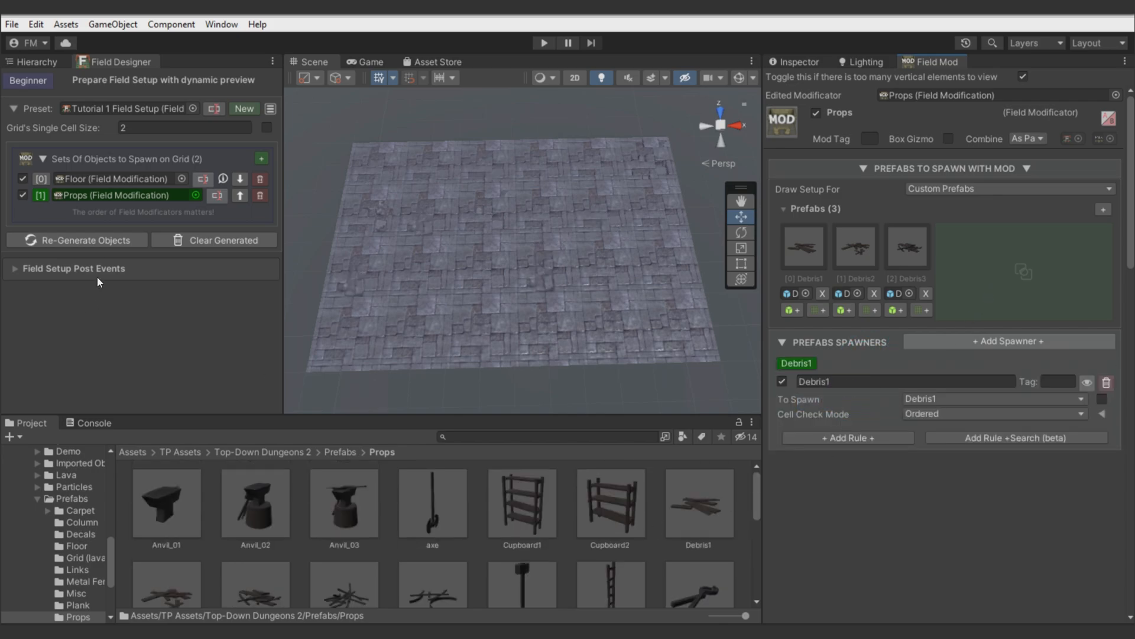
pyautogui.click(98, 240)
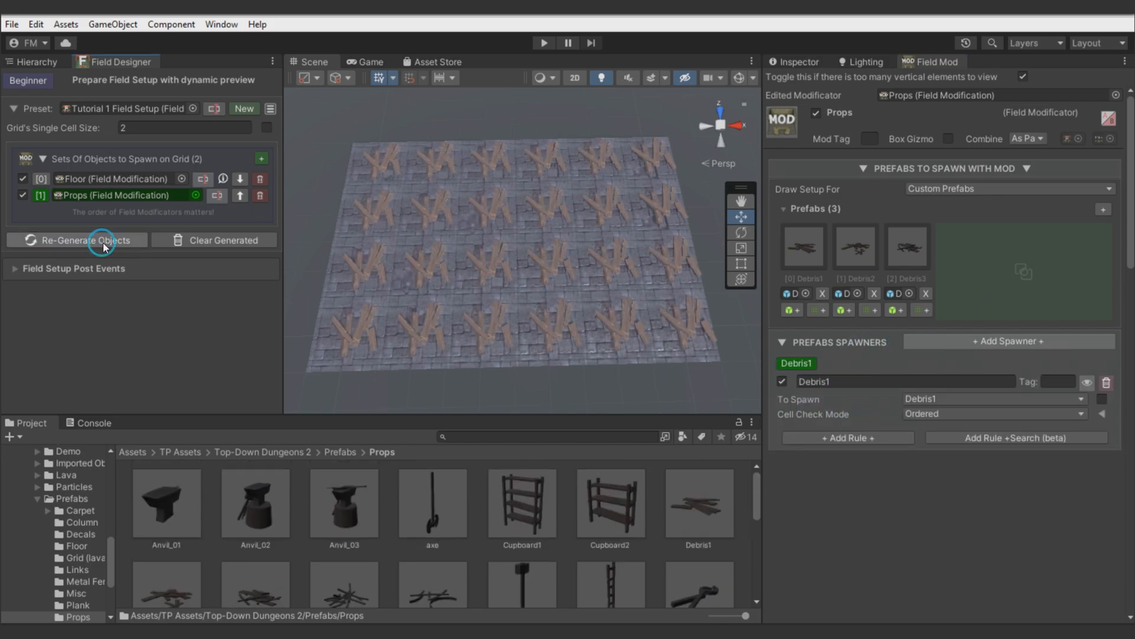
# Set the Debris1 spawner to spawn Random prefabs and regenerate the objects several times
pyautogui.click(942, 404)
pyautogui.click(945, 430)
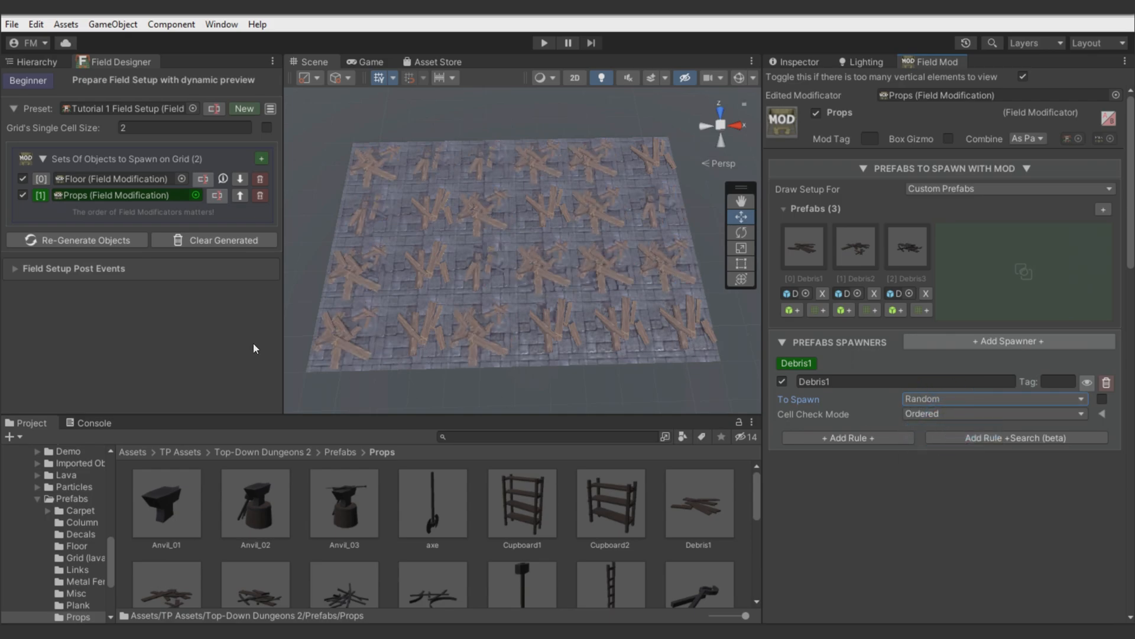
pyautogui.click(100, 240)
pyautogui.click(101, 240)
pyautogui.click(101, 240)
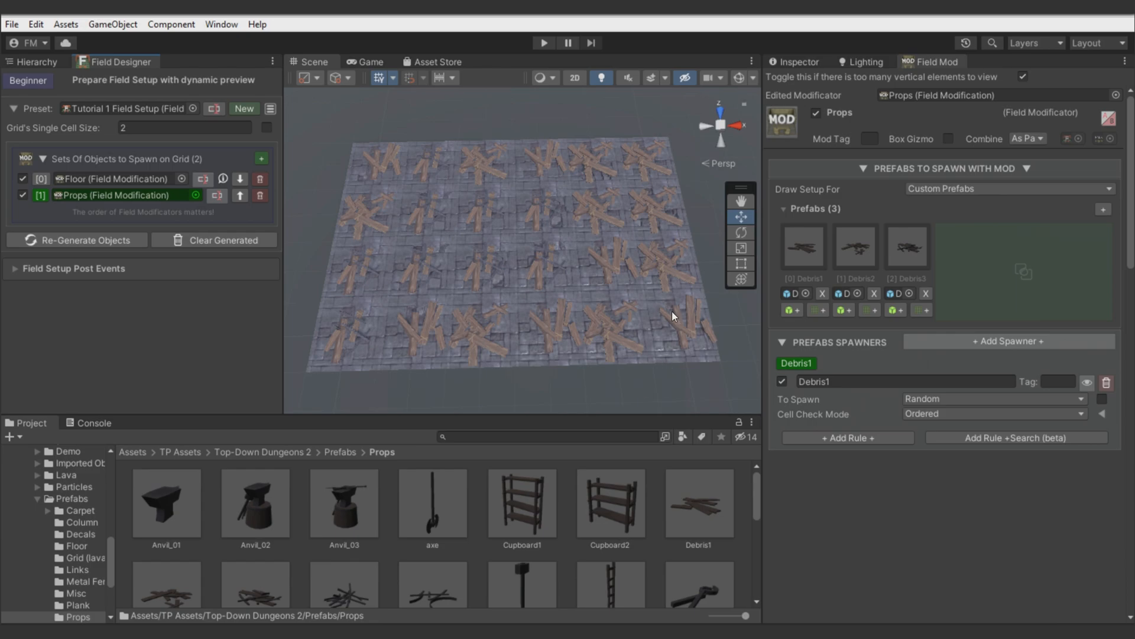
# Add a Spawning Propability rule to the Debris1 spawner and lower its probability to about 0.232
pyautogui.click(985, 438)
pyautogui.write('spawning')
pyautogui.press('Return')
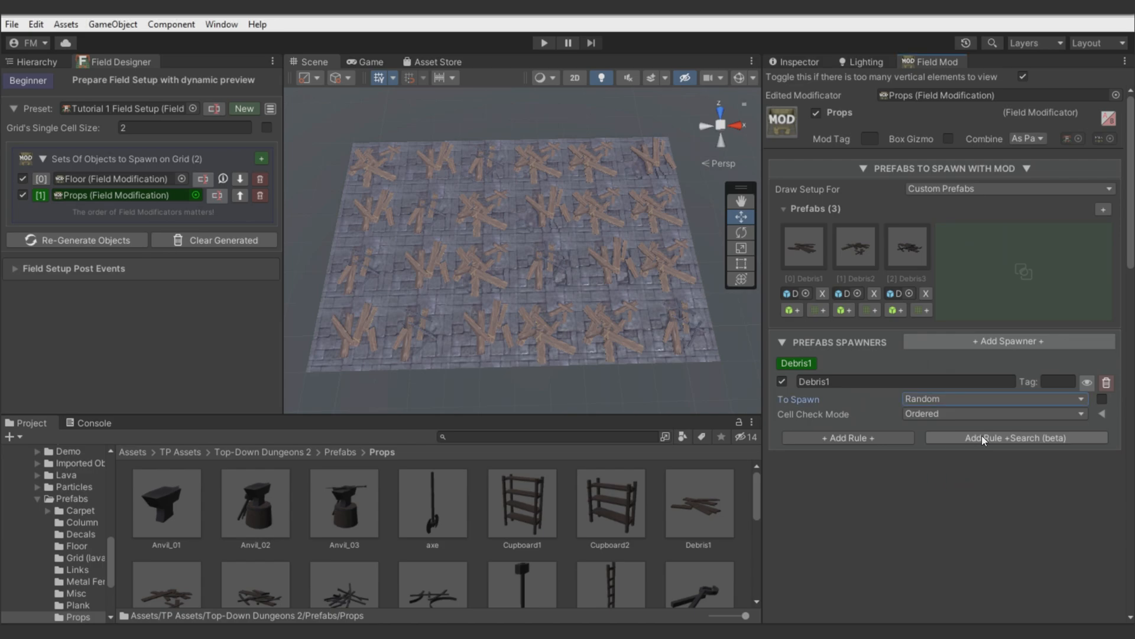
pyautogui.moveTo(1019, 465); pyautogui.dragTo(947, 466)
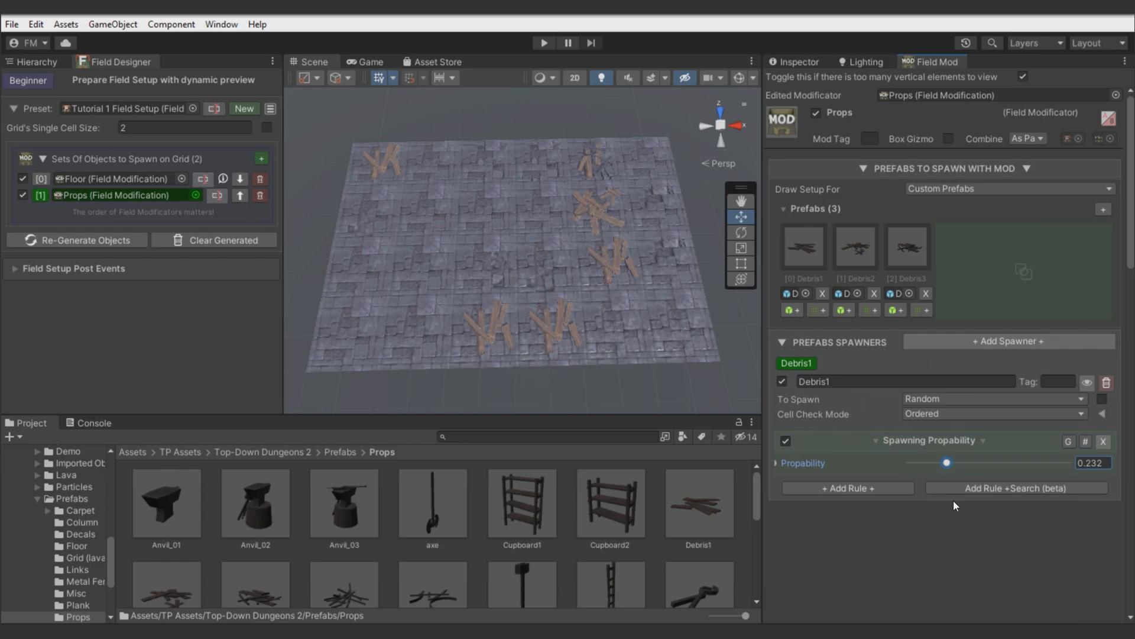
# Add a Rotate rule to the Debris1 spawner with a Random Rotation of 360 on Y
pyautogui.click(964, 490)
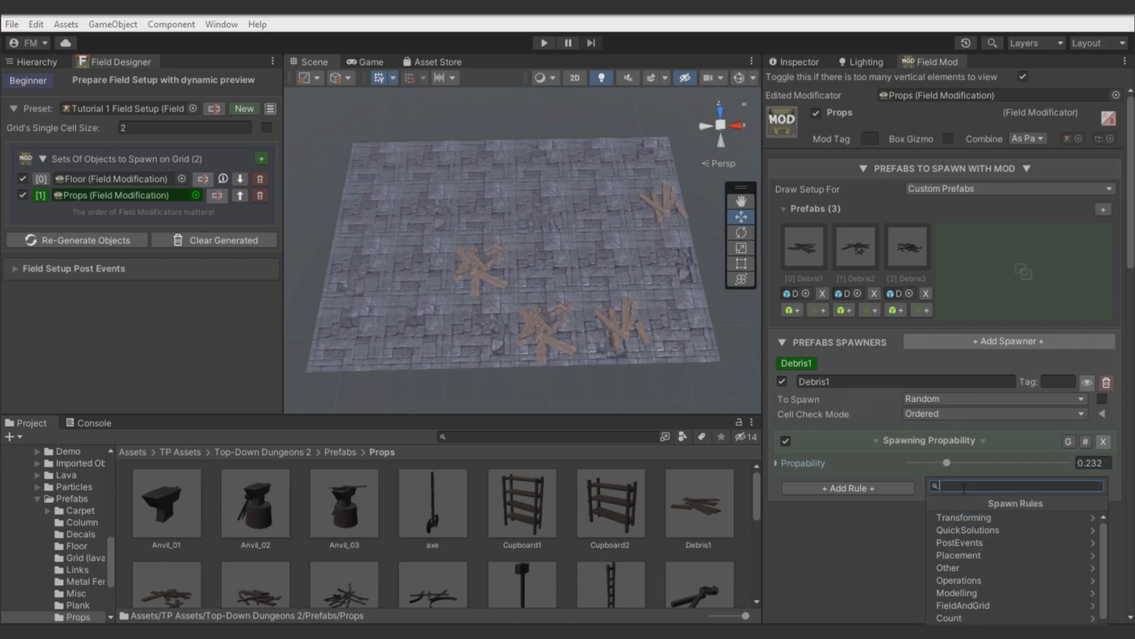
pyautogui.write('rot')
pyautogui.press('Return')
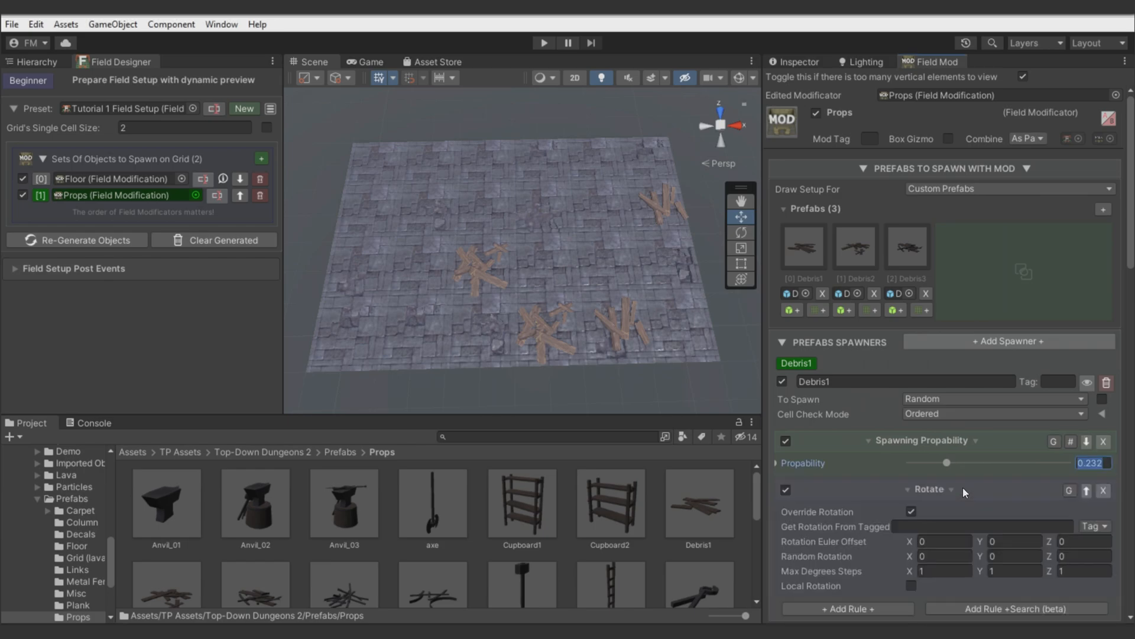
pyautogui.scroll(-4, 964, 492)
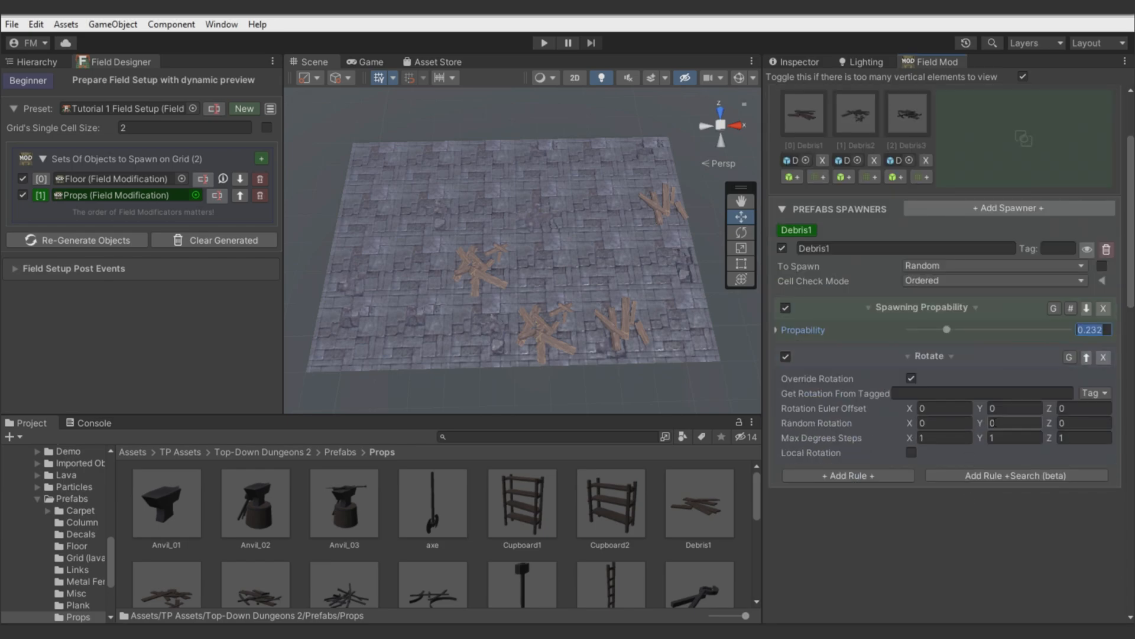
pyautogui.click(1005, 422)
pyautogui.write('360')
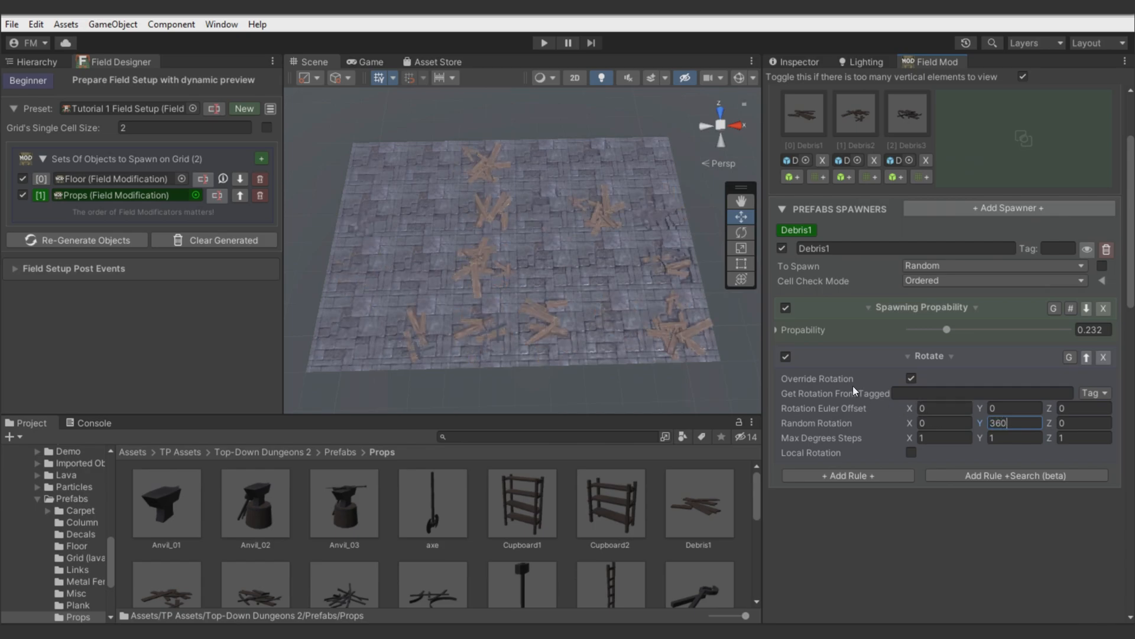
# Set the preview's seed to 5 in the Advanced view and try varying the Rotate rule's random Y rotation
pyautogui.click(29, 77)
pyautogui.click(49, 105)
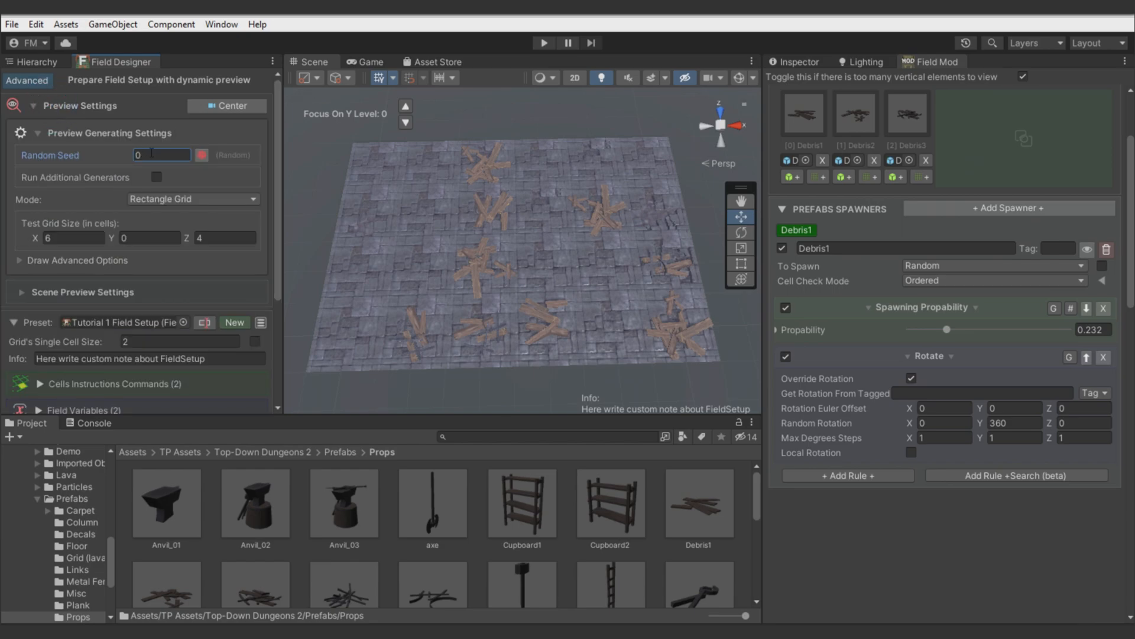
pyautogui.click(152, 155)
pyautogui.write('5')
pyautogui.moveTo(981, 423); pyautogui.dragTo(885, 447)
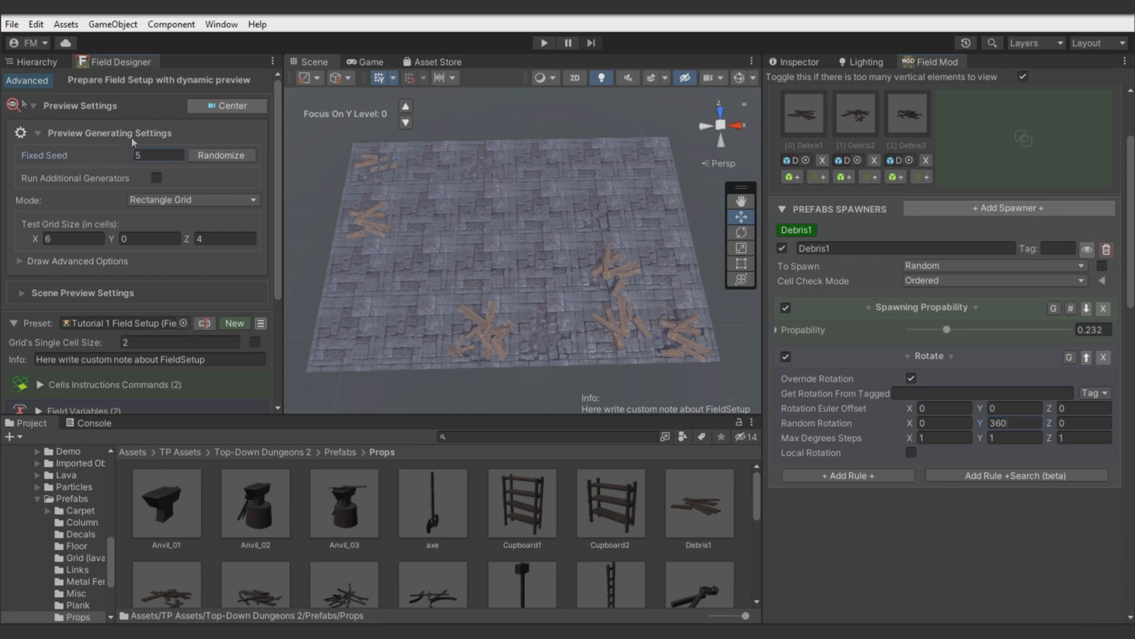
# Return to the Beginner view and regenerate the objects several times to inspect the rotated debris
pyautogui.click(25, 80)
pyautogui.click(143, 239)
pyautogui.click(143, 239)
pyautogui.click(143, 239)
pyautogui.scroll(2, 523, 270)
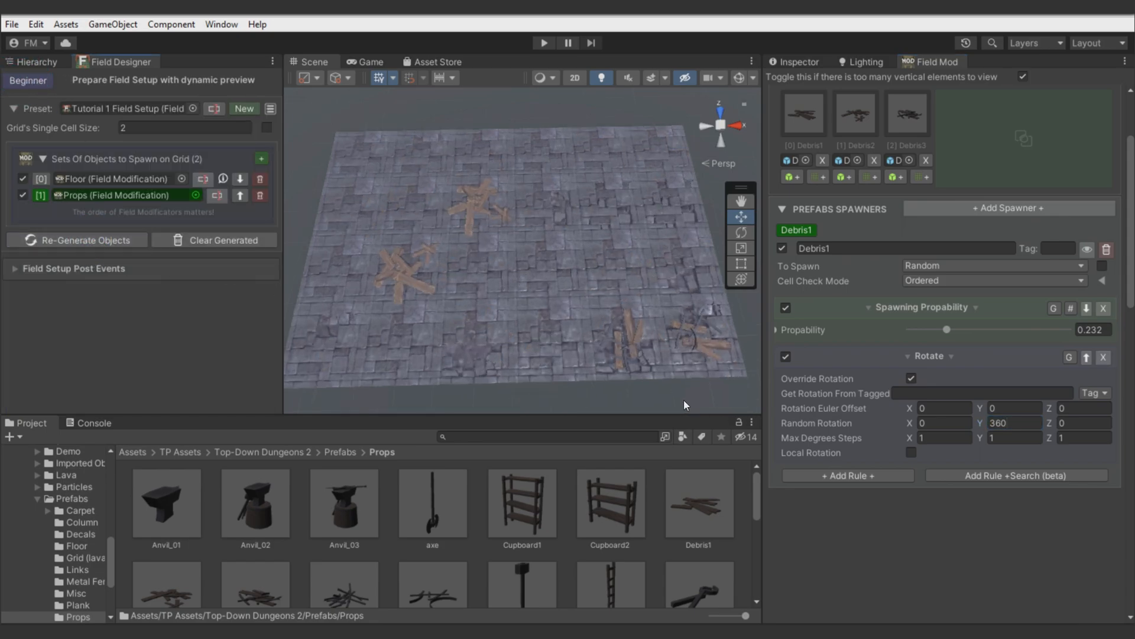
pyautogui.scroll(-1, 615, 363)
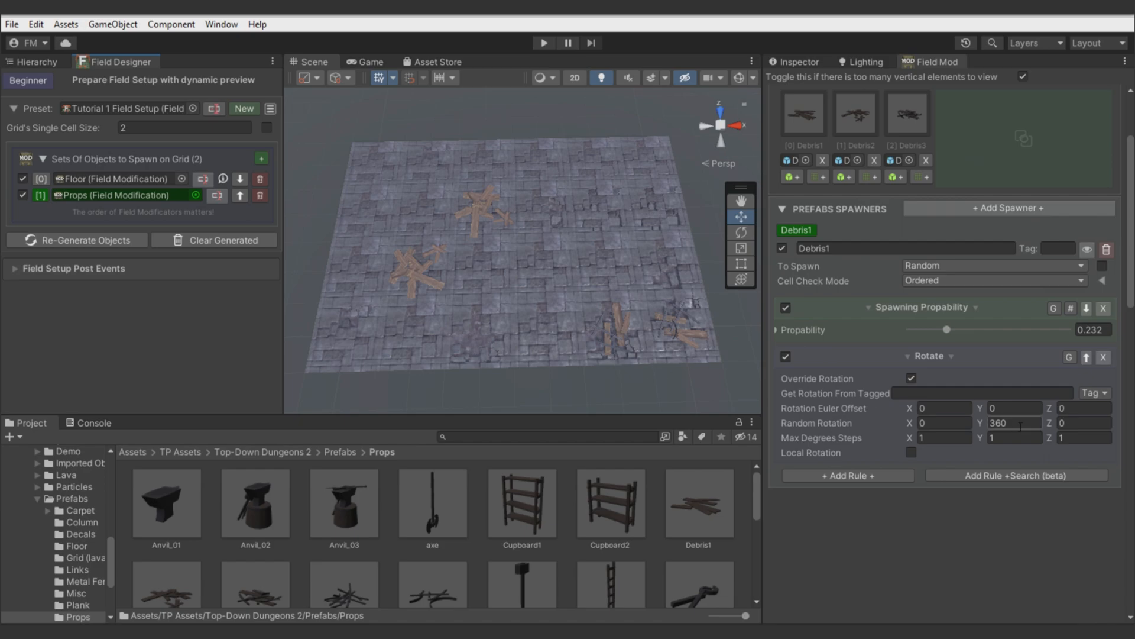
# Collapse the Rotate rule and add a Scale rule with a Scale Multiplier of 0.8 on X, Y and Z
pyautogui.click(926, 356)
pyautogui.click(956, 377)
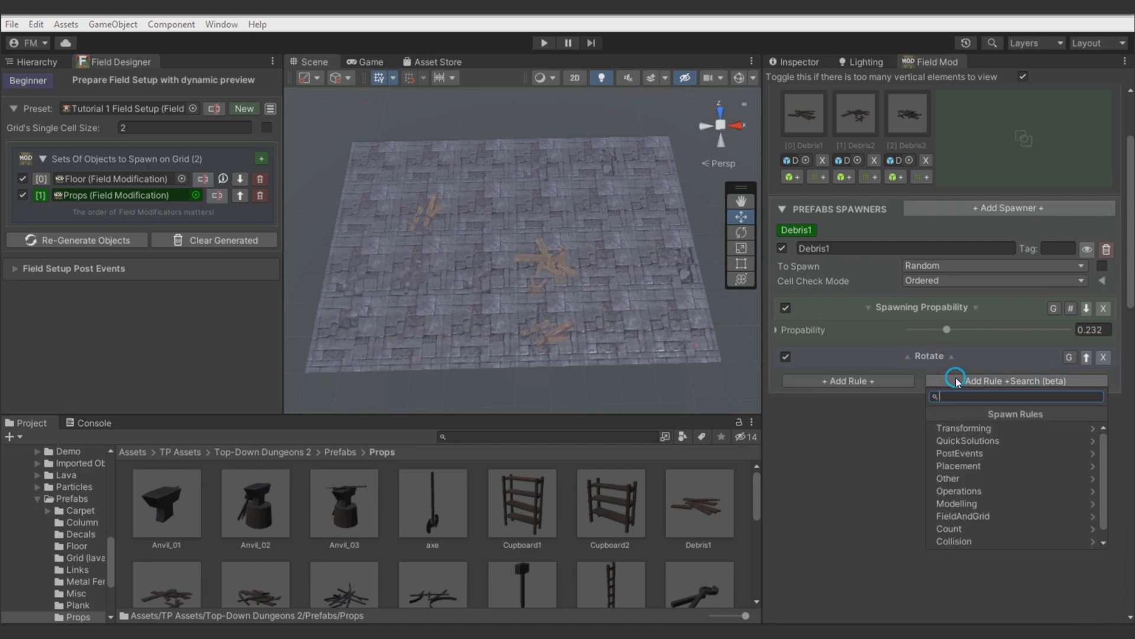
pyautogui.write('scale')
pyautogui.click(968, 426)
pyautogui.click(959, 405)
pyautogui.write('.8')
pyautogui.click(1010, 404)
pyautogui.write('.8')
pyautogui.click(1086, 404)
pyautogui.write('.8')
# Set the Scale rule's Randomize Scale to 0.05 on X, Y and Z
pyautogui.click(944, 421)
pyautogui.write('.05')
pyautogui.click(1015, 421)
pyautogui.write('.05')
pyautogui.click(1085, 421)
pyautogui.write('.05')
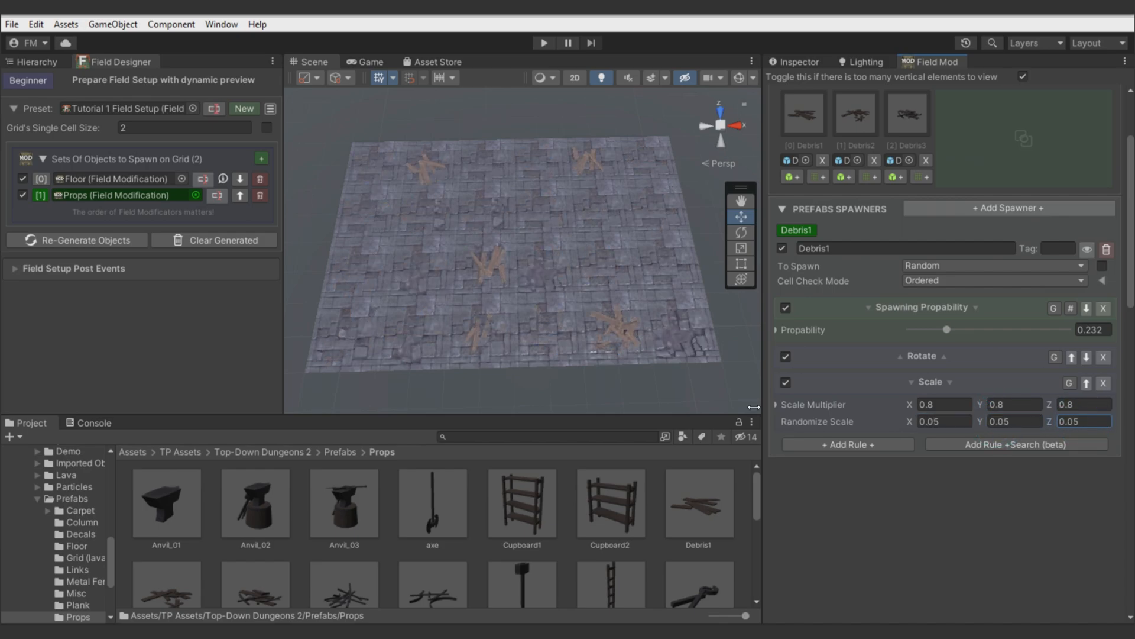
# Regenerate the objects several times to check the size variation of the debris
pyautogui.click(108, 242)
pyautogui.click(108, 241)
pyautogui.click(108, 241)
pyautogui.click(108, 241)
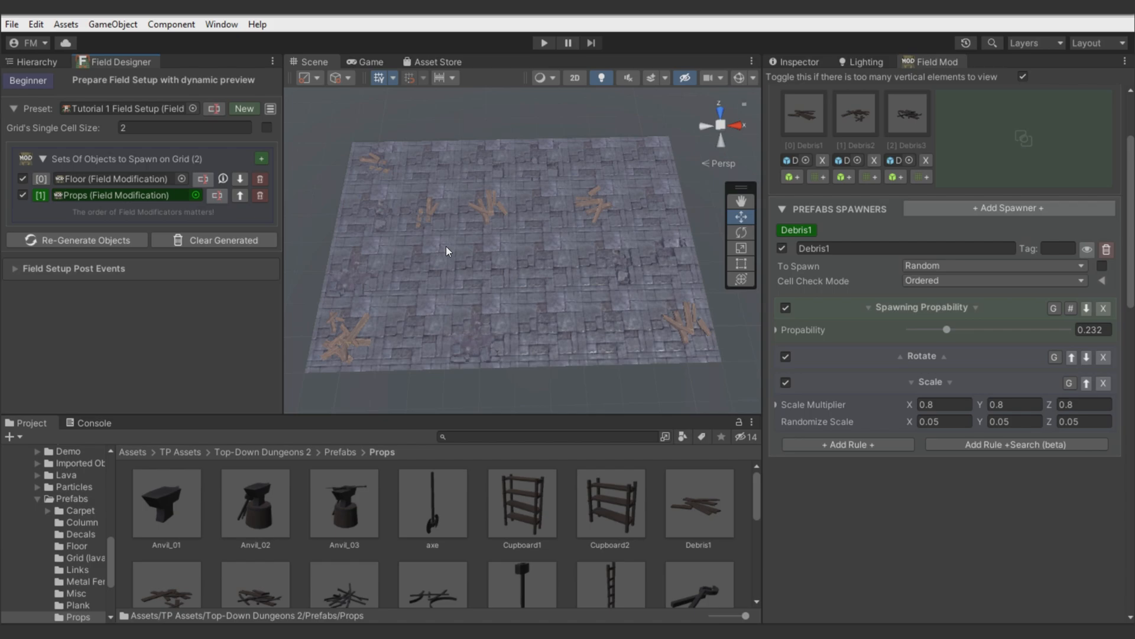
pyautogui.scroll(-2, 593, 265)
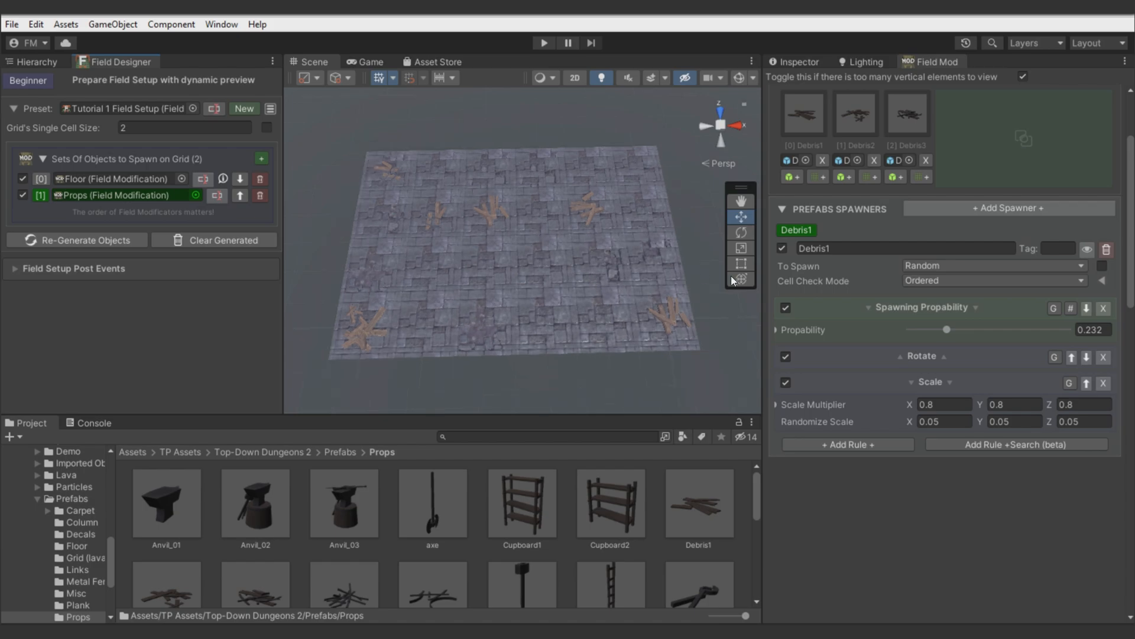
# Tag the Debris1 spawner as Debris
pyautogui.scroll(3, 834, 331)
pyautogui.click(1056, 381)
pyautogui.write('Debris')
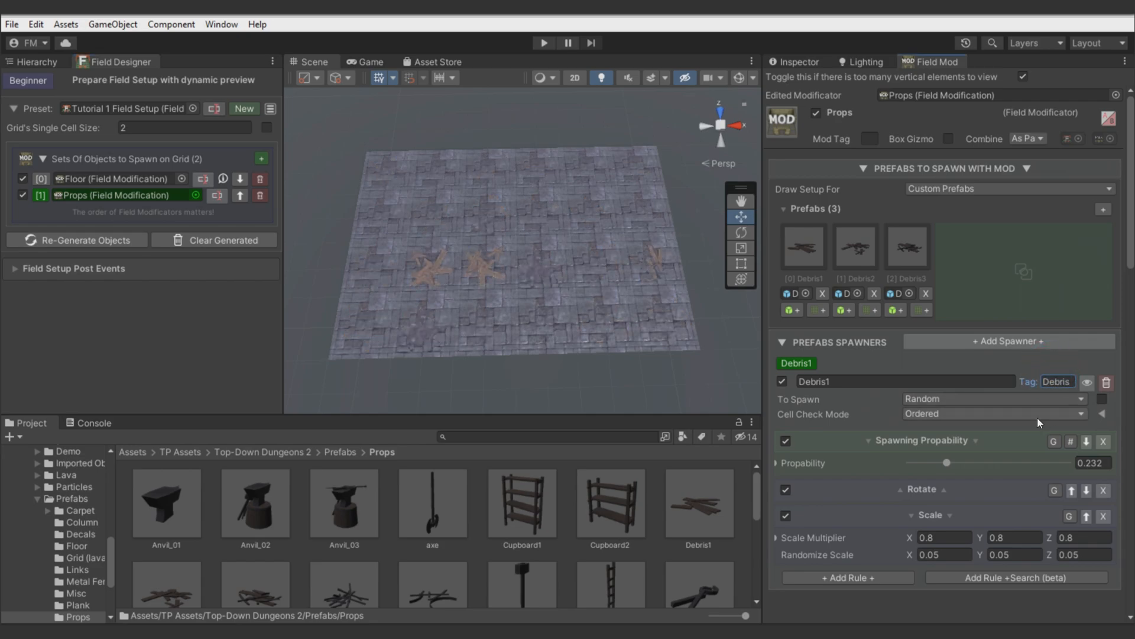
# Add a Distance to other cells rule to the Debris1 spawner and copy the spawner's tag
pyautogui.scroll(-3, 925, 467)
pyautogui.click(951, 441)
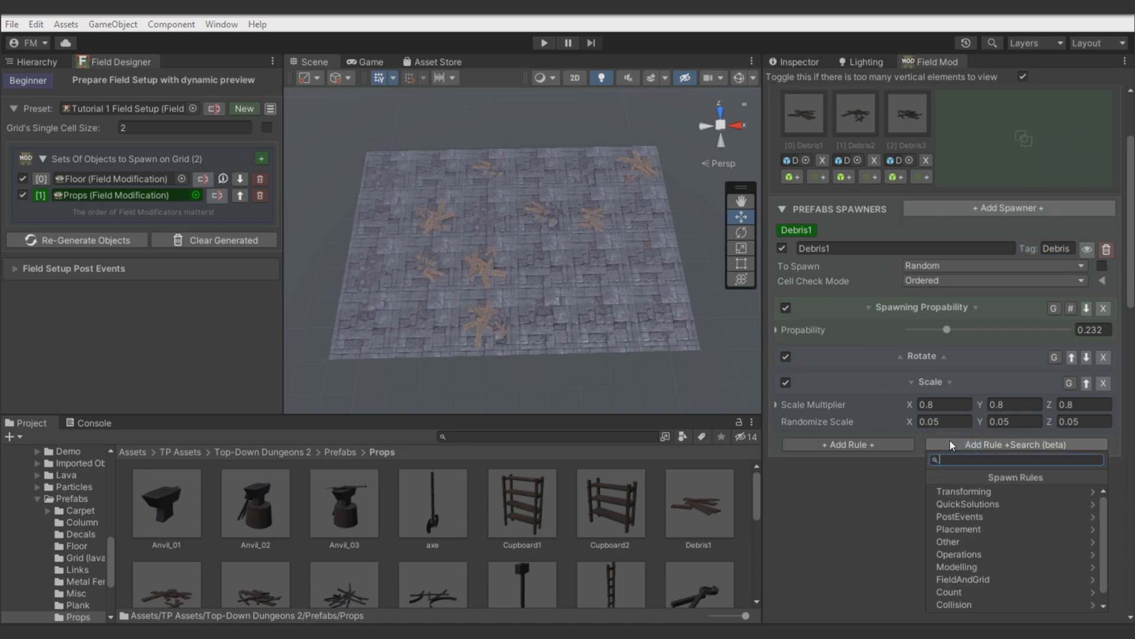
pyautogui.write('dista')
pyautogui.press('Down')
pyautogui.press('Return')
pyautogui.hotkey('ctrl', 'c')
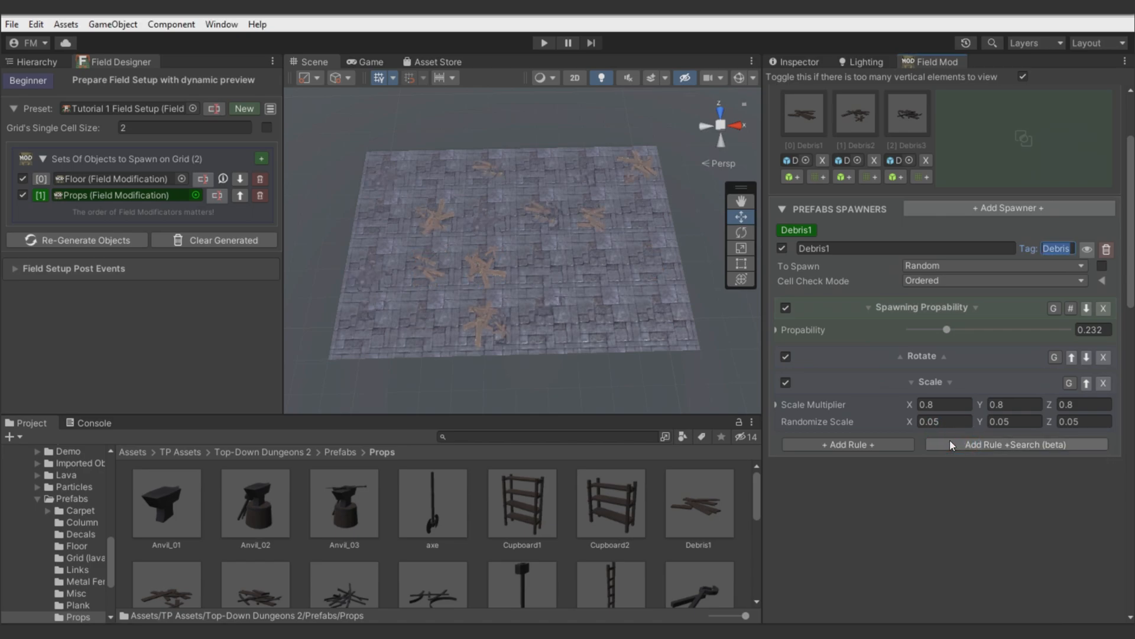
# Set the distance rule's Distance To Tagged to Debris and its Distance to 2 cells
pyautogui.scroll(-2, 897, 453)
pyautogui.click(893, 405)
pyautogui.hotkey('ctrl', 'v')
pyautogui.click(893, 423)
pyautogui.write('2')
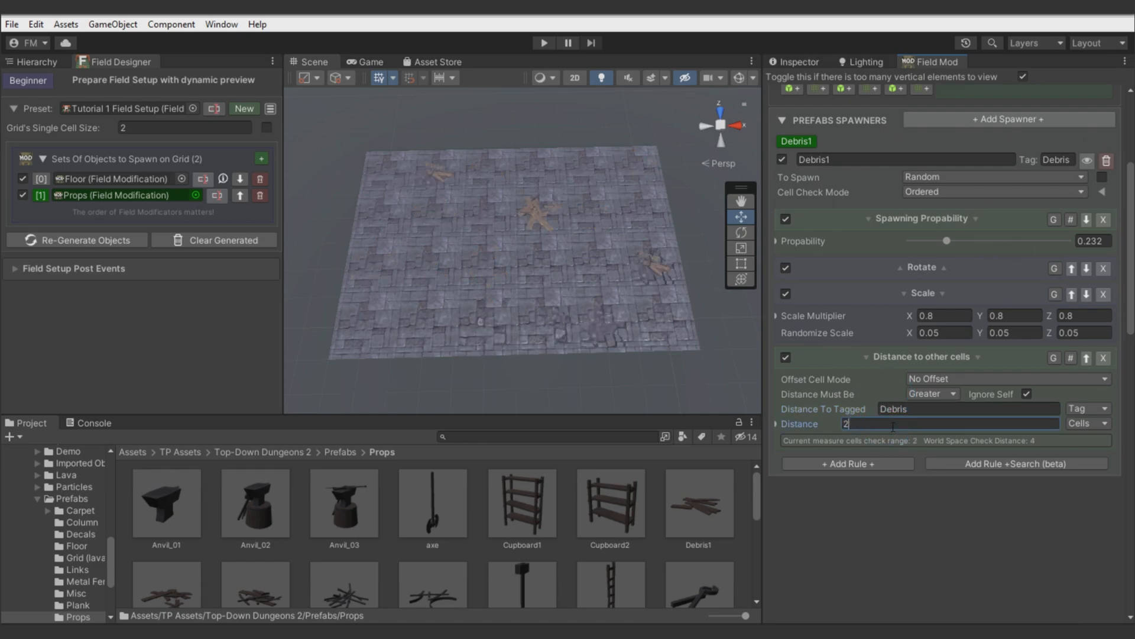
# Regenerate the objects several times to check the spacing between debris piles
pyautogui.click(102, 240)
pyautogui.click(101, 240)
pyautogui.click(102, 240)
pyautogui.click(102, 240)
pyautogui.click(102, 240)
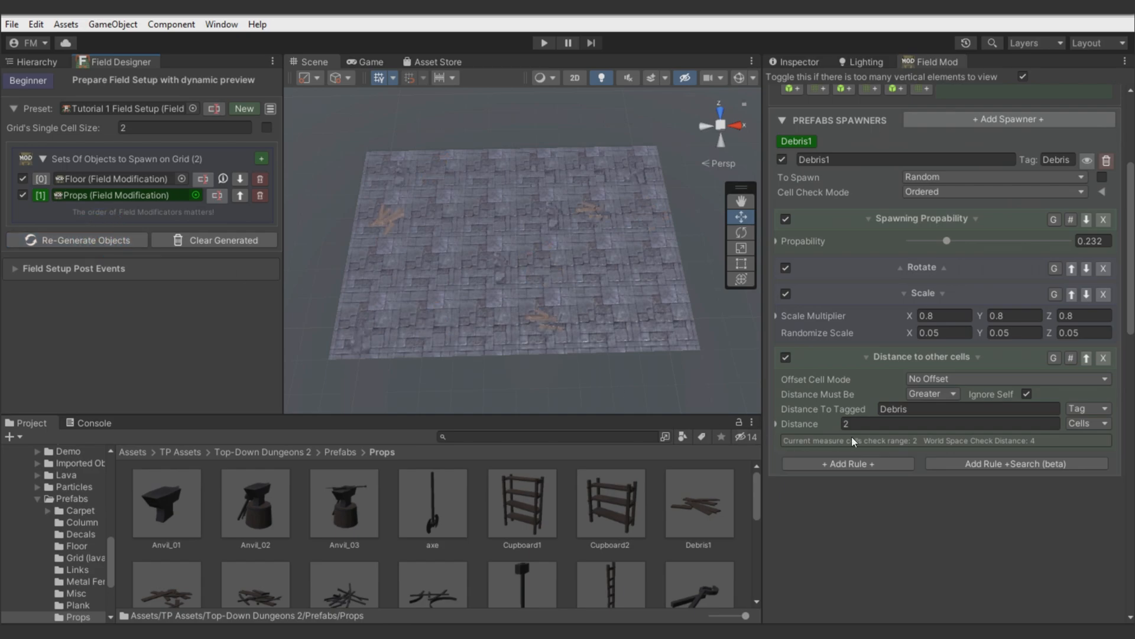
# Add the Cupboard1 prefab to the Props modificator's prefabs and regenerate the objects several times
pyautogui.scroll(5, 851, 438)
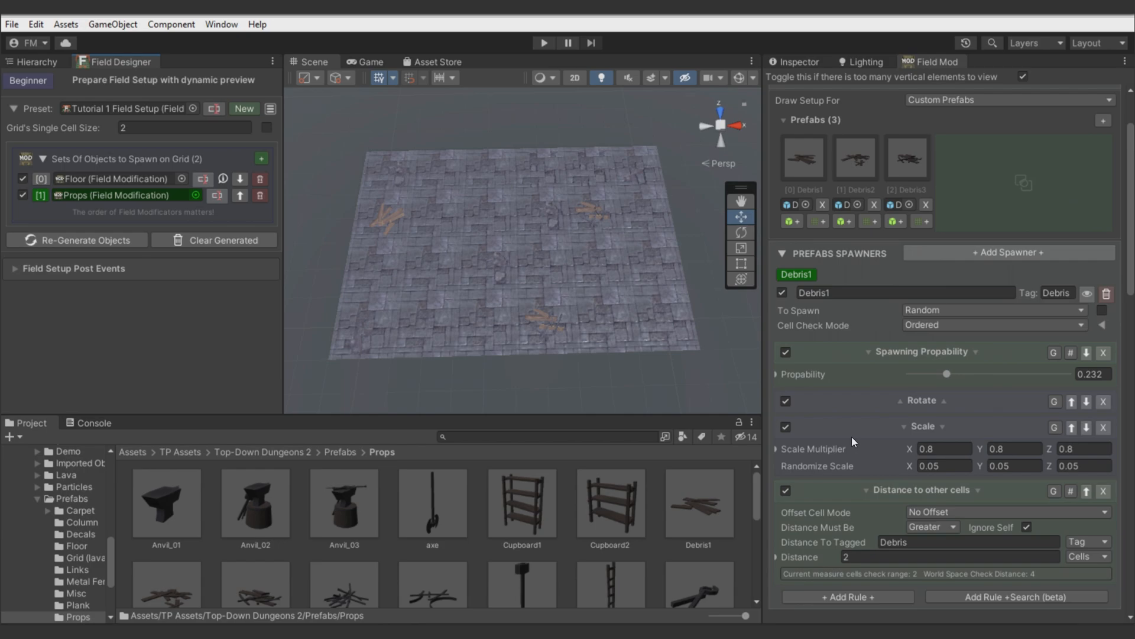
pyautogui.moveTo(531, 516); pyautogui.dragTo(1017, 192)
pyautogui.click(114, 243)
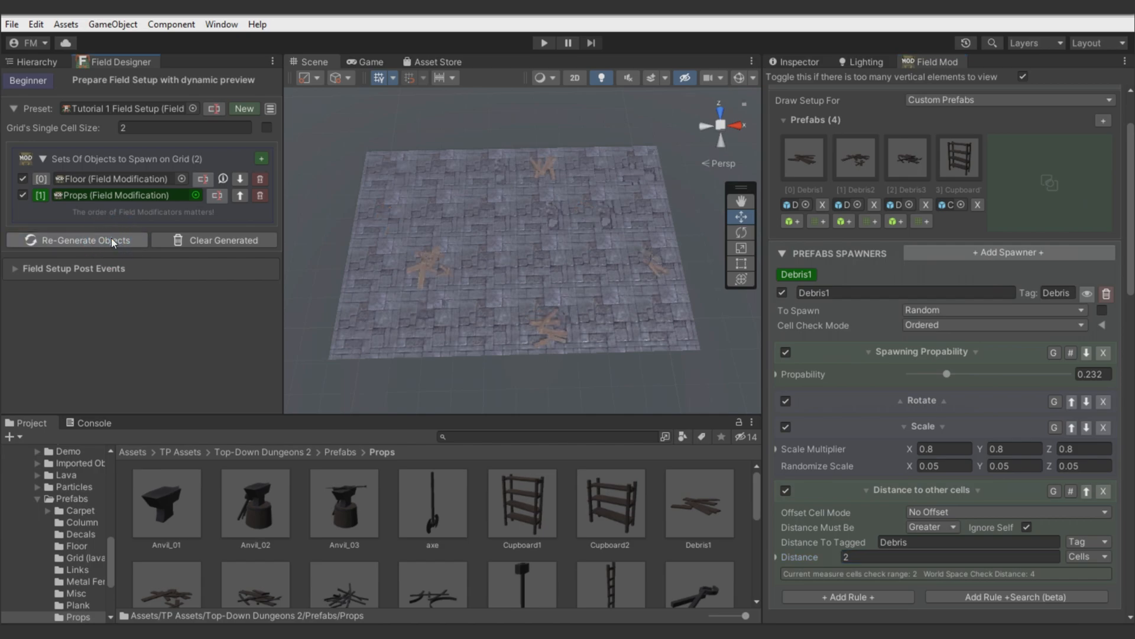
pyautogui.click(114, 243)
pyautogui.click(114, 243)
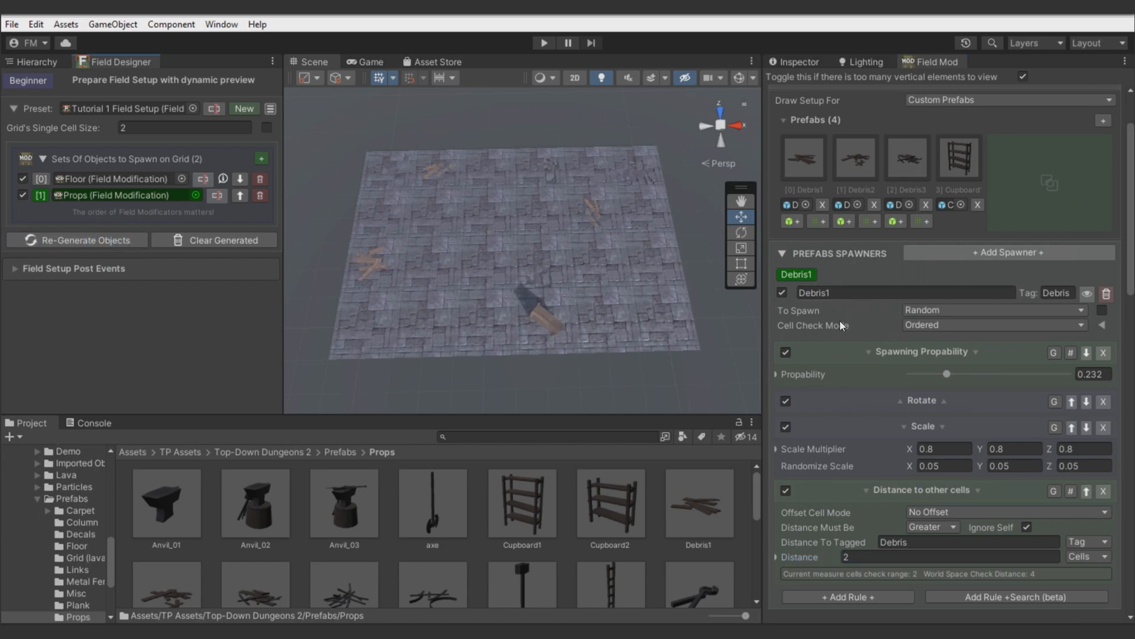
# Enable multi-selection for the Debris1 spawner's To Spawn setting, exclude Cupboard1, and regenerate the objects
pyautogui.click(1100, 311)
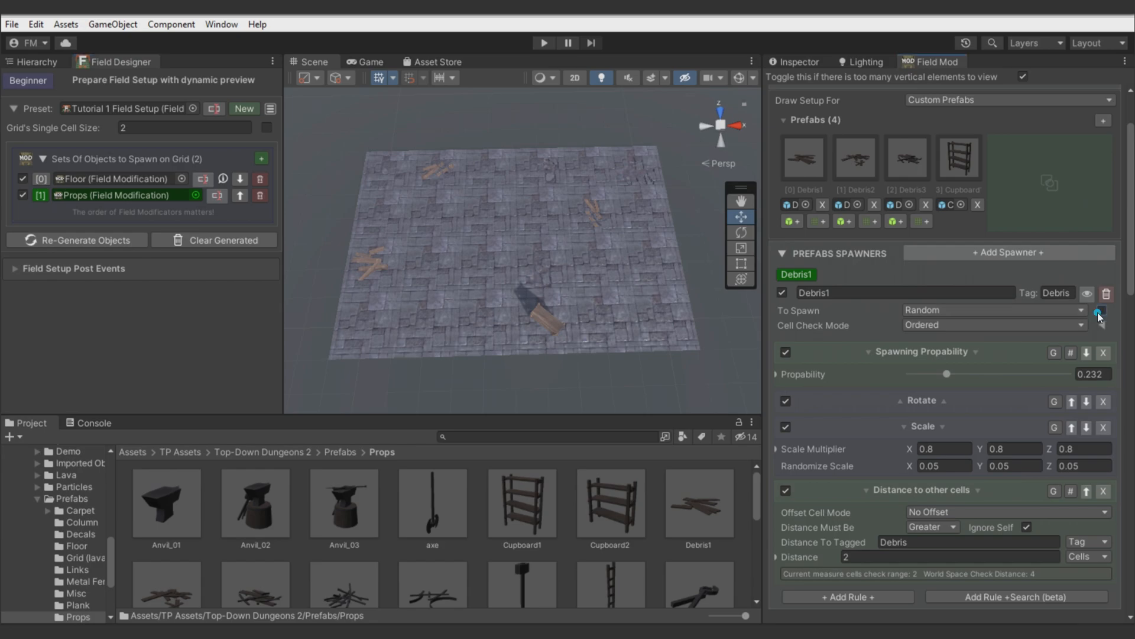
pyautogui.click(1025, 316)
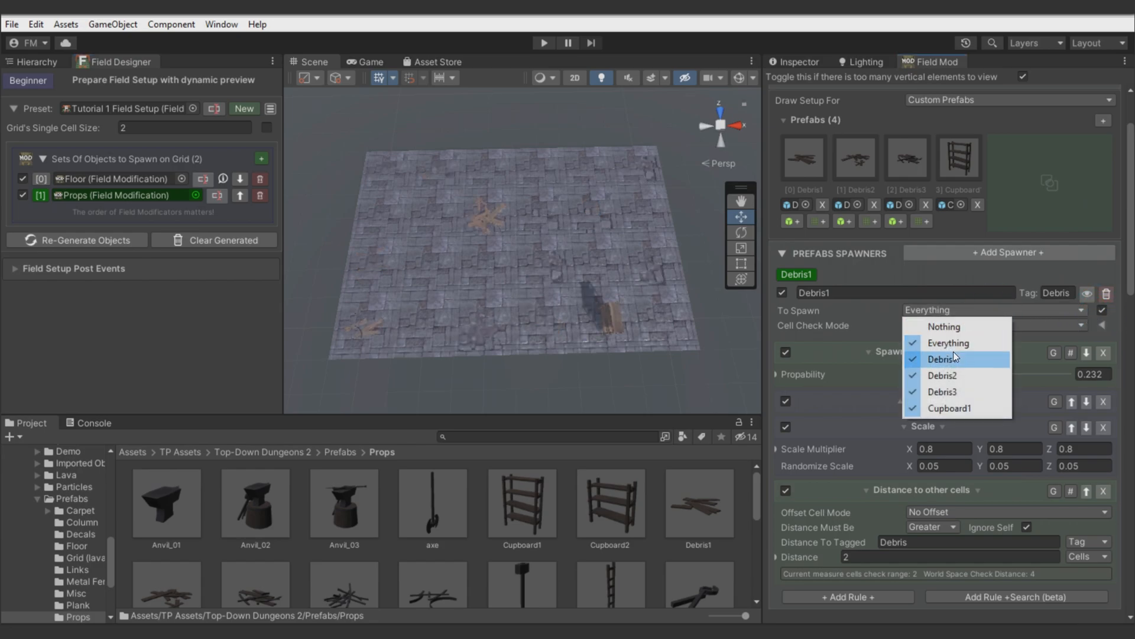
pyautogui.click(950, 408)
pyautogui.click(105, 242)
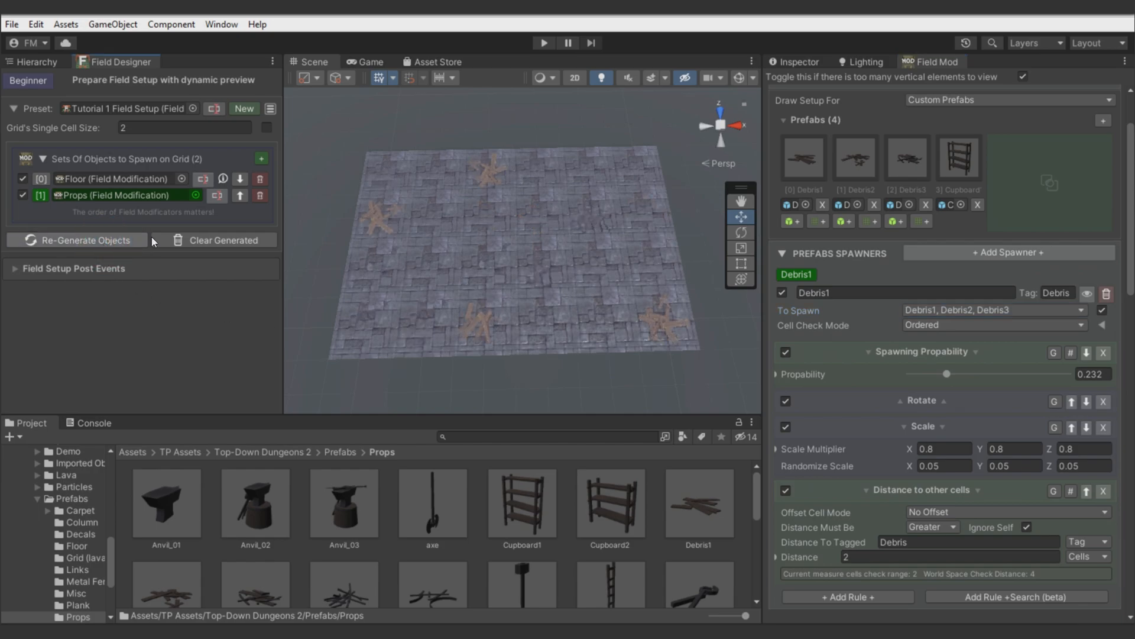
# Add a Cupboard1 spawner to the Props modificator and regenerate the objects to inspect the cupboards' rotations
pyautogui.click(945, 250)
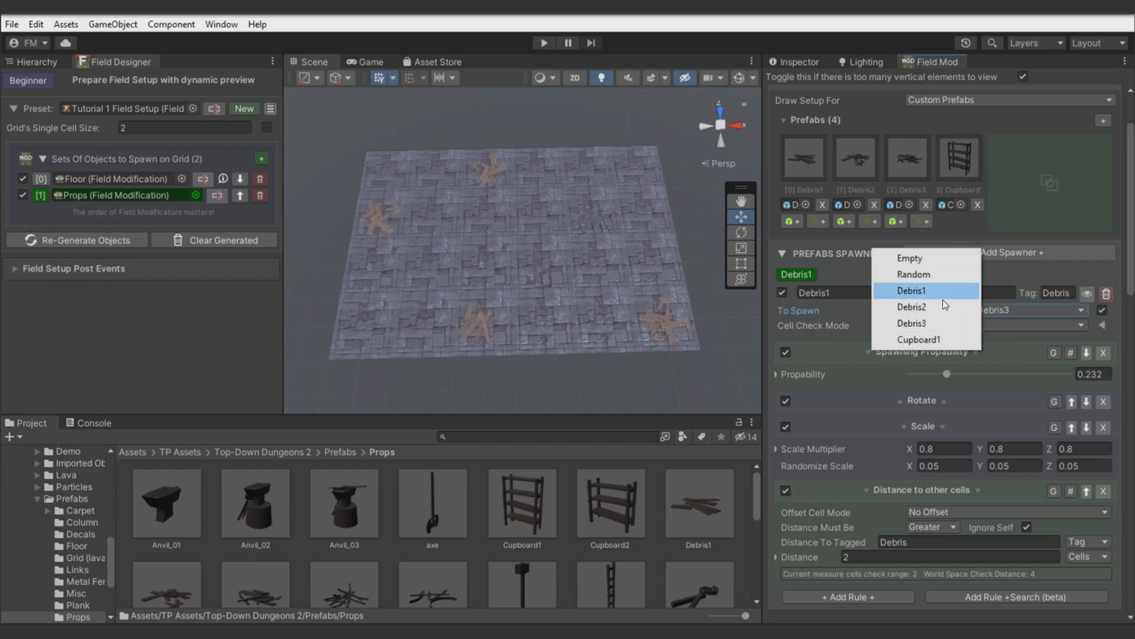
pyautogui.click(928, 339)
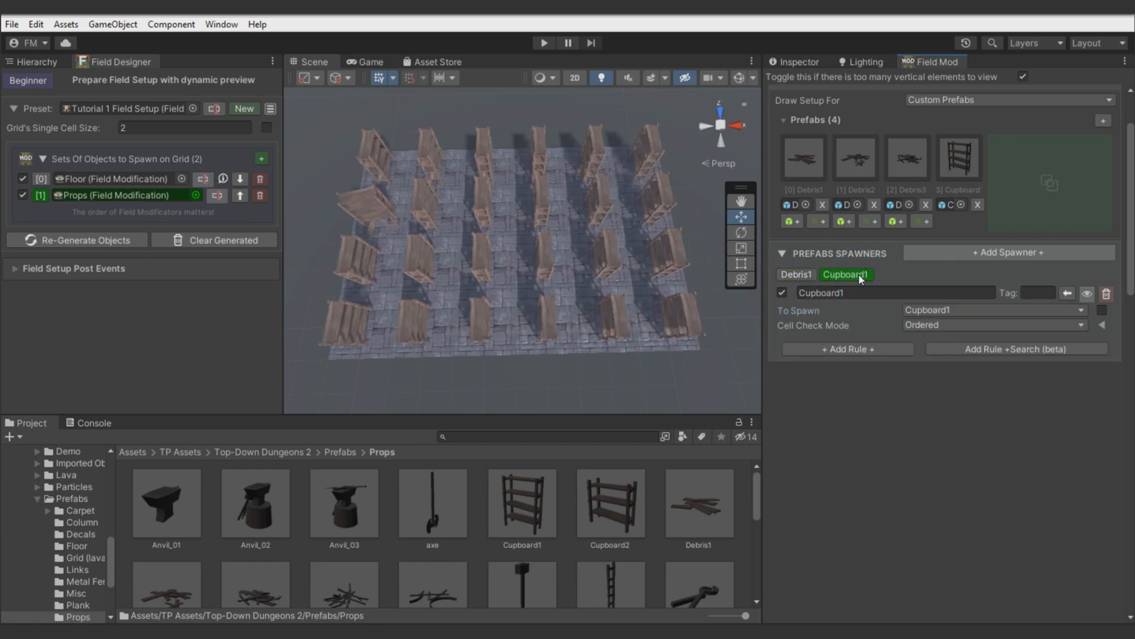
pyautogui.press('a')
pyautogui.moveTo(579, 290); pyautogui.dragTo(570, 284, button='right')
pyautogui.press('d')
pyautogui.click(91, 237)
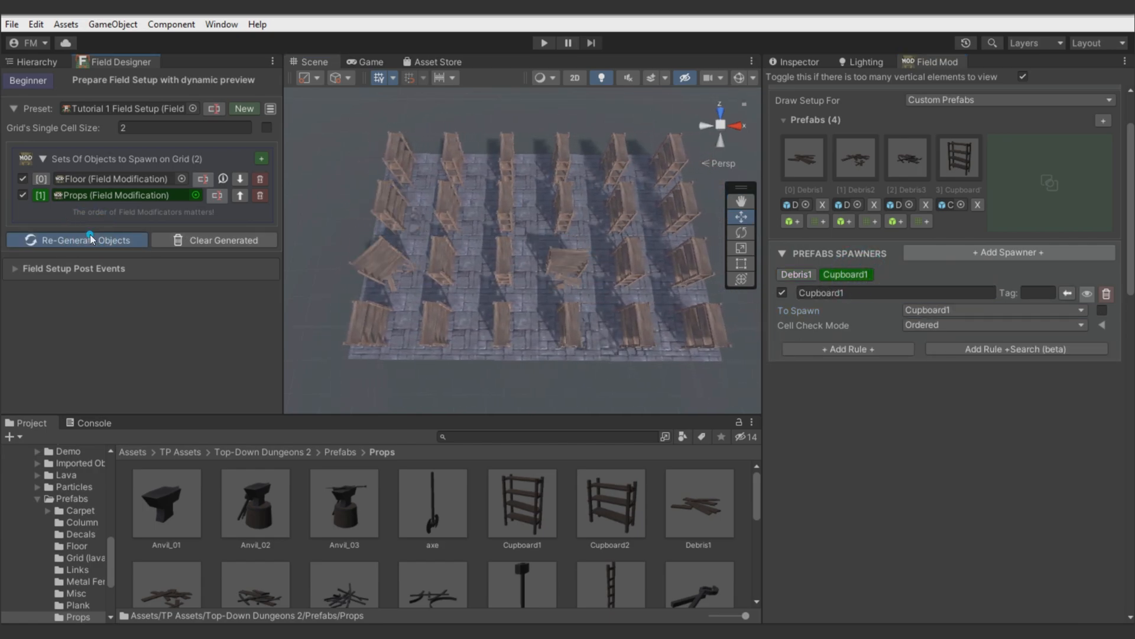
pyautogui.click(90, 234)
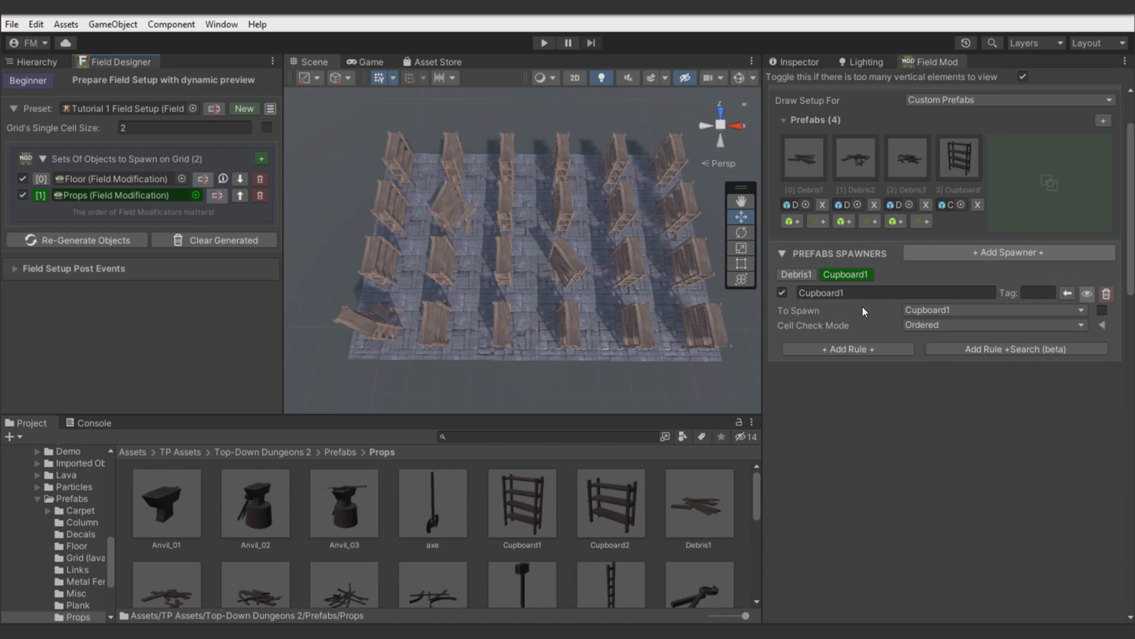
# Enable Dont Inherit Rotations in the Cupboard1 spawner's extra options and collapse those options
pyautogui.click(1103, 325)
pyautogui.click(907, 370)
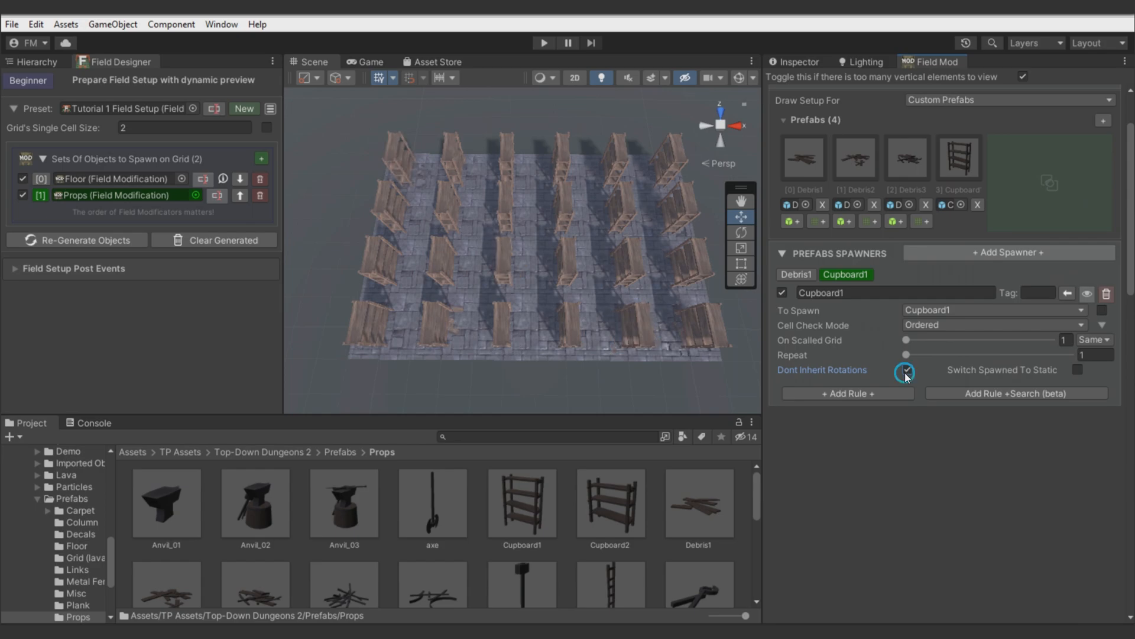
pyautogui.click(1106, 323)
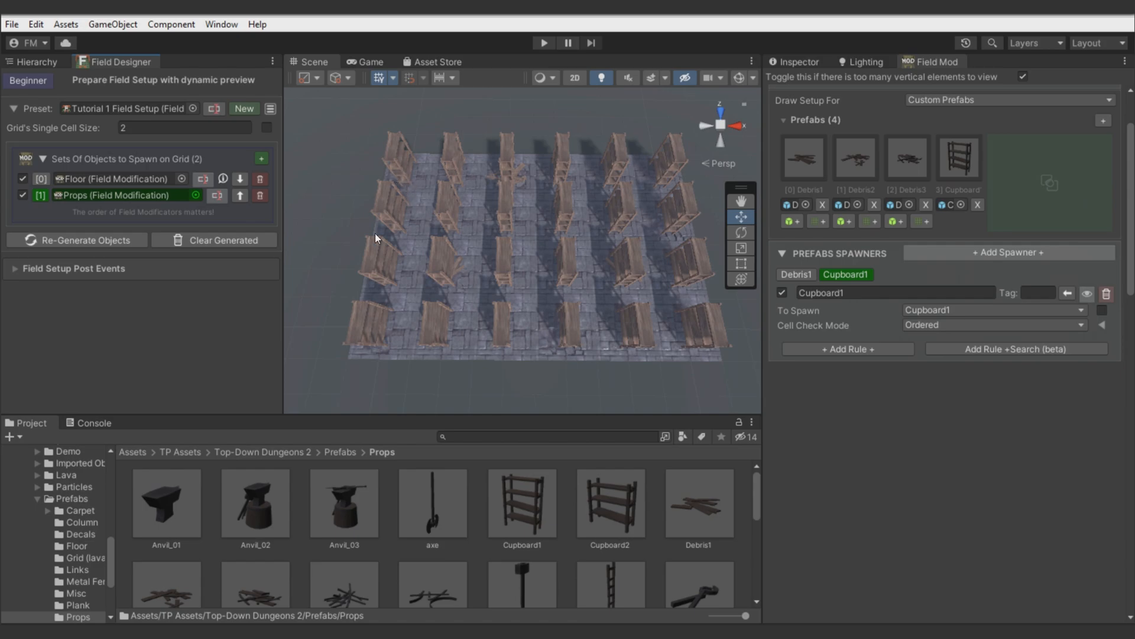
# Add a Check cell neightbours rule to the Cupboard1 spawner, requiring the cell above the centre cell to be Out Of Grid
pyautogui.click(978, 351)
pyautogui.write('nei')
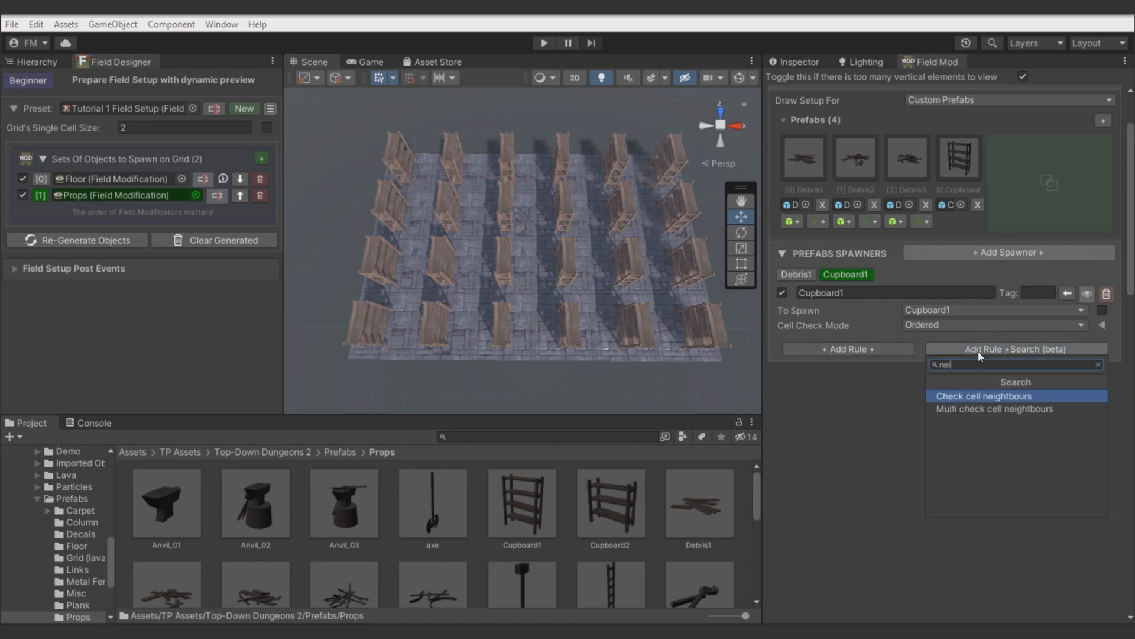
pyautogui.click(978, 395)
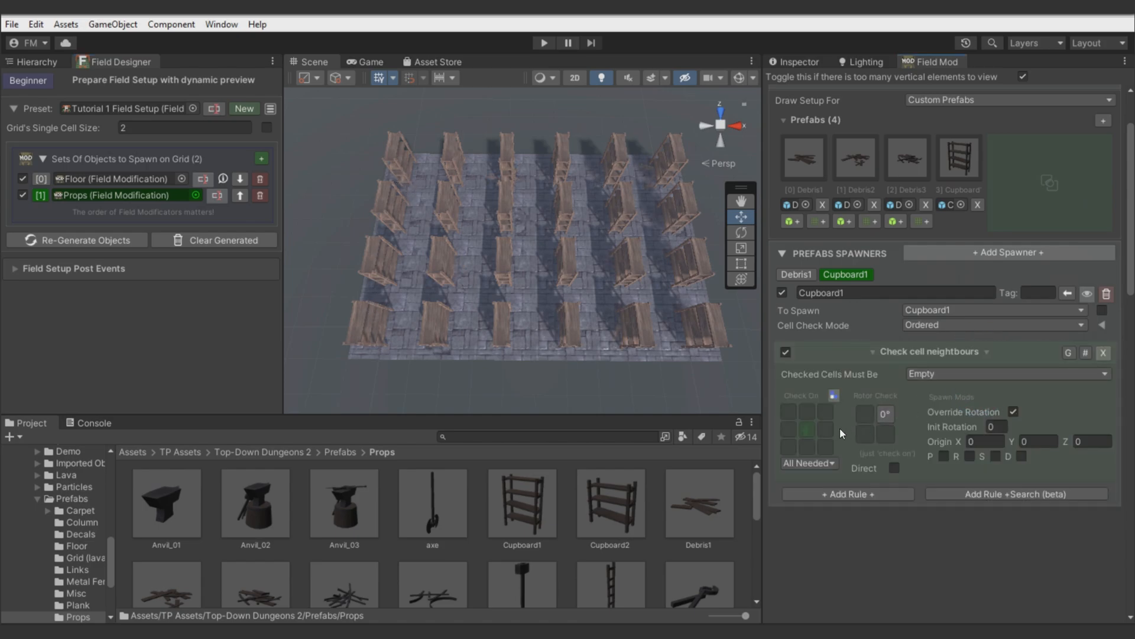
pyautogui.click(808, 414)
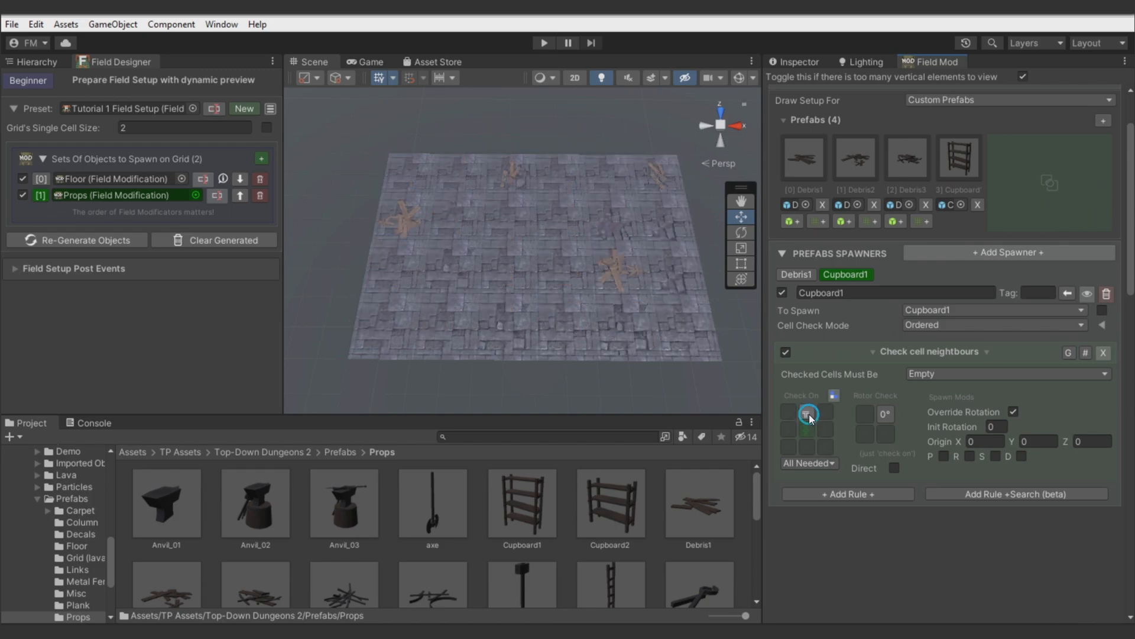
pyautogui.click(953, 379)
pyautogui.click(969, 420)
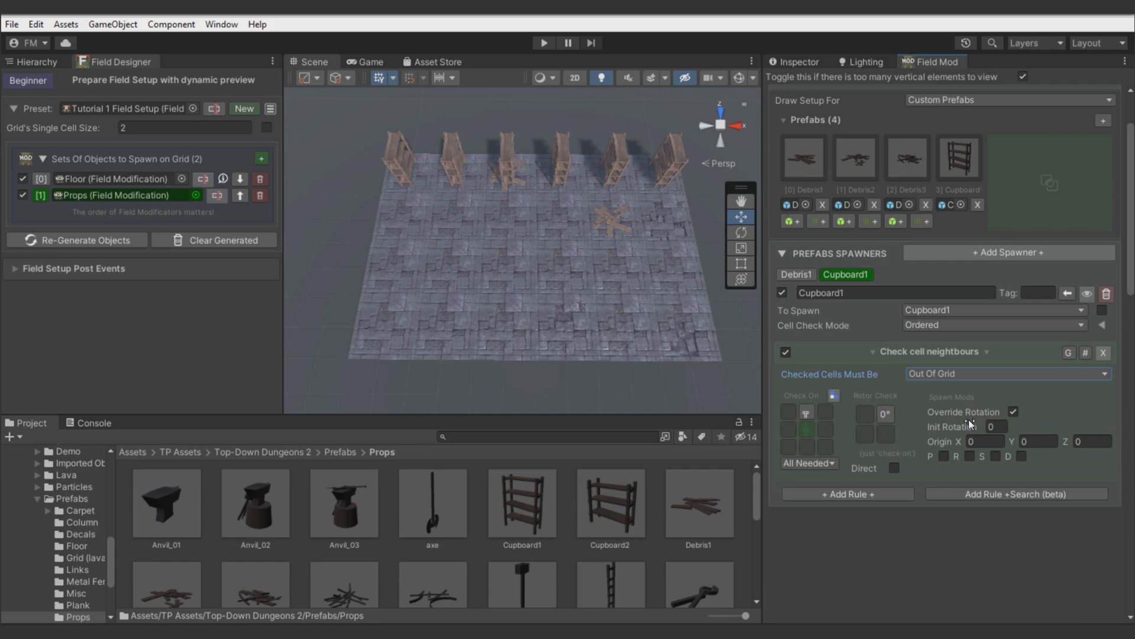
# Set the neighbour rule's Init Rotation to 90 and enable its rotor check for all four quarters
pyautogui.click(996, 427)
pyautogui.write('90')
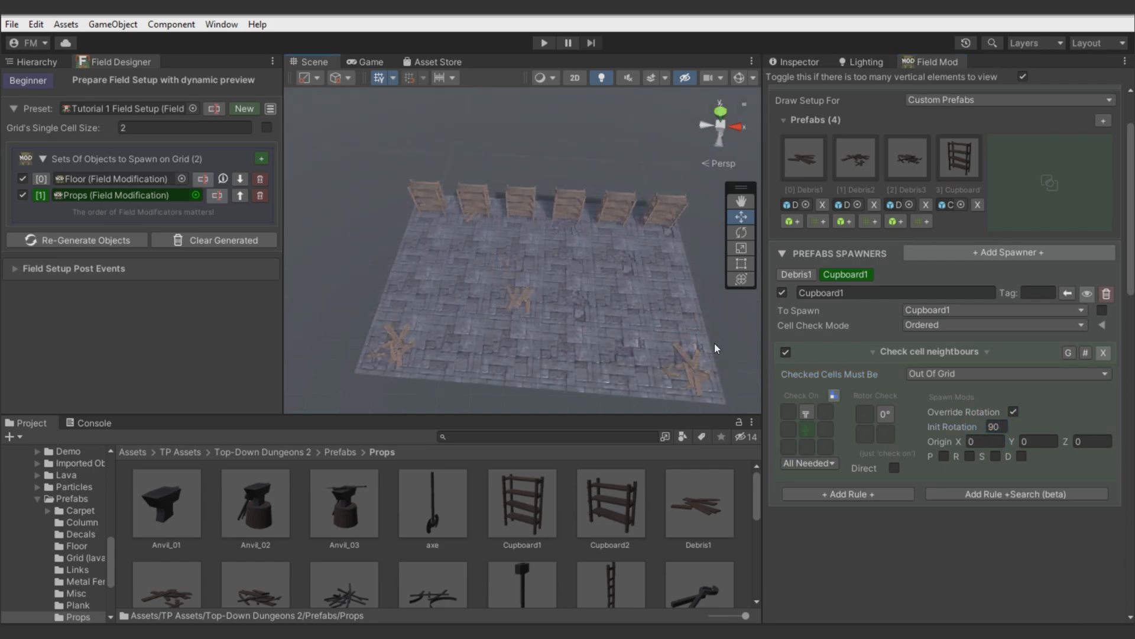
pyautogui.moveTo(582, 313); pyautogui.dragTo(579, 310, button='right')
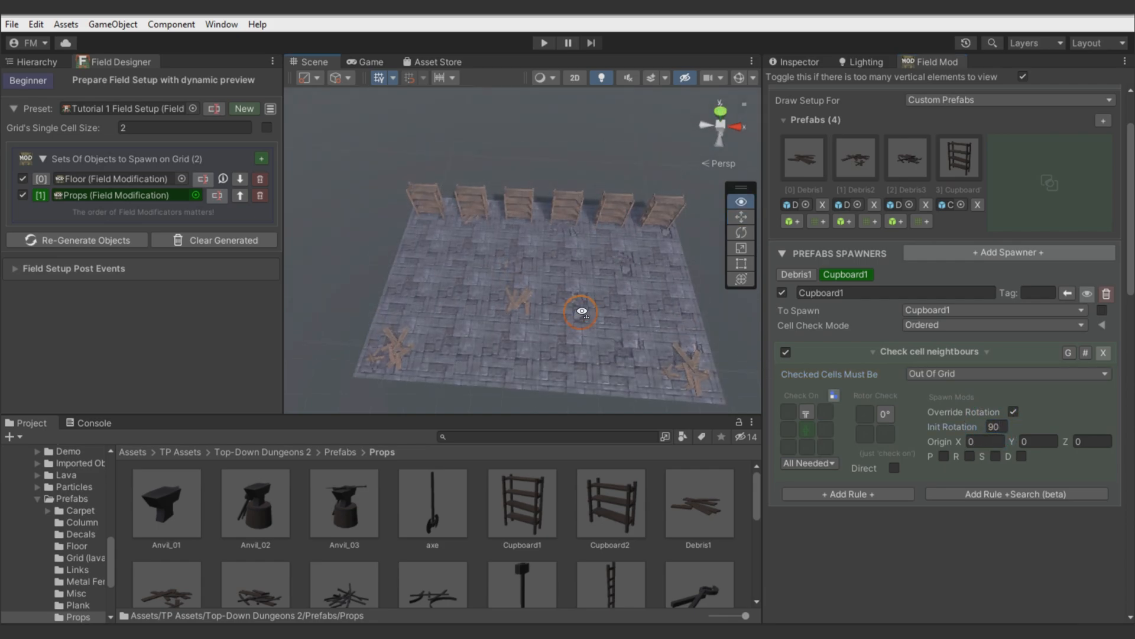
pyautogui.click(868, 411)
pyautogui.click(867, 434)
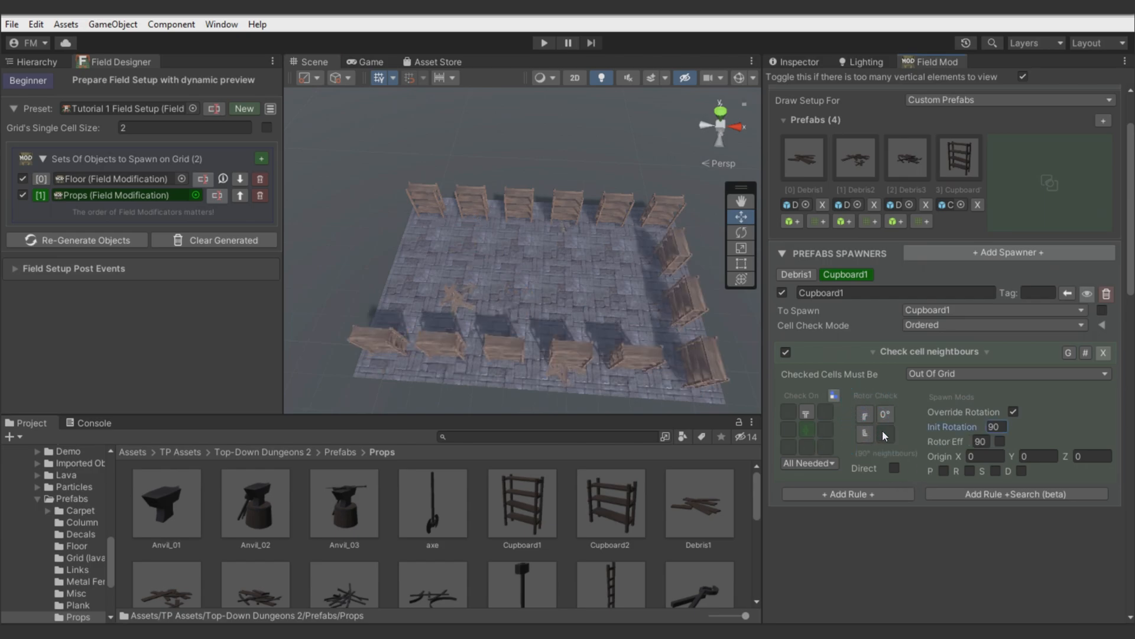
pyautogui.click(887, 433)
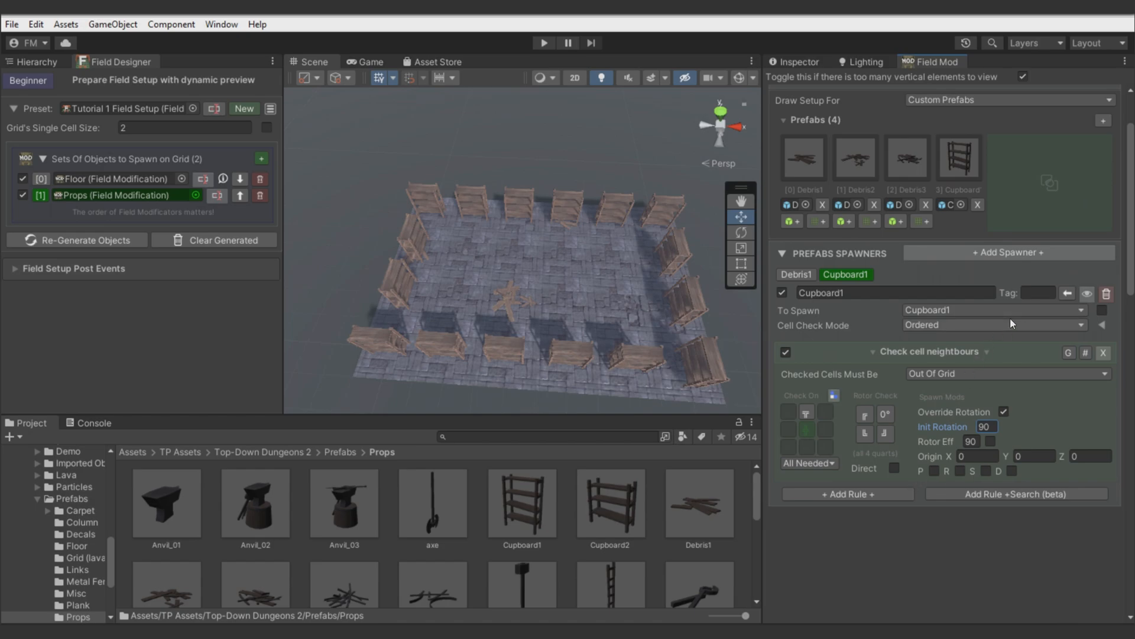
# Tag the Cupboard1 spawner as Furniture and copy the tag
pyautogui.click(1039, 292)
pyautogui.write('Furniture')
pyautogui.hotkey('ctrl', 'a')
pyautogui.hotkey('ctrl', 'c')
# Add a Distance to other cells rule measuring distance to objects tagged Furniture, and collapse both Cupboard1 rules
pyautogui.click(999, 494)
pyautogui.write('dis')
pyautogui.click(982, 530)
pyautogui.click(897, 547)
pyautogui.hotkey('ctrl', 'v')
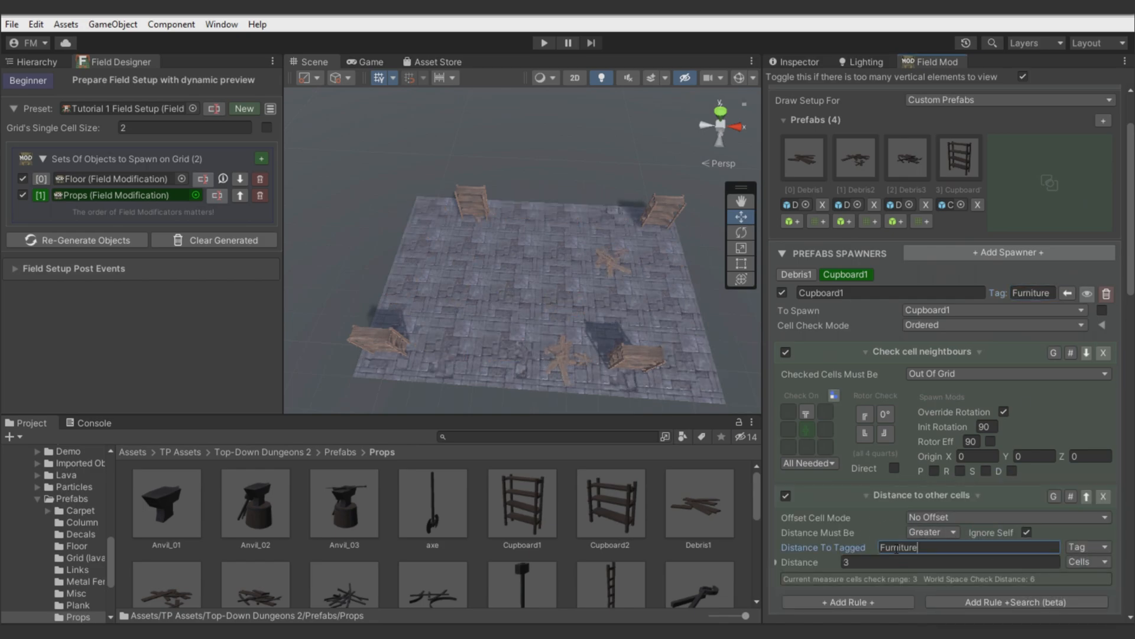
pyautogui.moveTo(531, 330); pyautogui.dragTo(522, 295, button='middle')
pyautogui.click(896, 493)
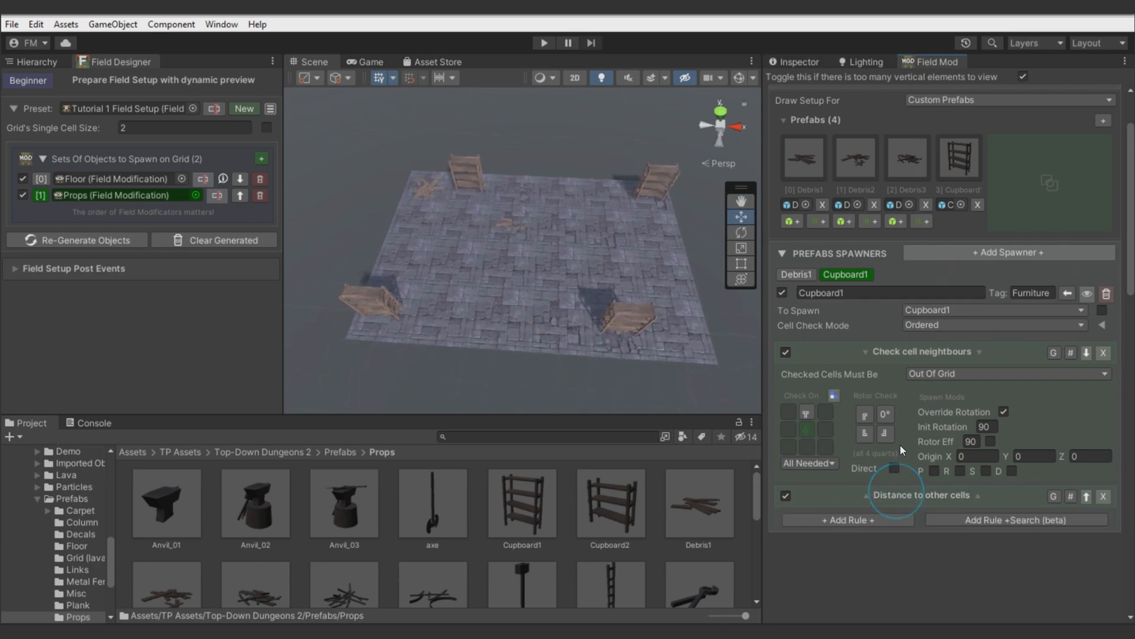
pyautogui.click(910, 351)
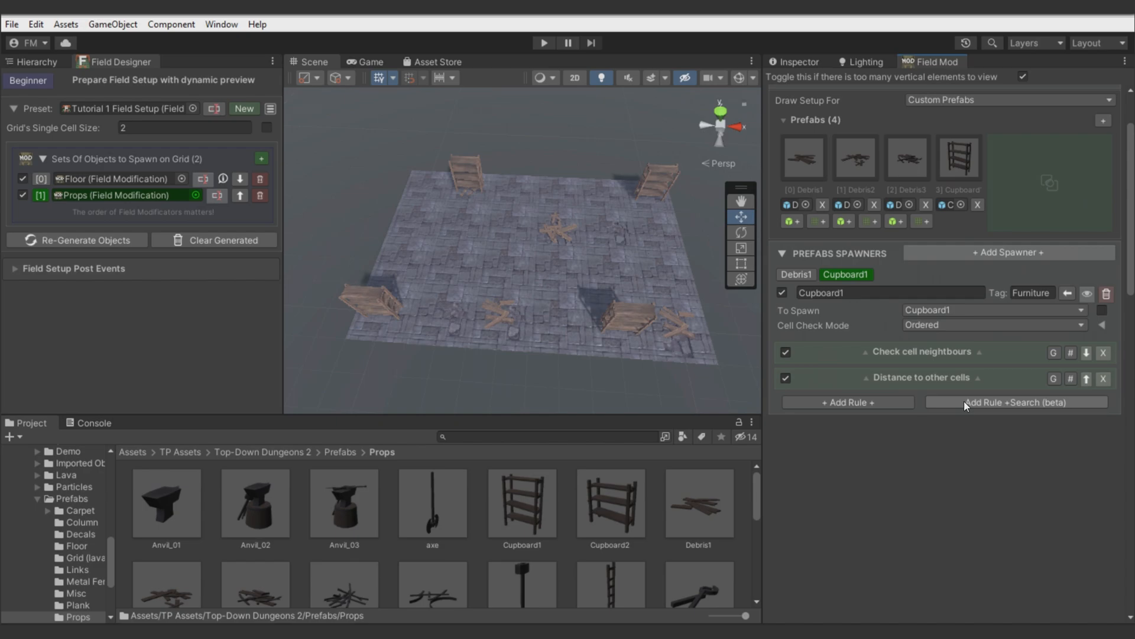
# Add a Move-Rotate-Scale rule to the Cupboard1 spawner with its position offset in Units and Local Space
pyautogui.click(964, 401)
pyautogui.write('move')
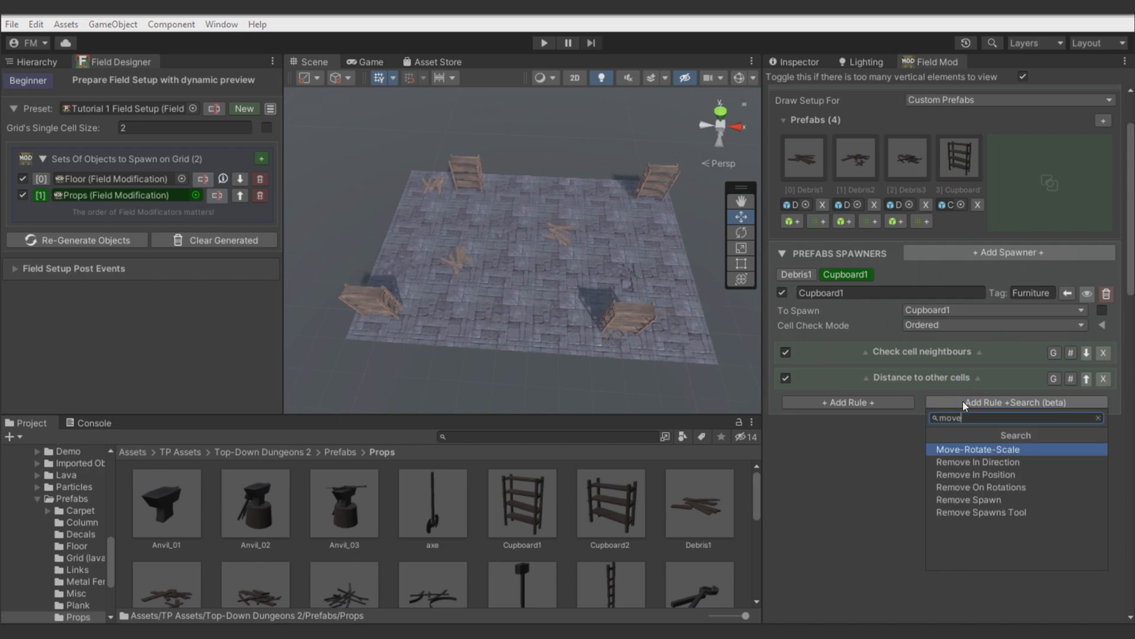
pyautogui.press('Return')
pyautogui.click(1087, 467)
pyautogui.click(1085, 484)
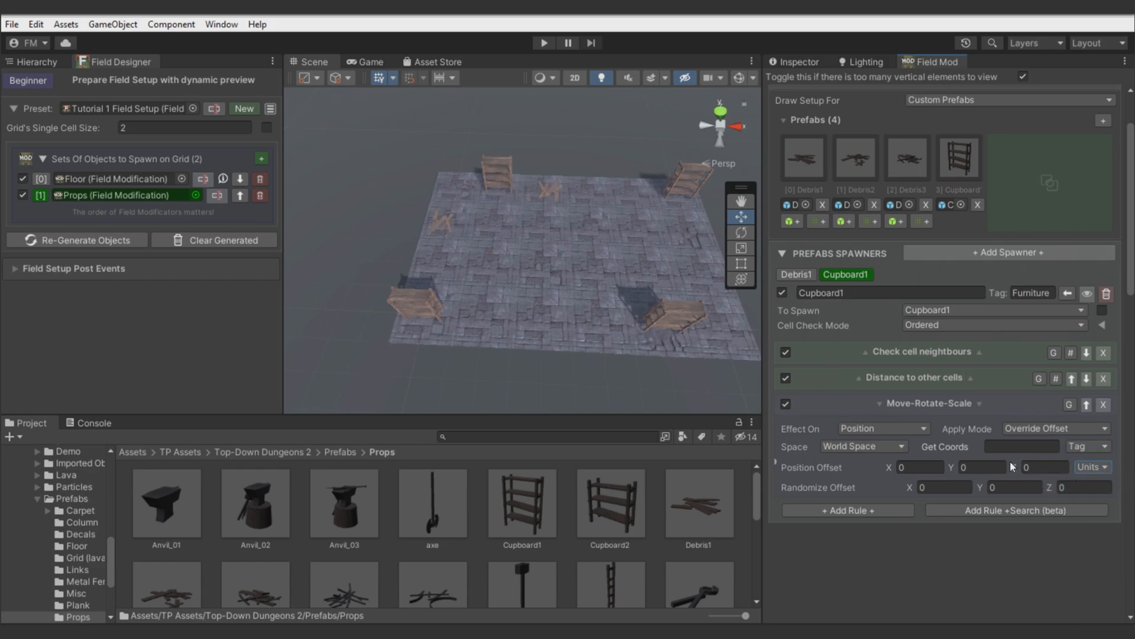
pyautogui.moveTo(1015, 466); pyautogui.dragTo(1020, 467)
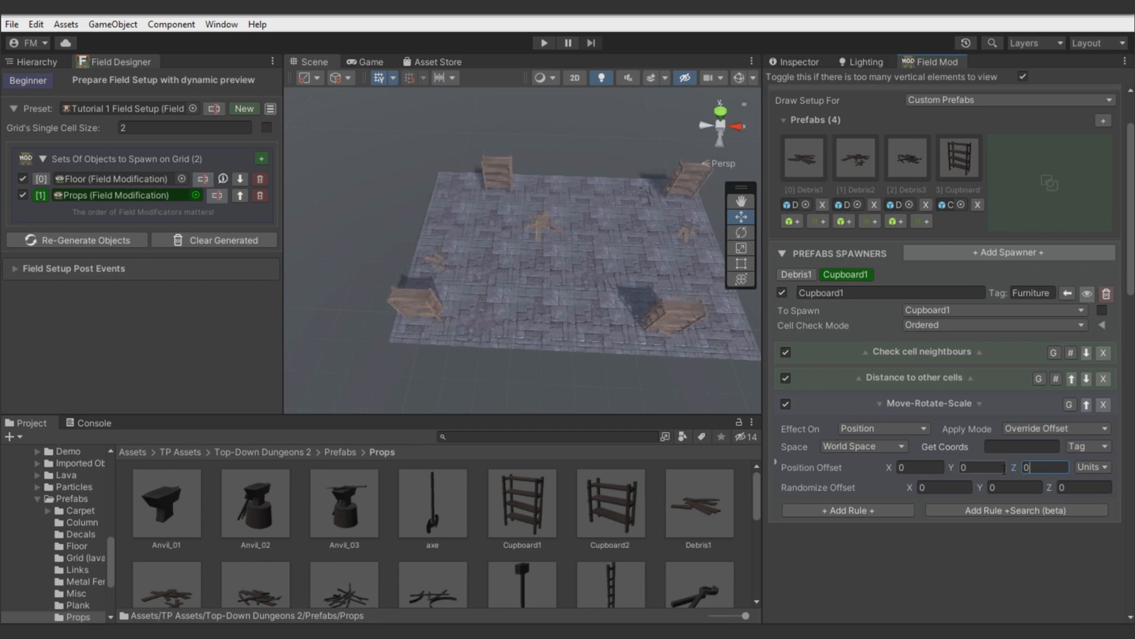
pyautogui.click(880, 447)
pyautogui.click(875, 475)
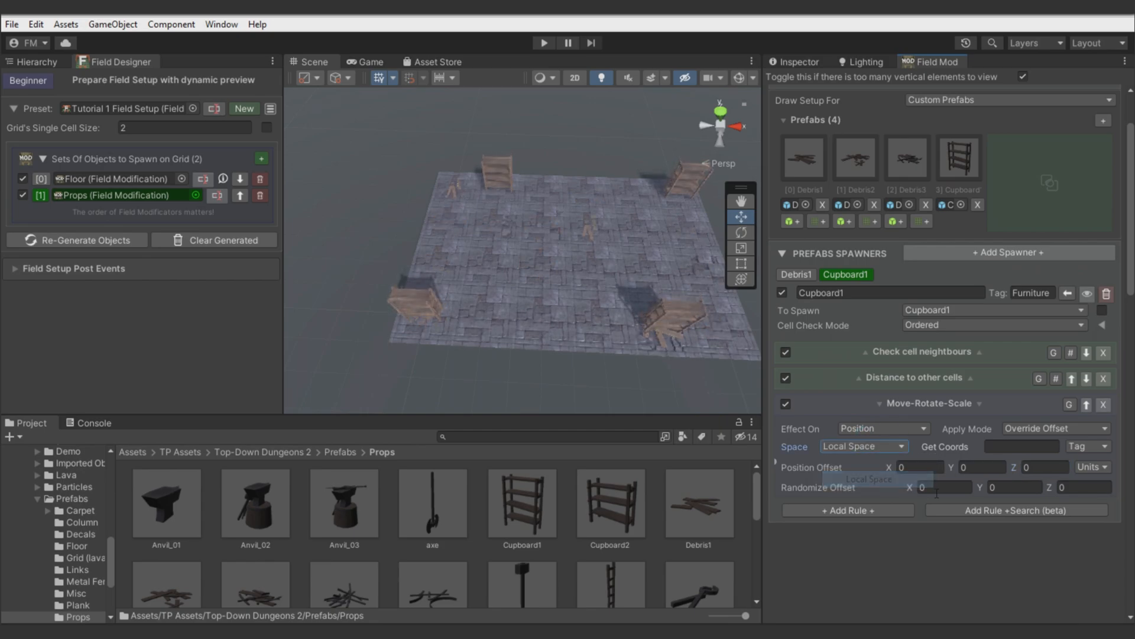
# Check a cupboard's local axes in the scene and set the rule's X position offset to -0.65
pyautogui.moveTo(1018, 463)
pyautogui.mouseDown()
pyautogui.moveTo(1028, 465)
pyautogui.moveTo(1008, 463)
pyautogui.moveTo(1019, 463)
pyautogui.mouseUp()
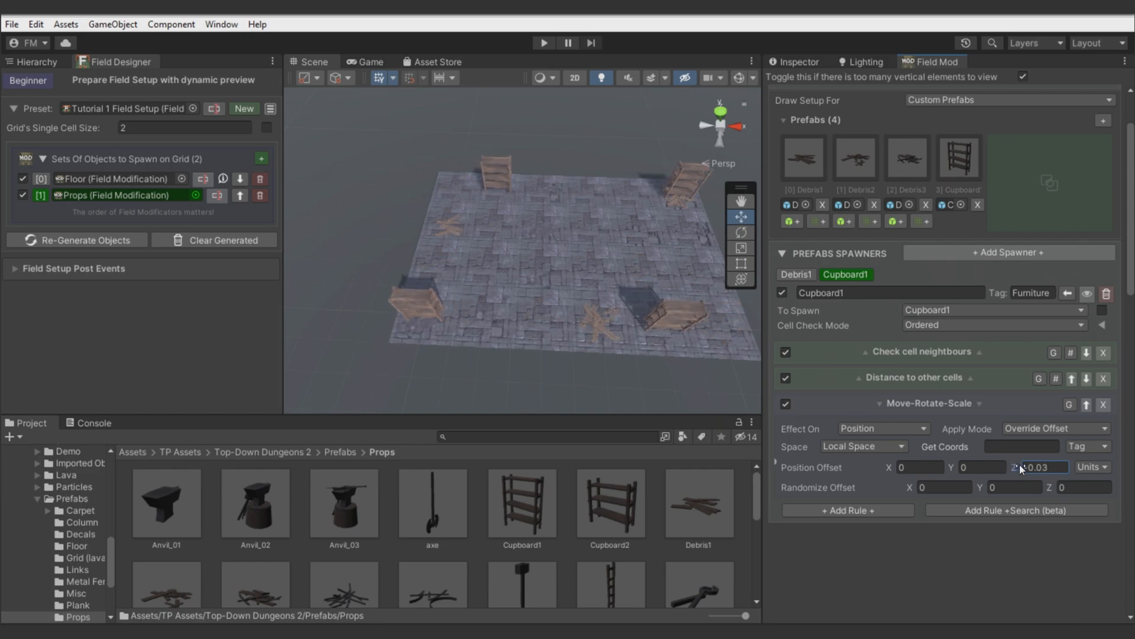
pyautogui.click(663, 312)
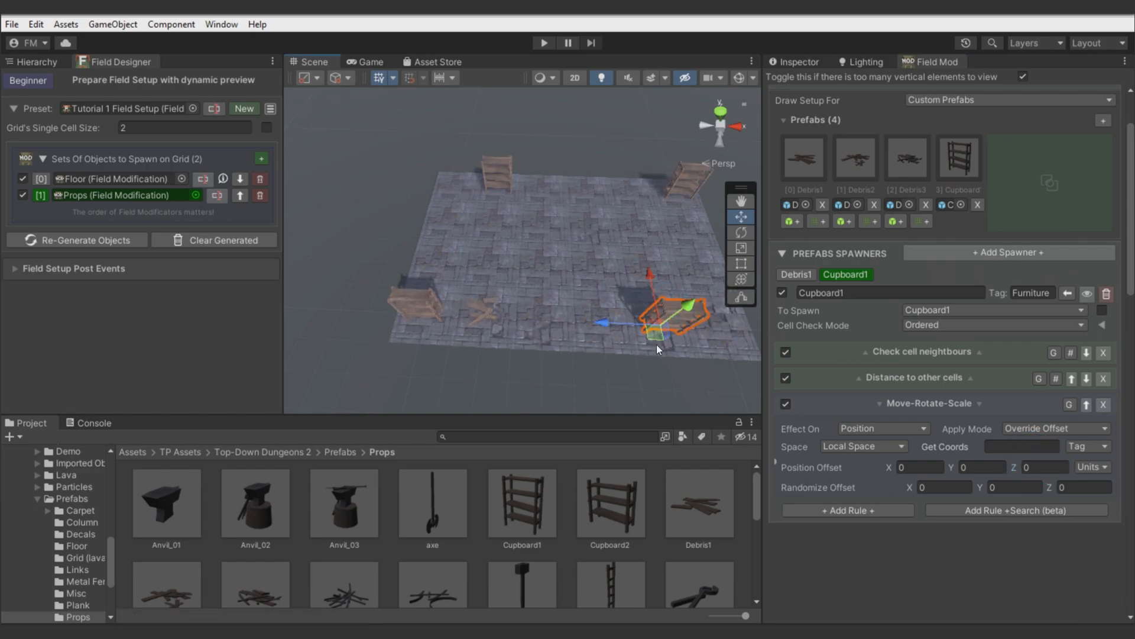
pyautogui.click(631, 383)
pyautogui.moveTo(889, 467); pyautogui.dragTo(877, 466)
pyautogui.moveTo(518, 302); pyautogui.dragTo(579, 301, button='right')
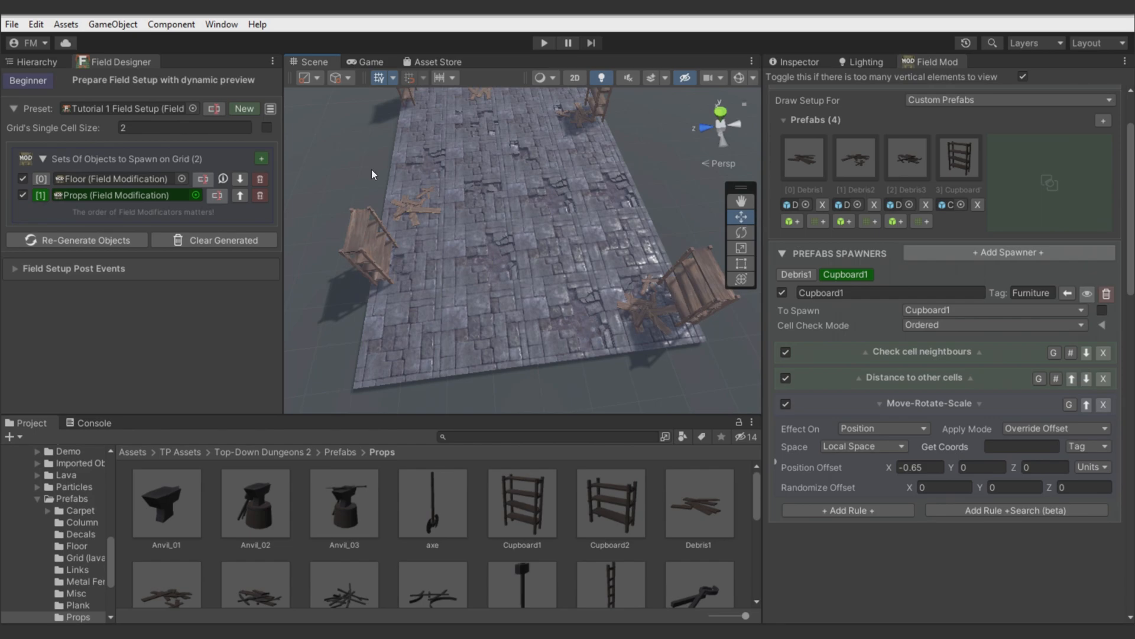
# Switch the Field Designer to Advanced mode, use a fixed randomized seed, and inspect the debris overlapping a cupboard
pyautogui.click(17, 81)
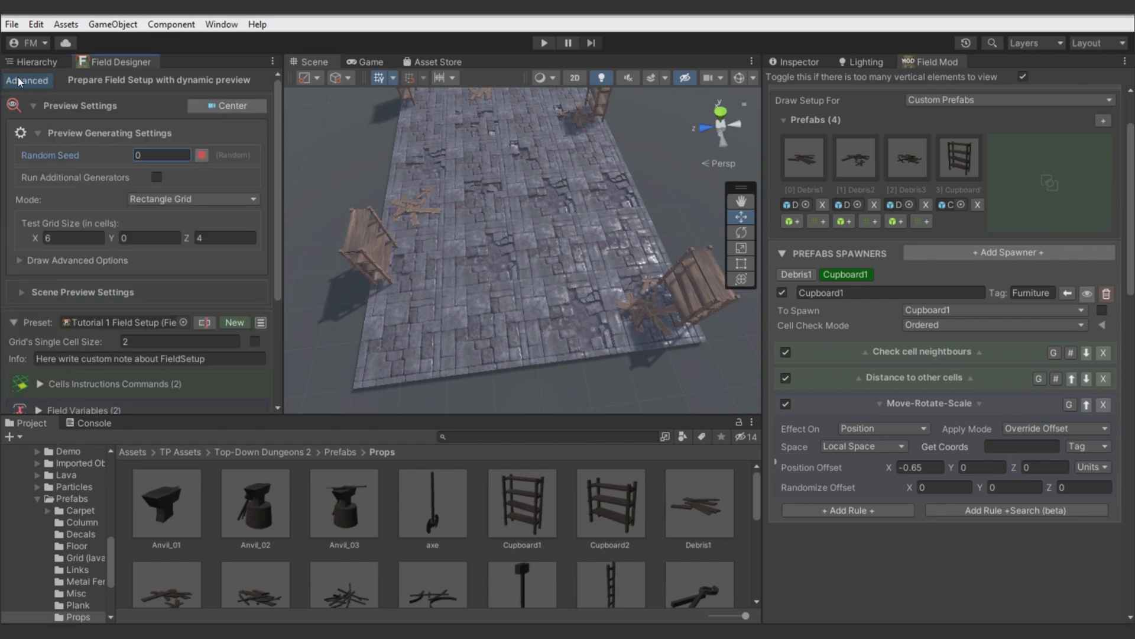
pyautogui.click(201, 156)
pyautogui.click(222, 155)
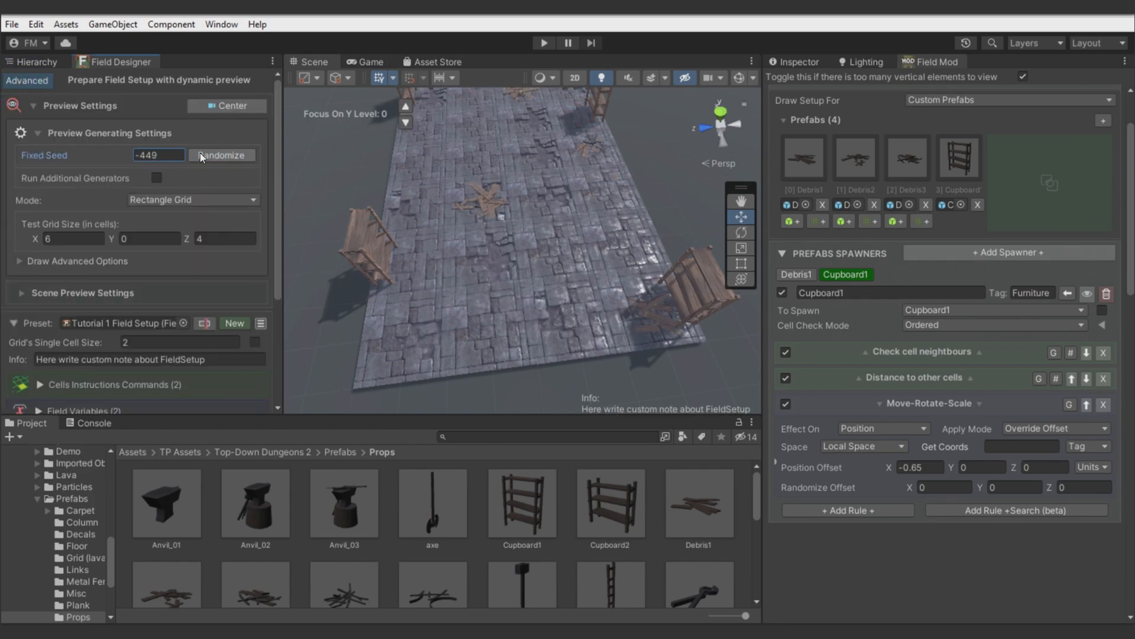
pyautogui.moveTo(619, 315); pyautogui.dragTo(587, 264, button='right')
pyautogui.press('w')
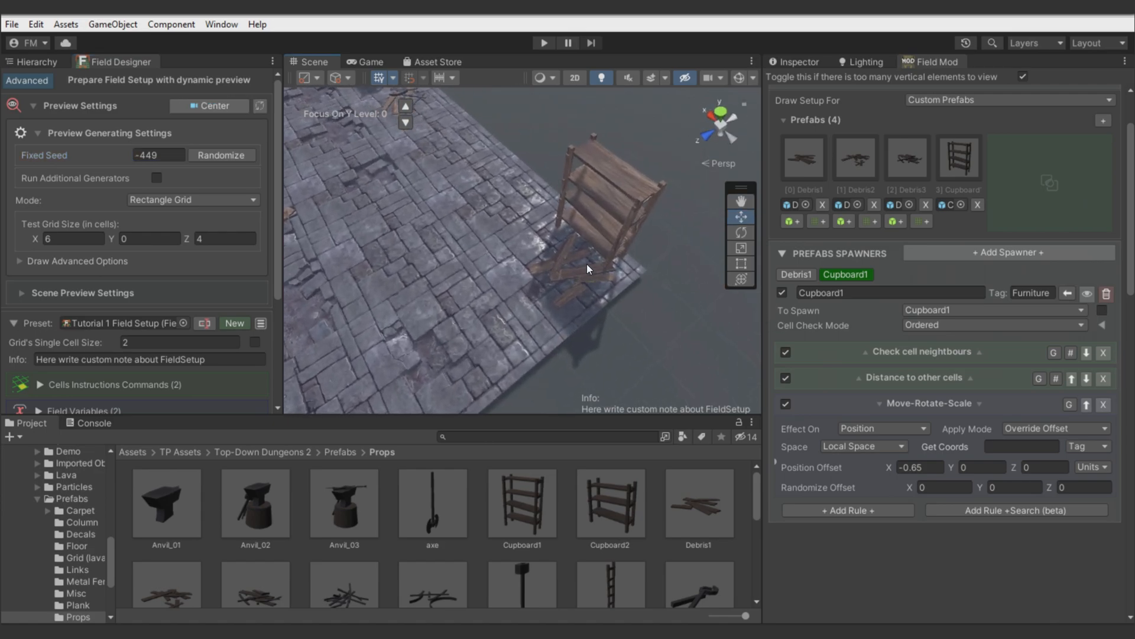
# Collapse the Debris1 spawner's Scale and distance rules and add an If cell contains Tag rule for Furniture
pyautogui.click(799, 276)
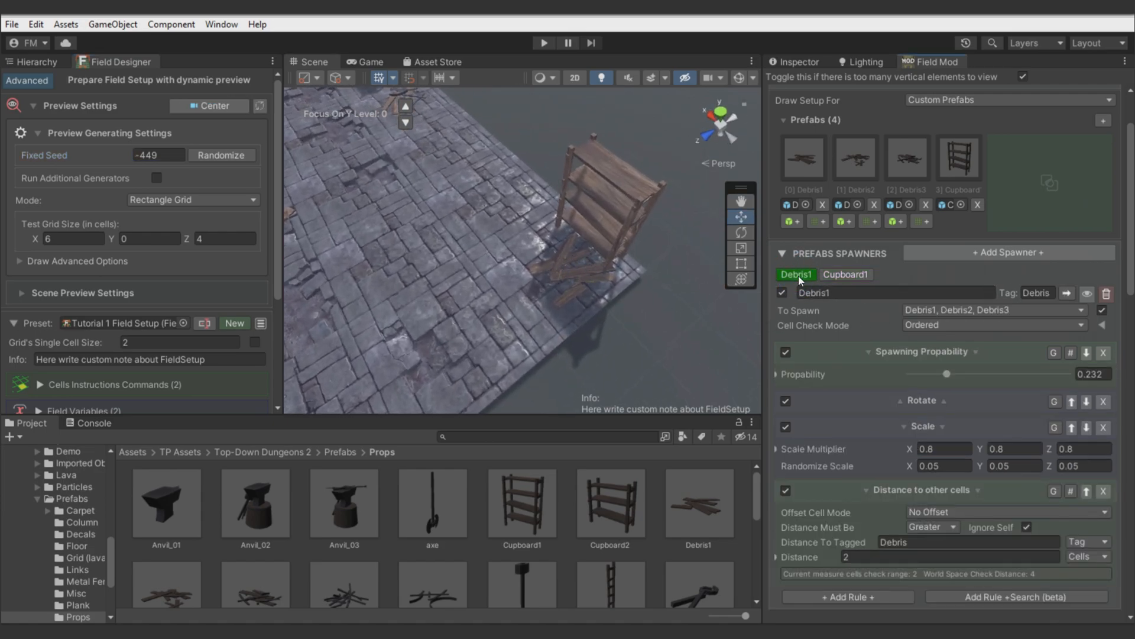
pyautogui.click(924, 426)
pyautogui.click(921, 451)
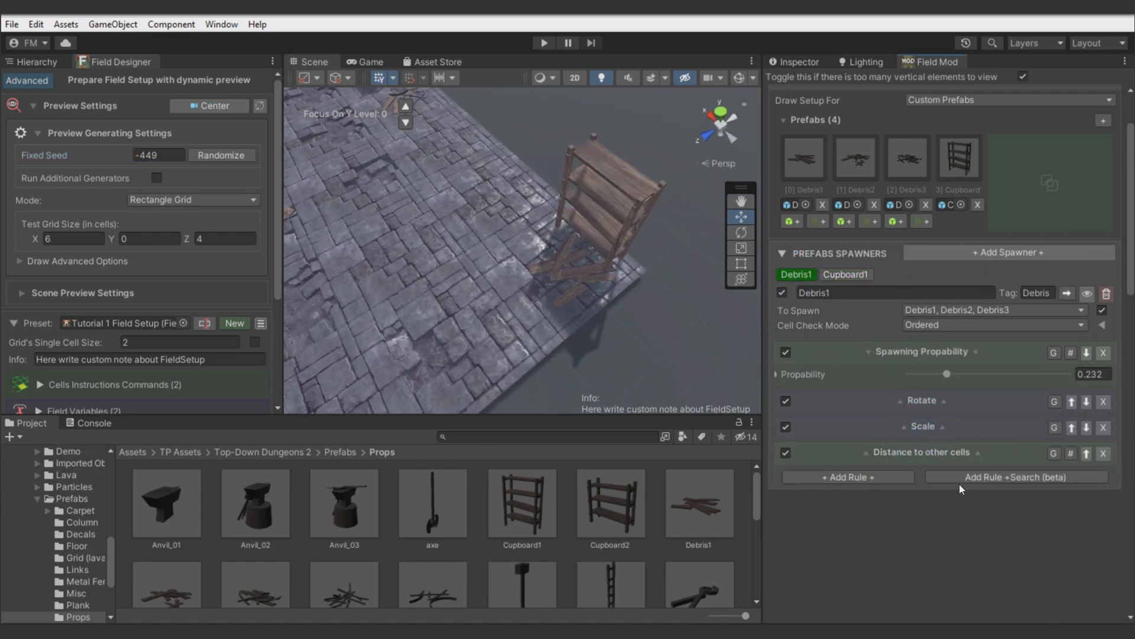
pyautogui.click(960, 479)
pyautogui.write('if')
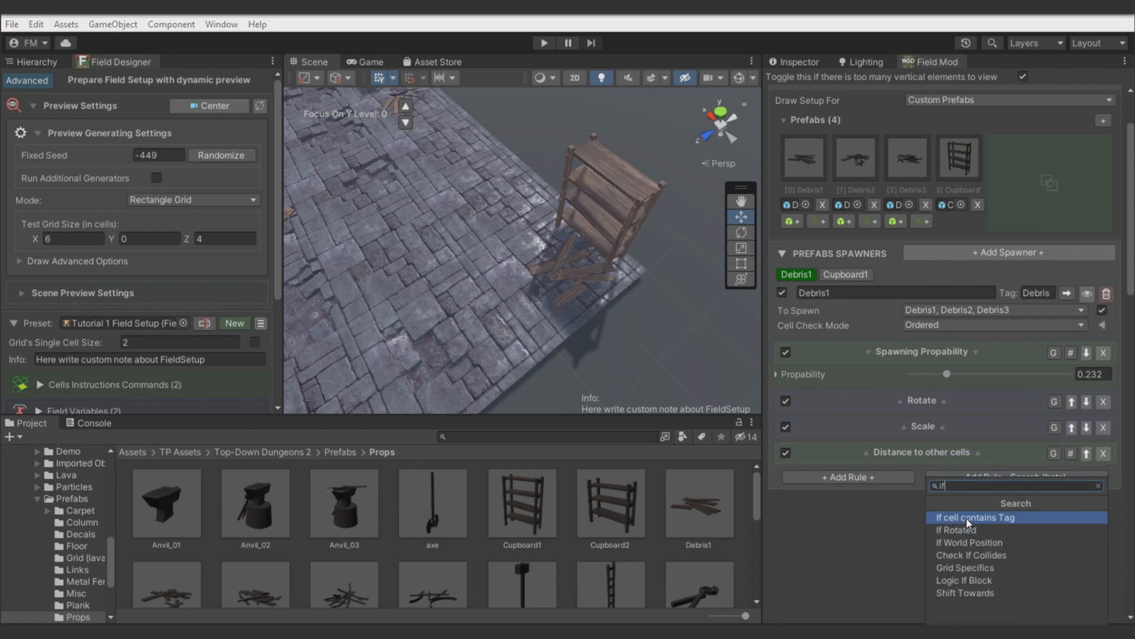
pyautogui.click(966, 518)
pyautogui.click(938, 502)
pyautogui.write('Furniture')
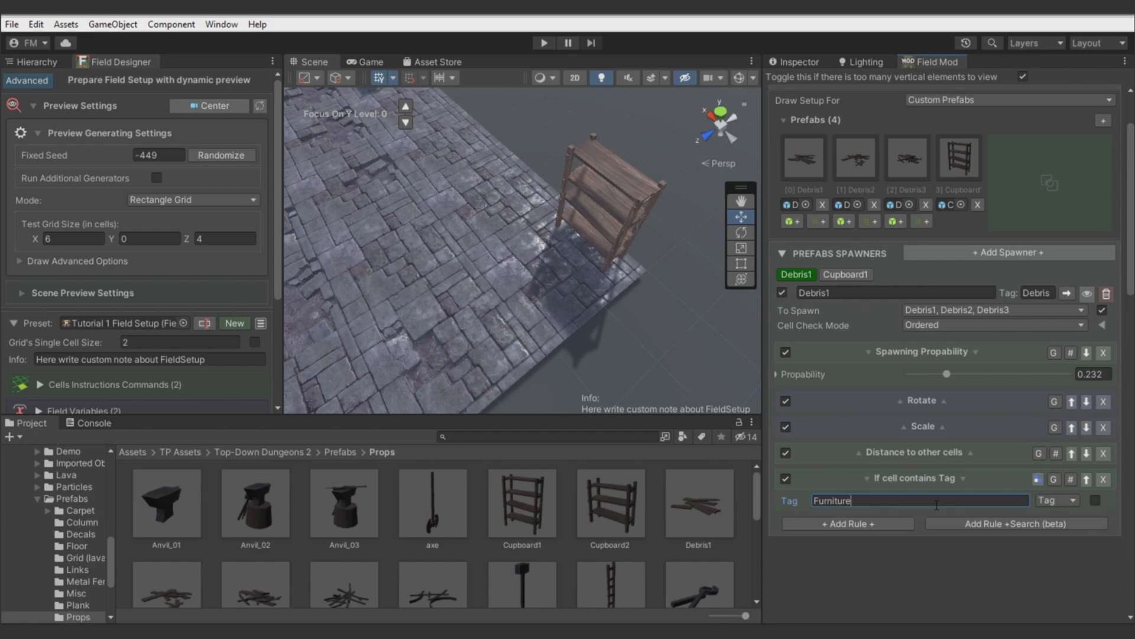
# Negate the Debris1 spawner's tag rule and move the spawner after Cupboard1 in the order
pyautogui.press('Return')
pyautogui.click(1072, 478)
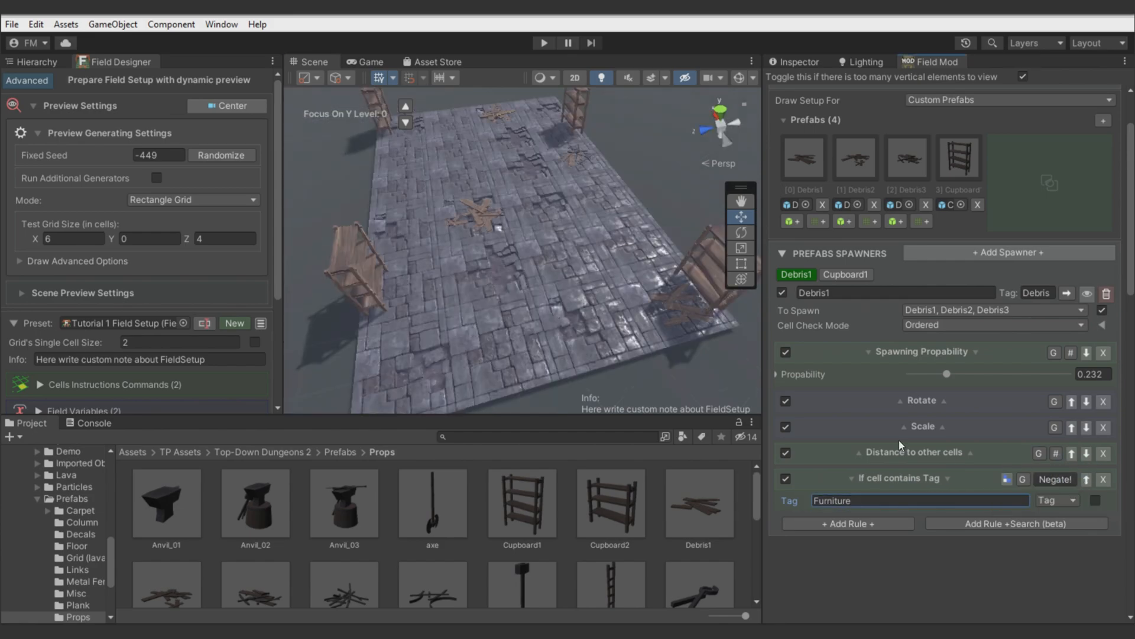
pyautogui.keyDown('alt'); pyautogui.moveTo(647, 287); pyautogui.dragTo(553, 301); pyautogui.keyUp('alt')
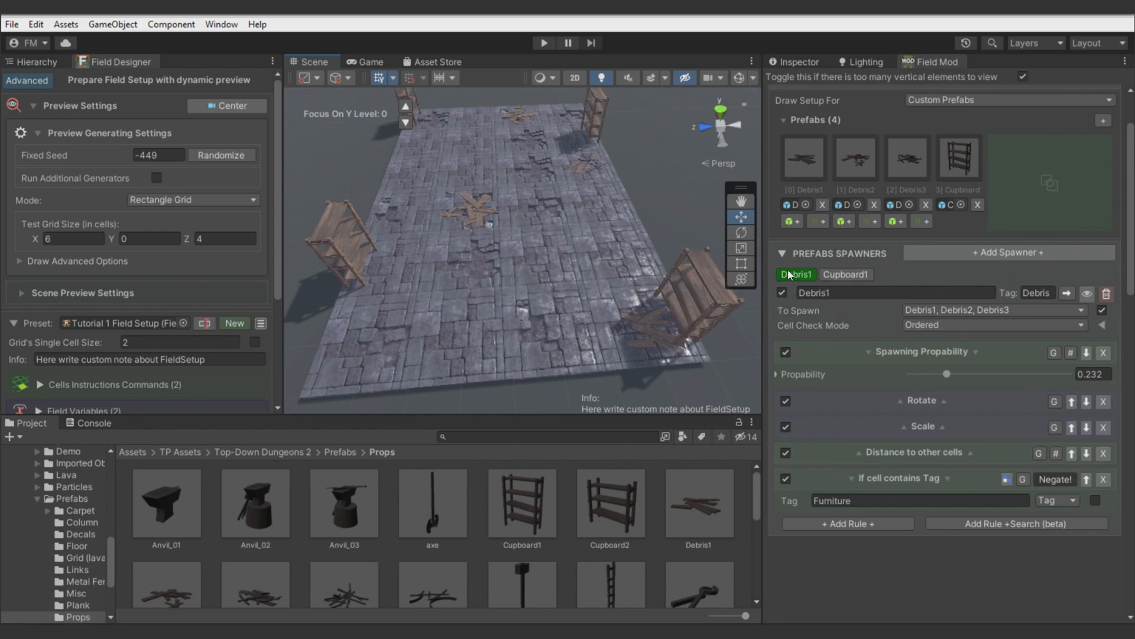
pyautogui.click(1068, 293)
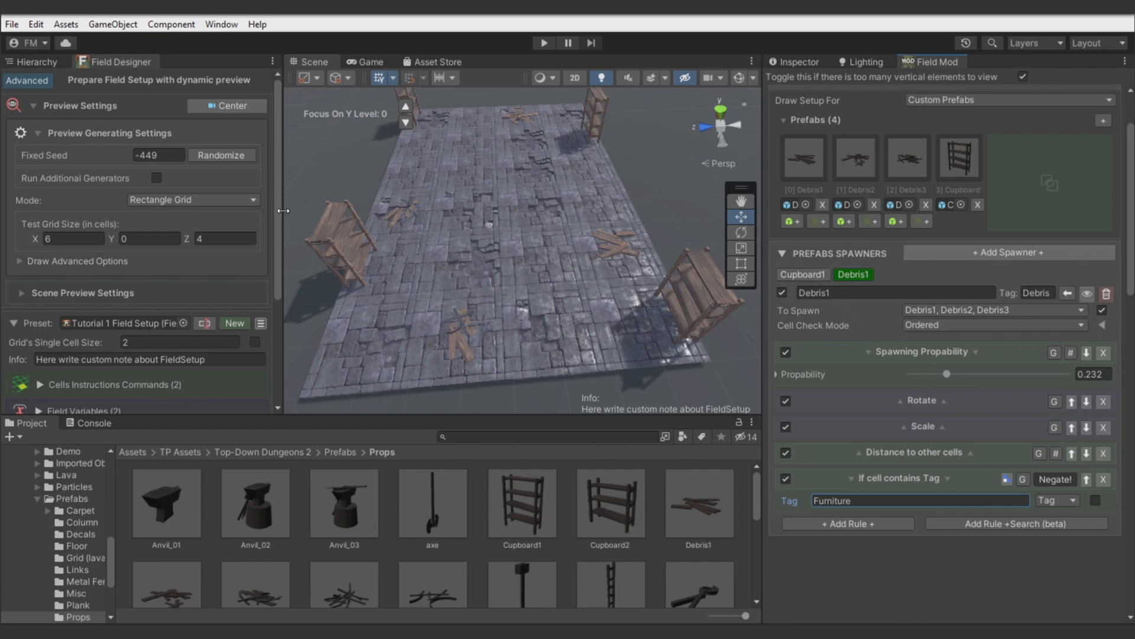
# Return the Field Designer to Beginner mode and move the Floor modificator below Props
pyautogui.click(21, 79)
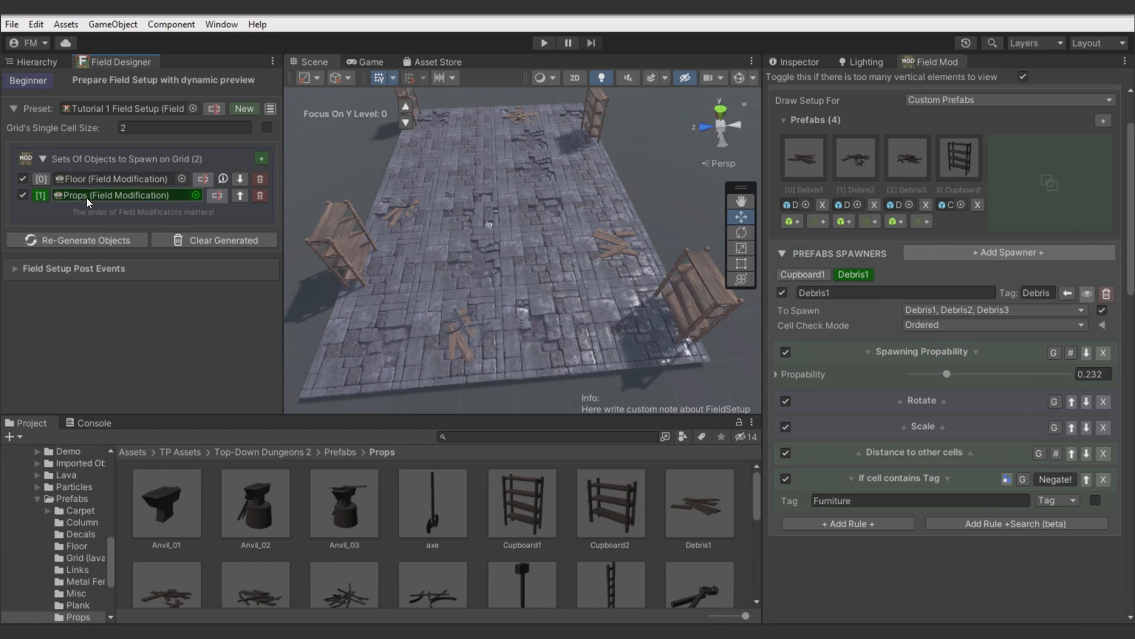
pyautogui.moveTo(444, 210); pyautogui.dragTo(488, 238, button='right')
pyautogui.press('w')
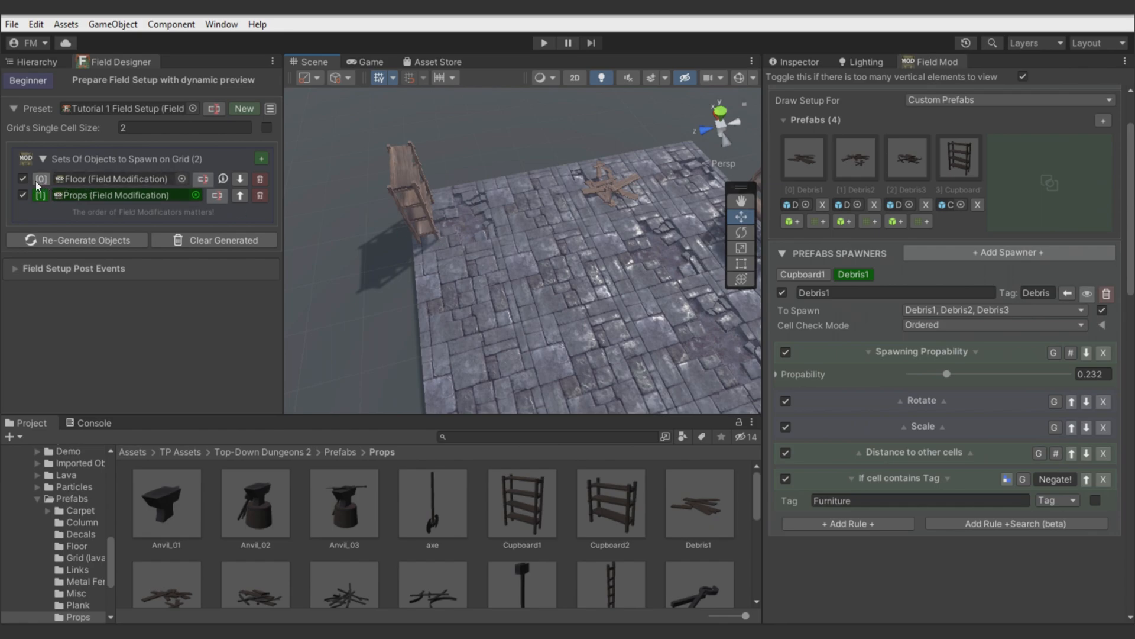
pyautogui.click(241, 179)
# Add a negated If cell contains Tag rule for Furniture to the Floor modificator's Broken Floor spawner
pyautogui.click(88, 195)
pyautogui.click(862, 342)
pyautogui.scroll(-5, 949, 414)
pyautogui.click(951, 372)
pyautogui.write('if')
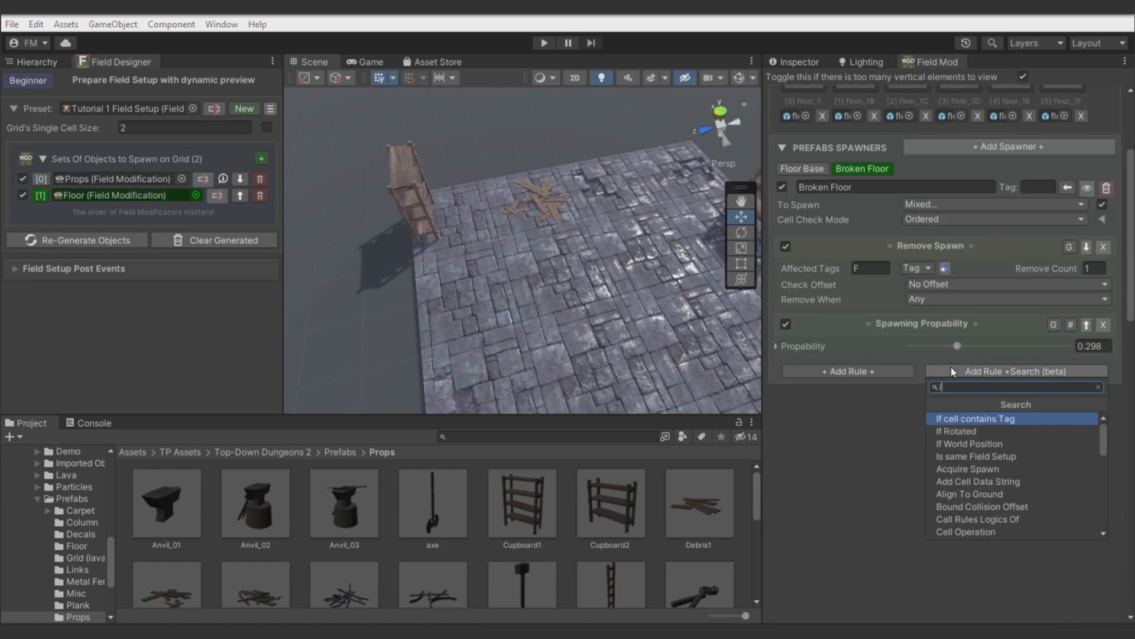
pyautogui.click(971, 418)
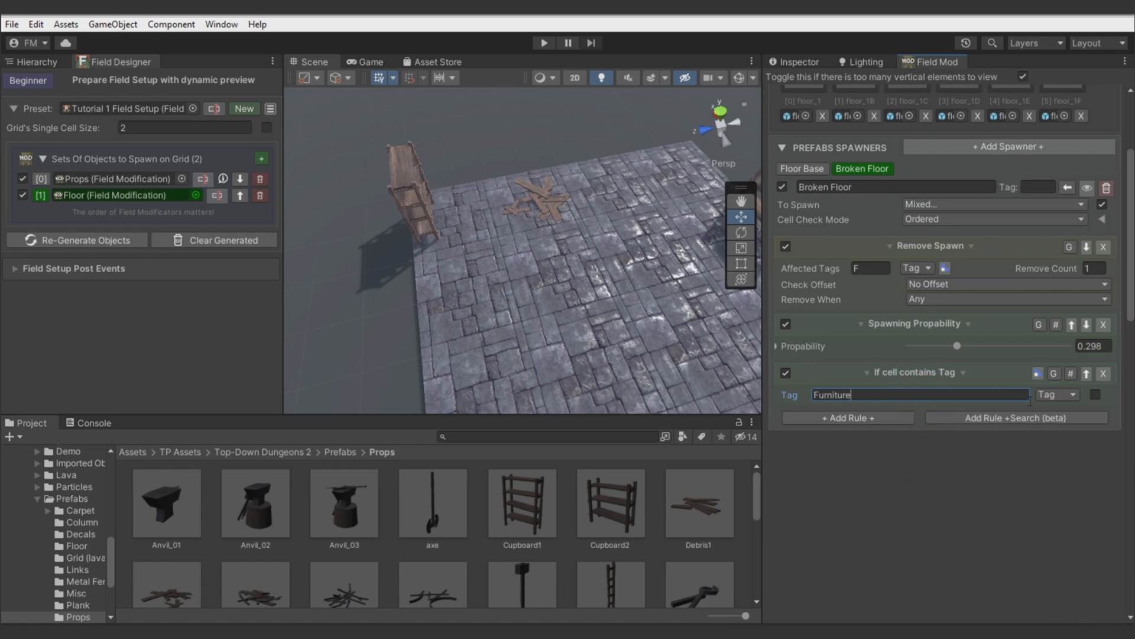
pyautogui.click(1070, 373)
pyautogui.keyDown('alt'); pyautogui.moveTo(438, 319); pyautogui.dragTo(337, 309); pyautogui.keyUp('alt')
pyautogui.scroll(-3, 340, 236)
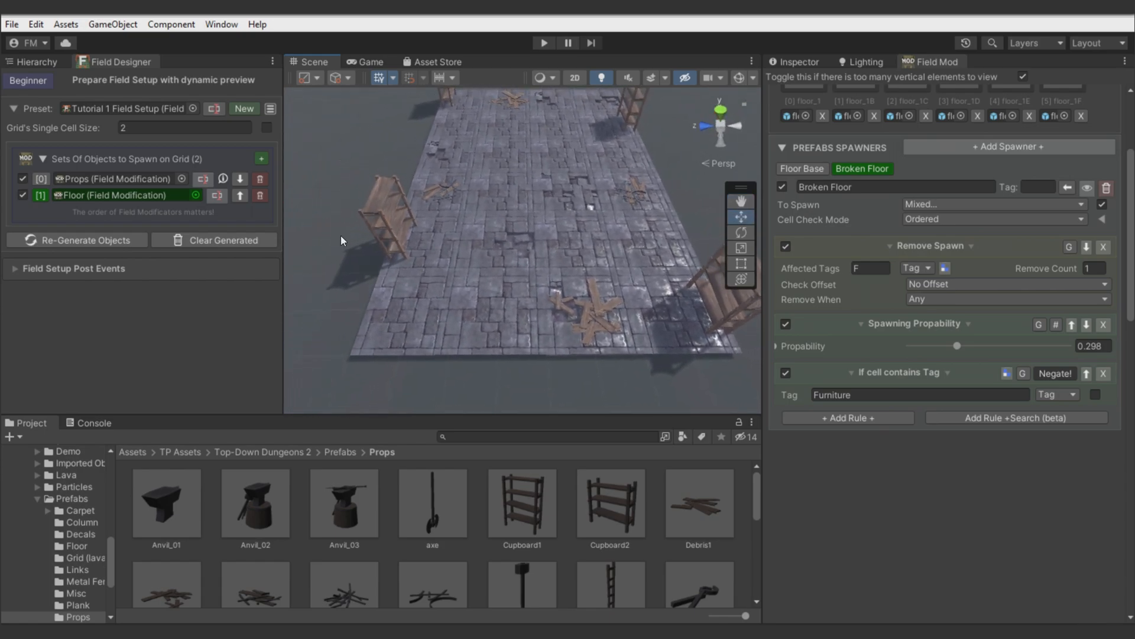
# Open the Props modificator, switch the Field Designer to Advanced mode, and collapse the preview settings
pyautogui.click(48, 177)
pyautogui.keyDown('alt'); pyautogui.moveTo(510, 246); pyautogui.dragTo(425, 234); pyautogui.keyUp('alt')
pyautogui.click(28, 80)
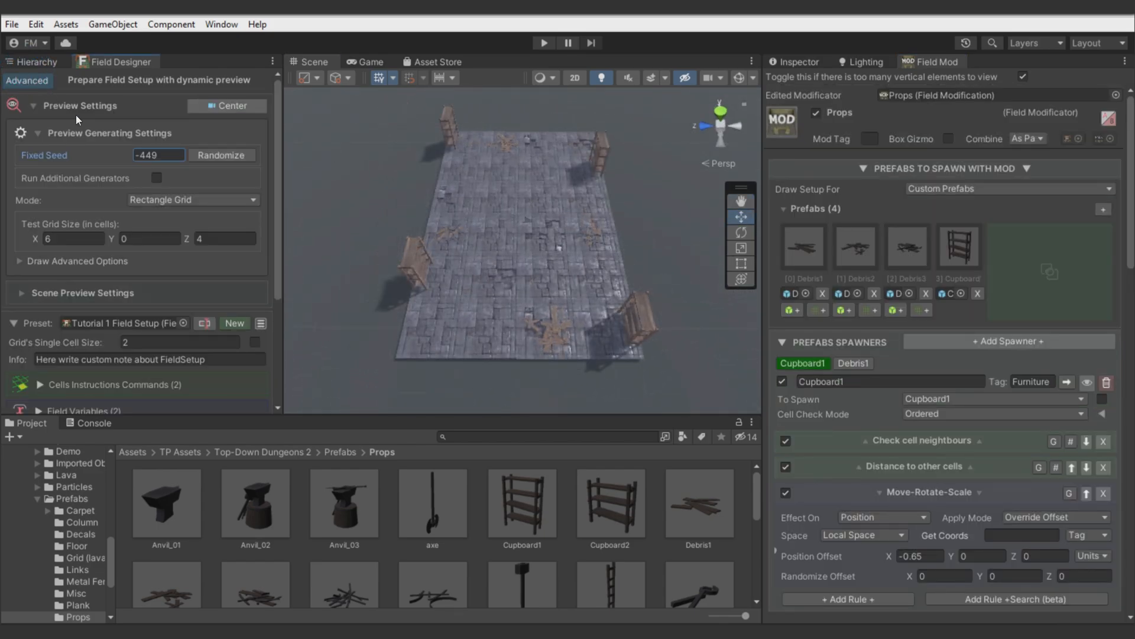
pyautogui.click(27, 106)
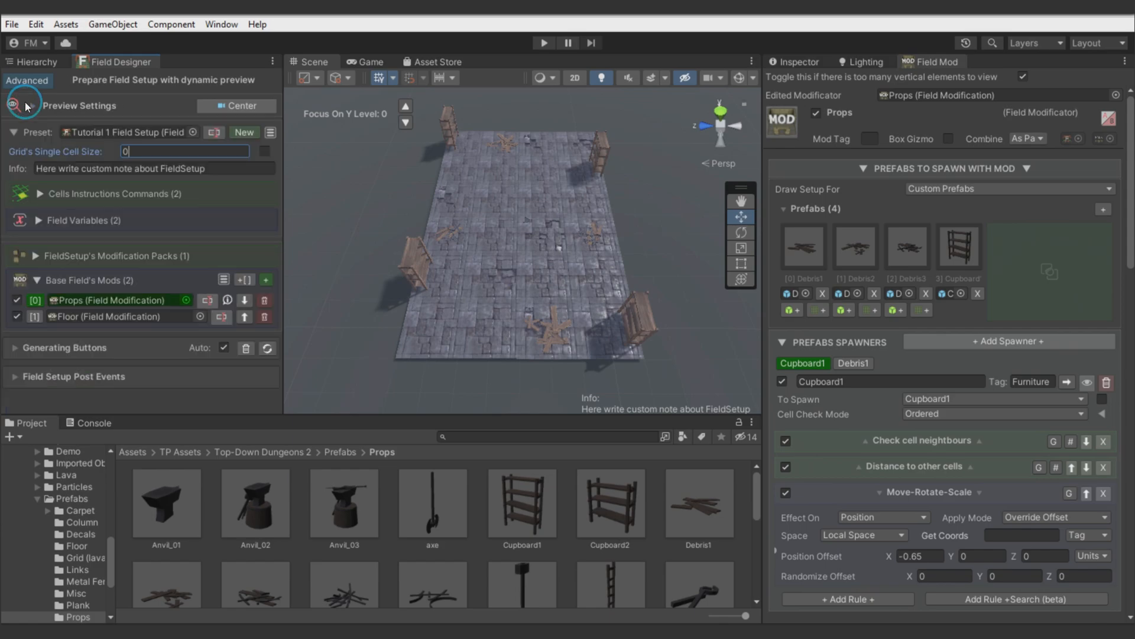
# Return the Field Designer to Beginner mode, re-generate the objects, and expand Cupboard1's Distance to other cells rule
pyautogui.click(28, 81)
pyautogui.click(84, 240)
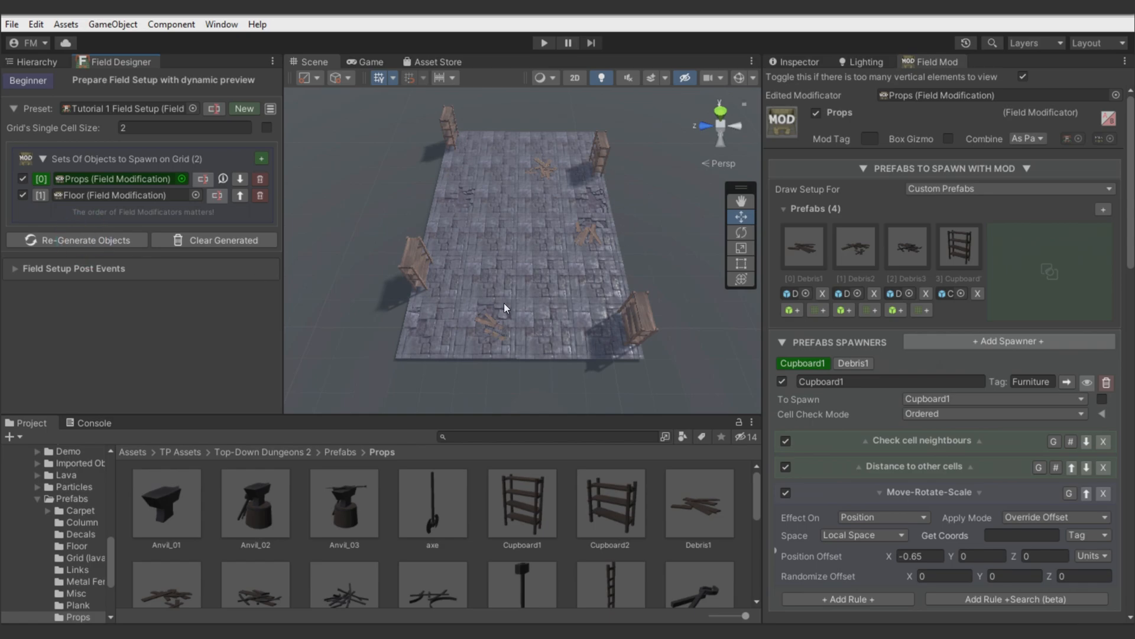
pyautogui.scroll(-3, 951, 462)
pyautogui.click(926, 403)
pyautogui.click(919, 376)
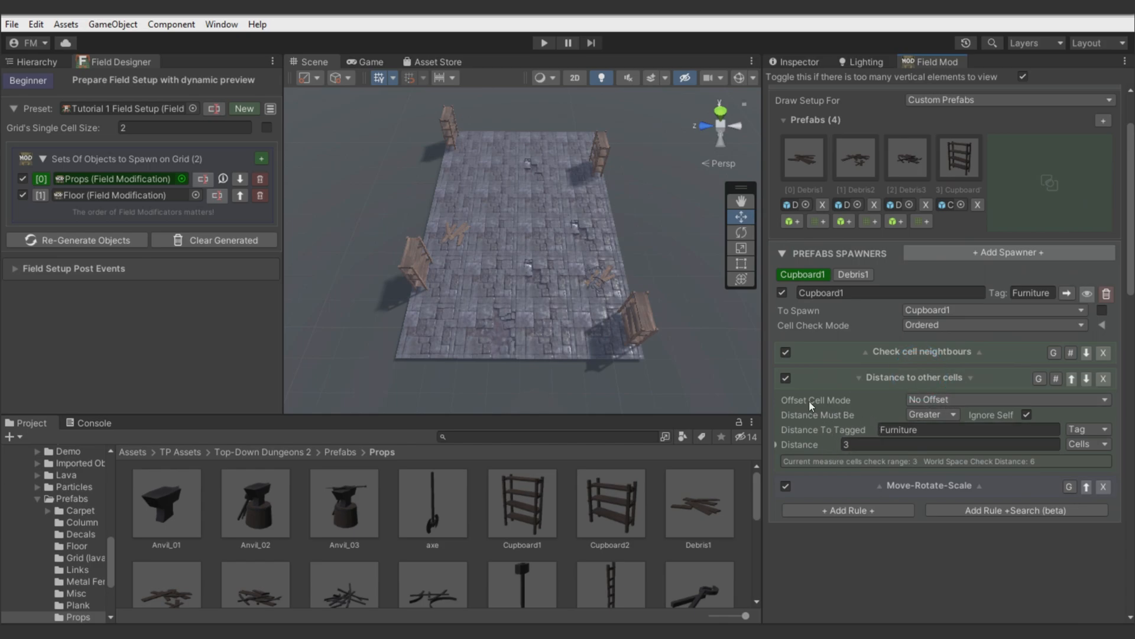
# Show the scene gizmos and examine the numbered grid cells between the cupboards against the distance rule
pyautogui.moveTo(640, 315); pyautogui.dragTo(592, 316, button='middle')
pyautogui.click(739, 78)
pyautogui.moveTo(653, 224)
pyautogui.keyDown('alt'); pyautogui.mouseDown()
pyautogui.moveTo(553, 252)
pyautogui.moveTo(259, 261)
pyautogui.mouseUp(); pyautogui.keyUp('alt')
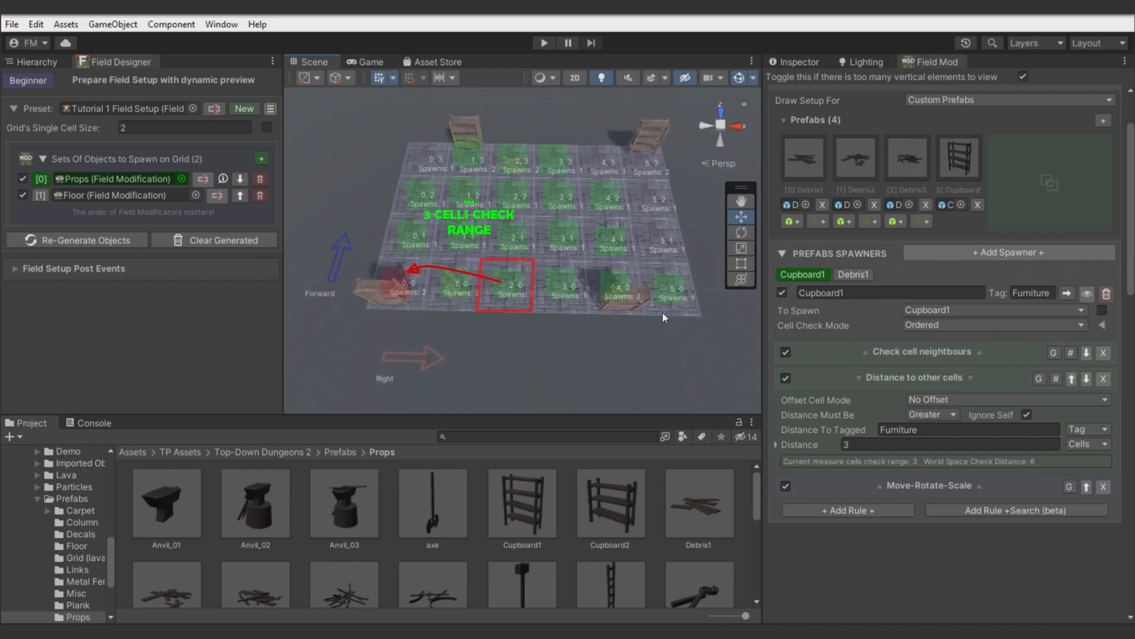
pyautogui.scroll(-2, 423, 313)
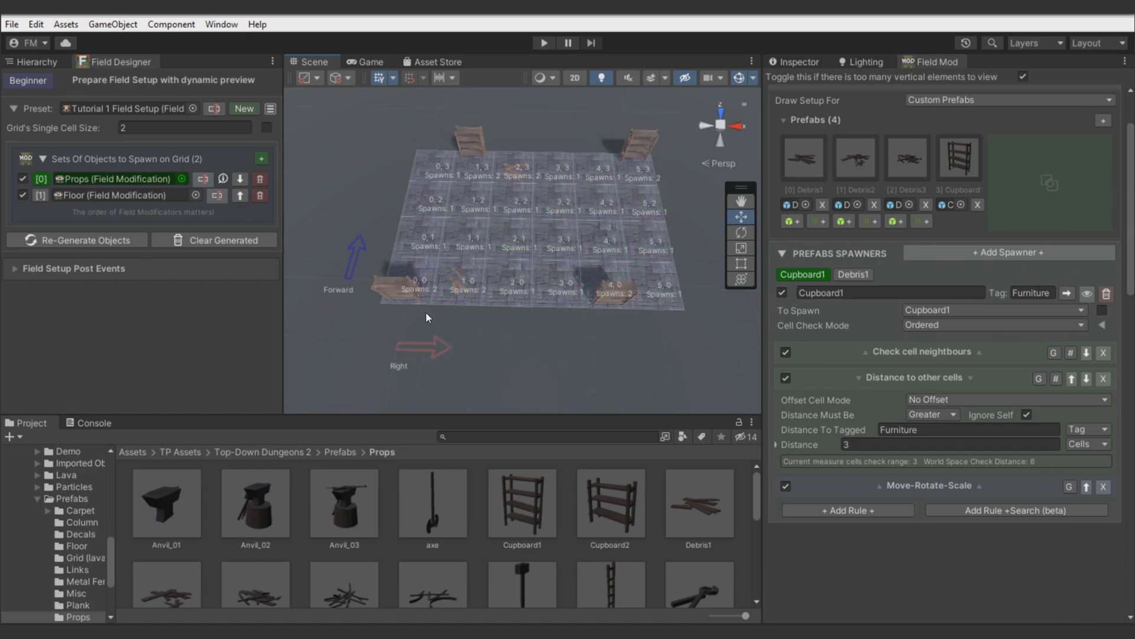
# Set the Cupboard1 spawner's Cell Check Mode to Random and re-generate the objects several times
pyautogui.click(914, 329)
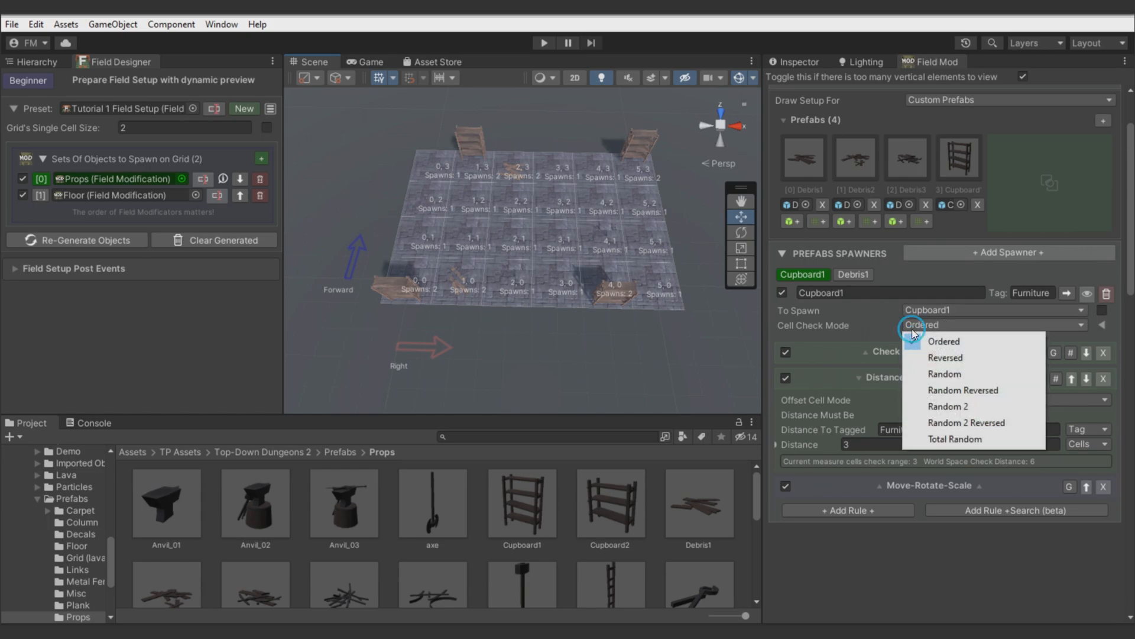
pyautogui.click(957, 375)
pyautogui.click(101, 239)
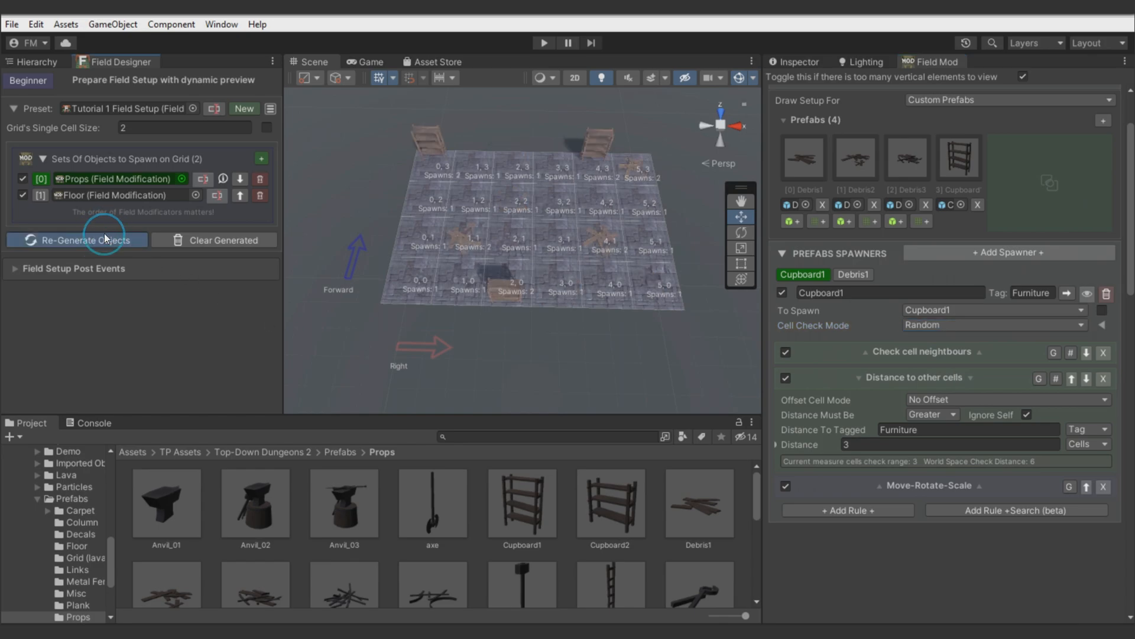
pyautogui.click(103, 237)
pyautogui.click(104, 237)
pyautogui.click(104, 236)
pyautogui.click(104, 237)
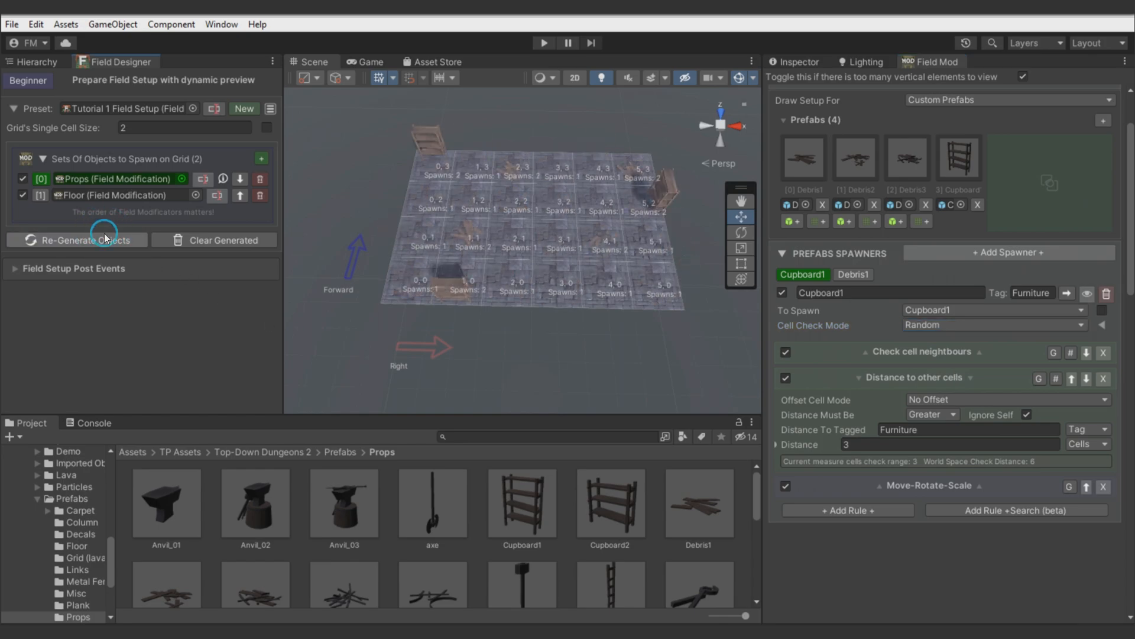
# Hide the scene gizmos and re-generate the objects repeatedly to examine how the cupboards are distributed along the edges
pyautogui.click(739, 79)
pyautogui.click(126, 240)
pyautogui.click(128, 239)
pyautogui.click(129, 239)
pyautogui.click(128, 239)
pyautogui.click(129, 240)
pyautogui.click(128, 239)
pyautogui.keyDown('alt'); pyautogui.moveTo(337, 282); pyautogui.dragTo(594, 274); pyautogui.keyUp('alt')
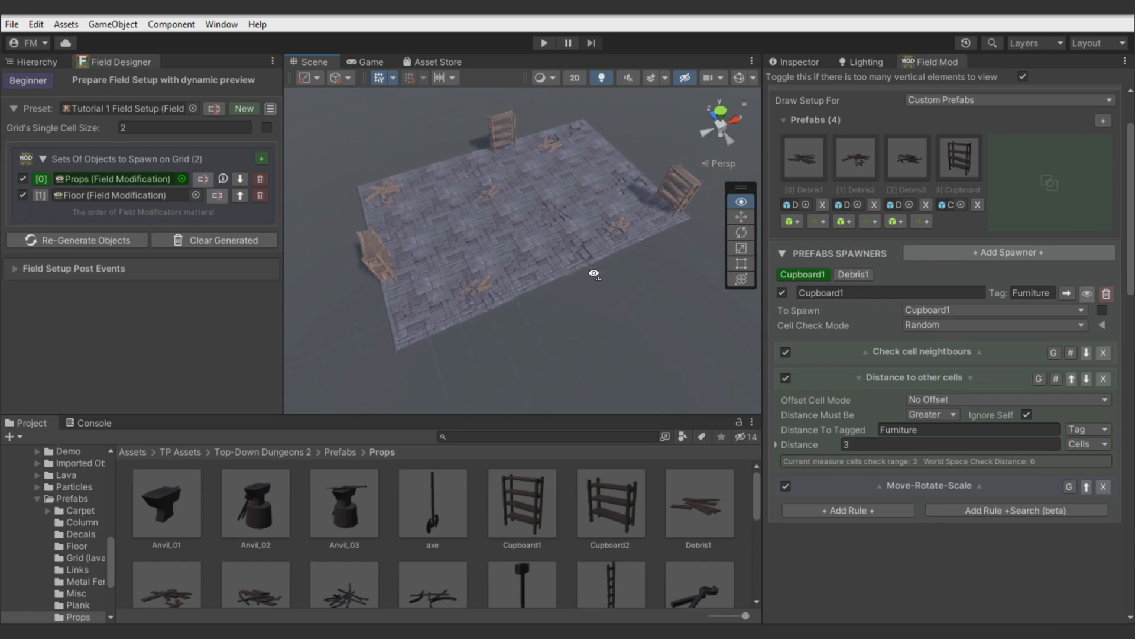
pyautogui.moveTo(594, 273); pyautogui.dragTo(594, 277, button='right')
pyautogui.click(481, 358)
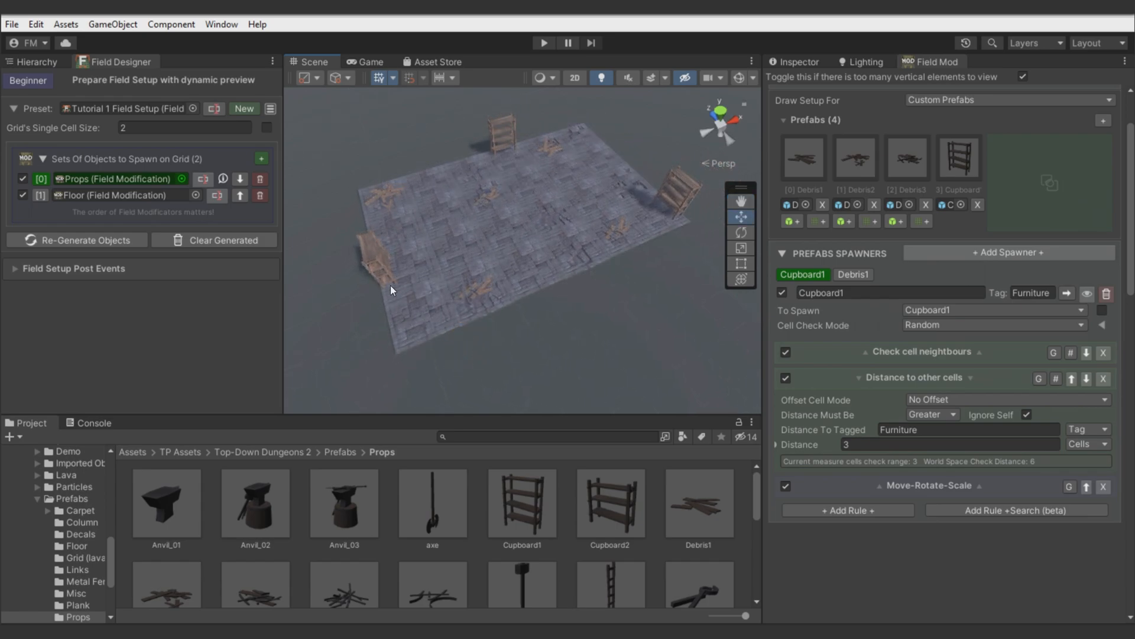
# Add a new field modificator named Walls and open it for editing
pyautogui.click(262, 159)
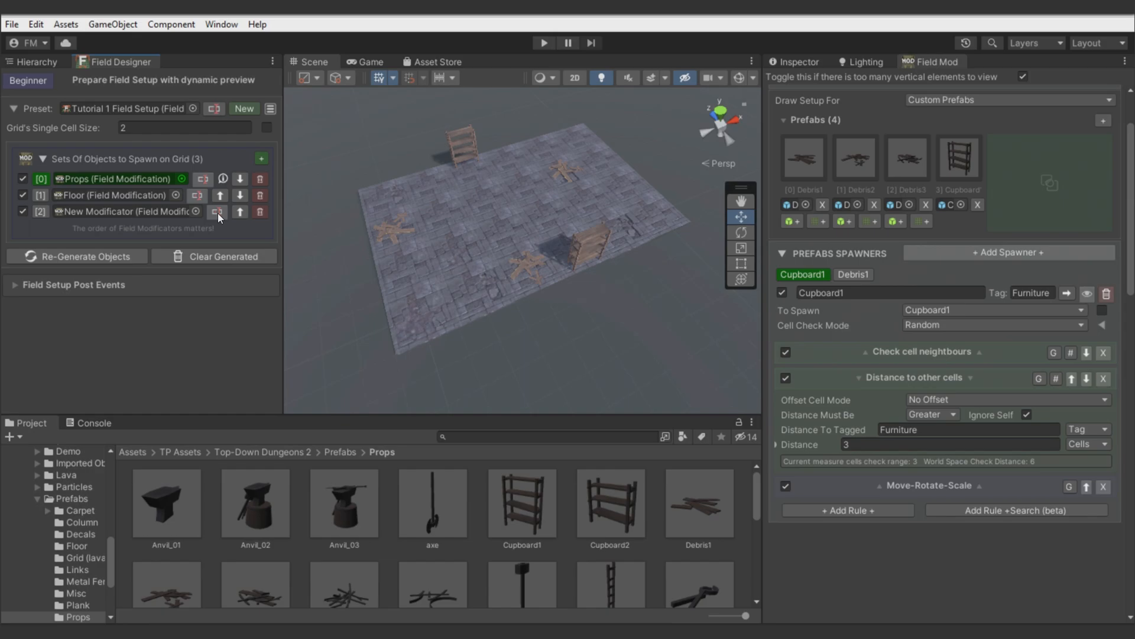
pyautogui.click(216, 211)
pyautogui.write('Walls')
pyautogui.press('Return')
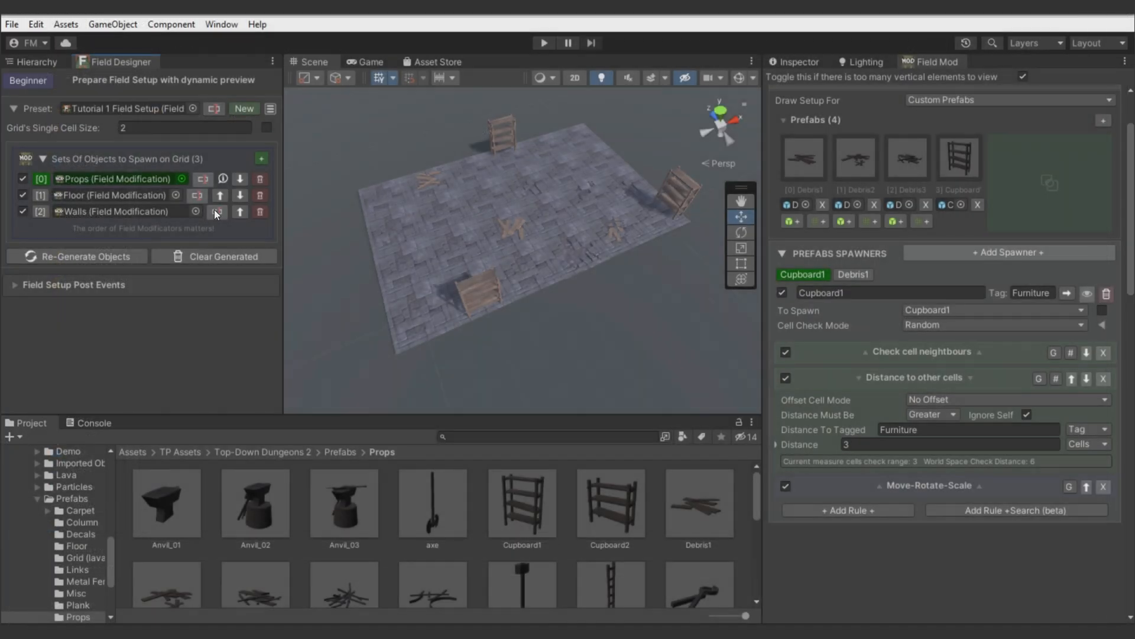
pyautogui.click(49, 212)
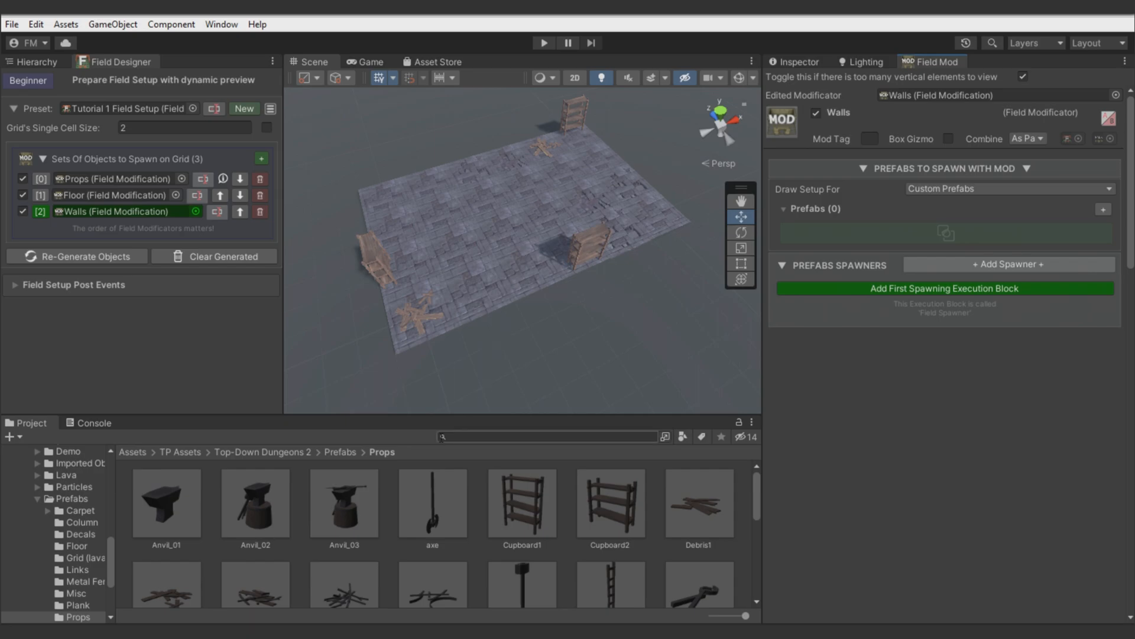
# Add the wall_1a prefab from the Prefabs/Wall/Wall Types folder to the Walls modificator
pyautogui.click(341, 452)
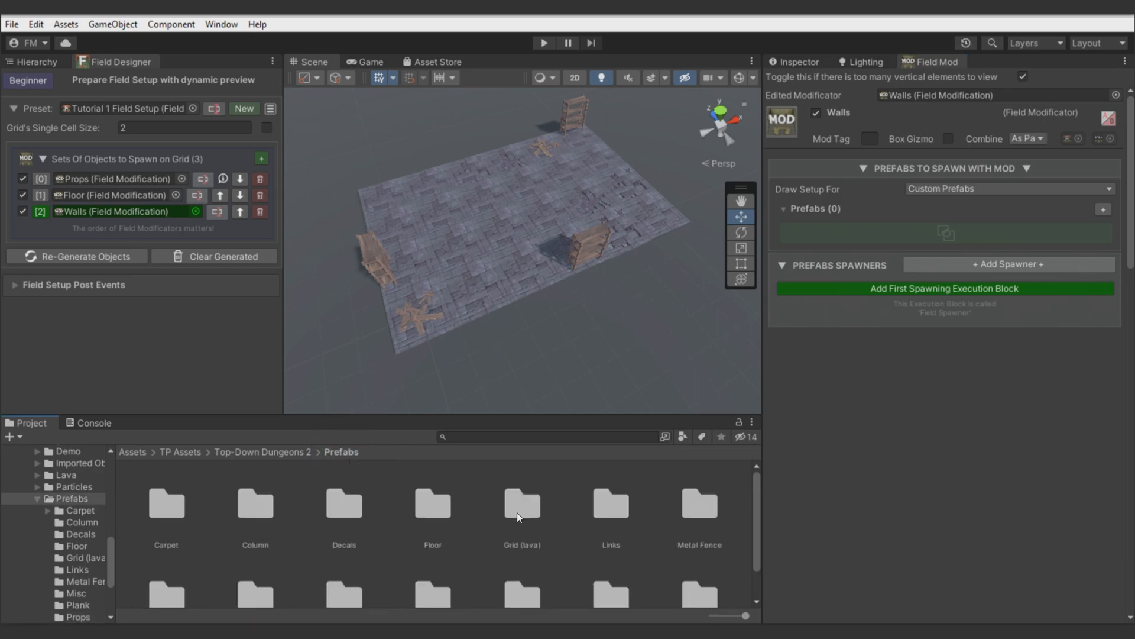
pyautogui.scroll(-2, 516, 512)
pyautogui.doubleClick(597, 558)
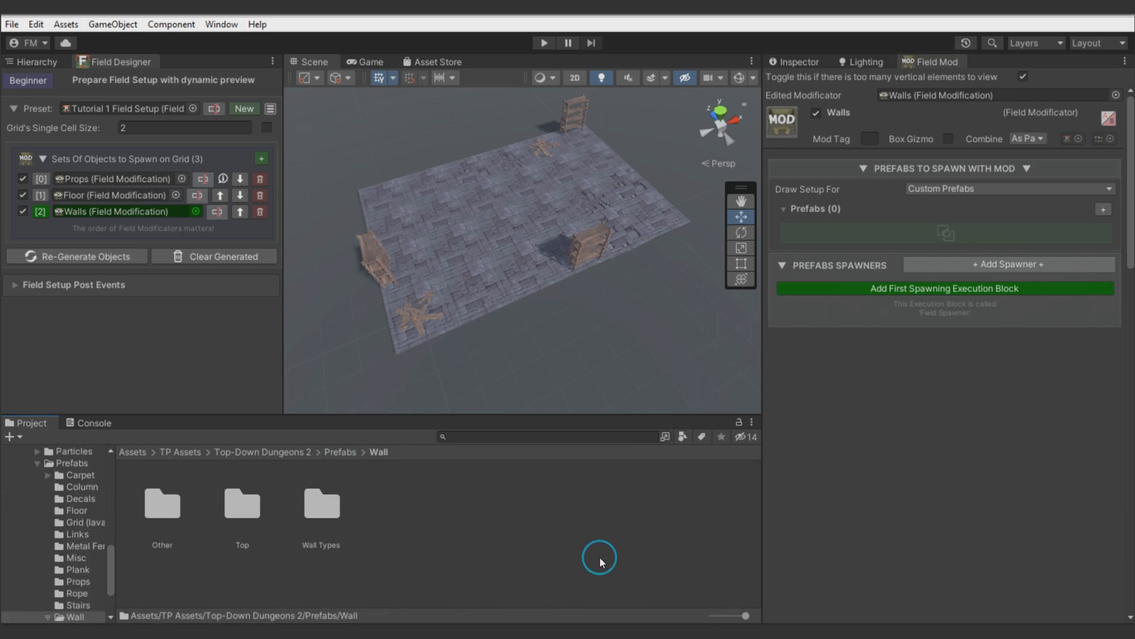
pyautogui.click(315, 500)
pyautogui.doubleClick(315, 501)
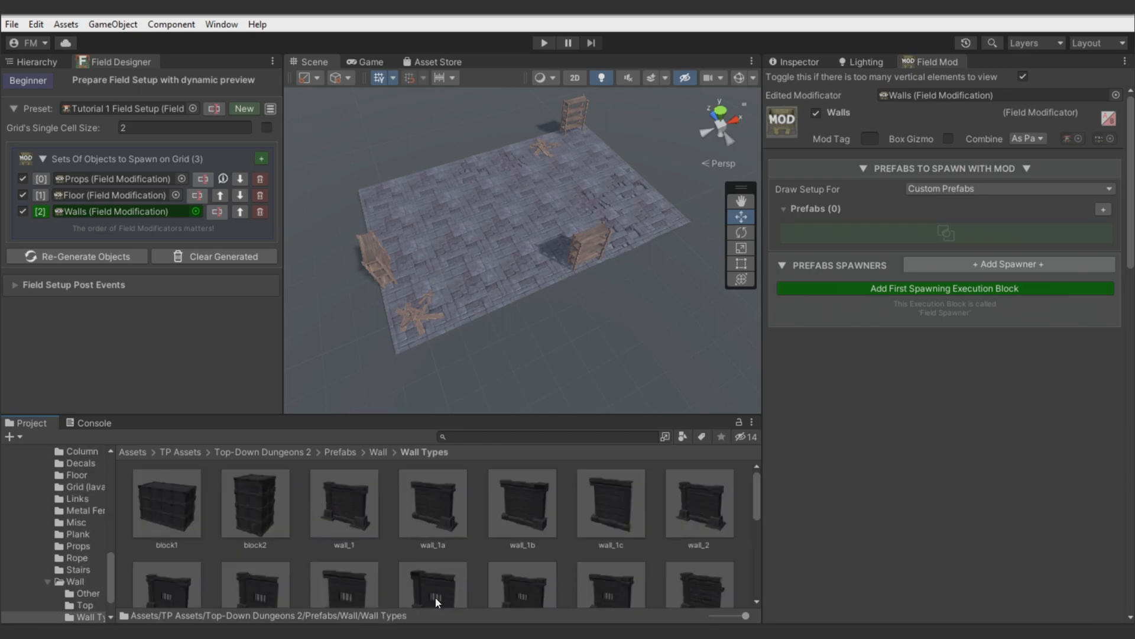
pyautogui.moveTo(435, 519); pyautogui.dragTo(855, 228)
# Create the Walls modificator's first spawner, set to spawn wall_1a
pyautogui.click(864, 352)
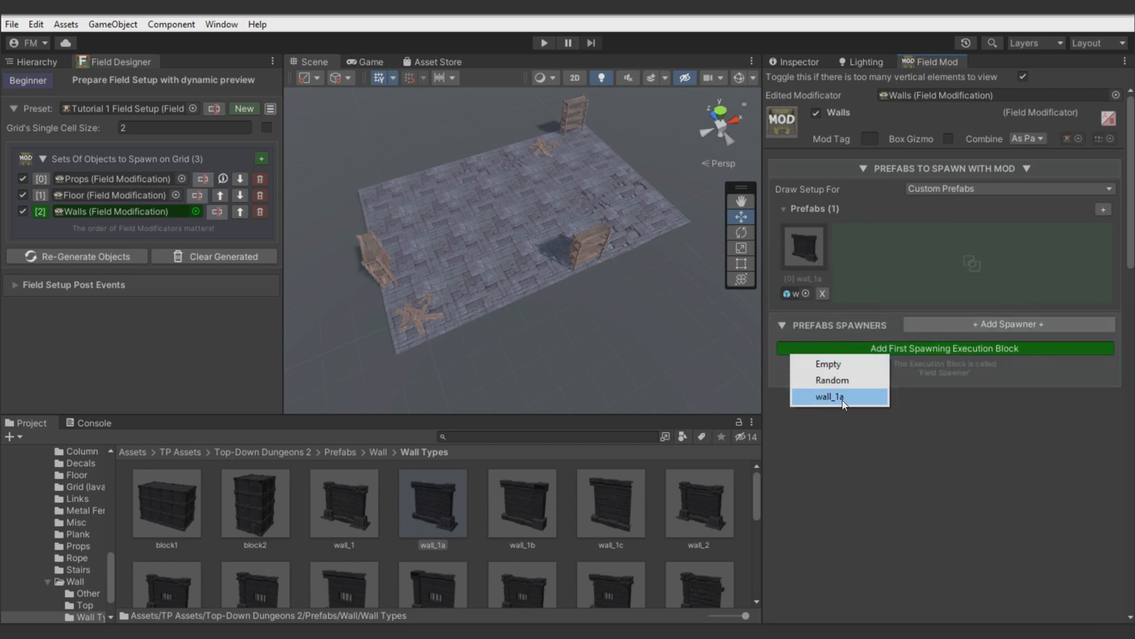
pyautogui.click(827, 395)
pyautogui.keyDown('alt'); pyautogui.moveTo(490, 274); pyautogui.dragTo(470, 261); pyautogui.keyUp('alt')
# Add a Check cell neighbours rule to the wall_1a spawner, requiring the left neighbour cell to be Out Of Grid
pyautogui.click(991, 419)
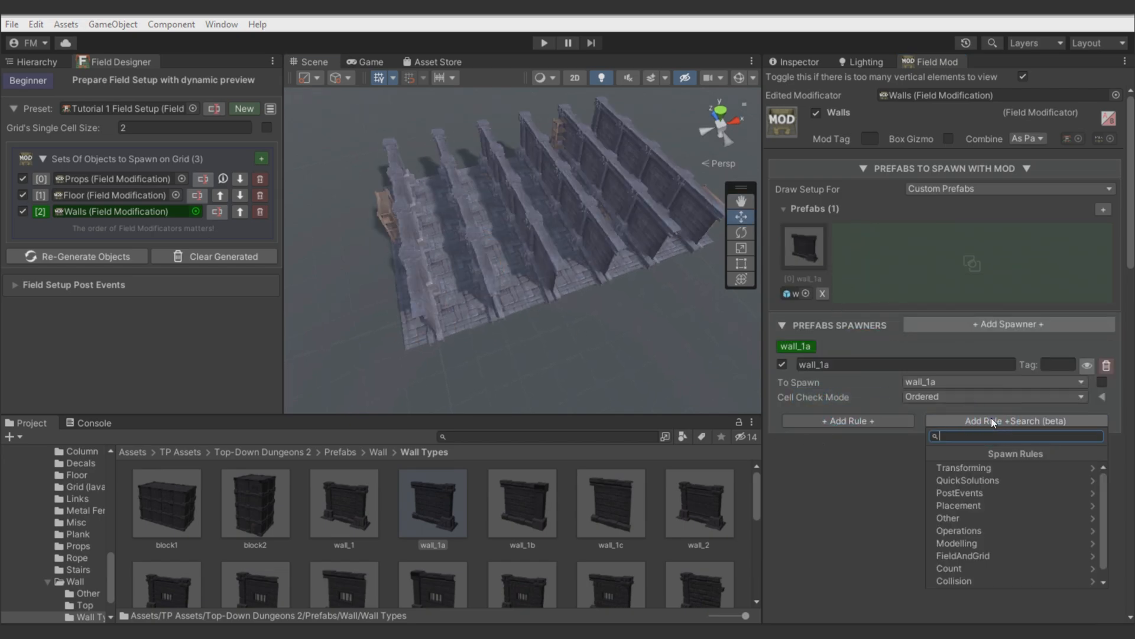
pyautogui.write('nei')
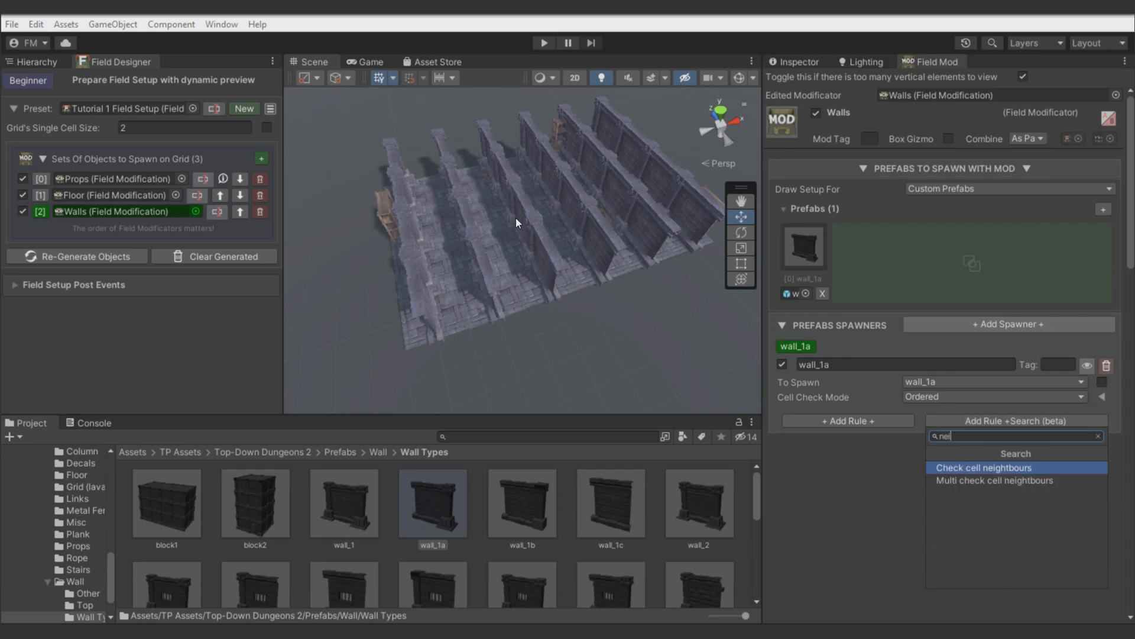
pyautogui.click(982, 467)
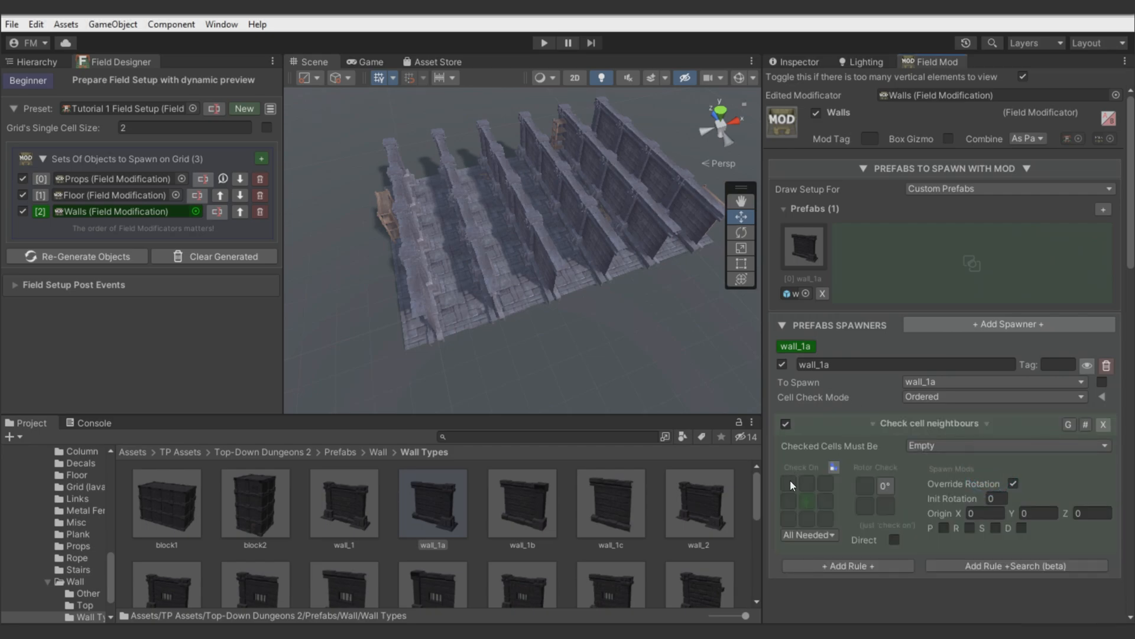
pyautogui.click(790, 500)
pyautogui.click(927, 446)
pyautogui.click(955, 494)
pyautogui.moveTo(502, 281); pyautogui.dragTo(532, 260, button='right')
# Add a Direct Offset rule to the wall_1a spawner and offset it by -0.5 on X, measured in Cells
pyautogui.click(987, 563)
pyautogui.click(985, 556)
pyautogui.click(986, 557)
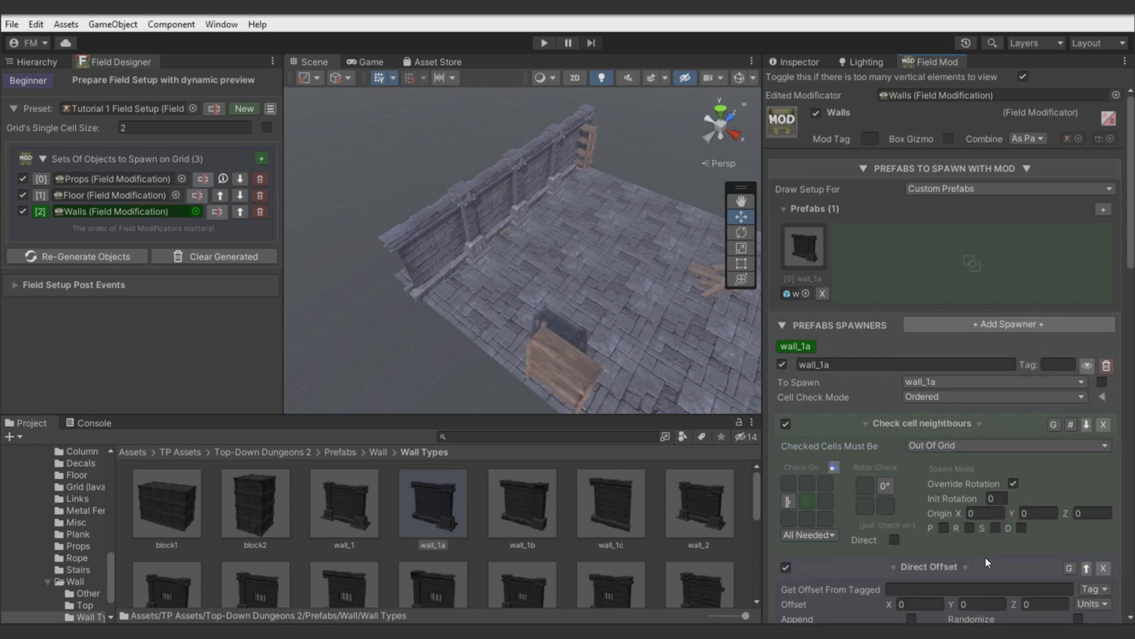
pyautogui.scroll(-5, 986, 557)
pyautogui.moveTo(1020, 378)
pyautogui.mouseDown()
pyautogui.moveTo(1037, 378)
pyautogui.moveTo(1019, 384)
pyautogui.mouseUp()
pyautogui.doubleClick(1047, 382)
pyautogui.write('0')
pyautogui.click(1093, 382)
pyautogui.click(1084, 415)
pyautogui.doubleClick(920, 382)
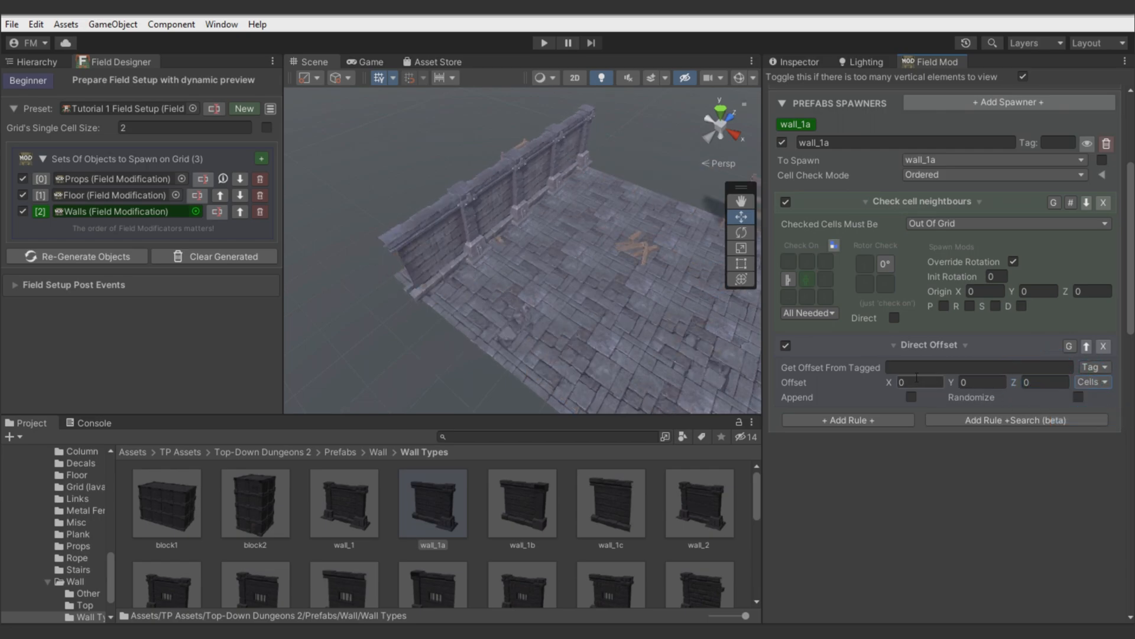
pyautogui.write('5-,5')
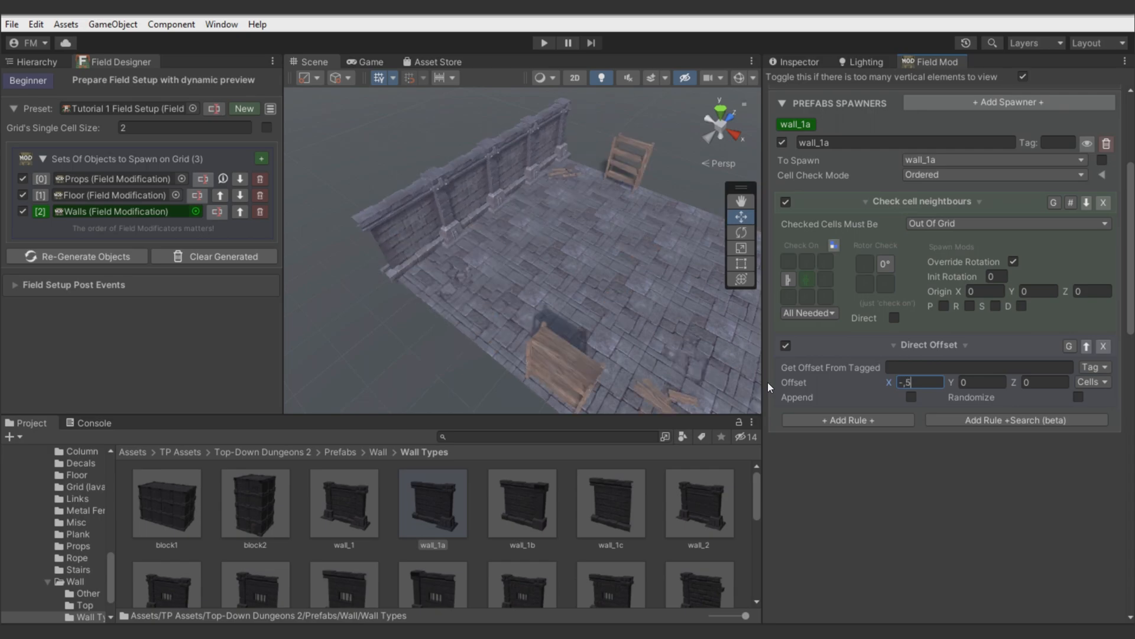
# Try the wall_1a neighbour check with all rotor quarters enabled and examine the walls around corner cell 0, 0
pyautogui.moveTo(455, 347); pyautogui.dragTo(799, 289, button='right')
pyautogui.scroll(5, 858, 450)
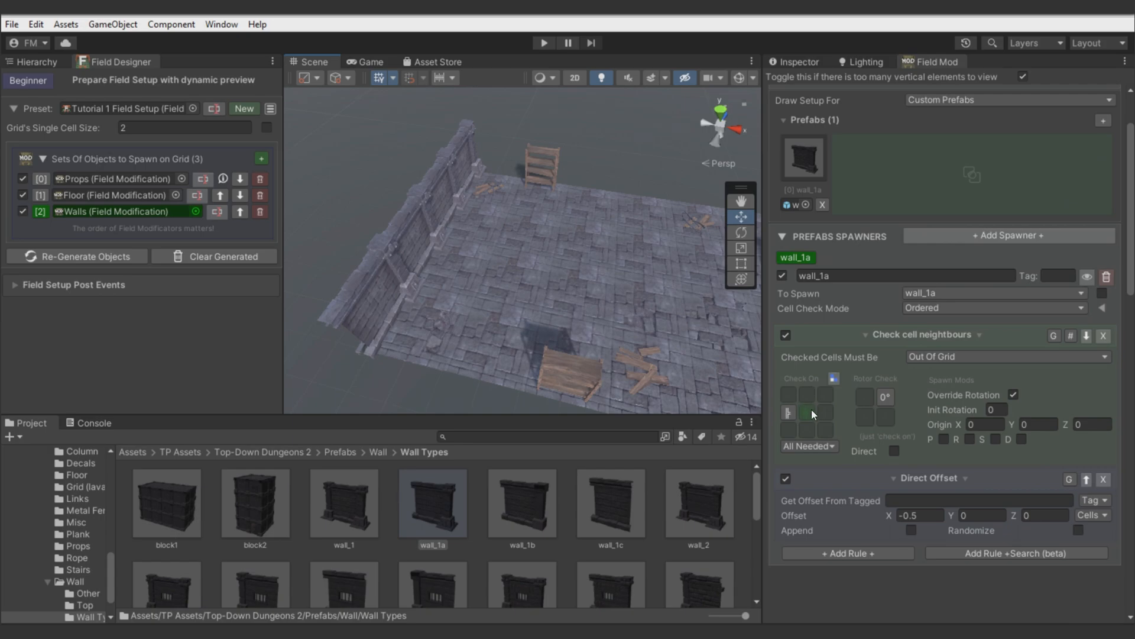
pyautogui.click(866, 397)
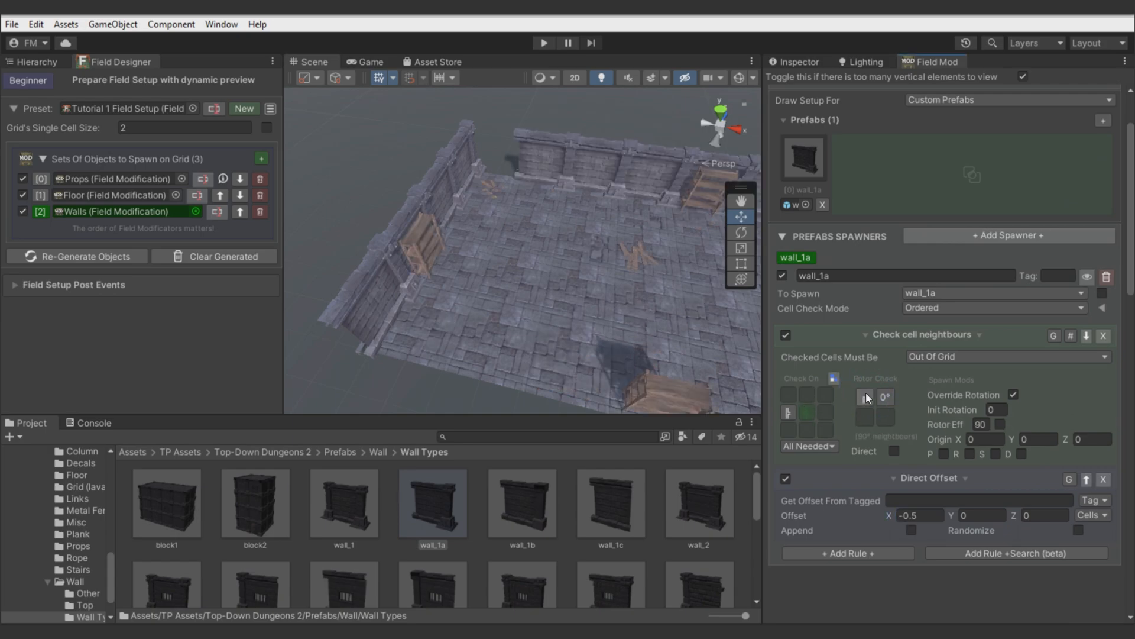
pyautogui.click(891, 418)
pyautogui.click(870, 420)
pyautogui.moveTo(553, 299); pyautogui.dragTo(518, 328, button='right')
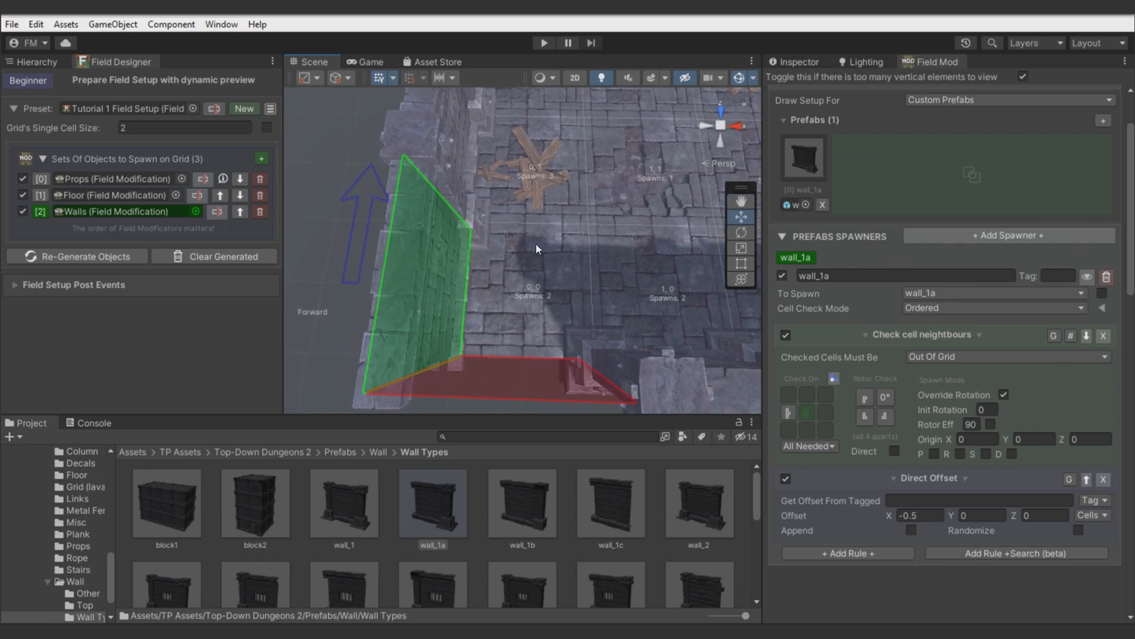
pyautogui.moveTo(502, 321); pyautogui.dragTo(501, 275, button='right')
pyautogui.press('s')
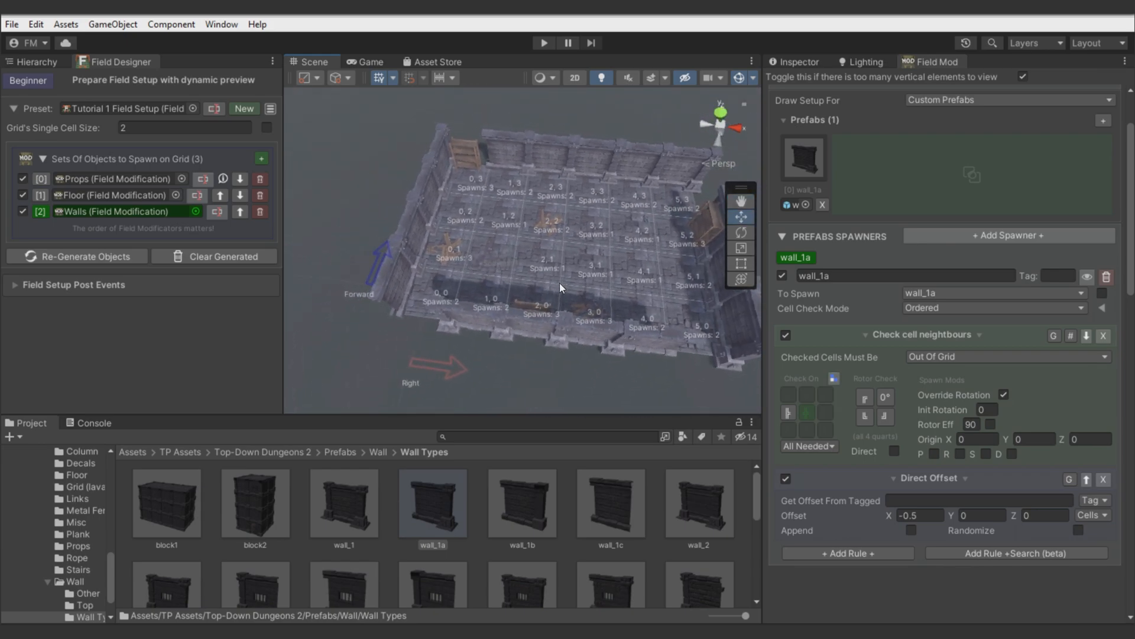
pyautogui.click(884, 416)
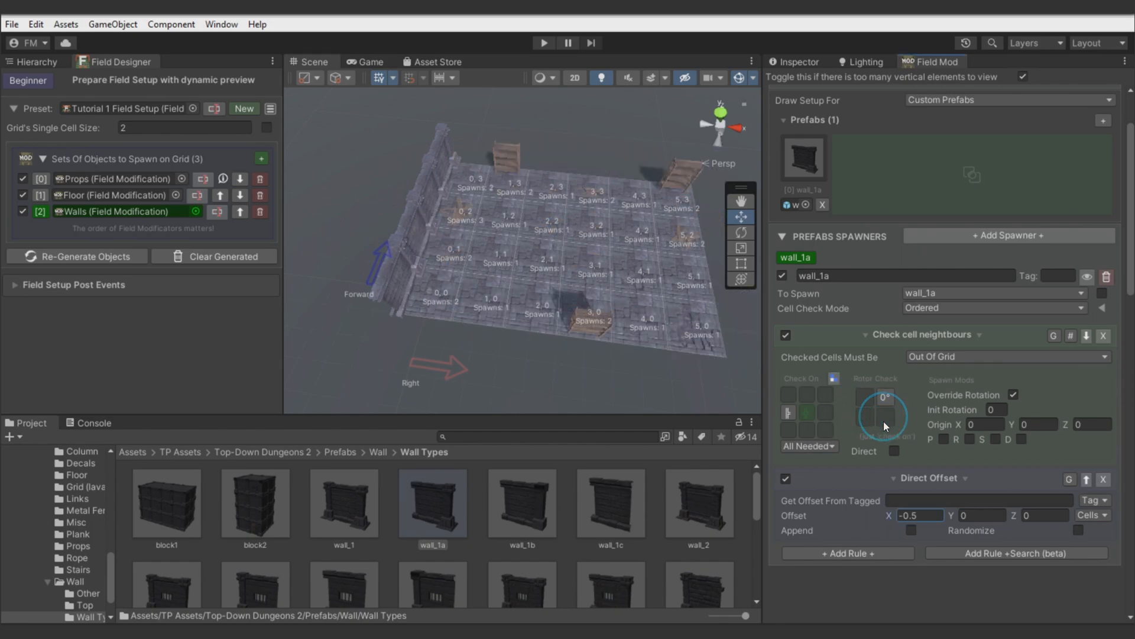
# Duplicate the wall_1a spawner and make the copy check only the upper neighbour cell with an Init Rotation of 90
pyautogui.rightClick(793, 257)
pyautogui.click(813, 260)
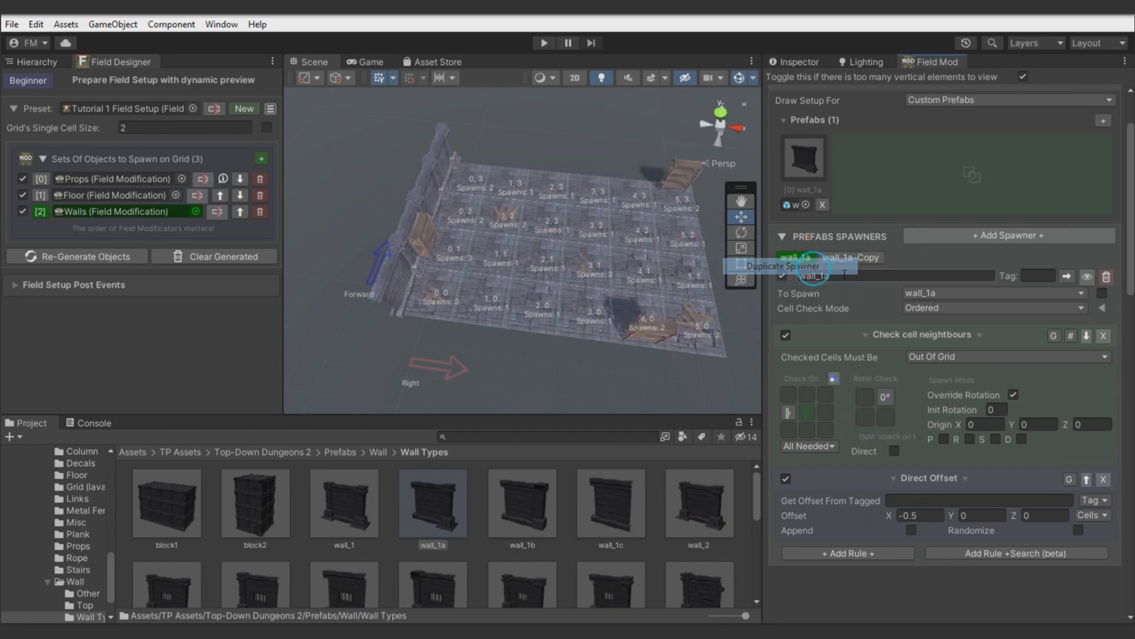
pyautogui.click(808, 394)
pyautogui.click(791, 409)
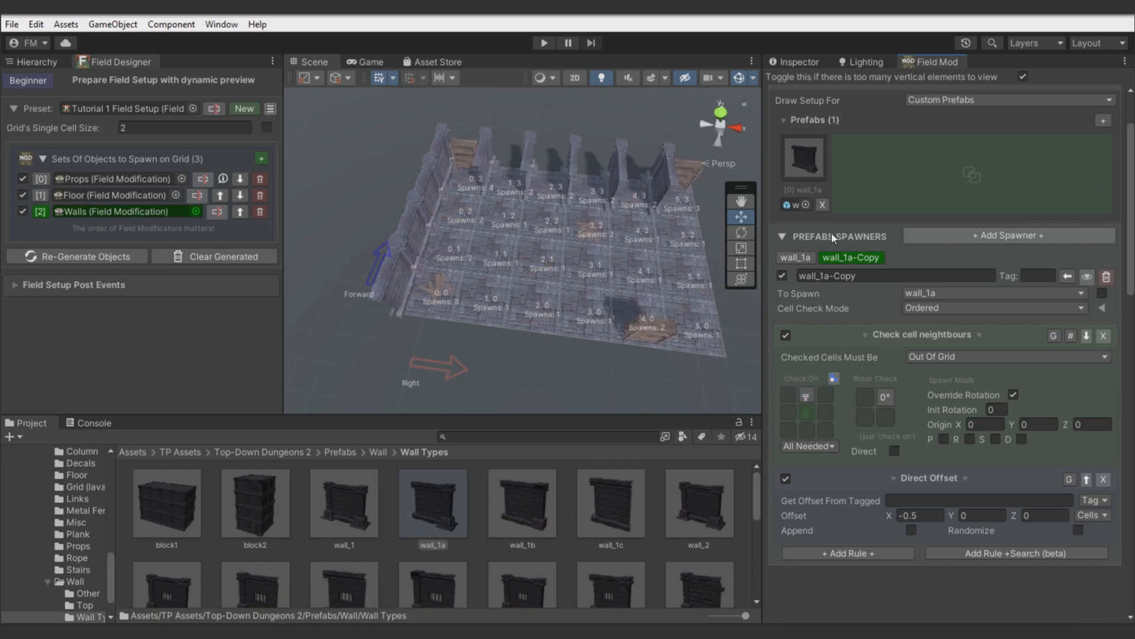
pyautogui.write('90')
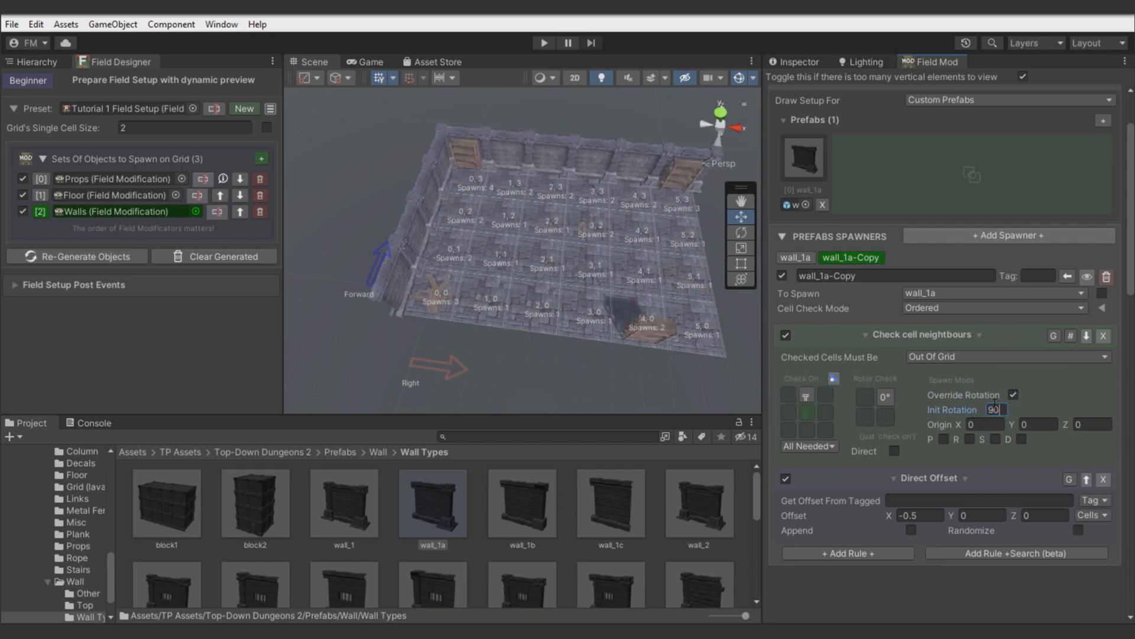
# Duplicate the wall_1a-Copy spawner and make the duplicate check the right neighbour cell with an Init Rotation of 180
pyautogui.rightClick(851, 257)
pyautogui.click(881, 261)
pyautogui.click(925, 261)
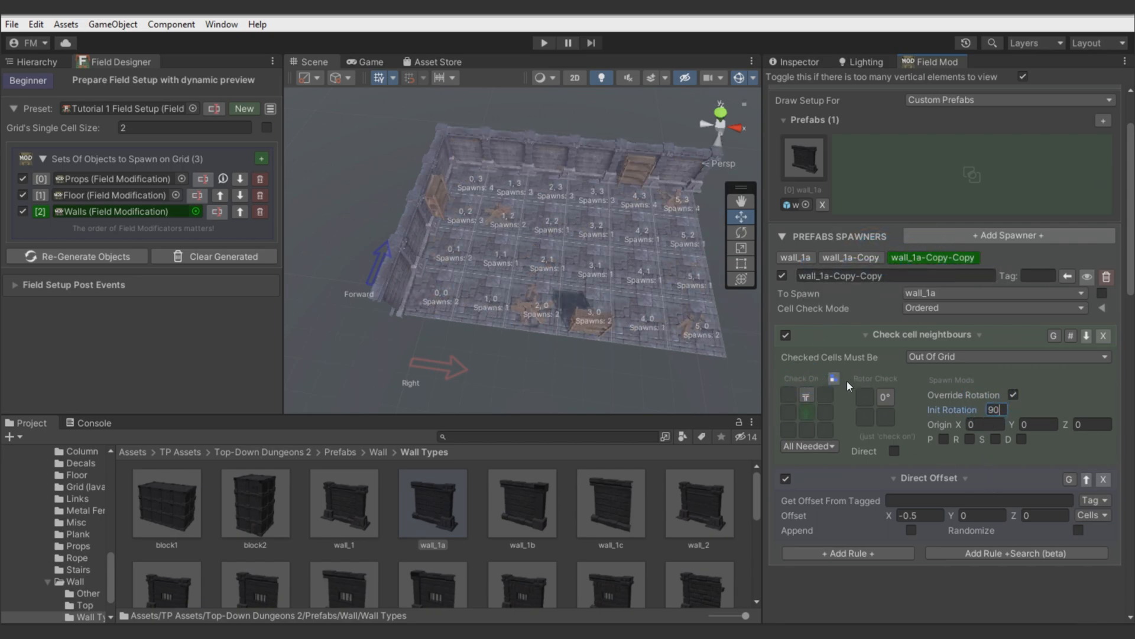
pyautogui.click(825, 412)
pyautogui.press('BackSpace')
pyautogui.press('BackSpace')
pyautogui.write('180')
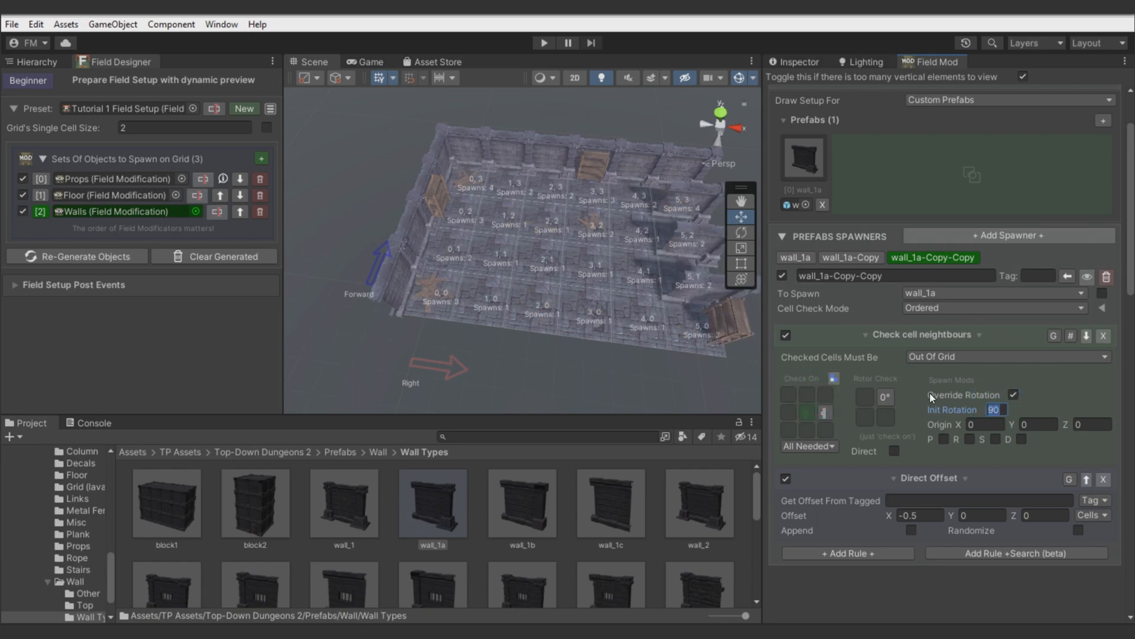
# Duplicate the wall_1a-Copy-Copy spawner, make the duplicate check the lower neighbour cell with Init Rotation 270, and hide the scene gizmos
pyautogui.rightClick(957, 257)
pyautogui.click(943, 270)
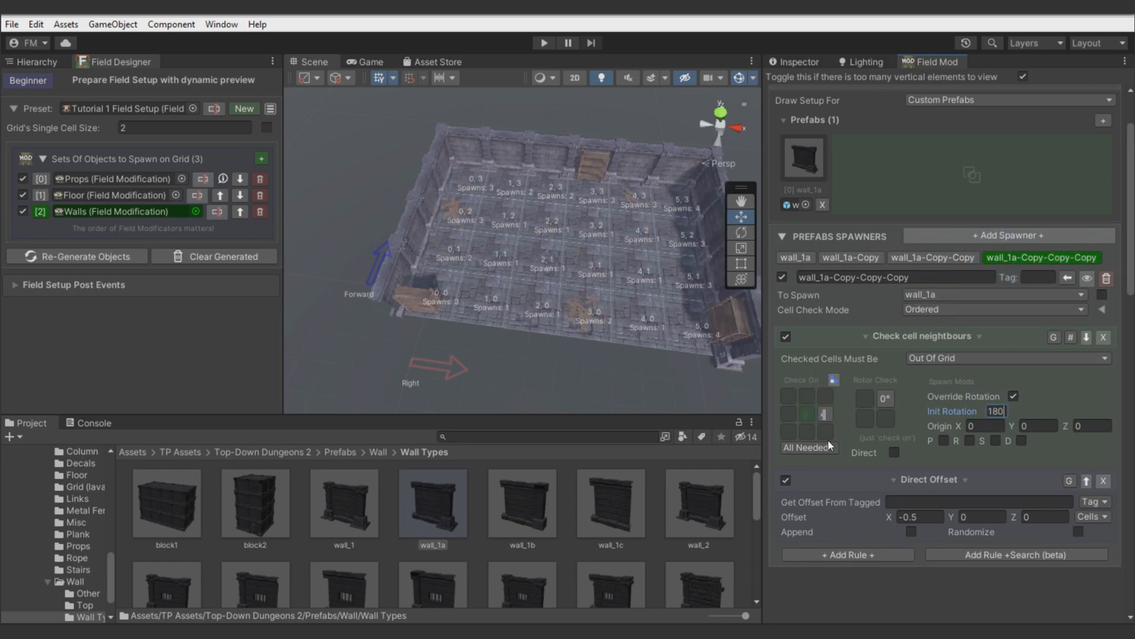
pyautogui.click(807, 431)
pyautogui.click(996, 411)
pyautogui.write('270')
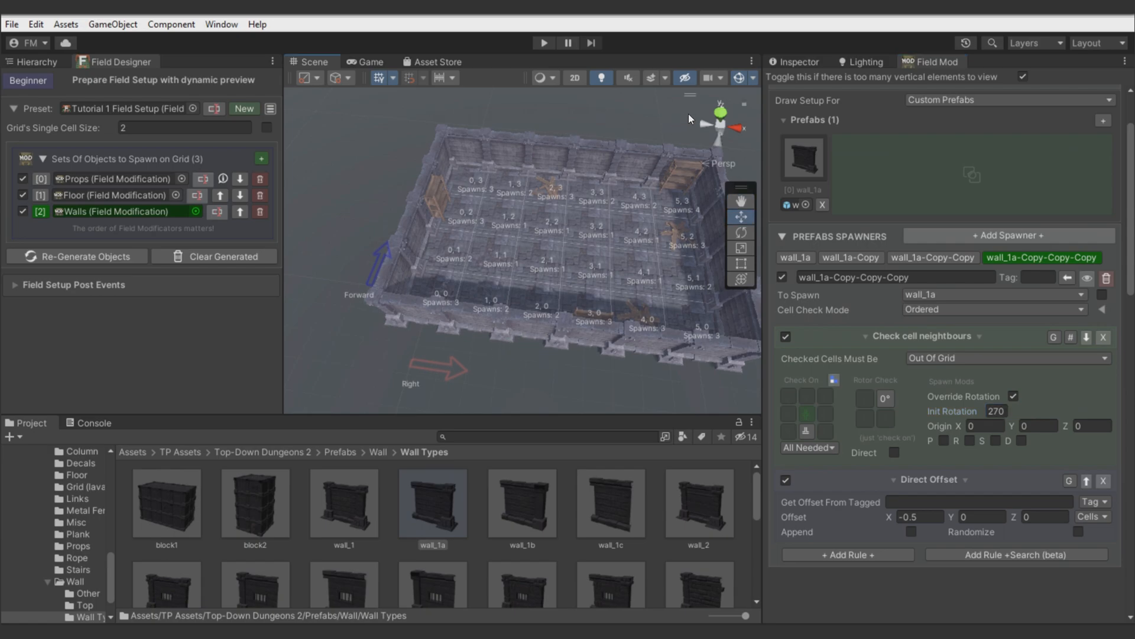
pyautogui.keyDown('alt'); pyautogui.moveTo(592, 361); pyautogui.dragTo(667, 305); pyautogui.keyUp('alt')
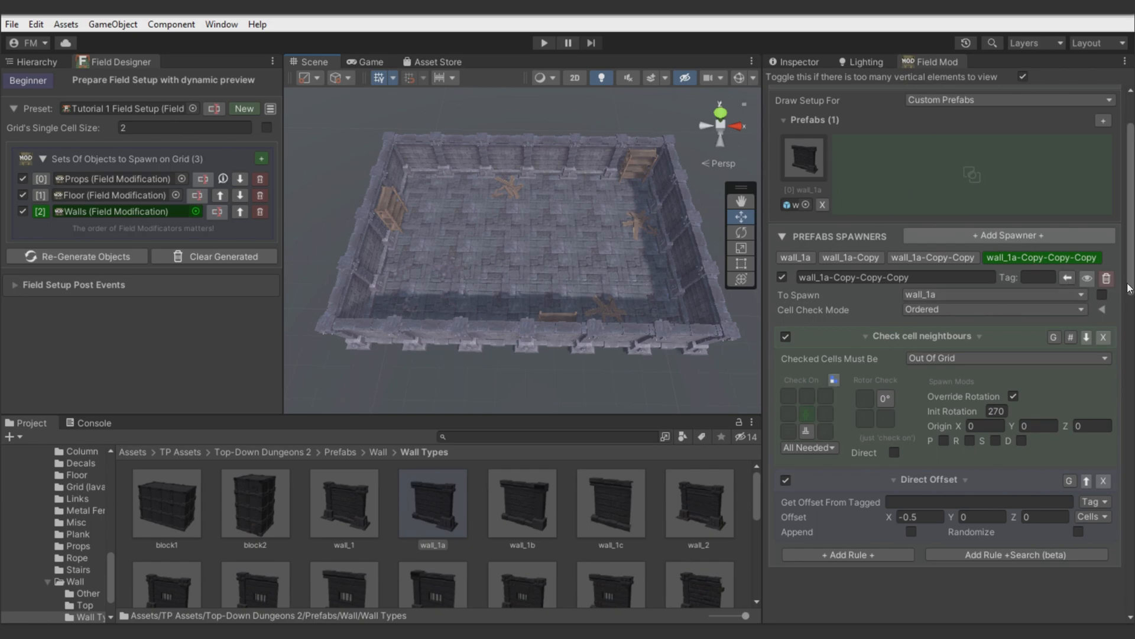
# Delete the three copied wall spawners and remove both the Check cell neighbours and Direct Offset rules from wall_1a
pyautogui.click(1108, 279)
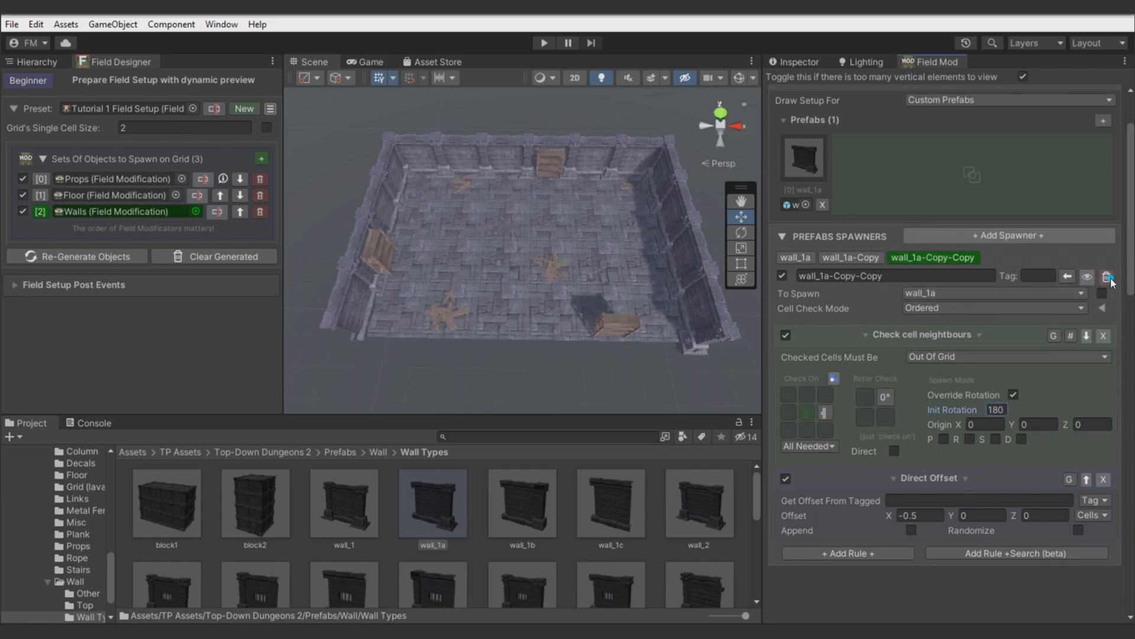
pyautogui.click(1108, 278)
pyautogui.click(1107, 277)
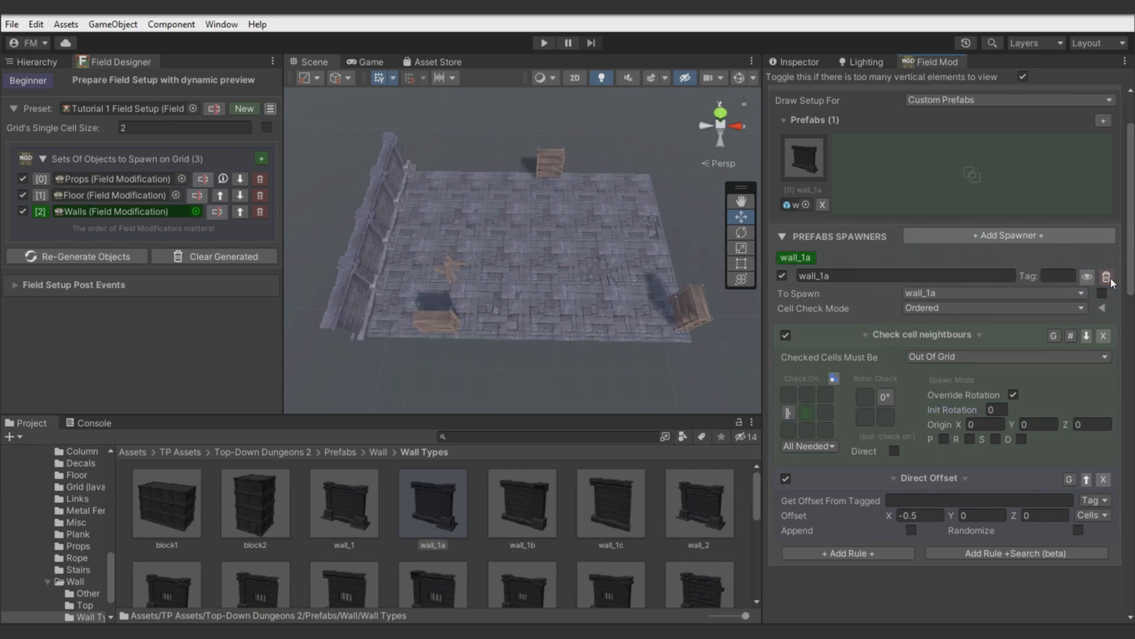
pyautogui.click(1103, 336)
pyautogui.click(1102, 334)
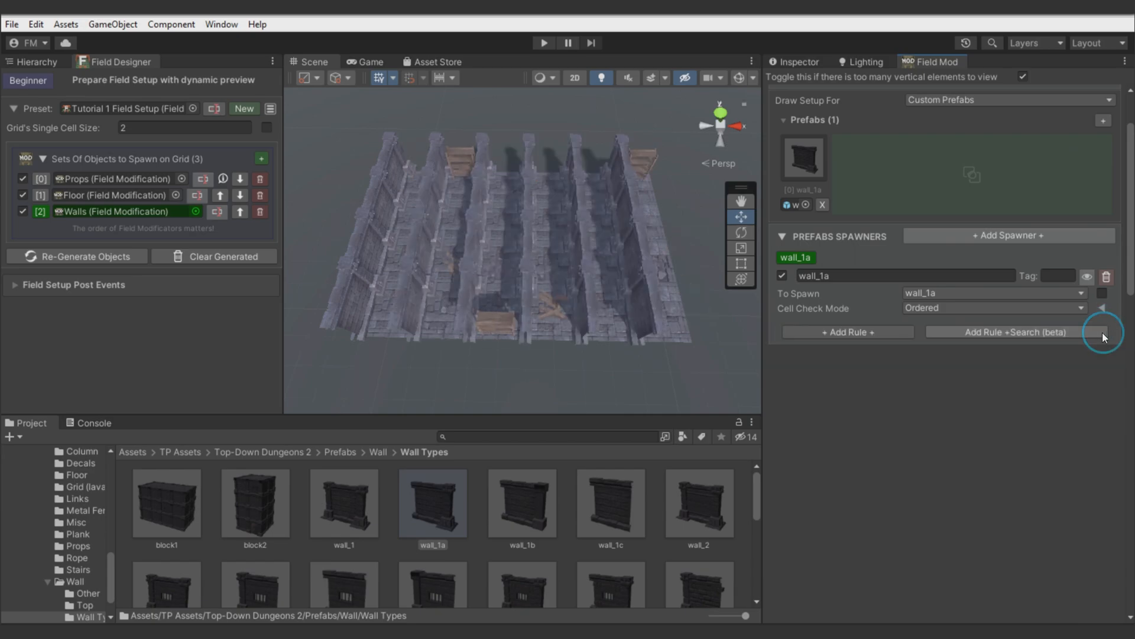
# Add a Wall Placer rule to the wall_1a spawner with Spawn On Each Side enabled and a Yaw Offset of 90
pyautogui.click(963, 331)
pyautogui.click(964, 393)
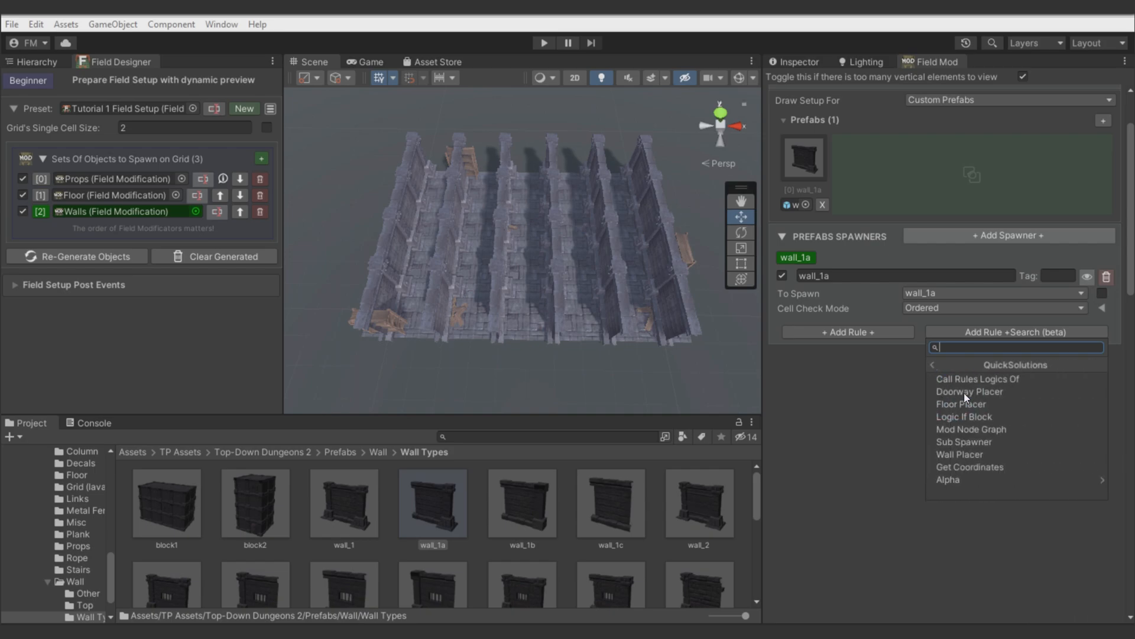
pyautogui.click(973, 453)
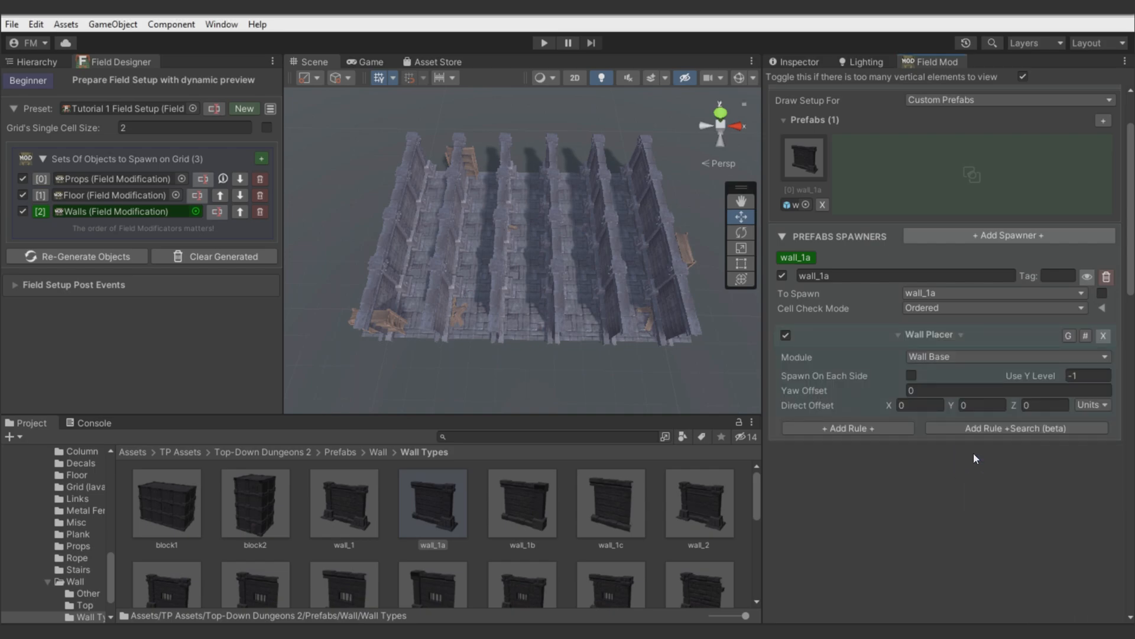
pyautogui.click(912, 374)
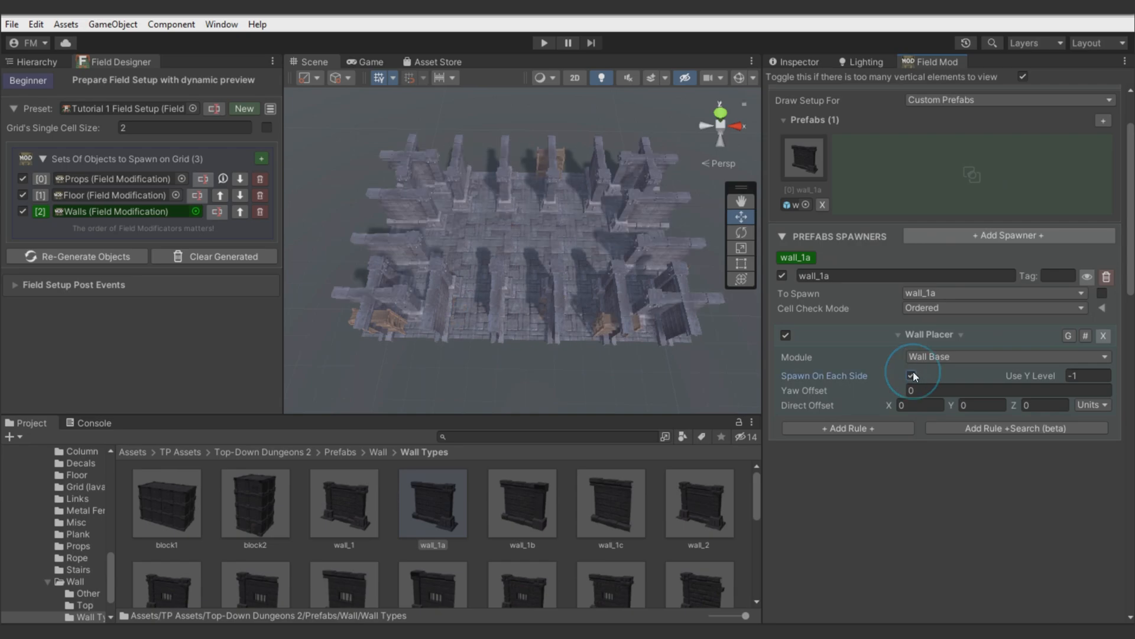
pyautogui.click(935, 389)
pyautogui.write('90')
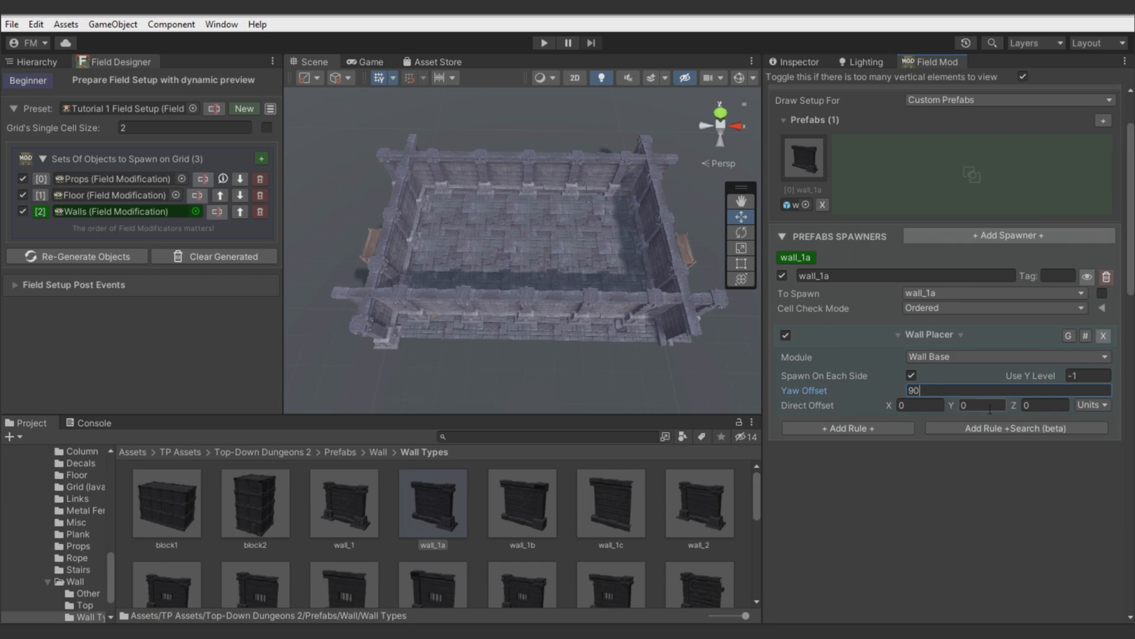
# Switch the Wall Placer's Direct Offset units to Cells and set its X offset to 0.5
pyautogui.click(1106, 405)
pyautogui.click(1084, 437)
pyautogui.click(923, 405)
pyautogui.write('-')
pyautogui.write('.5')
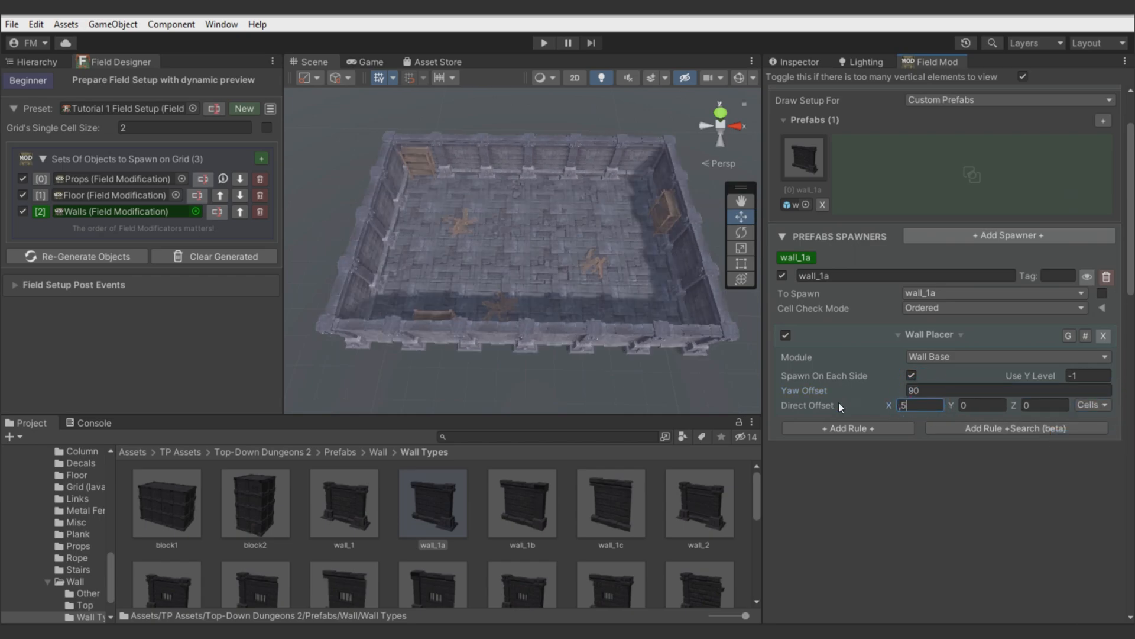
pyautogui.moveTo(554, 304); pyautogui.dragTo(556, 295, button='right')
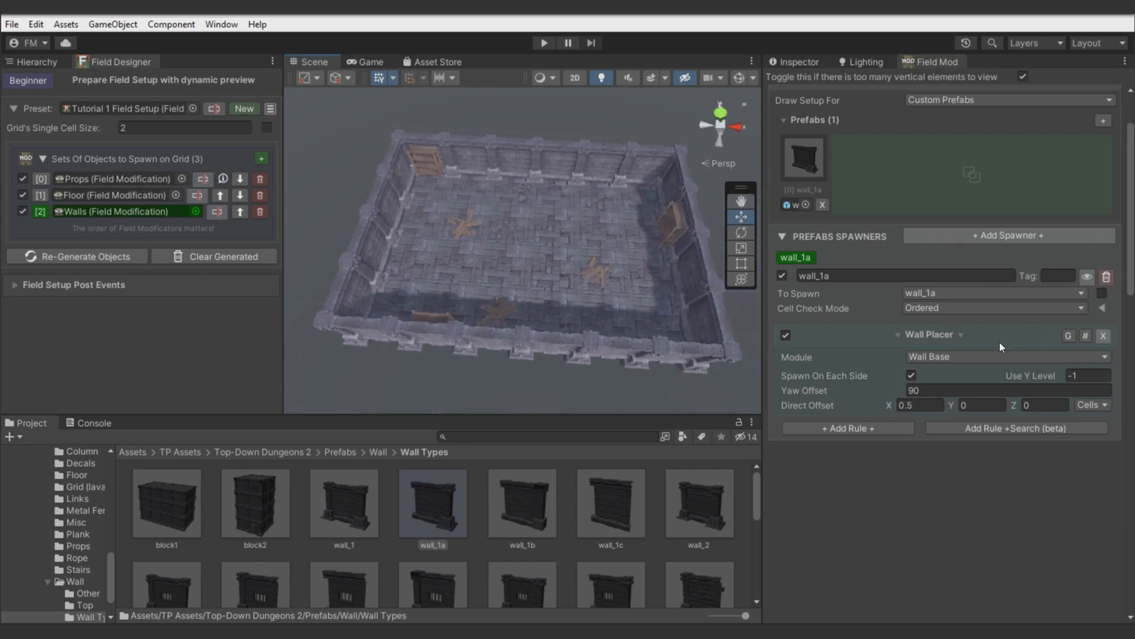
pyautogui.click(926, 356)
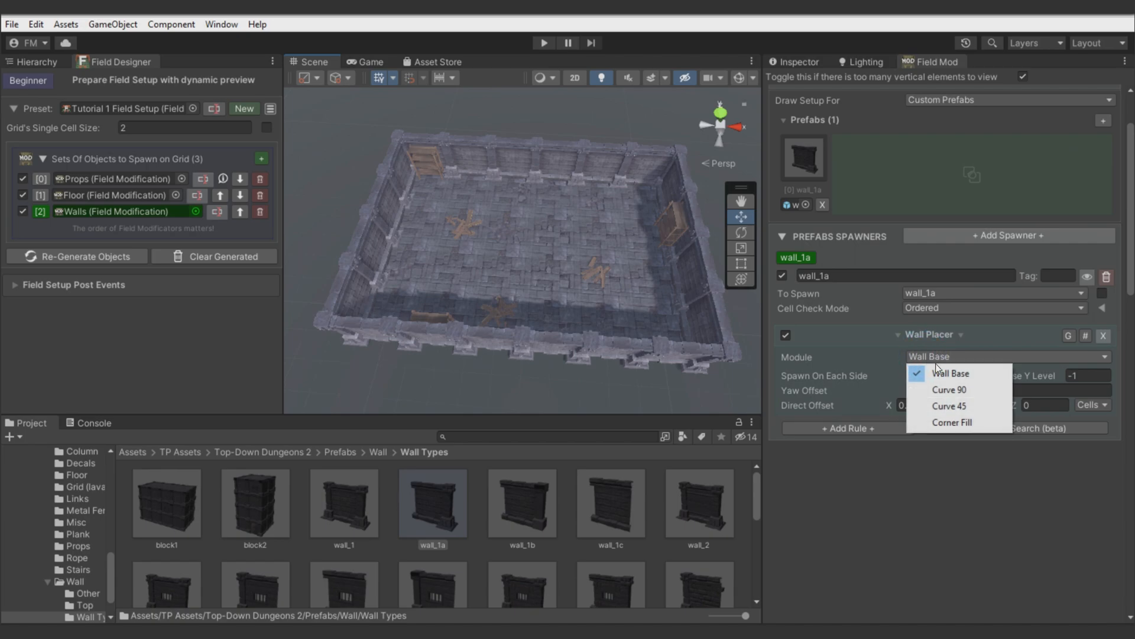
pyautogui.click(827, 367)
pyautogui.moveTo(621, 308); pyautogui.dragTo(644, 202, button='right')
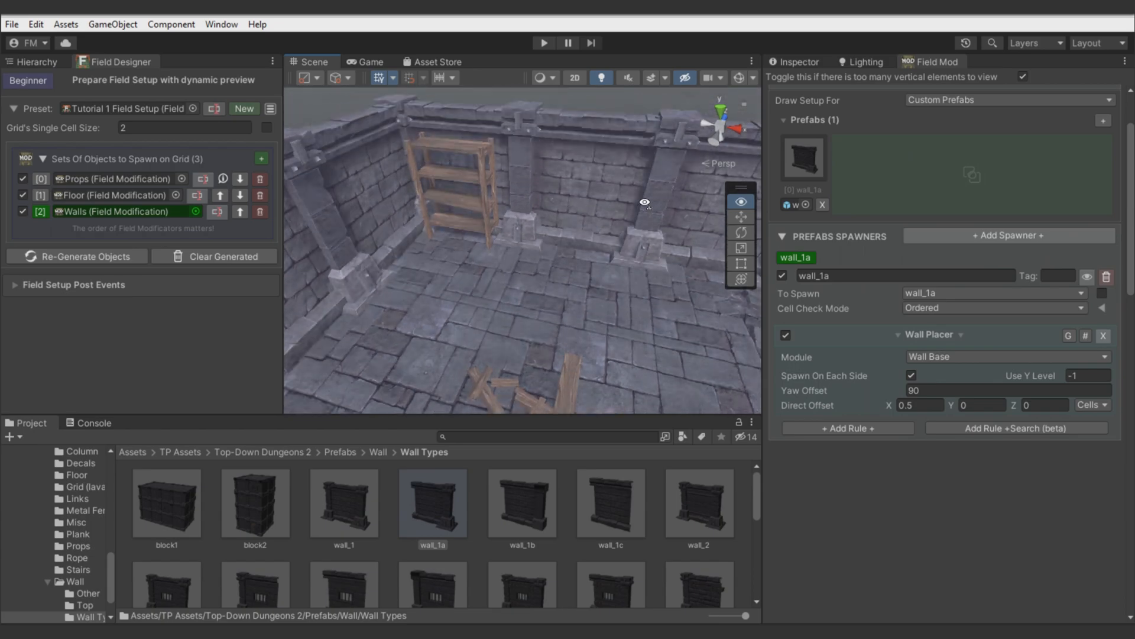
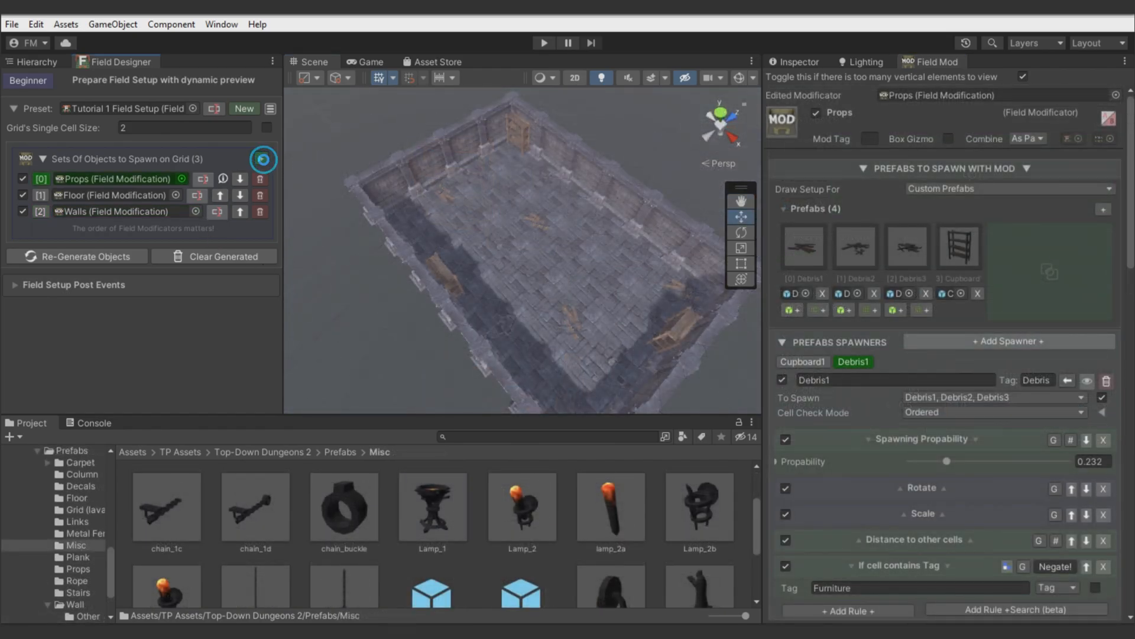
# Create a new field modification named Lighting in the field setup and open it for editing
pyautogui.click(263, 159)
pyautogui.click(214, 227)
pyautogui.write('Lighting')
pyautogui.press('Return')
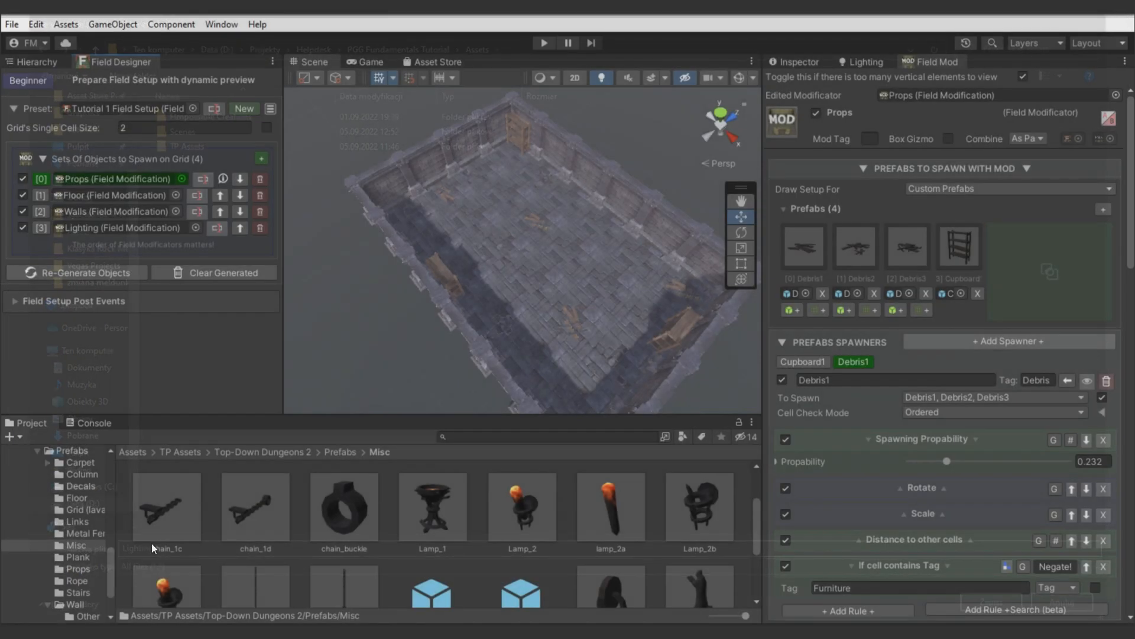
pyautogui.click(45, 228)
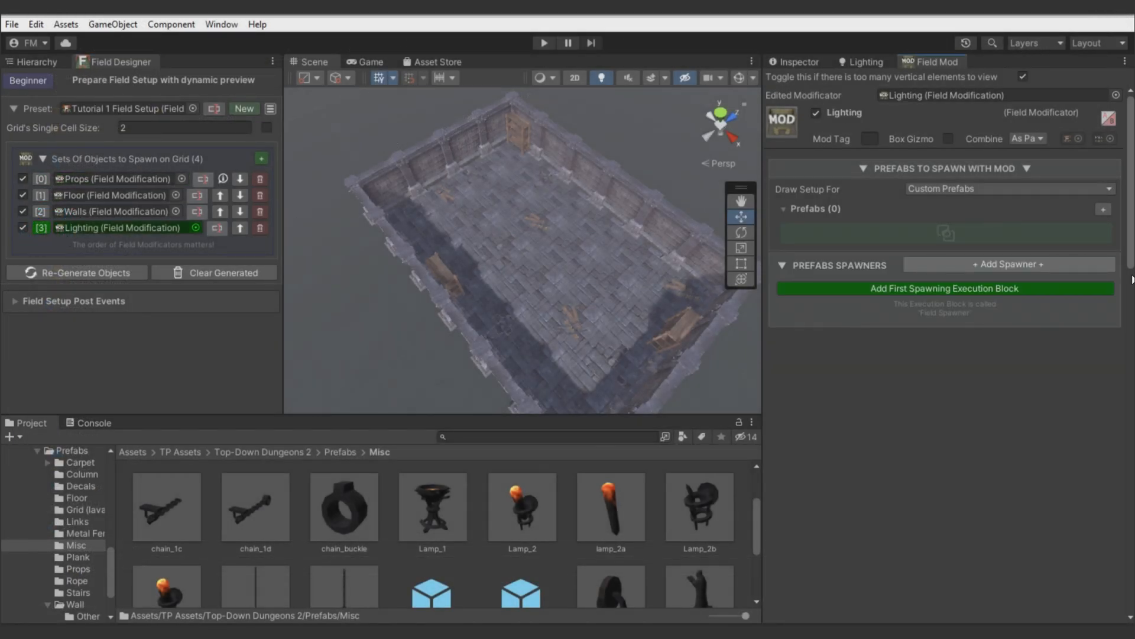
# Add the Lamp_2 prefab to the Lighting modificator, create a Lamp_2 spawner, and collapse the prefab section
pyautogui.moveTo(531, 515); pyautogui.dragTo(872, 231)
pyautogui.click(933, 364)
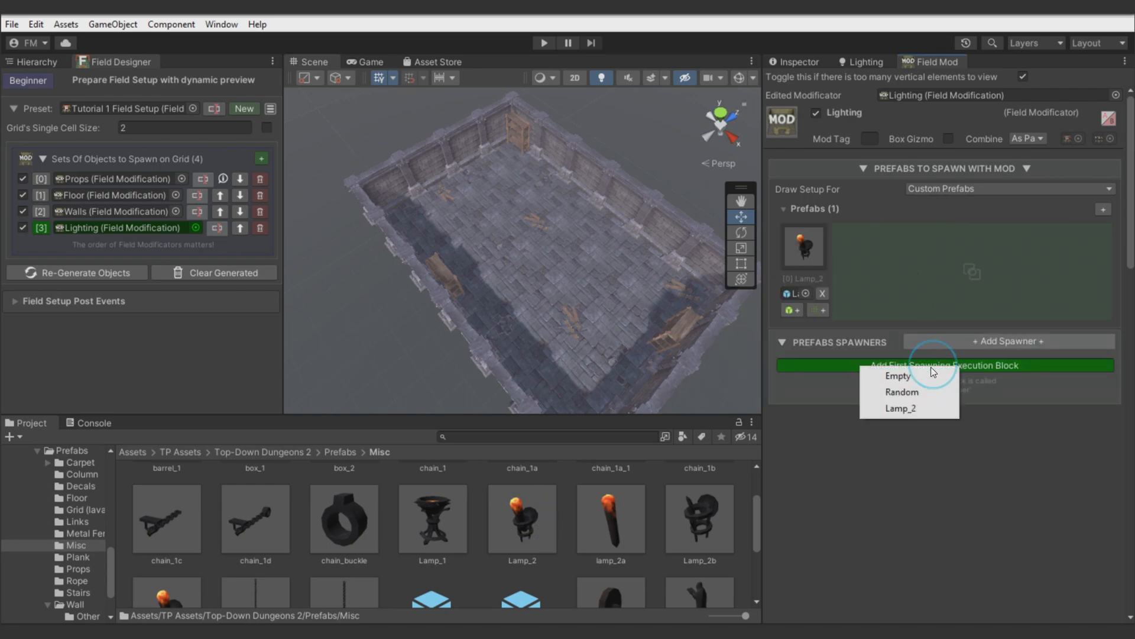
pyautogui.click(900, 408)
pyautogui.click(881, 169)
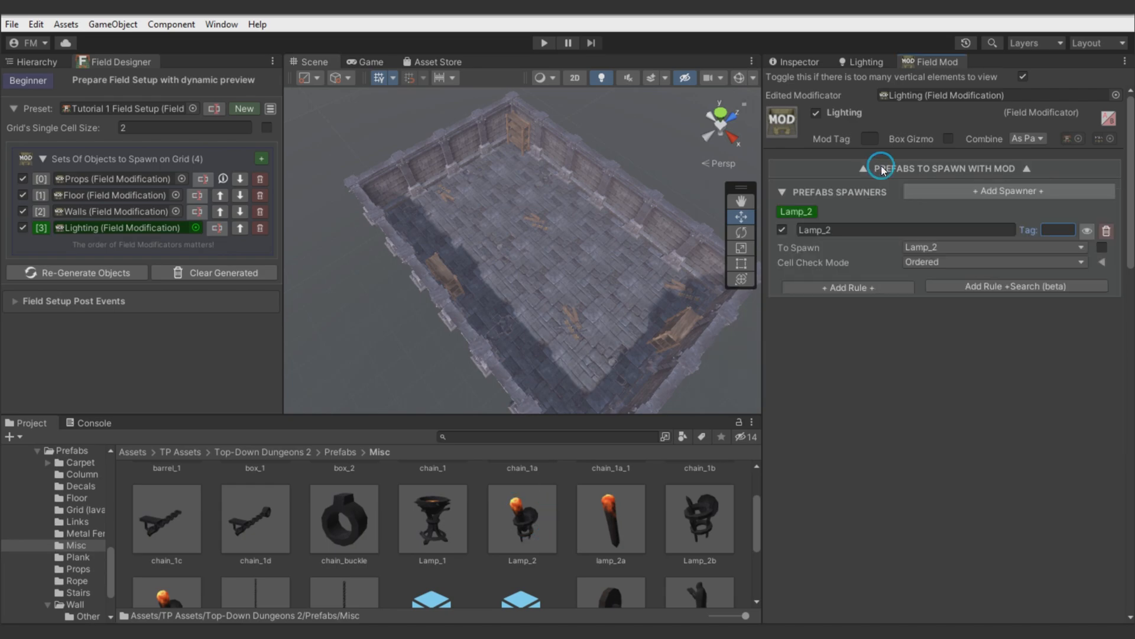
# Add a Get Coordinates rule to the Lamp_2 spawner that gets its coordinates from objects tagged Wall
pyautogui.click(950, 287)
pyautogui.write('get')
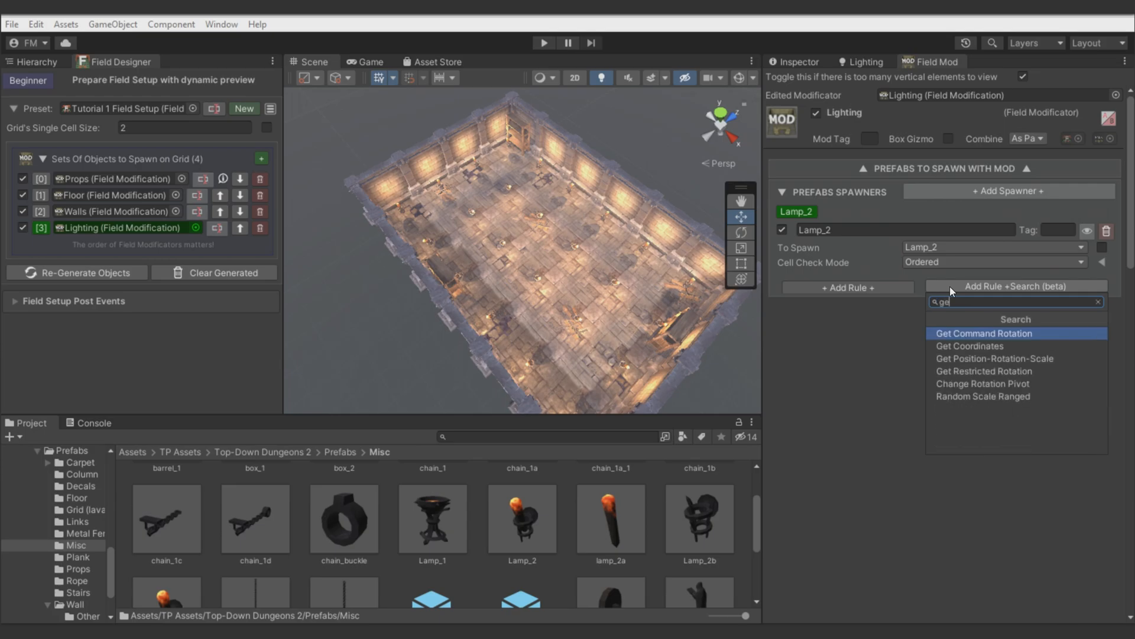
pyautogui.click(963, 342)
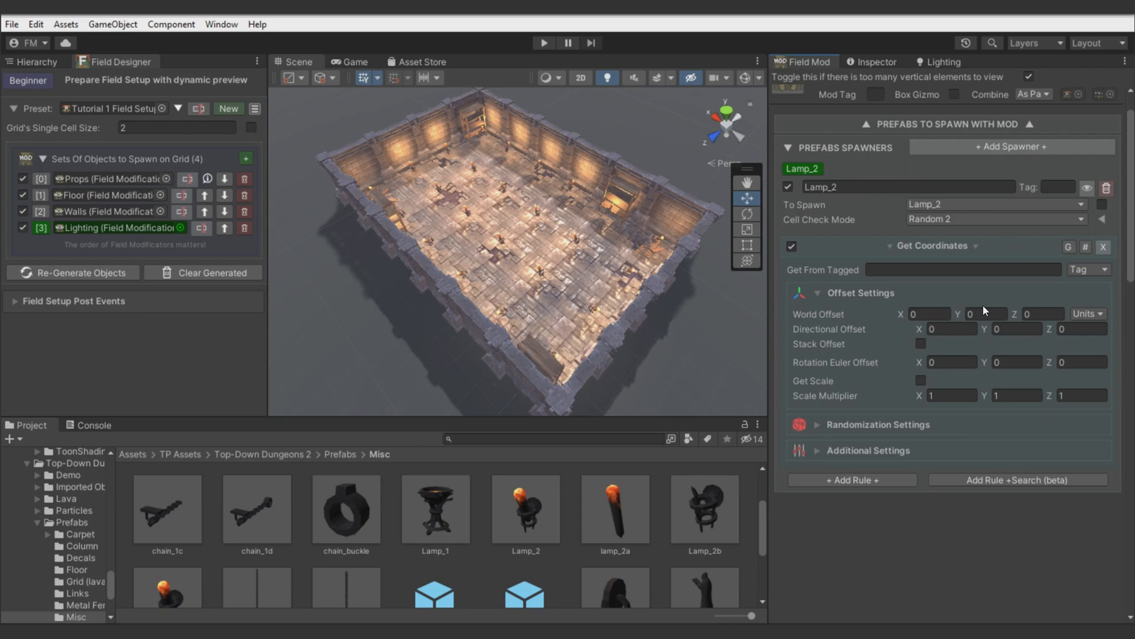
pyautogui.click(905, 270)
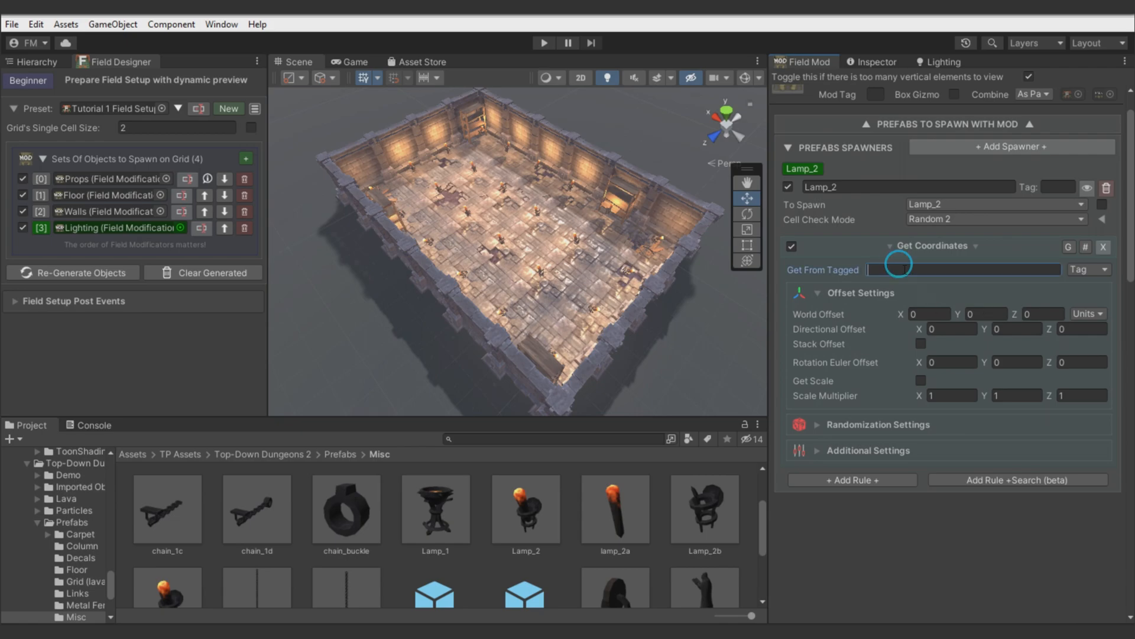
pyautogui.write('Wall')
pyautogui.click(751, 328)
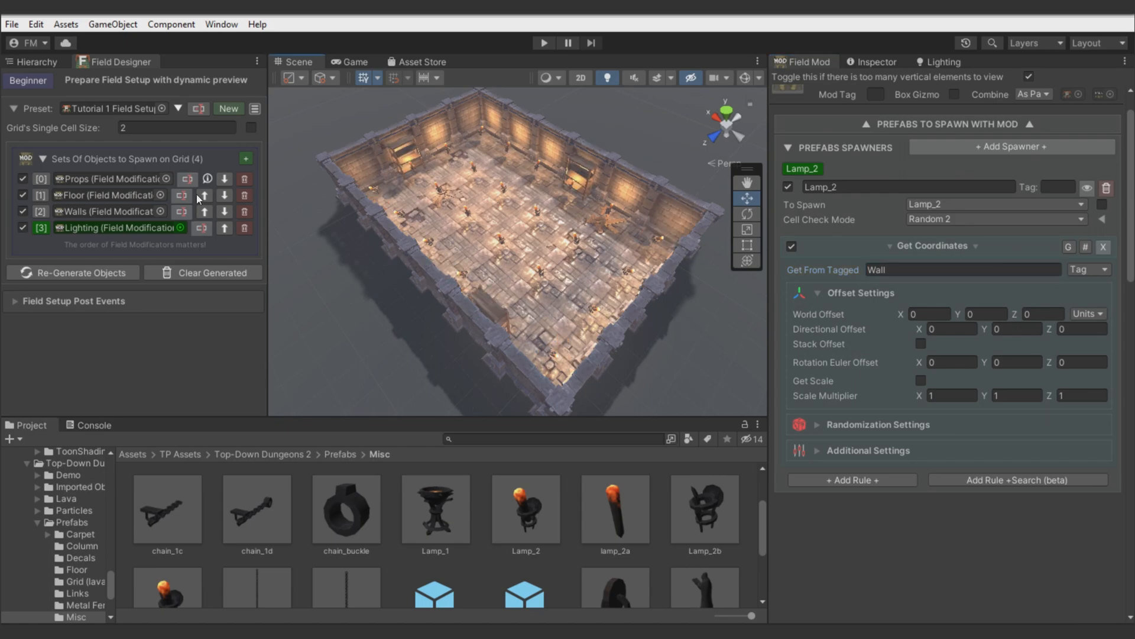
# Tag the wall_1a spawner in the Walls modificator as wall and return to the Lighting modificator
pyautogui.click(48, 214)
pyautogui.click(1049, 365)
pyautogui.write('w')
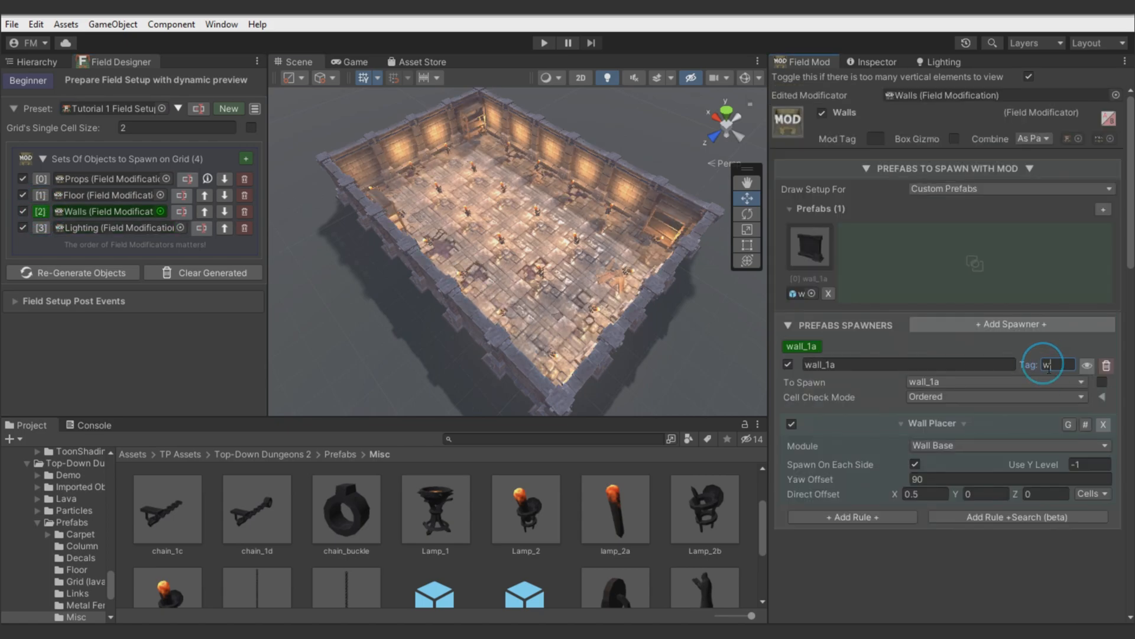
pyautogui.write('all')
pyautogui.click(637, 305)
pyautogui.click(42, 228)
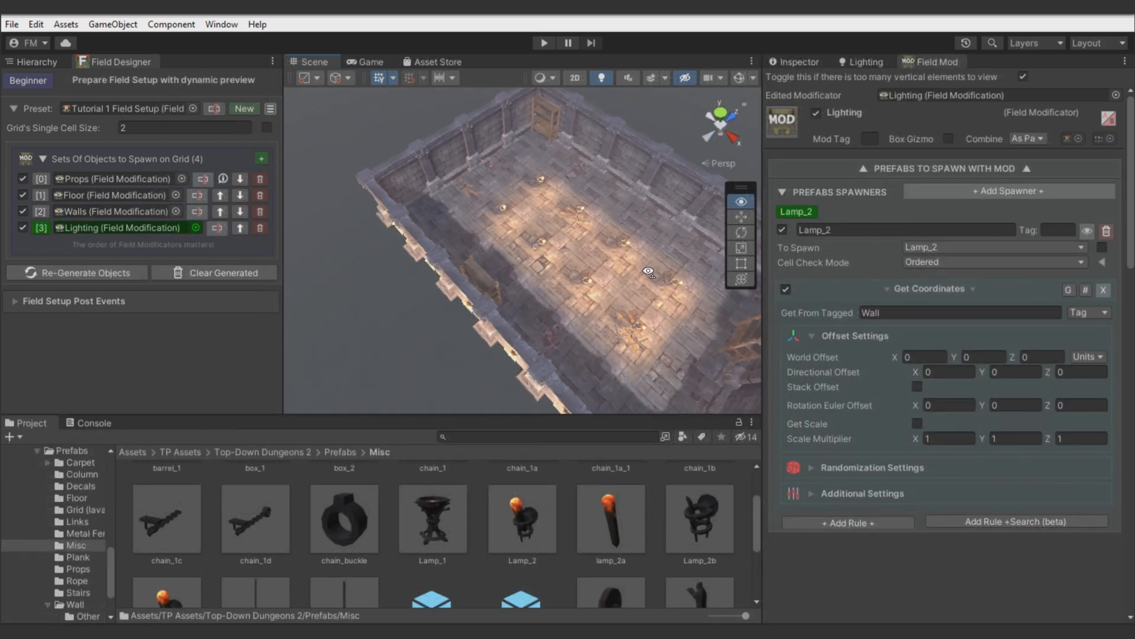
# Enable Dont Spawn If No Tagged in the Get Coordinates rule's Additional Settings
pyautogui.moveTo(662, 248); pyautogui.dragTo(582, 133, button='right')
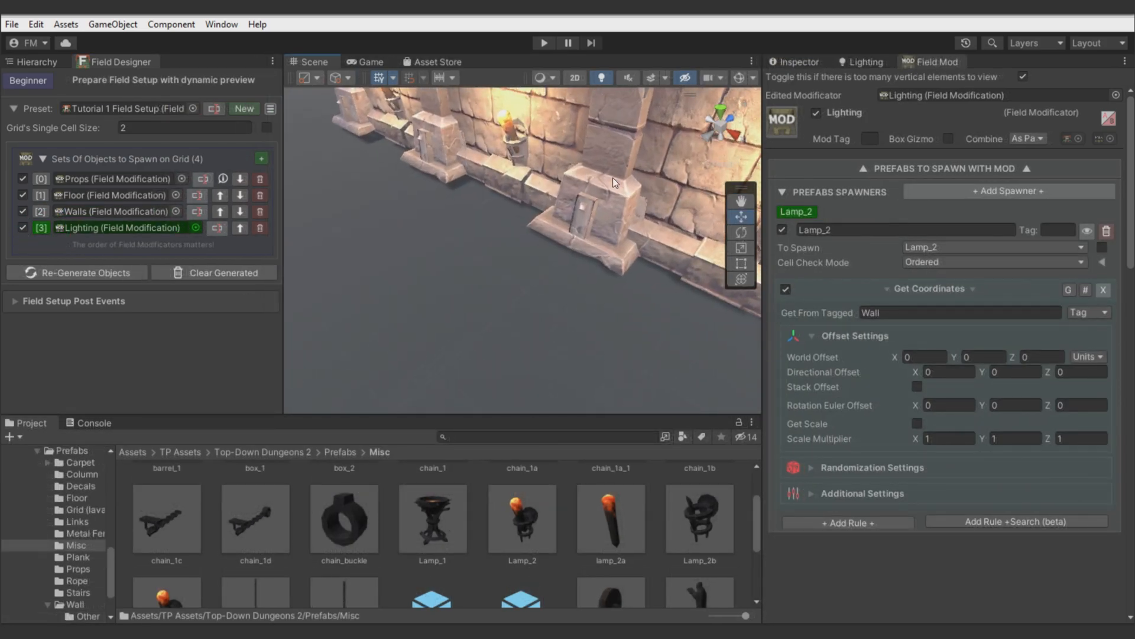
pyautogui.keyDown('alt'); pyautogui.moveTo(572, 216); pyautogui.dragTo(1004, 230); pyautogui.keyUp('alt')
pyautogui.moveTo(1004, 225); pyautogui.dragTo(719, 274, button='right')
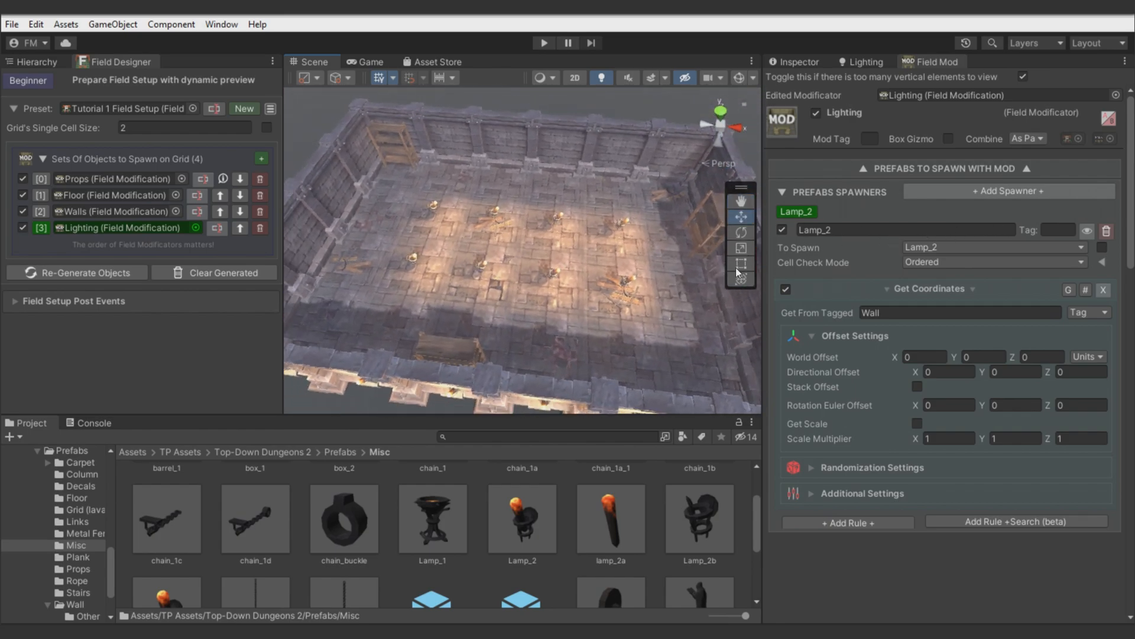
pyautogui.click(868, 493)
pyautogui.scroll(-3, 870, 491)
pyautogui.scroll(-2, 871, 491)
pyautogui.click(918, 417)
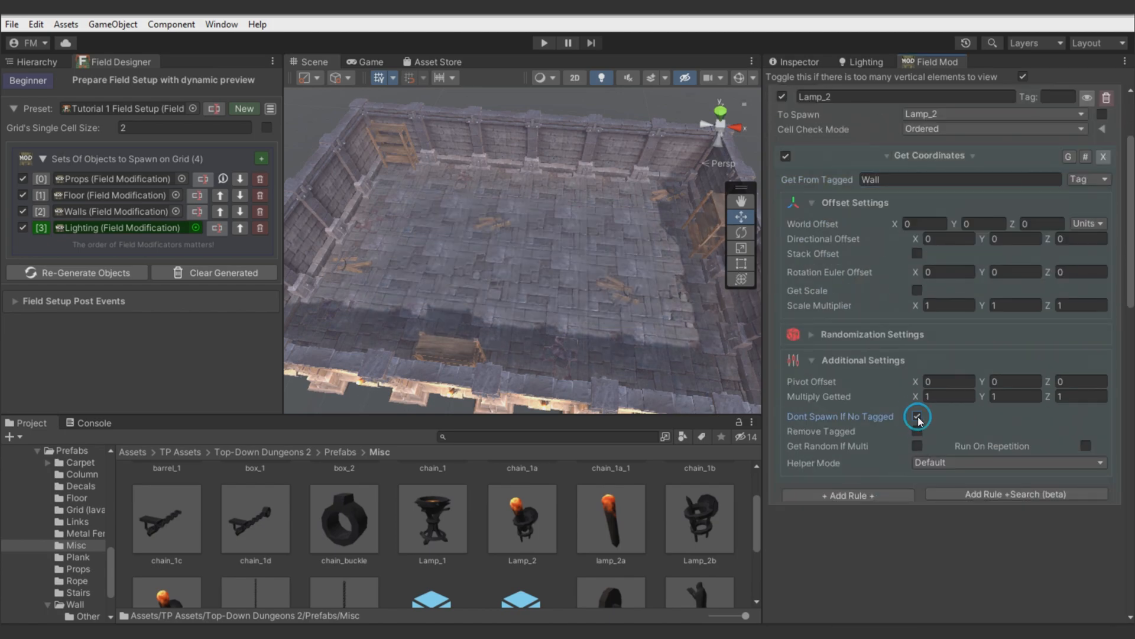
pyautogui.moveTo(660, 335); pyautogui.dragTo(669, 347, button='middle')
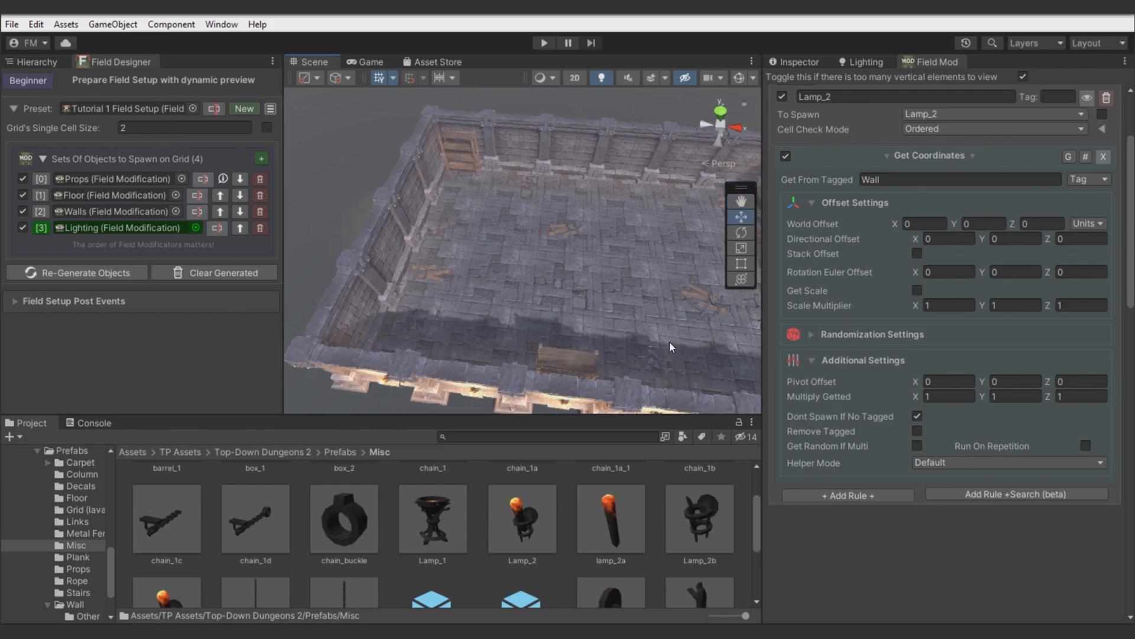
# Set the Get Coordinates rule's Rotation Euler Offset to 180 on Y
pyautogui.scroll(4, 874, 399)
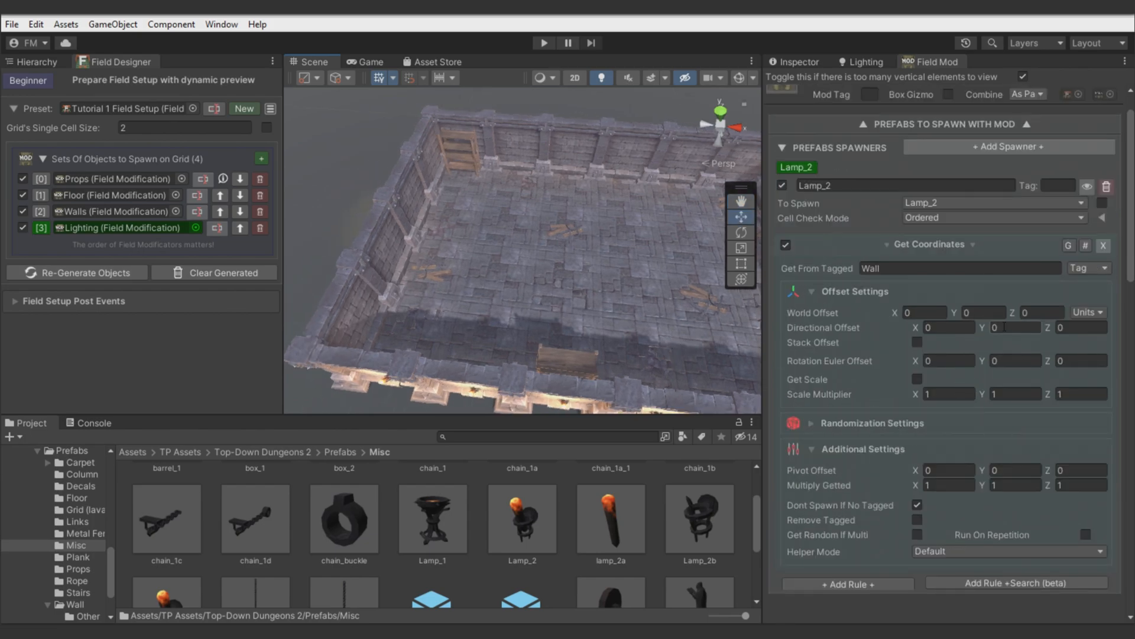
pyautogui.click(1008, 367)
pyautogui.write('180')
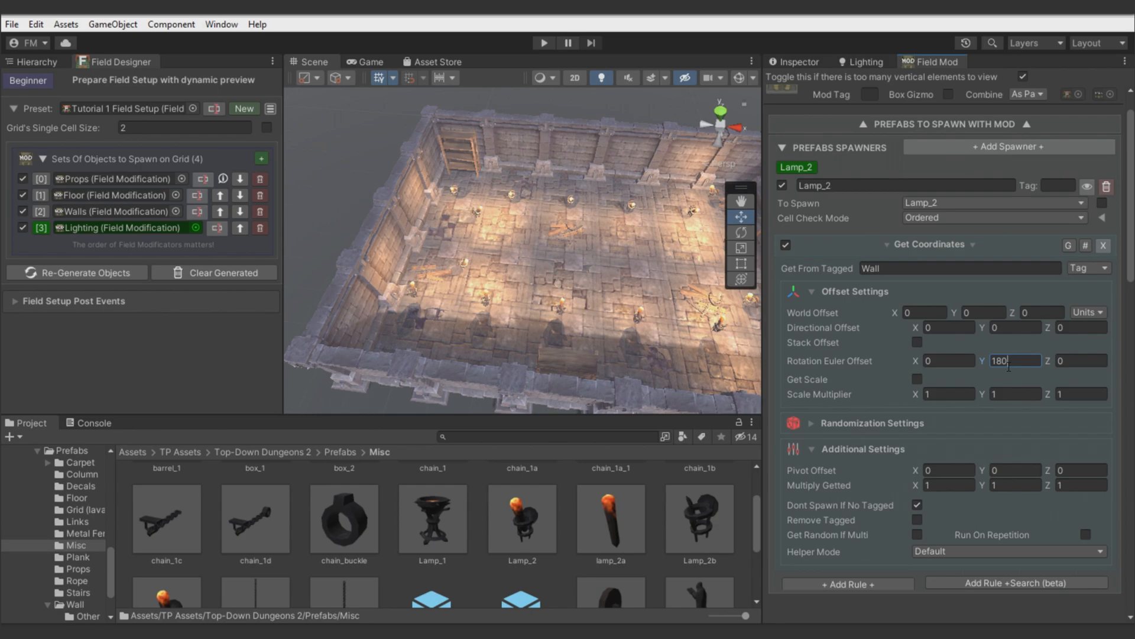
# Set the lamps' Directional Offset to X -1.85 and Y 0.5, keeping Z at 0
pyautogui.click(1048, 326)
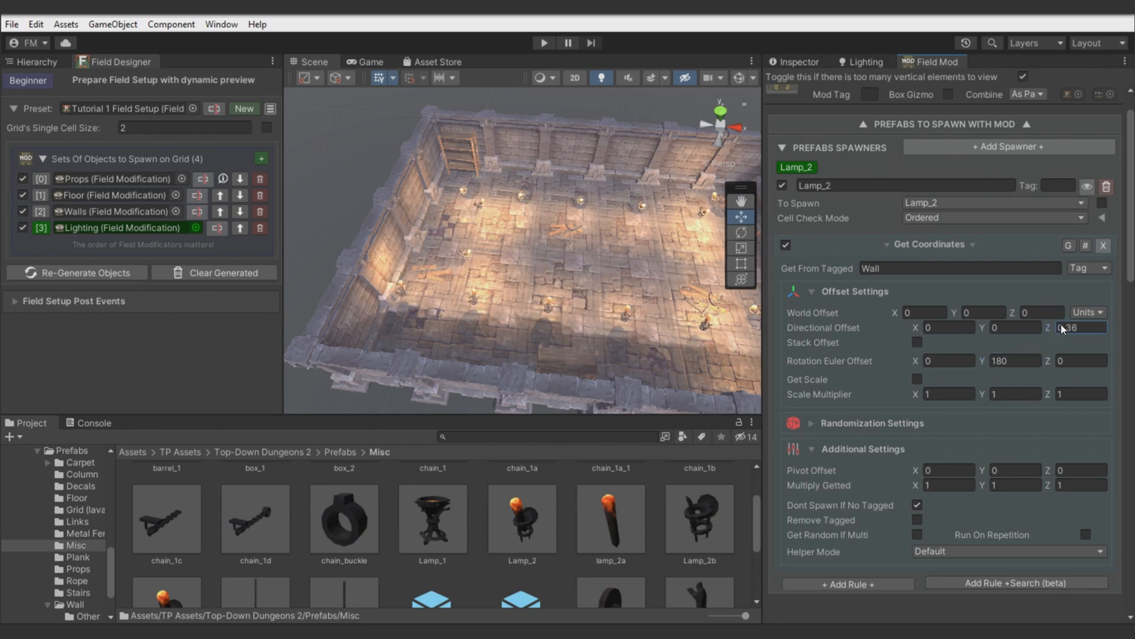
pyautogui.moveTo(915, 329); pyautogui.dragTo(871, 330)
pyautogui.press('w')
pyautogui.moveTo(627, 330); pyautogui.dragTo(473, 355, button='right')
pyautogui.moveTo(915, 328); pyautogui.dragTo(918, 328)
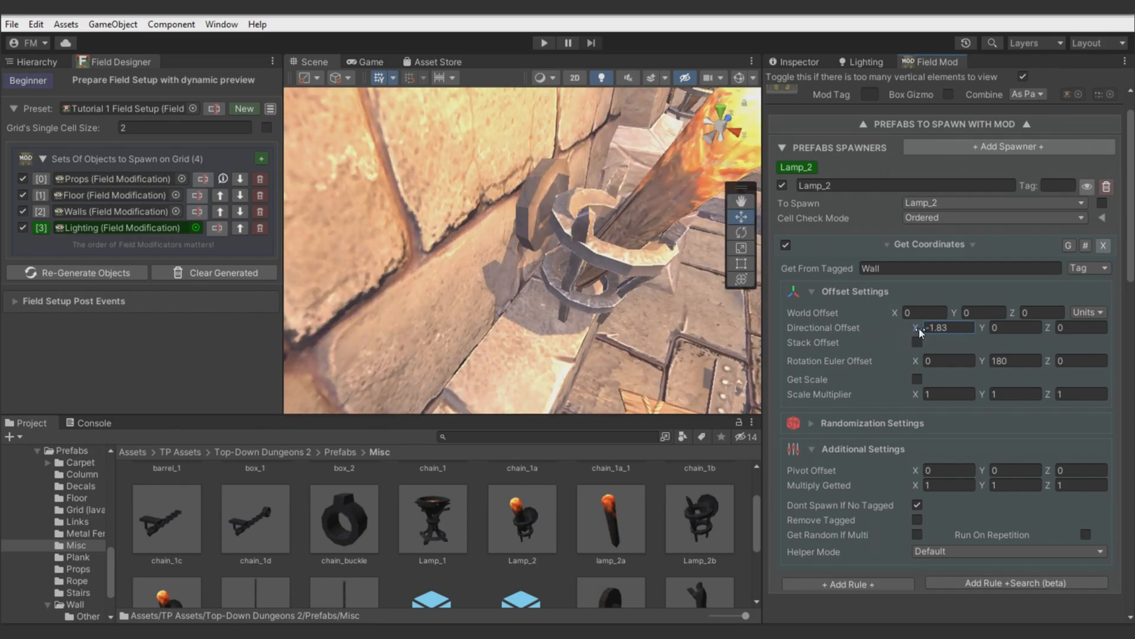
pyautogui.write('5')
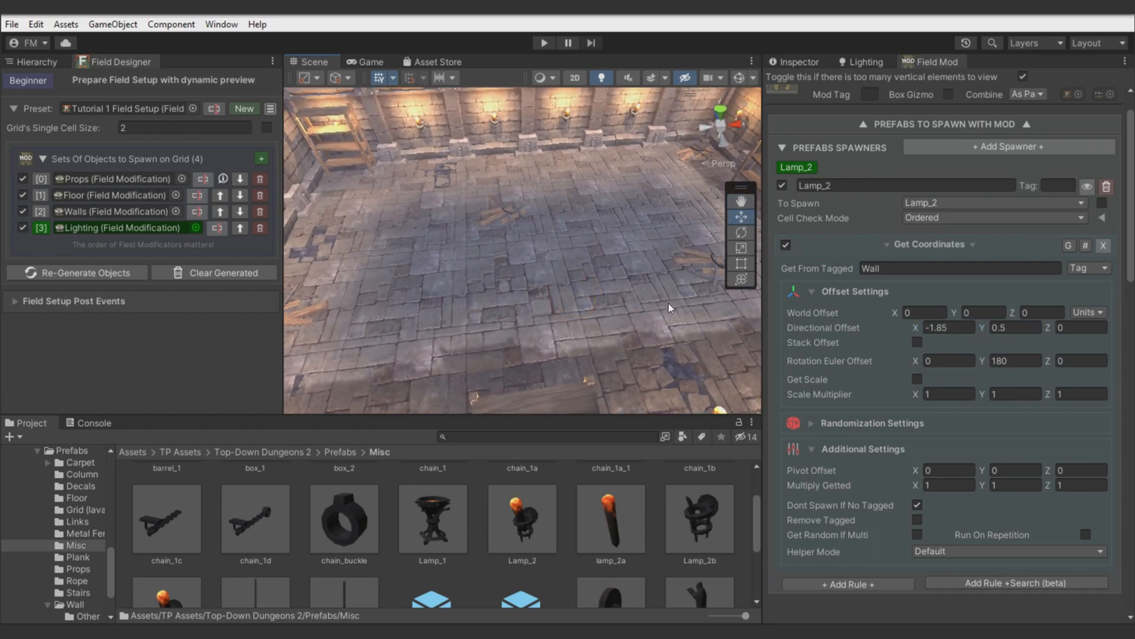
# Examine the lamp placement along the room's walls and behind the corner cupboard
pyautogui.scroll(-5, 669, 308)
pyautogui.moveTo(661, 312); pyautogui.dragTo(639, 356, button='middle')
pyautogui.scroll(2, 638, 349)
pyautogui.keyDown('alt'); pyautogui.moveTo(640, 329); pyautogui.dragTo(544, 249); pyautogui.keyUp('alt')
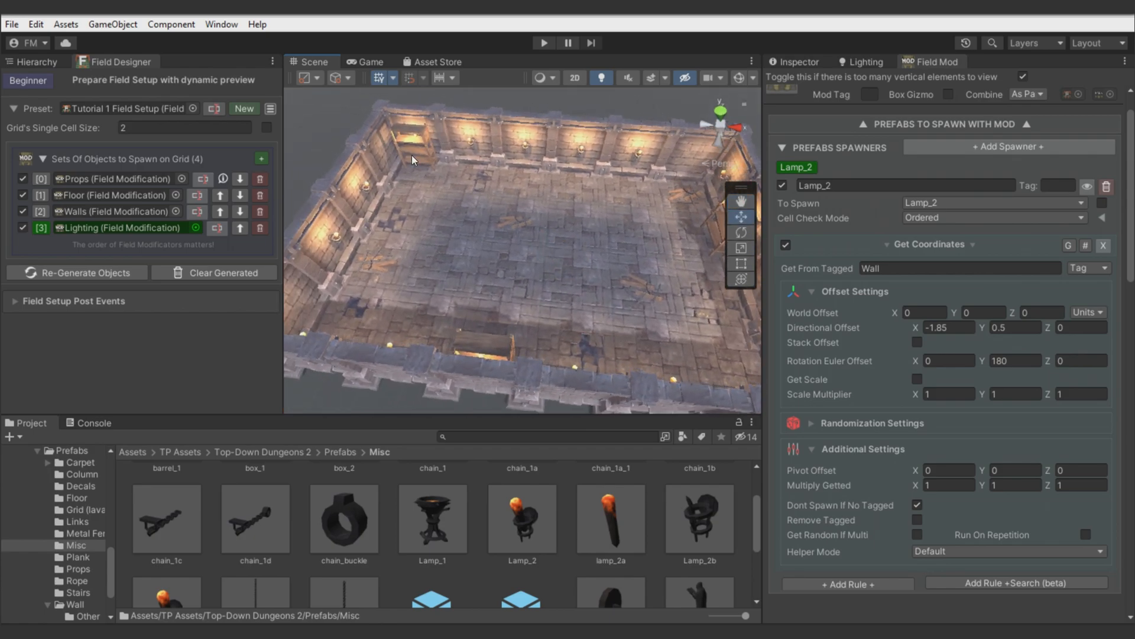
pyautogui.press('w')
pyautogui.moveTo(433, 199); pyautogui.dragTo(531, 229, button='right')
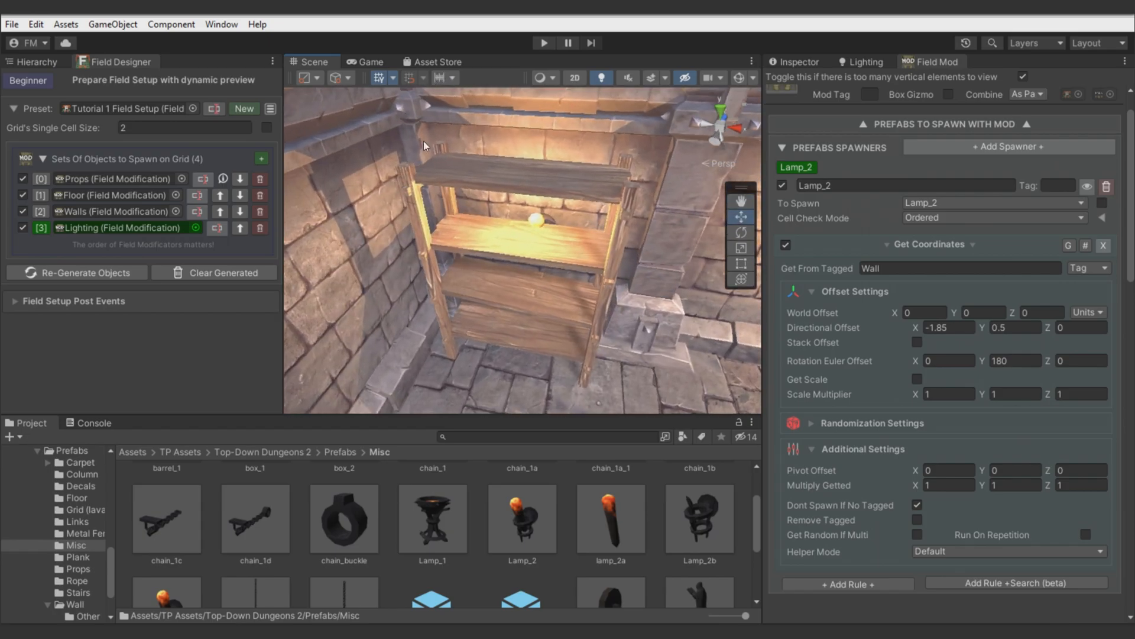
pyautogui.press('s')
pyautogui.moveTo(616, 334); pyautogui.dragTo(513, 352, button='right')
pyautogui.scroll(-4, 859, 436)
pyautogui.scroll(4, 859, 436)
# Collapse the Get Coordinates rule and add an If cell contains Tag rule with the tag Furniture to the Lamp_2 spawner
pyautogui.click(915, 240)
pyautogui.click(951, 269)
pyautogui.write('if')
pyautogui.press('Return')
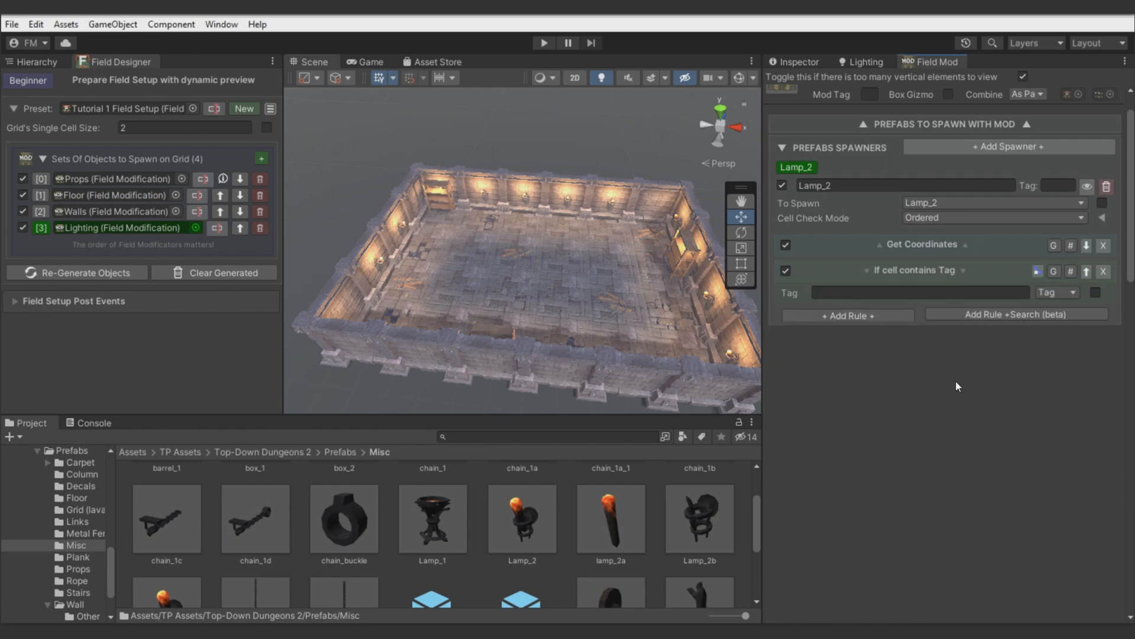
pyautogui.write('Furniture')
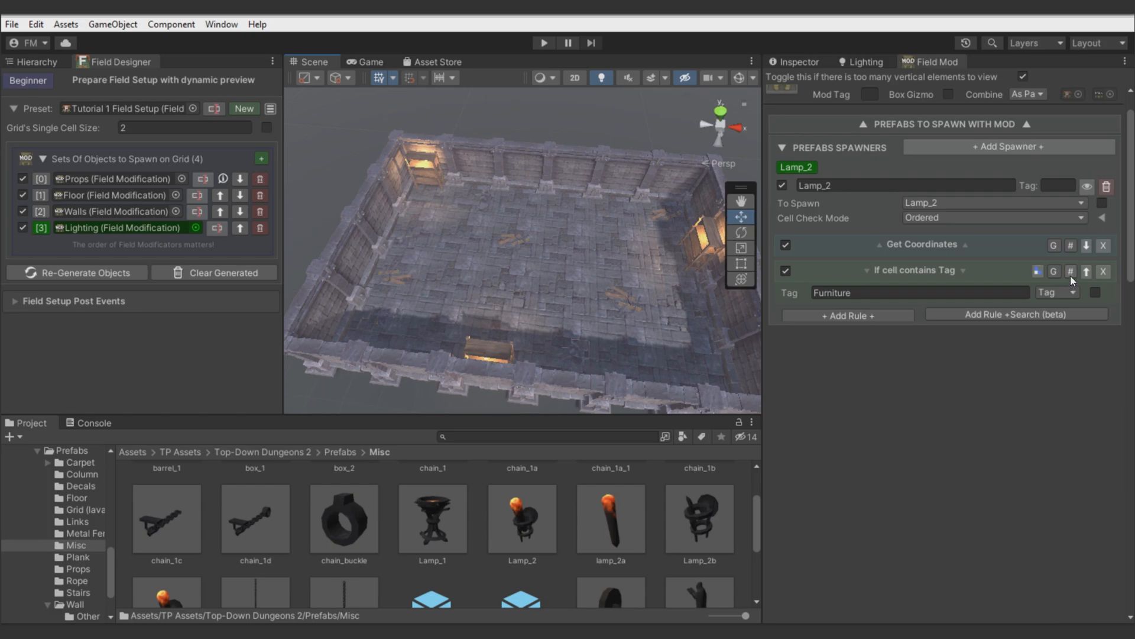
# Negate the If cell contains Tag rule for Furniture and set the Lamp_2 spawner's own tag to Light
pyautogui.click(1071, 275)
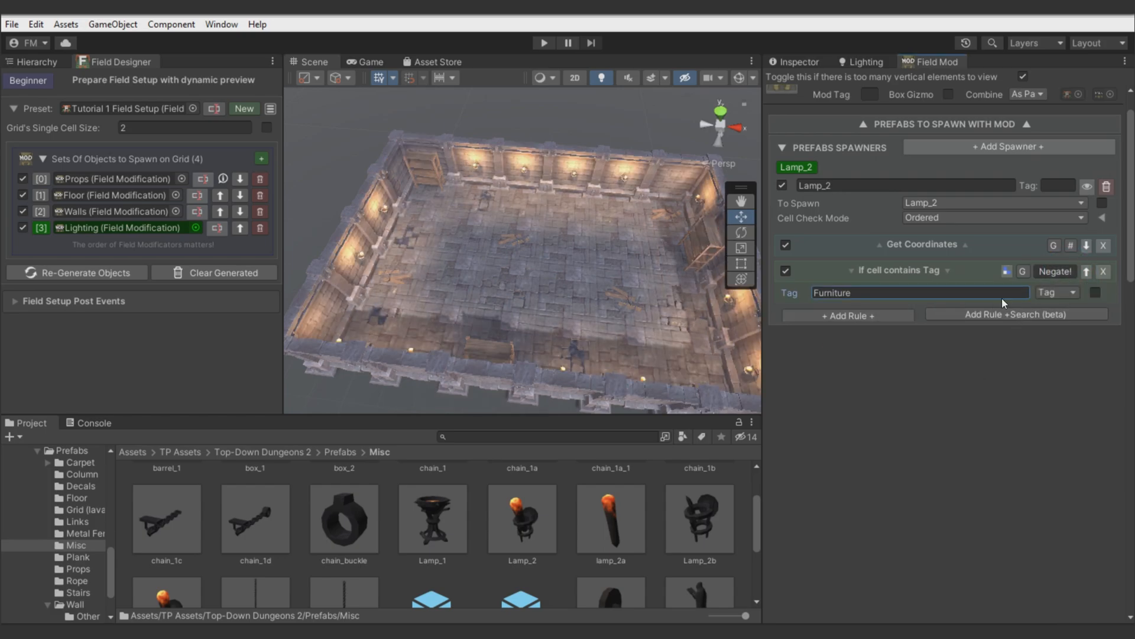
pyautogui.click(1046, 186)
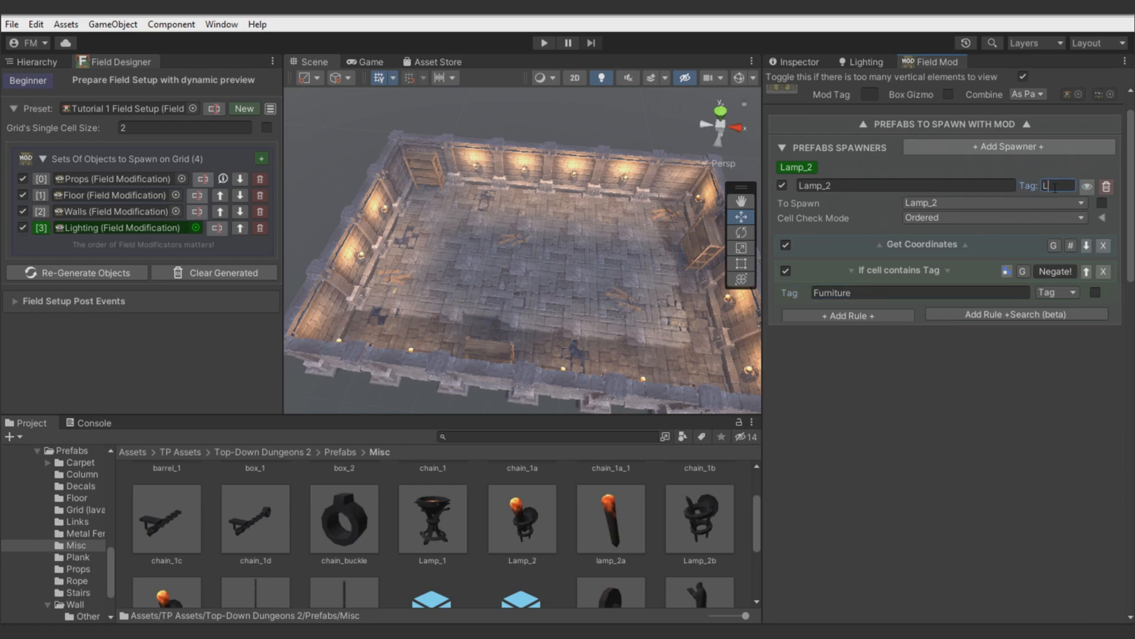
# Add a Distance to other cells rule to the Lamp_2 spawner, with Distance To Tagged set to Light
pyautogui.click(954, 310)
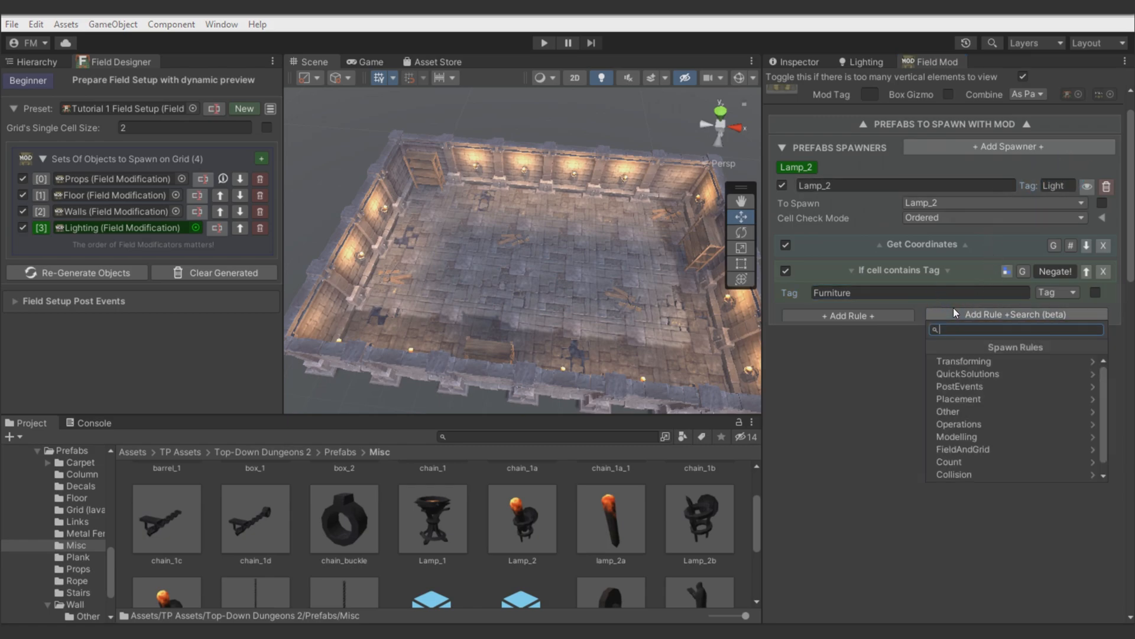
pyautogui.write('dist')
pyautogui.press('Down')
pyautogui.press('Return')
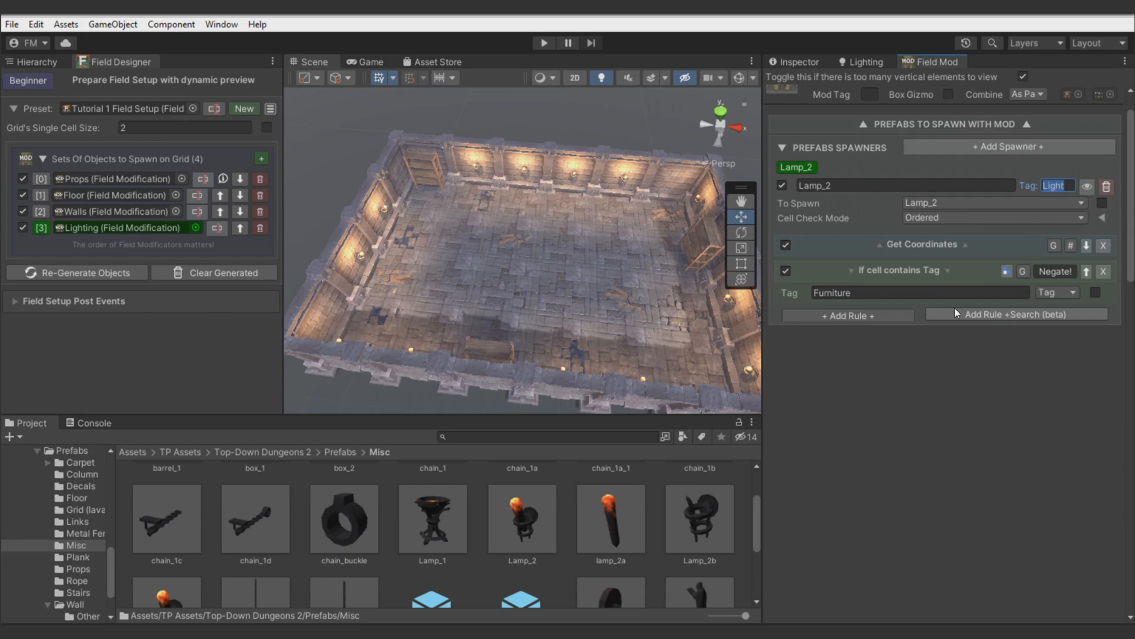
pyautogui.click(916, 369)
pyautogui.write('L')
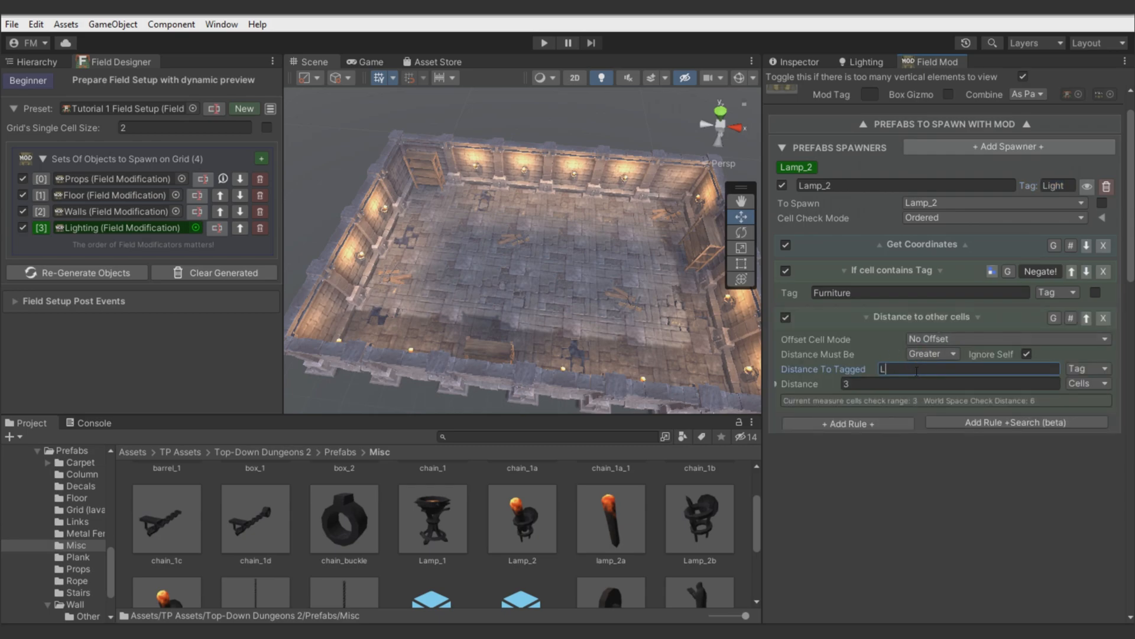
pyautogui.write('ight')
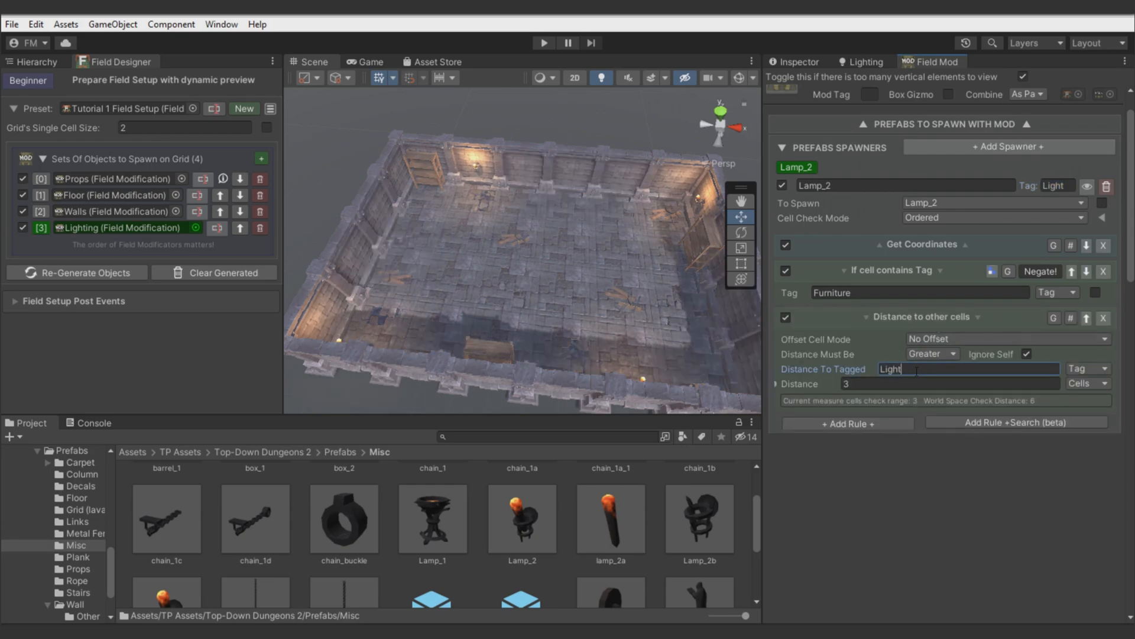
# Set the Lamp_2 spawner's Cell Check Mode to Random 2 and regenerate the preview several times
pyautogui.click(922, 216)
pyautogui.click(975, 303)
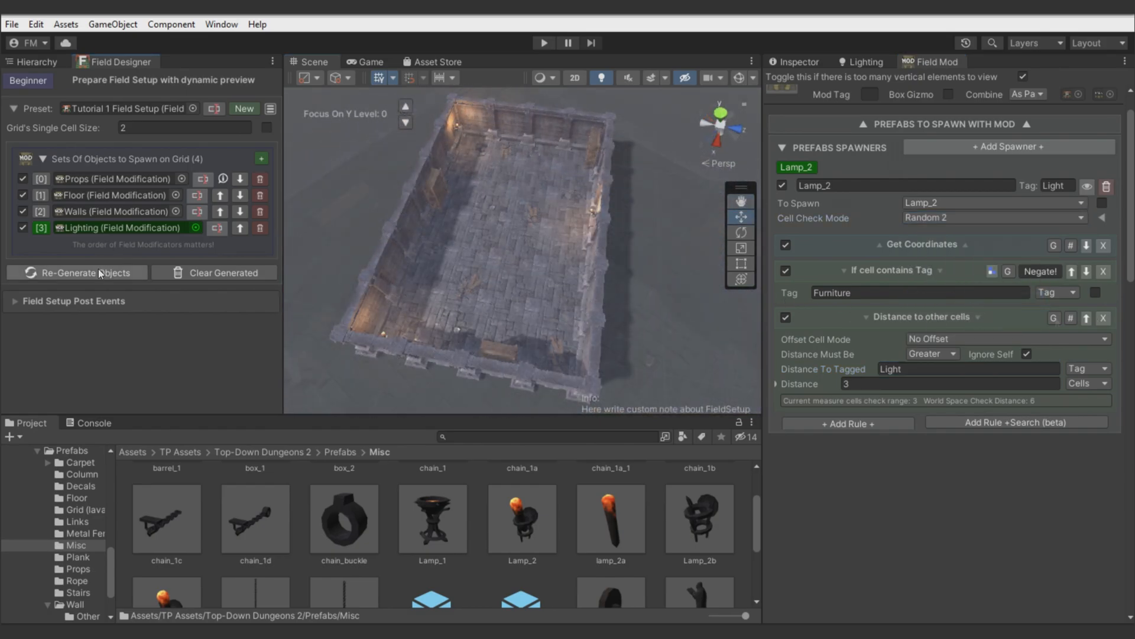
pyautogui.click(100, 272)
pyautogui.click(100, 272)
pyautogui.click(100, 272)
pyautogui.click(100, 272)
pyautogui.click(100, 272)
pyautogui.keyDown('alt'); pyautogui.moveTo(472, 272); pyautogui.dragTo(570, 289); pyautogui.keyUp('alt')
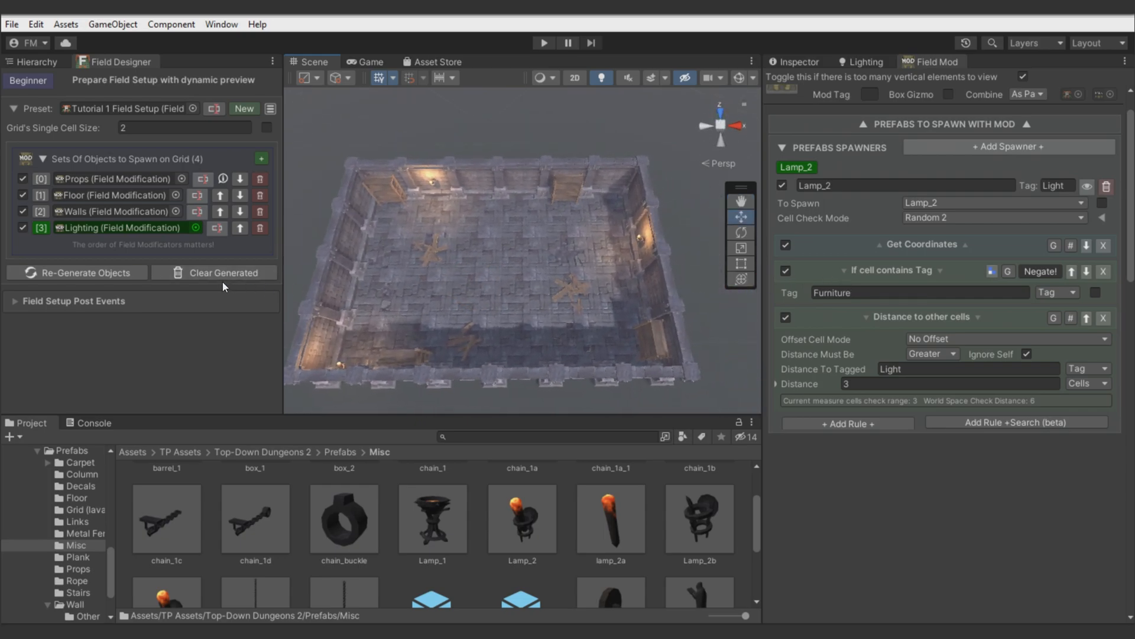
# Clear the generated preview objects and create a Grid Painter generator object in the scene
pyautogui.click(224, 274)
pyautogui.click(37, 62)
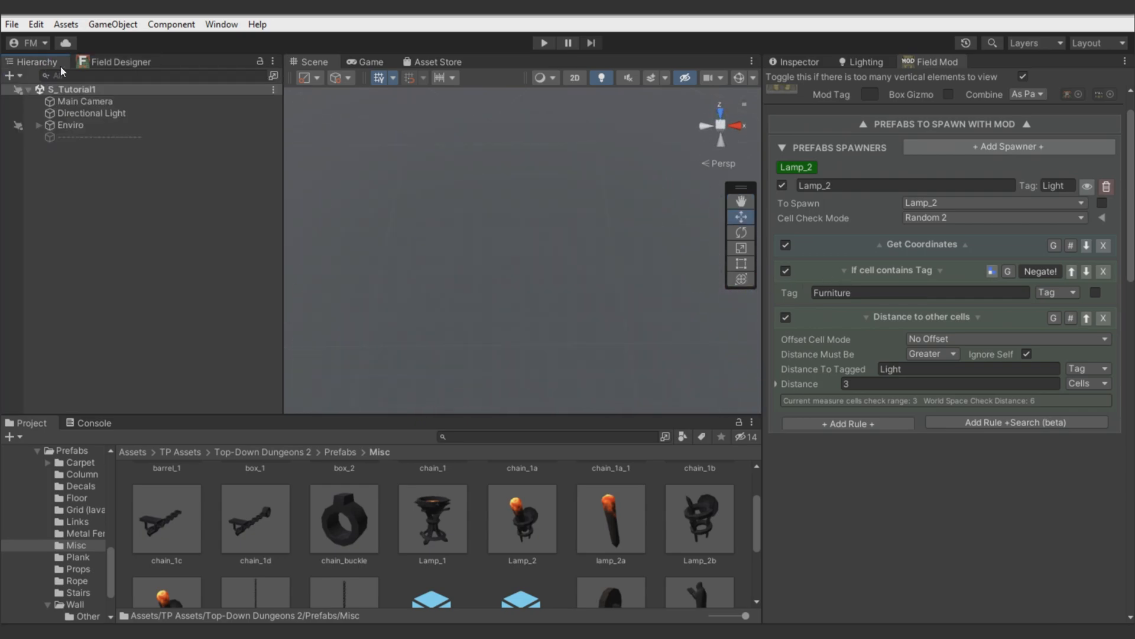
pyautogui.rightClick(121, 227)
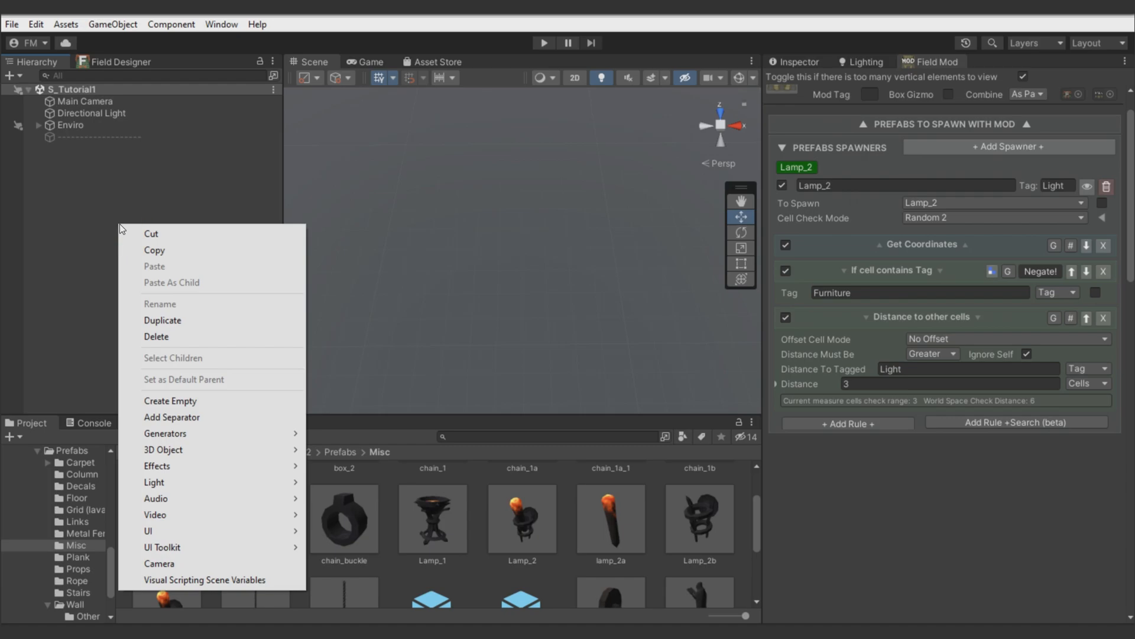
pyautogui.moveTo(228, 432)
pyautogui.click(385, 435)
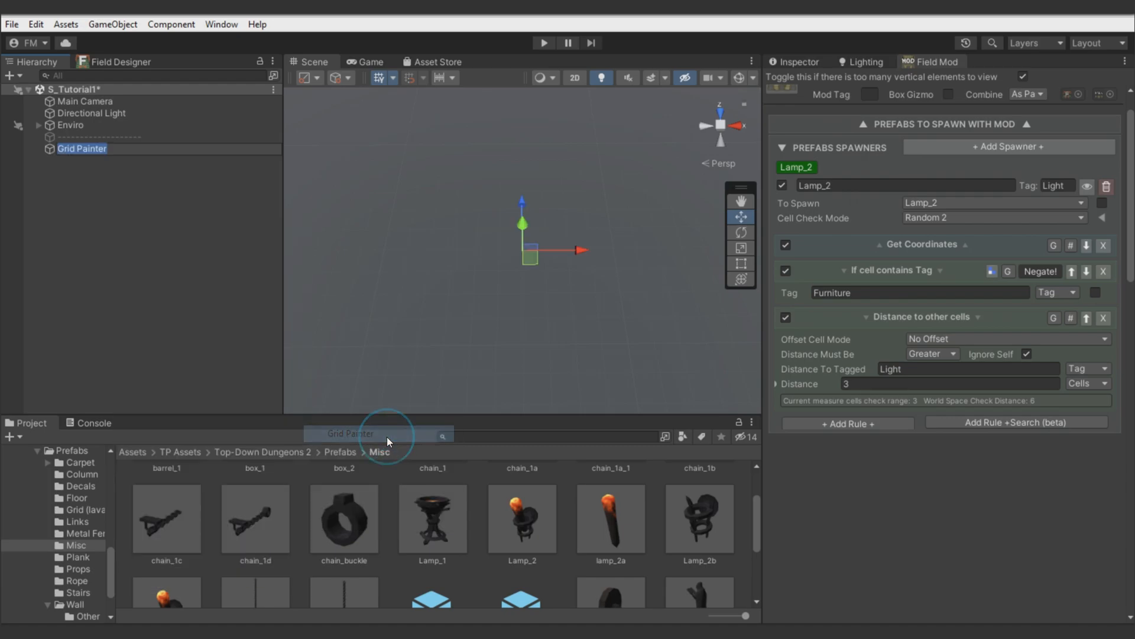
# Assign Tutorial 1 Field Setup as the Grid Painter's Field Preset
pyautogui.click(801, 62)
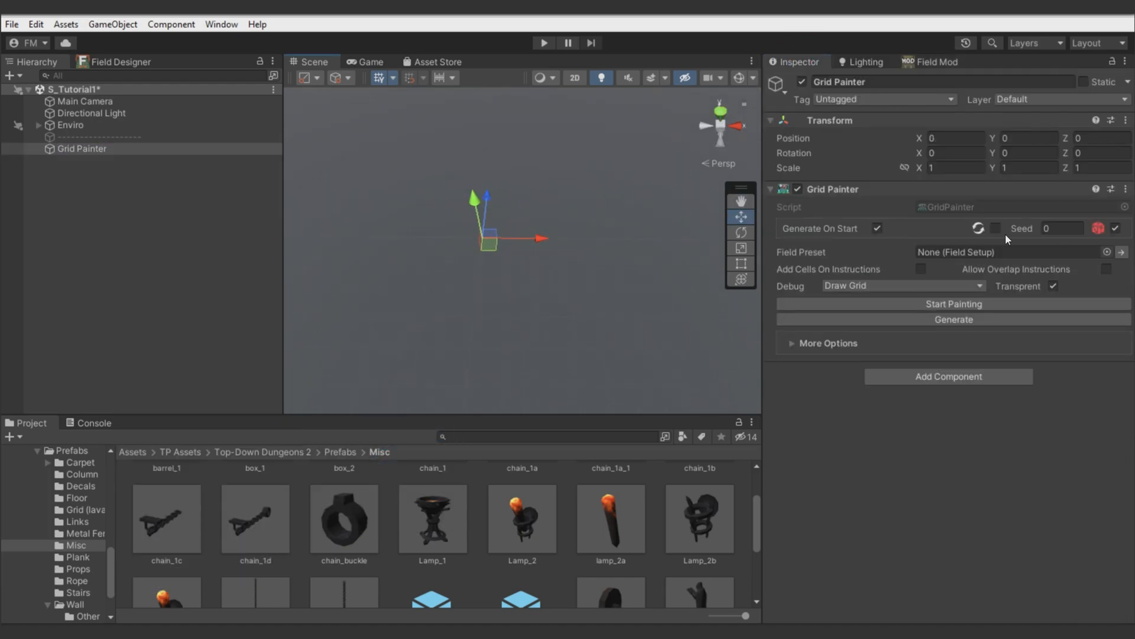
pyautogui.click(1107, 252)
pyautogui.doubleClick(713, 226)
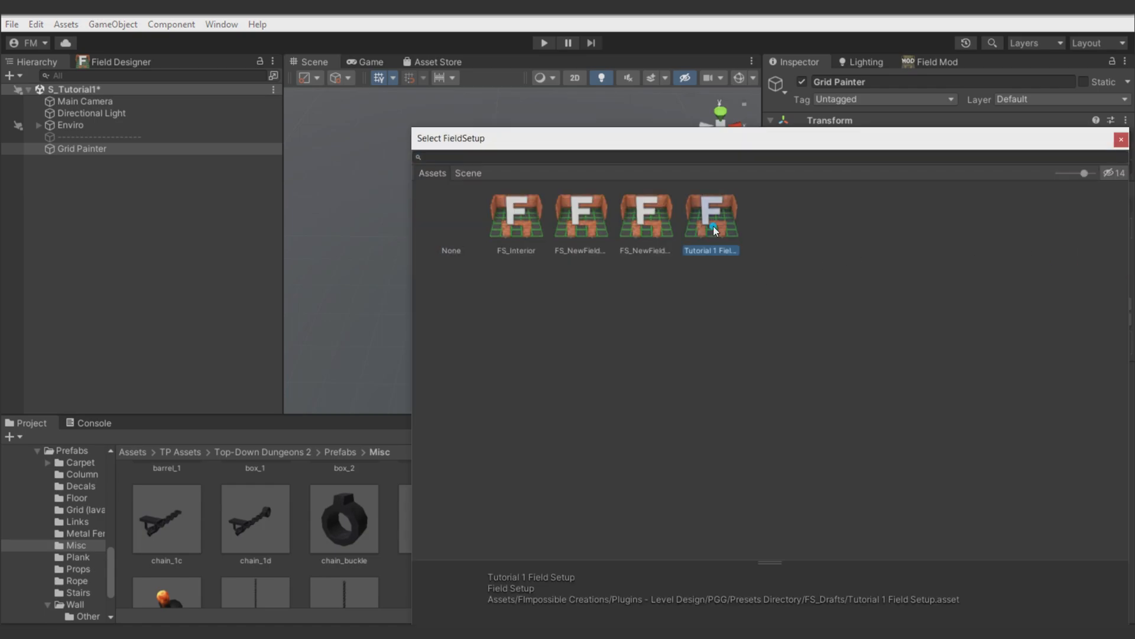
# Show the scene gizmos, paint the cells of a room with the Grid Painter and generate it
pyautogui.moveTo(538, 266); pyautogui.dragTo(540, 274, button='right')
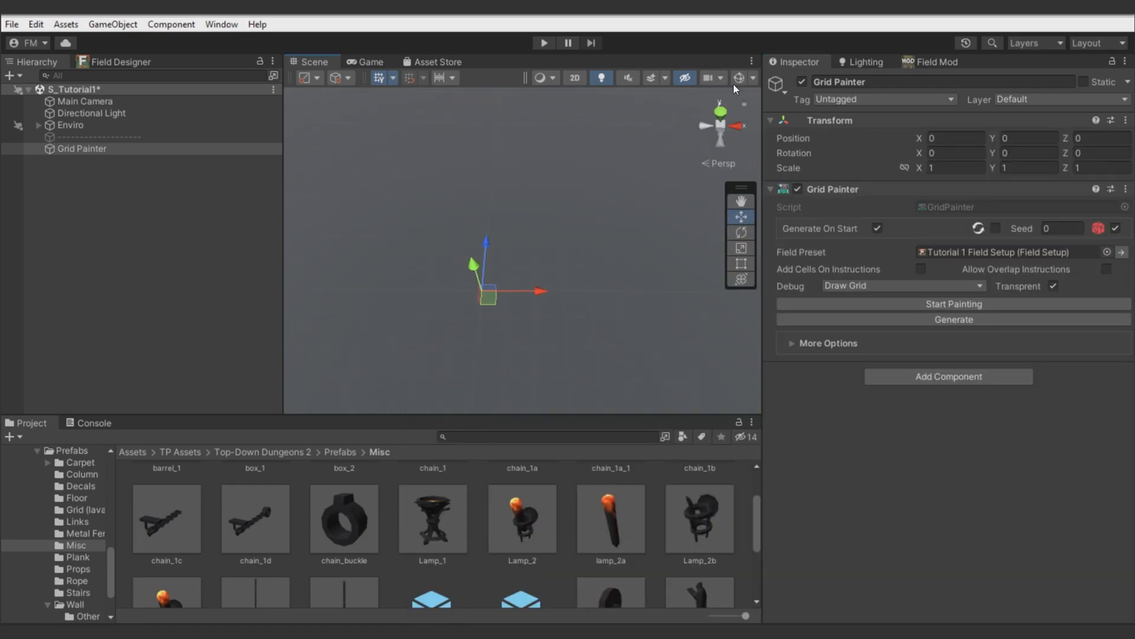
pyautogui.click(739, 78)
pyautogui.moveTo(602, 224); pyautogui.dragTo(606, 240, button='right')
pyautogui.hotkey('shift', 'x')
pyautogui.moveTo(498, 275)
pyautogui.mouseDown()
pyautogui.moveTo(504, 197)
pyautogui.moveTo(666, 236)
pyautogui.moveTo(540, 231)
pyautogui.moveTo(701, 281)
pyautogui.moveTo(691, 294)
pyautogui.mouseUp()
pyautogui.hotkey('shift', 'x')
pyautogui.click(447, 400)
# Paint a narrow, bent corridor of cells extending from the room and regenerate the Grid Painter's objects
pyautogui.moveTo(467, 362)
pyautogui.mouseDown(button='right')
pyautogui.moveTo(492, 326)
pyautogui.moveTo(551, 283)
pyautogui.moveTo(698, 204)
pyautogui.mouseUp(button='right')
pyautogui.hotkey('shift', 'x')
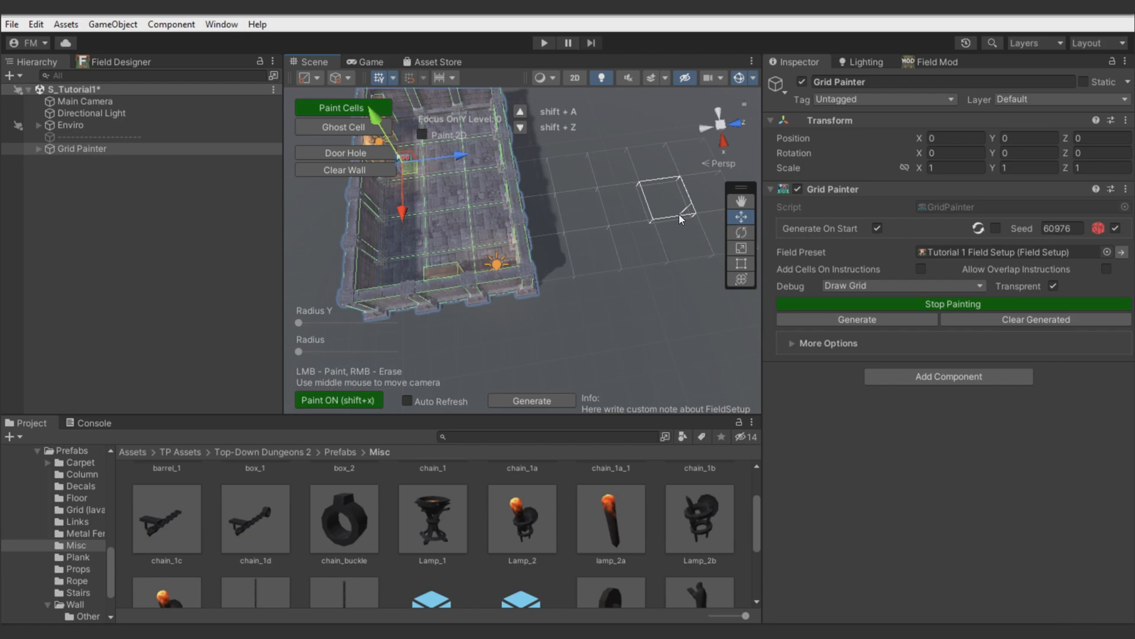
pyautogui.scroll(-8, 632, 237)
pyautogui.moveTo(632, 237); pyautogui.dragTo(559, 284, button='middle')
pyautogui.scroll(-2, 559, 284)
pyautogui.moveTo(494, 287)
pyautogui.mouseDown()
pyautogui.moveTo(597, 273)
pyautogui.moveTo(614, 207)
pyautogui.moveTo(599, 178)
pyautogui.mouseUp()
pyautogui.hotkey('shift', 'x')
pyautogui.click(444, 396)
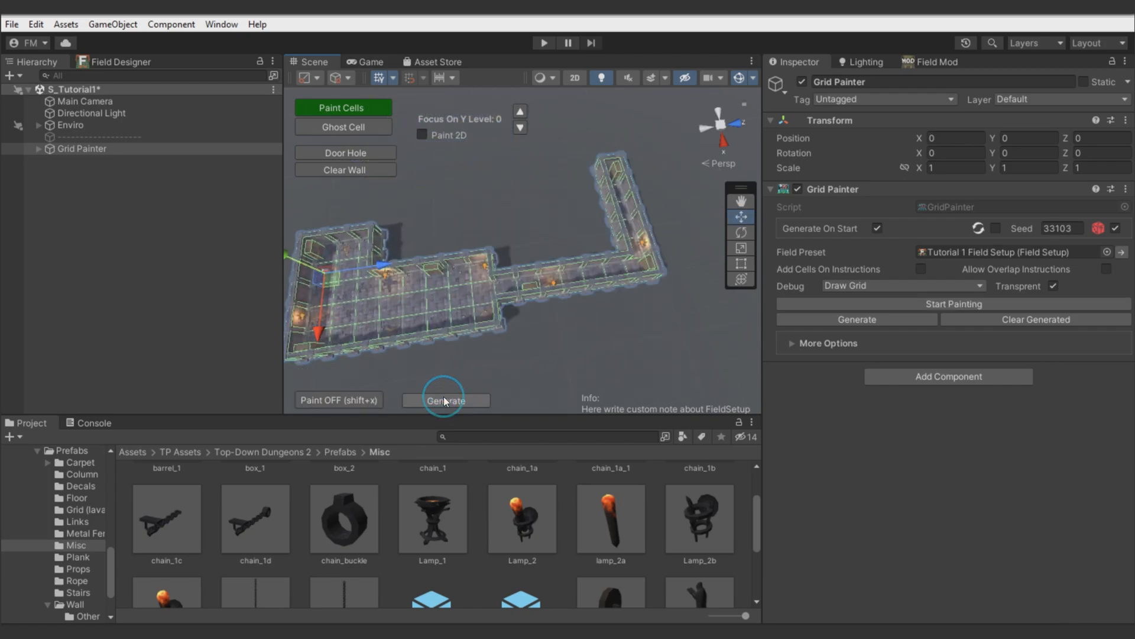
pyautogui.keyDown('alt'); pyautogui.moveTo(511, 323); pyautogui.dragTo(650, 124); pyautogui.keyUp('alt')
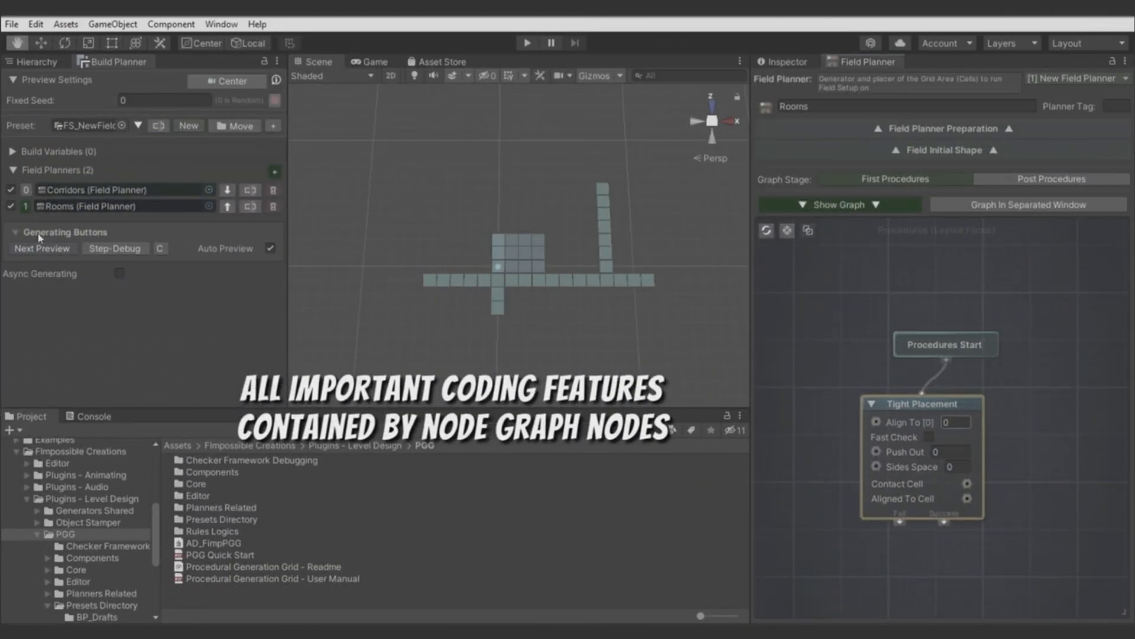
# Preview new Build Planner layouts and add a node to the Rooms planner graph from a search for "add"
pyautogui.click(45, 252)
pyautogui.click(46, 252)
pyautogui.rightClick(952, 364)
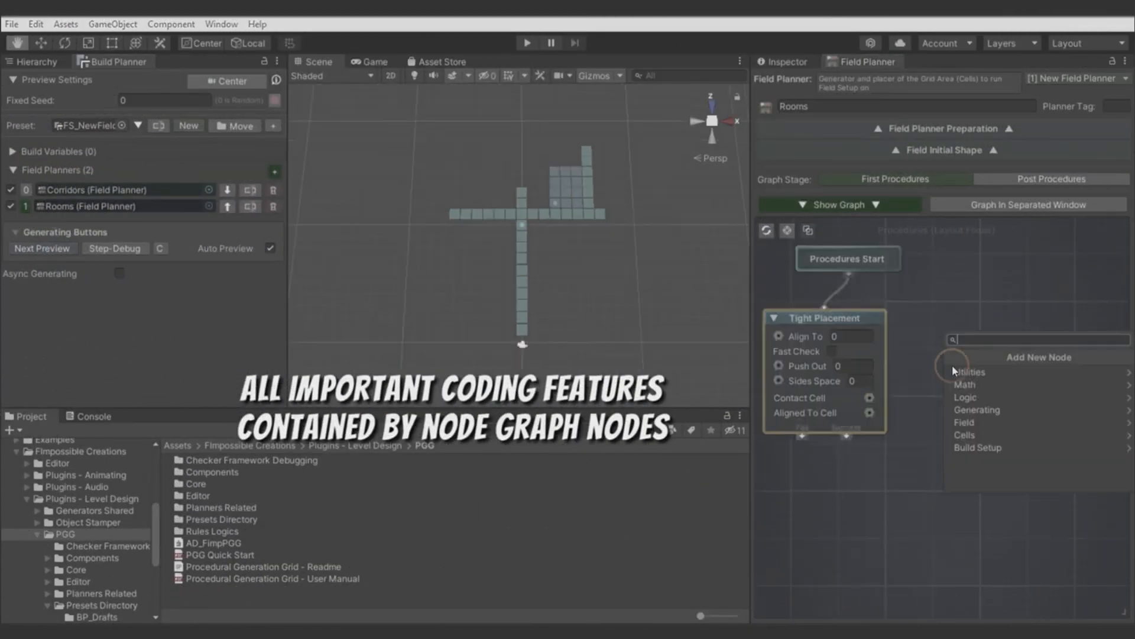
pyautogui.write('add')
pyautogui.click(993, 398)
pyautogui.moveTo(1087, 363); pyautogui.dragTo(1027, 348, button='middle')
pyautogui.doubleClick(960, 353)
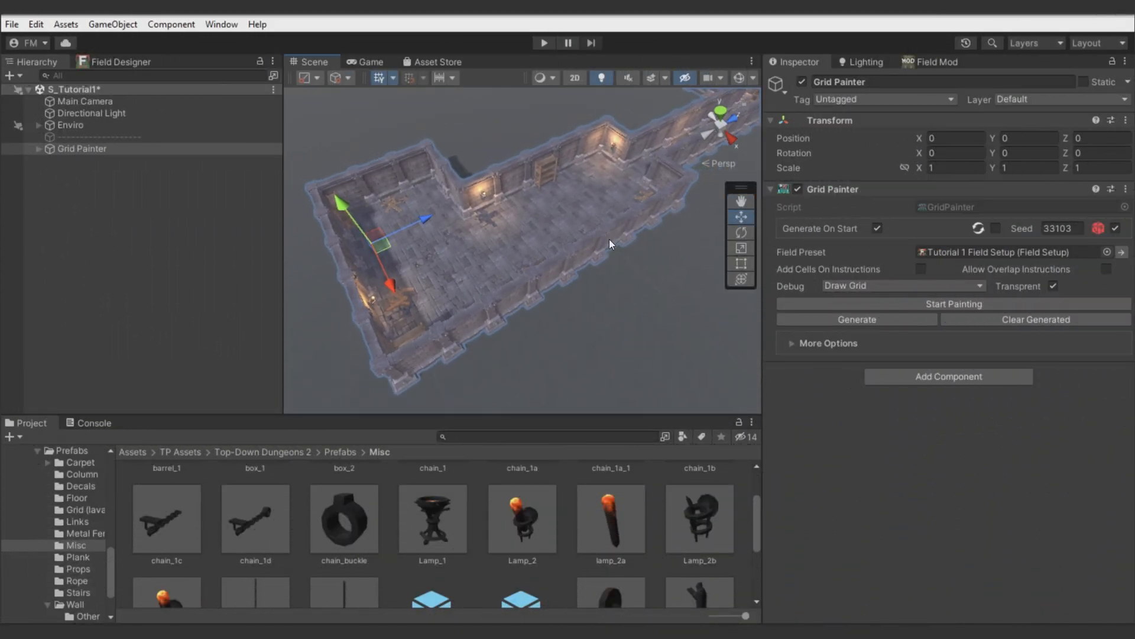
# Try to move a single wall_1a piece away from the room's long side
pyautogui.click(609, 239)
pyautogui.moveTo(657, 287)
pyautogui.mouseDown()
pyautogui.moveTo(688, 317)
pyautogui.moveTo(640, 260)
pyautogui.moveTo(645, 296)
pyautogui.mouseUp()
pyautogui.hotkey('ctrl', 'z')
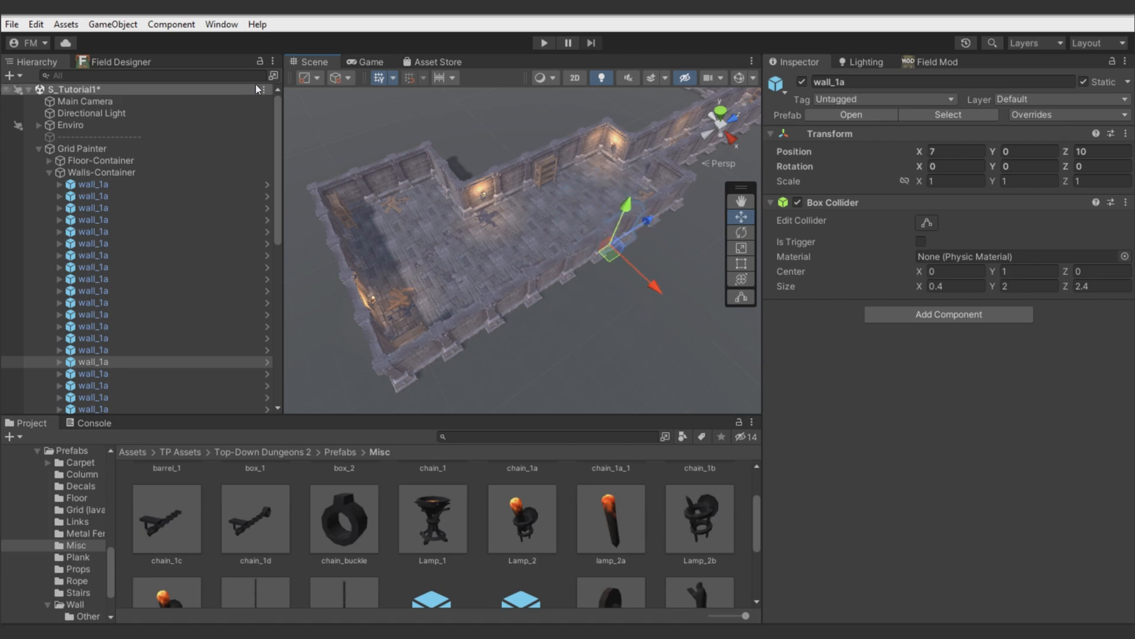
# View the Combine options of the Floor modifier in the field setup
pyautogui.click(133, 63)
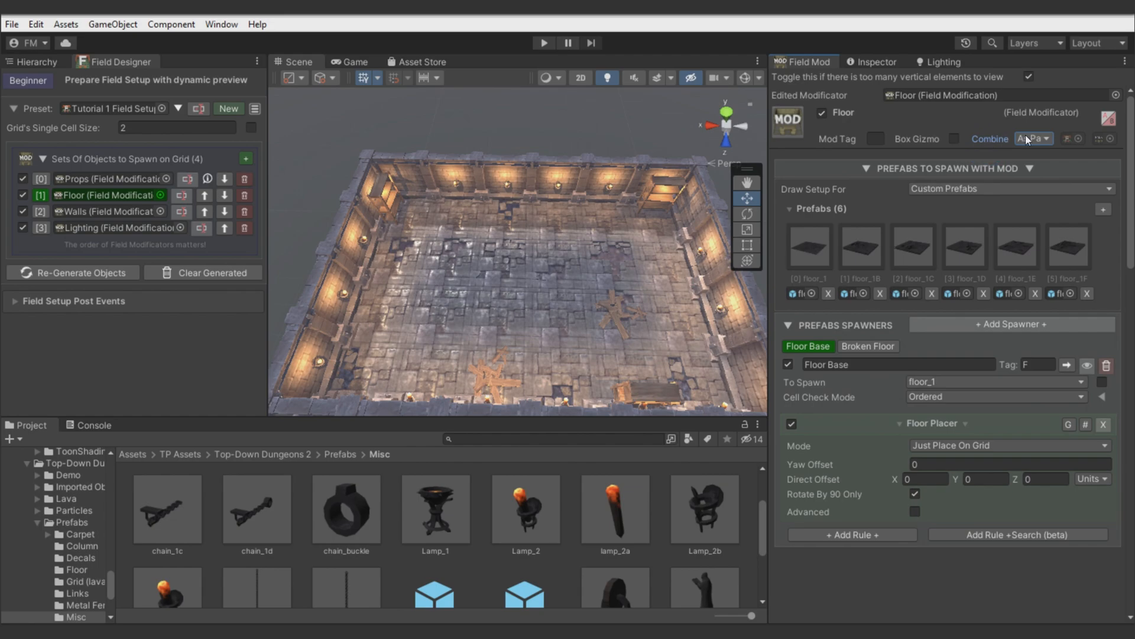
pyautogui.click(1027, 138)
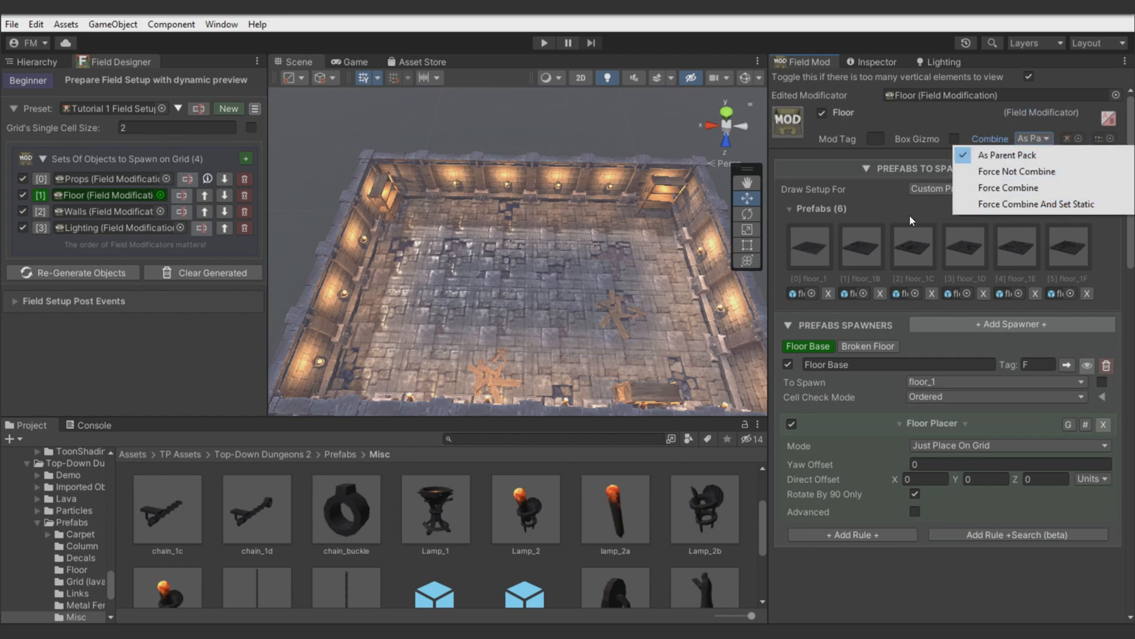
pyautogui.click(878, 214)
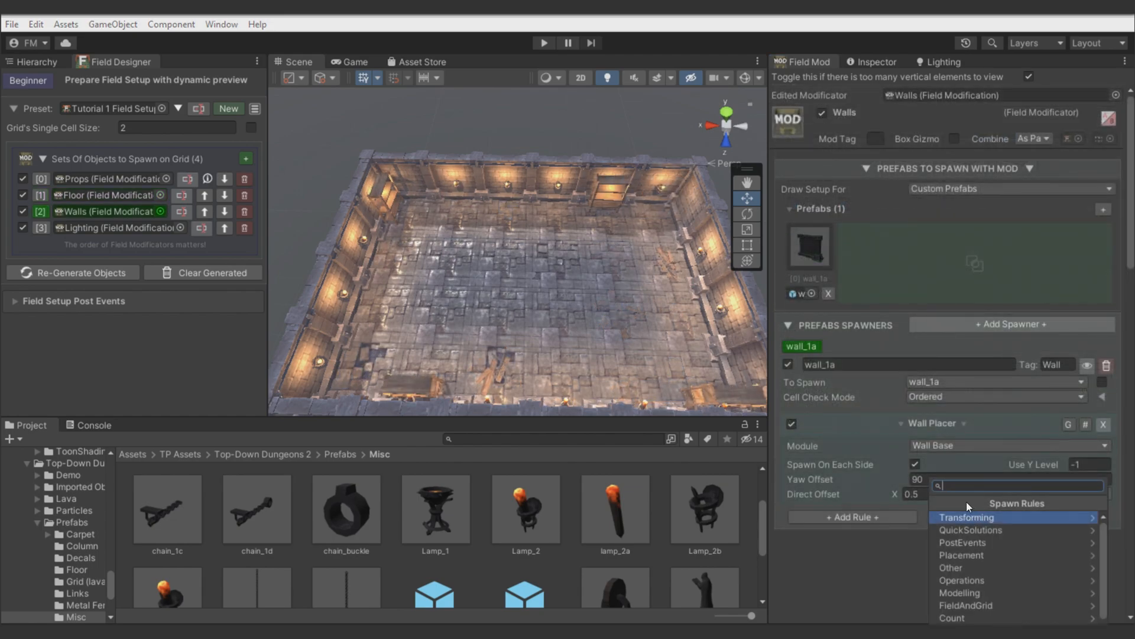
# Add a Shedule Mesh Combine rule to the wall_1a spawner of the Walls modifier
pyautogui.write('combine')
pyautogui.click(970, 512)
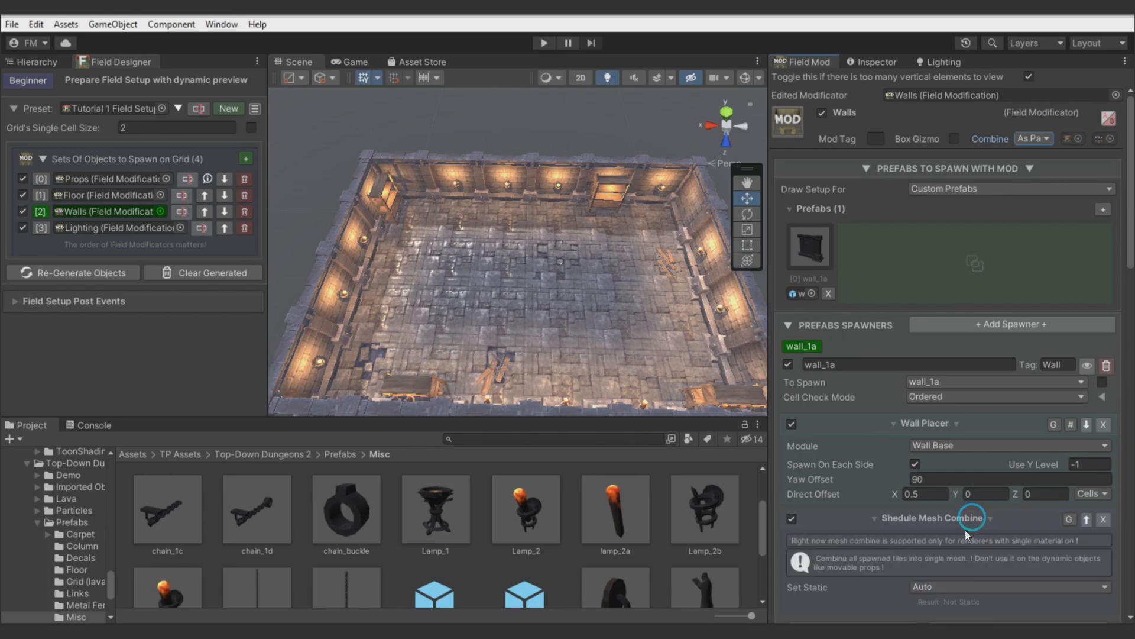
pyautogui.scroll(-5, 882, 572)
pyautogui.click(906, 453)
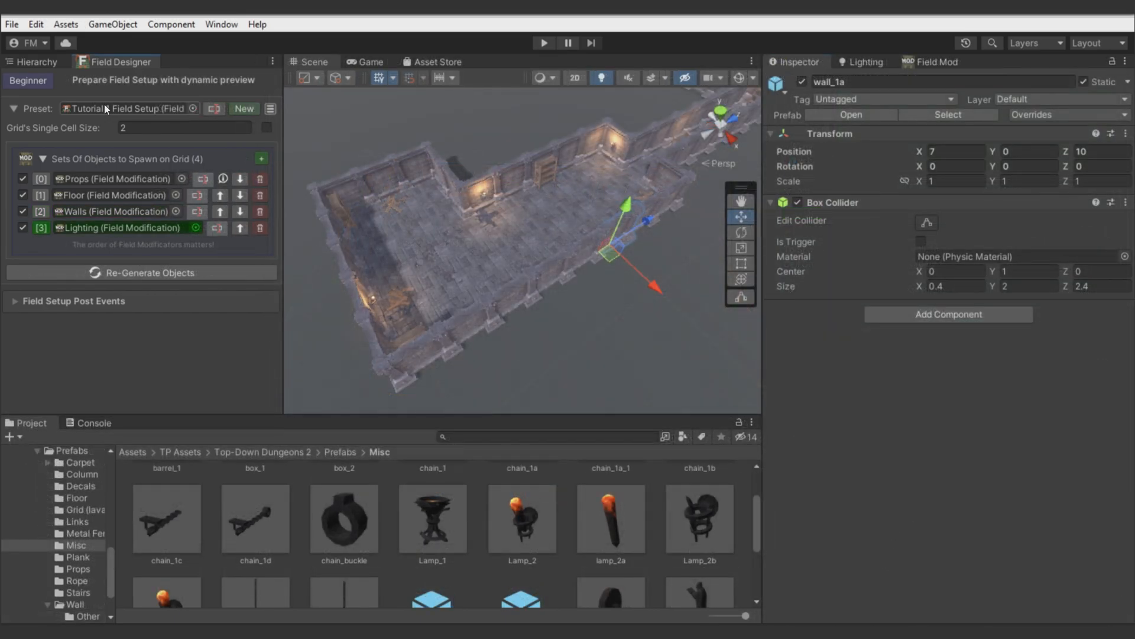
# Set Combine Spawns to Combine All And Set Static on the field setup's Root modificators pack and regenerate the objects
pyautogui.click(104, 109)
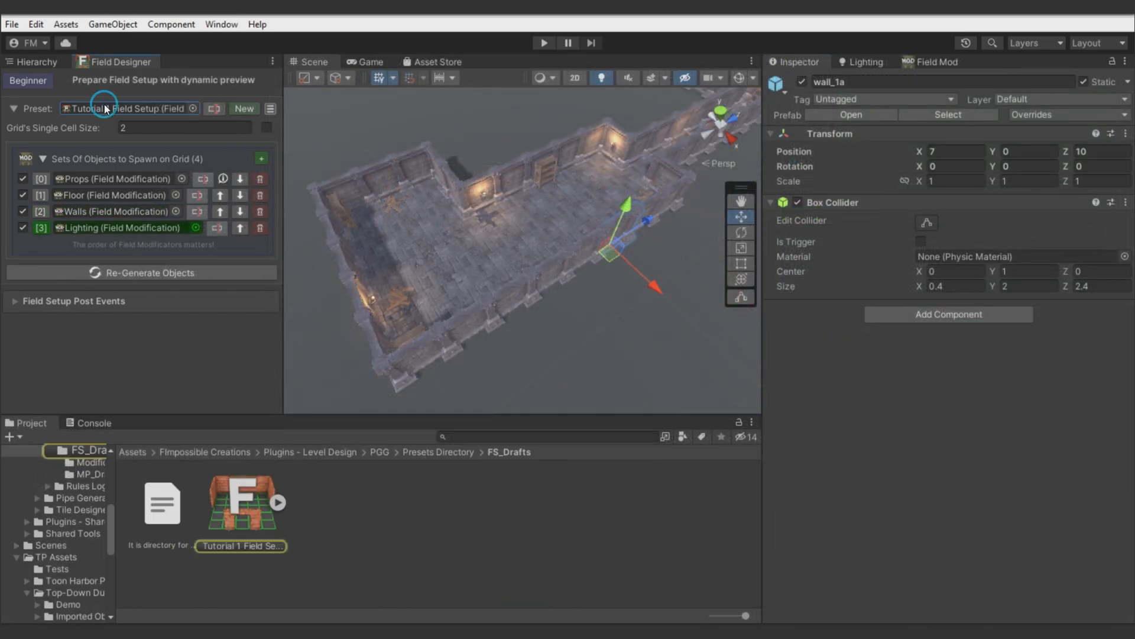
pyautogui.click(278, 502)
pyautogui.click(596, 498)
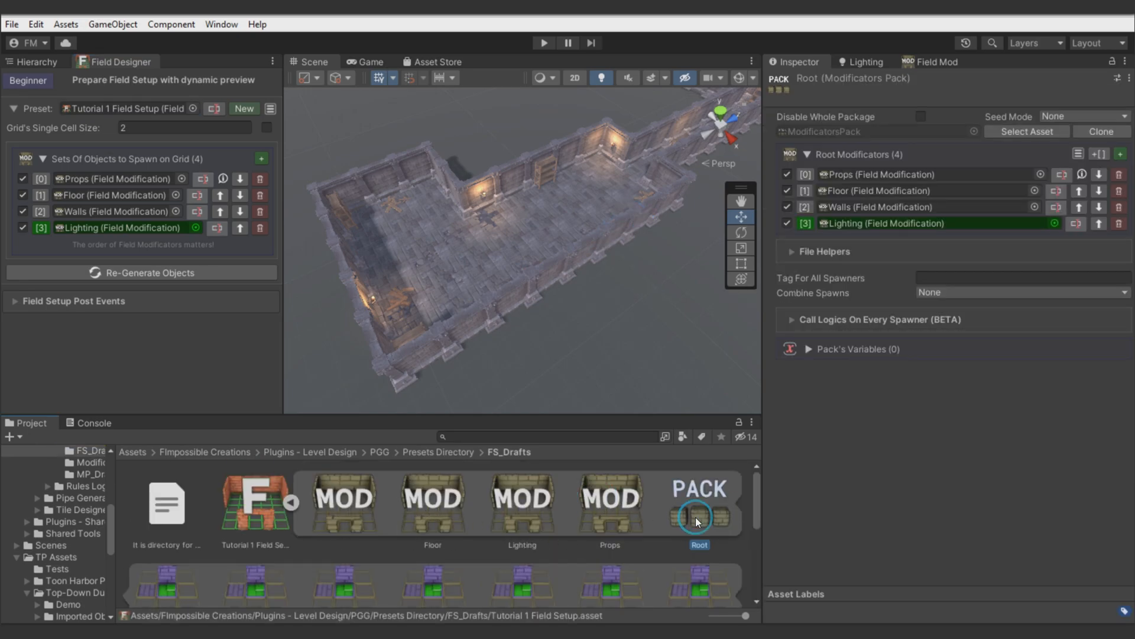
pyautogui.click(938, 293)
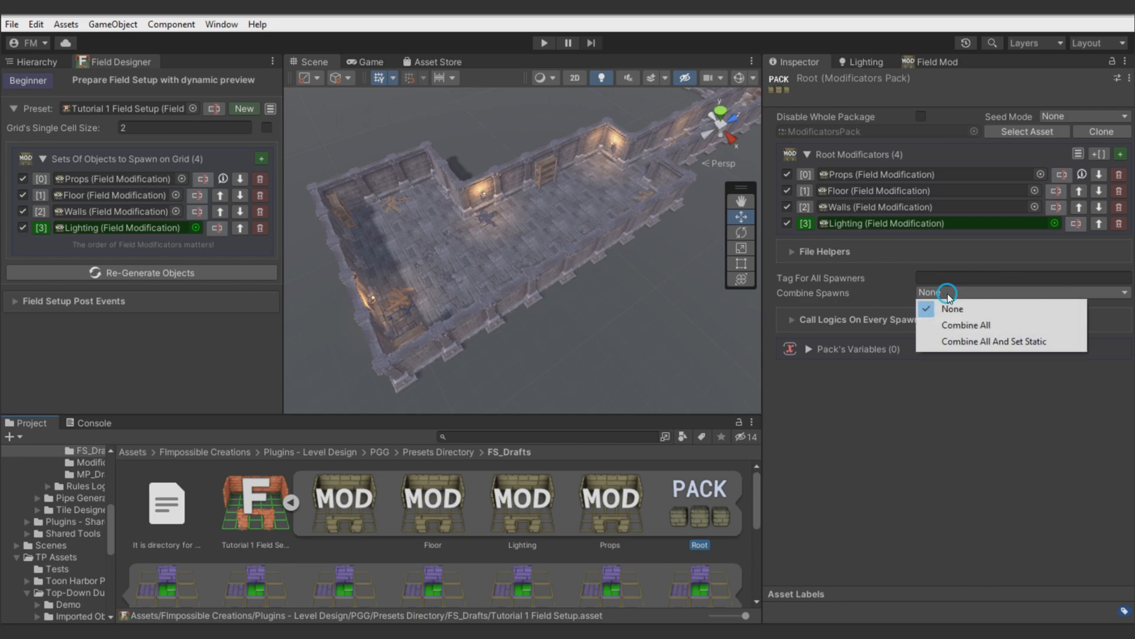
pyautogui.click(996, 341)
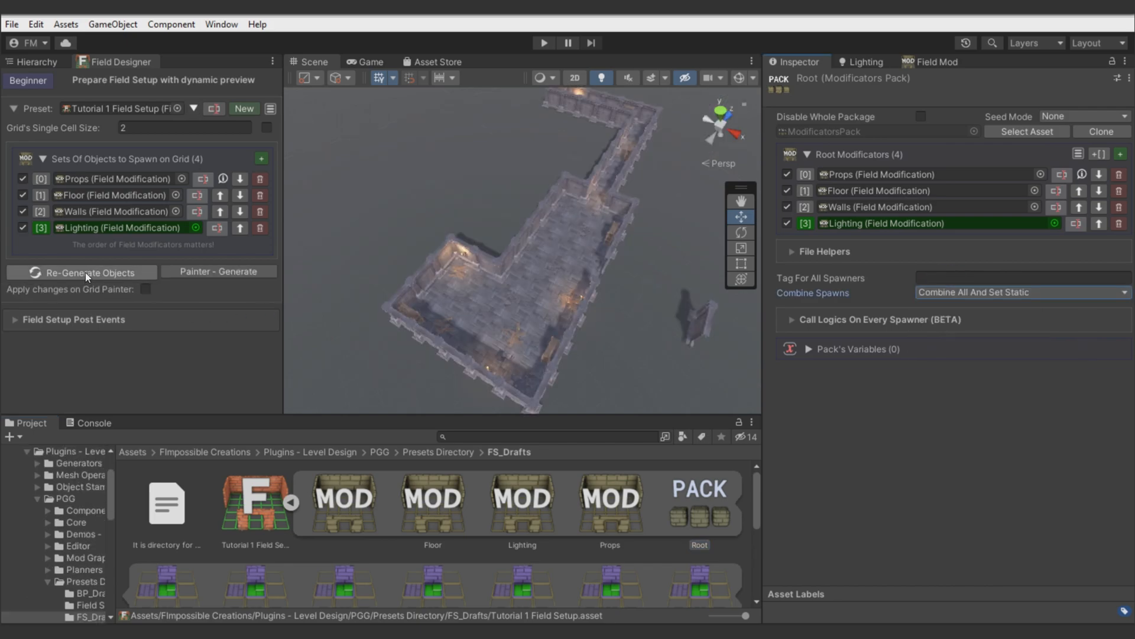
pyautogui.click(85, 272)
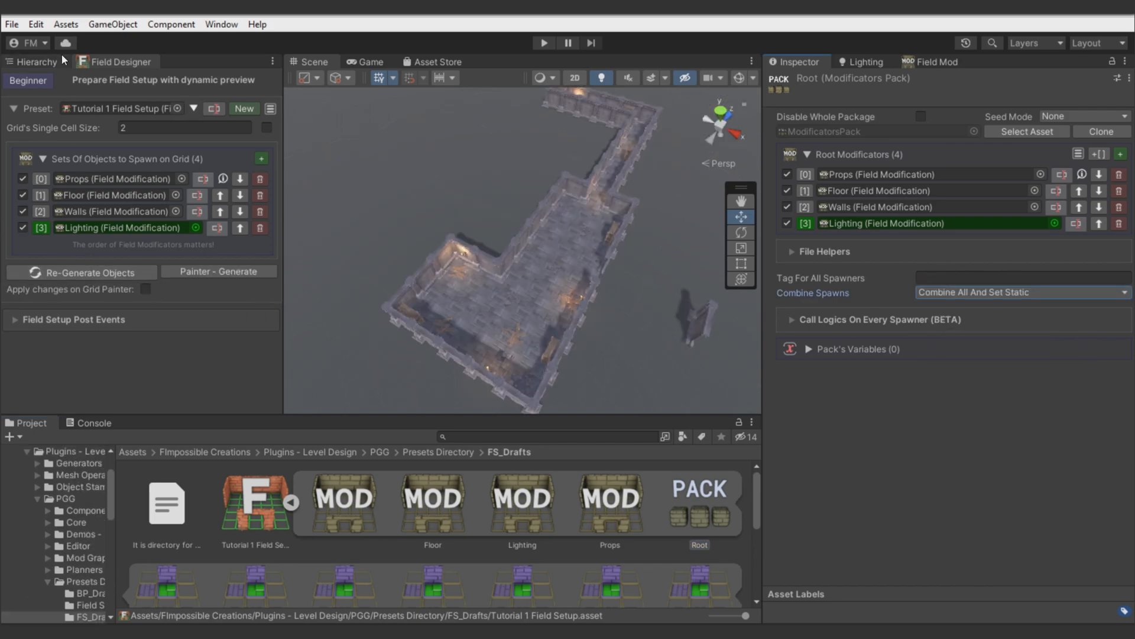
# Inspect the diffuse_3-Combined and diffuse_1-Combined meshes inside the Grid Painter's Combined-Static group
pyautogui.click(59, 60)
pyautogui.click(136, 220)
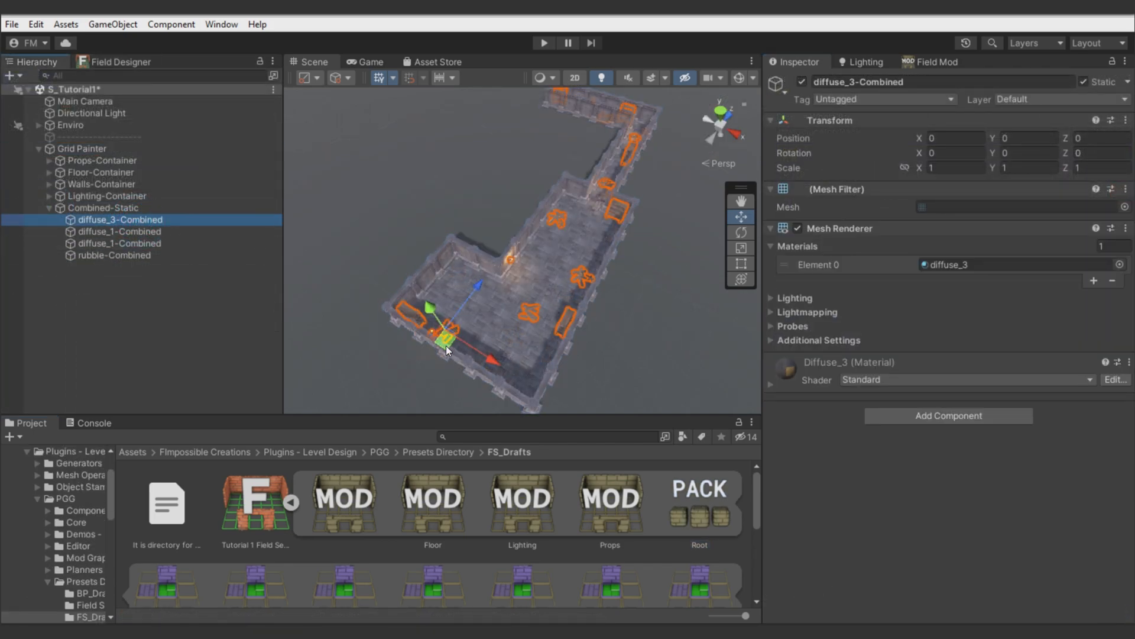
pyautogui.click(124, 230)
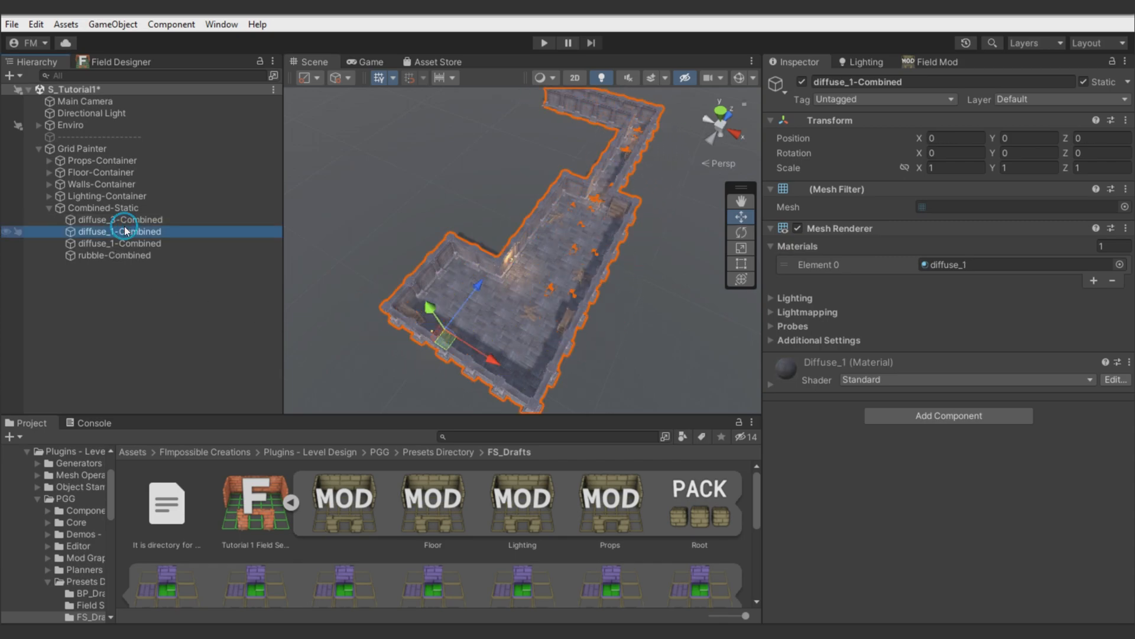
pyautogui.moveTo(443, 341)
pyautogui.mouseDown()
pyautogui.moveTo(541, 303)
pyautogui.moveTo(436, 374)
pyautogui.moveTo(475, 275)
pyautogui.moveTo(450, 344)
pyautogui.mouseUp()
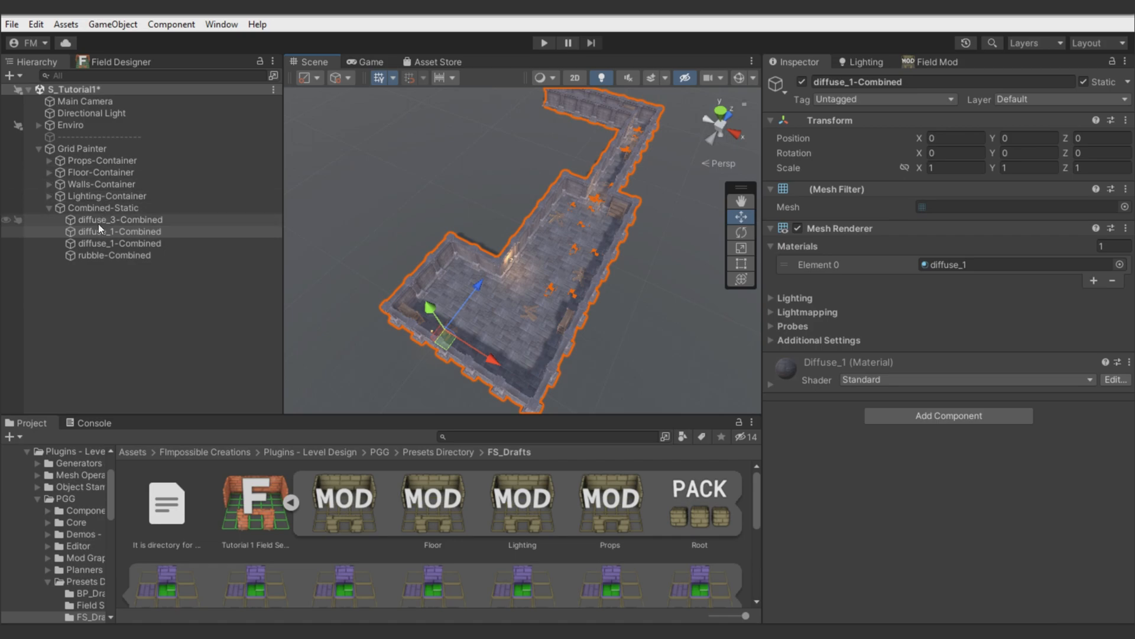
# Expand Floor-Container and inspect the components of its first floor_1 object
pyautogui.click(78, 172)
pyautogui.click(48, 171)
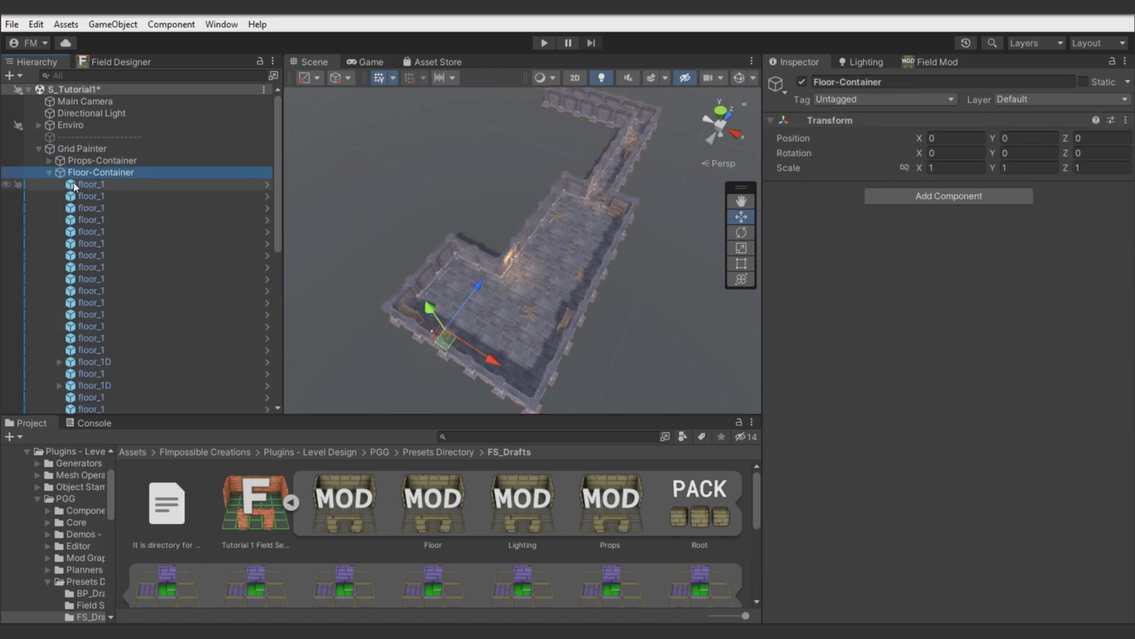
pyautogui.click(74, 183)
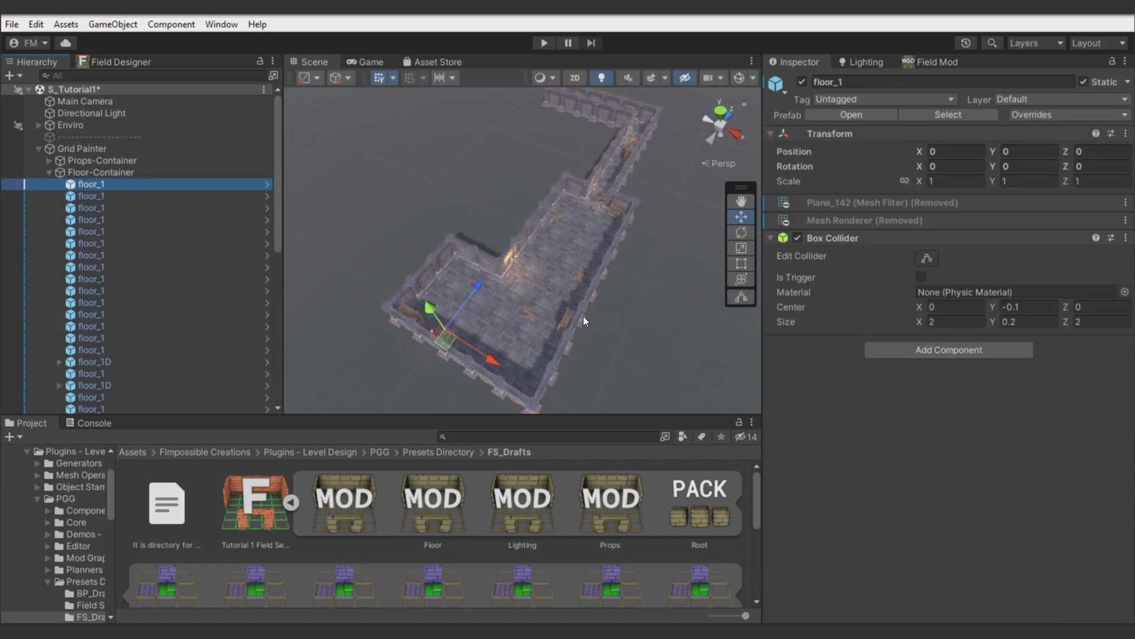
# Select the Grid Painter object and collapse its list of generated containers
pyautogui.click(740, 78)
pyautogui.scroll(5, 647, 193)
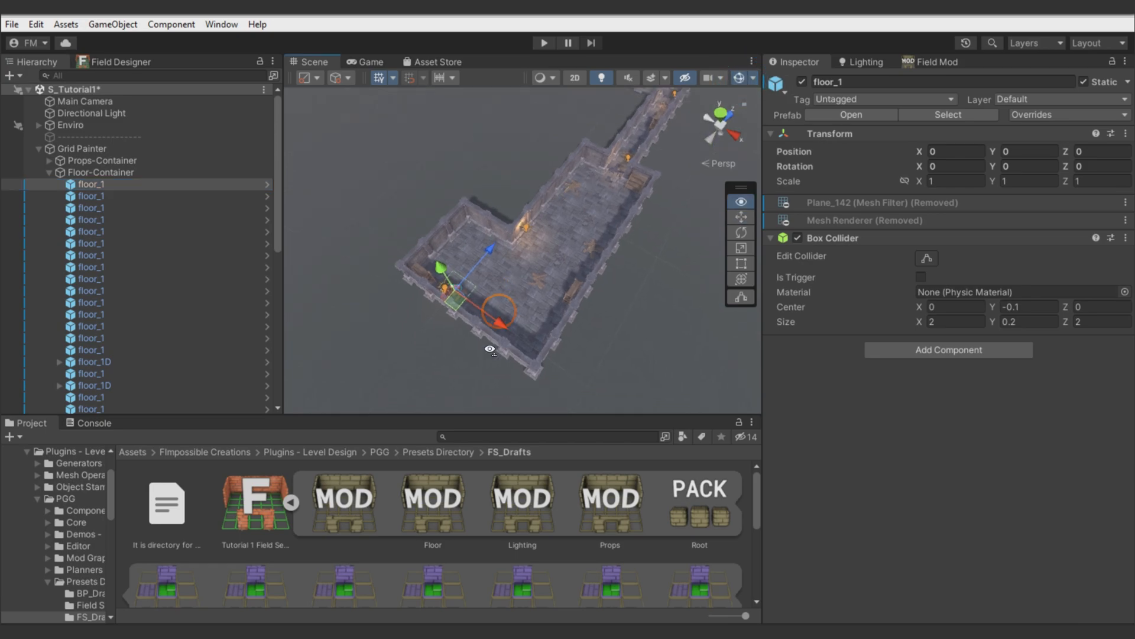
pyautogui.scroll(-5, 476, 324)
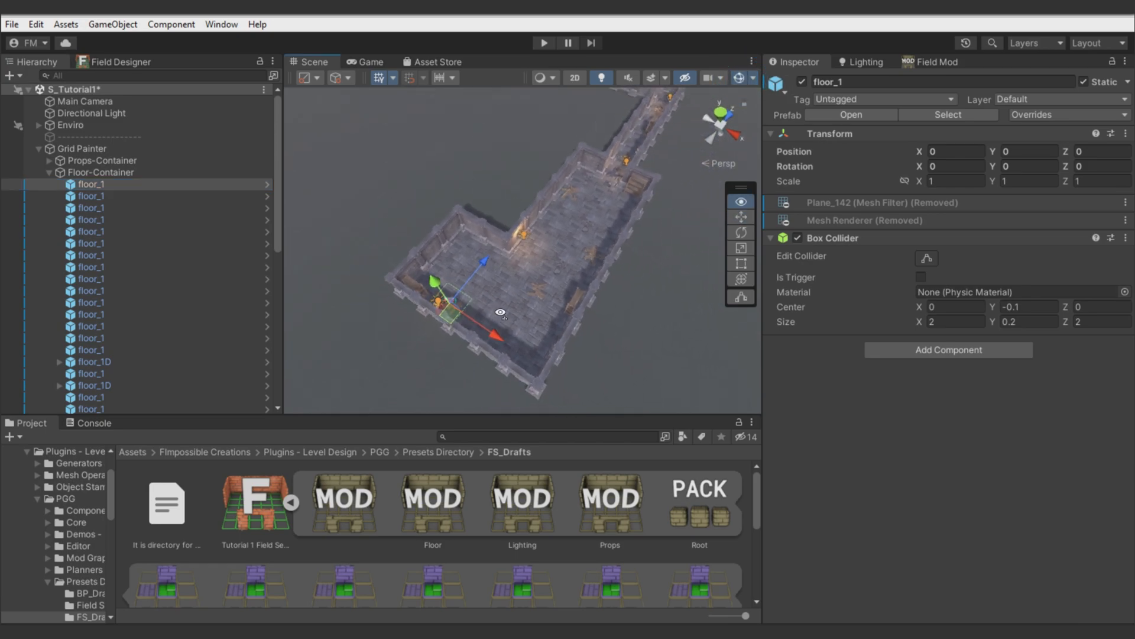
pyautogui.click(84, 148)
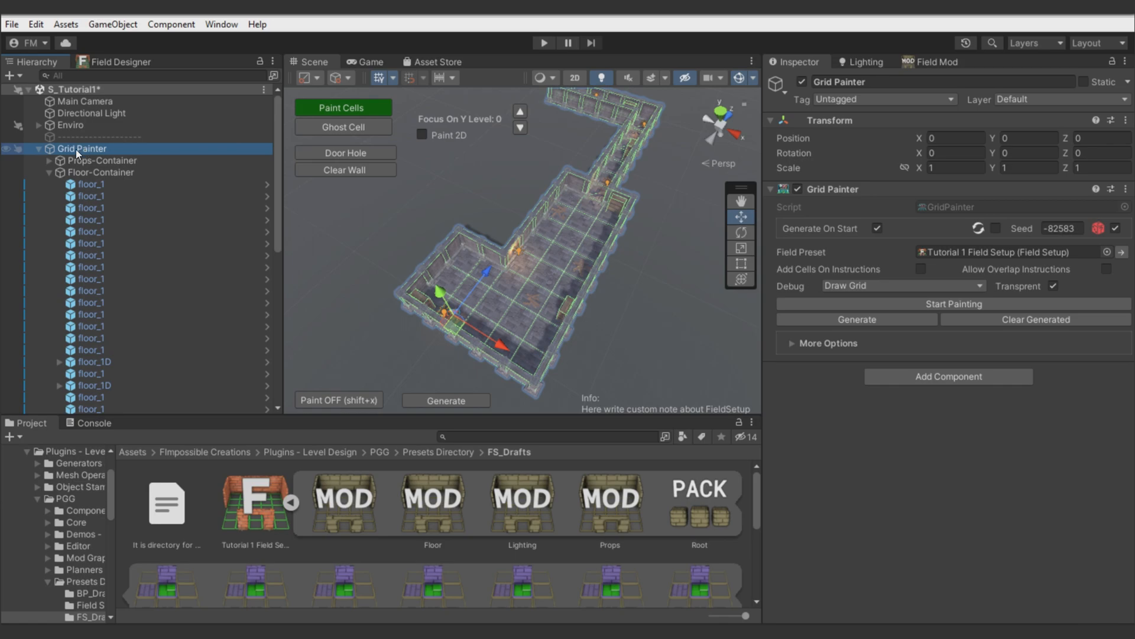
pyautogui.click(38, 148)
pyautogui.moveTo(497, 369); pyautogui.dragTo(567, 343, button='right')
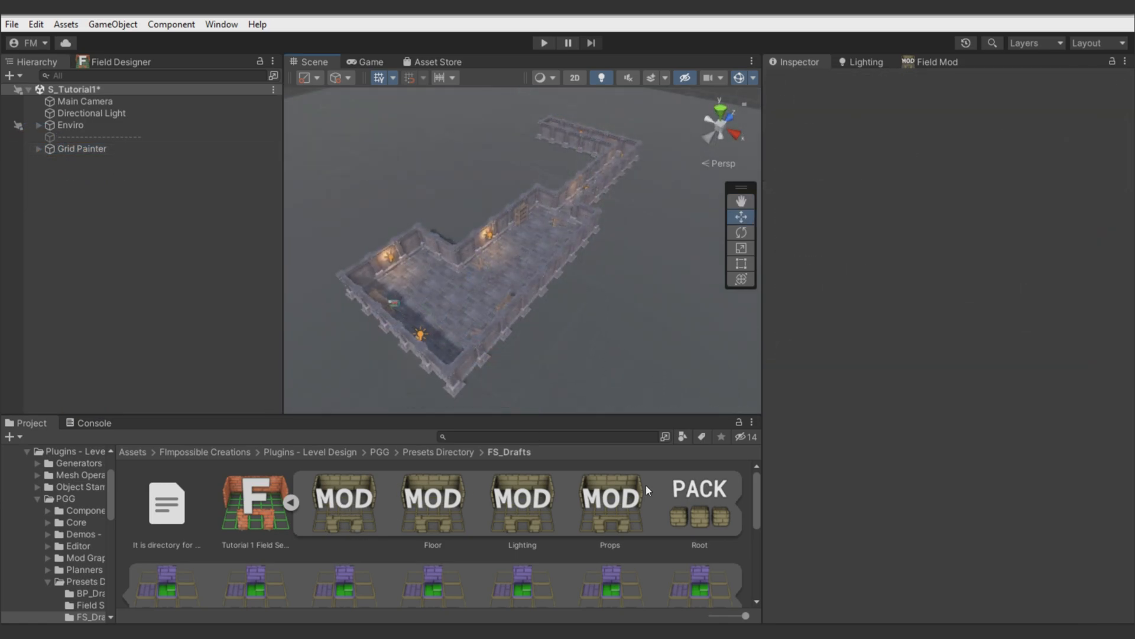
# Set Combine Spawns to None on the field setup's Root modificators pack and regenerate the Grid Painter objects
pyautogui.click(701, 491)
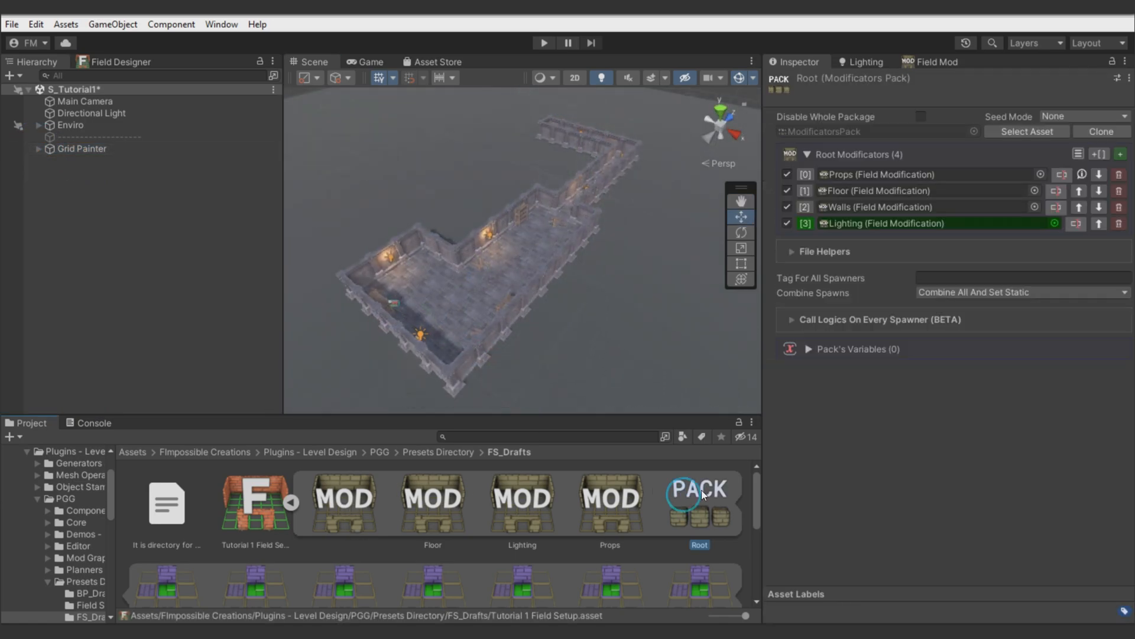
pyautogui.click(972, 289)
pyautogui.click(962, 308)
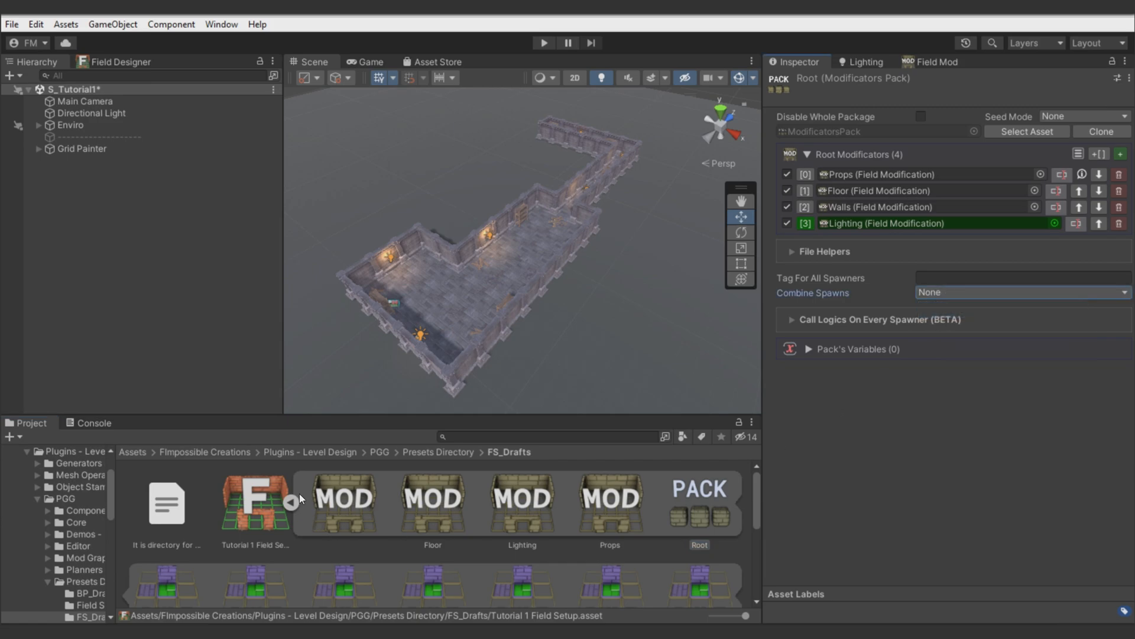
pyautogui.click(290, 502)
pyautogui.click(81, 148)
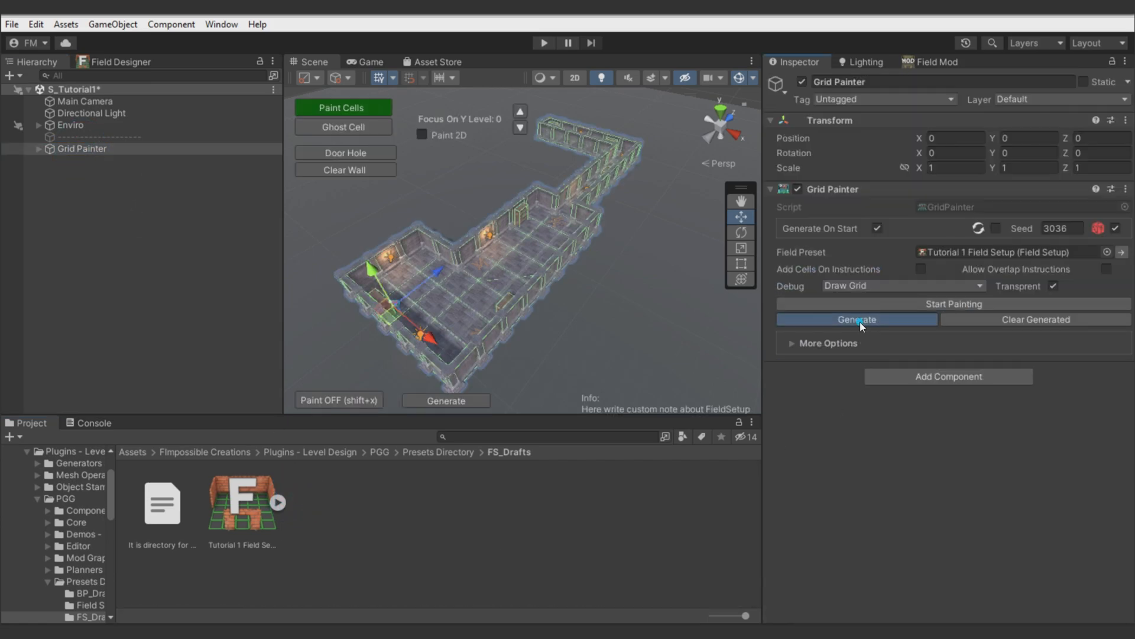
pyautogui.click(859, 320)
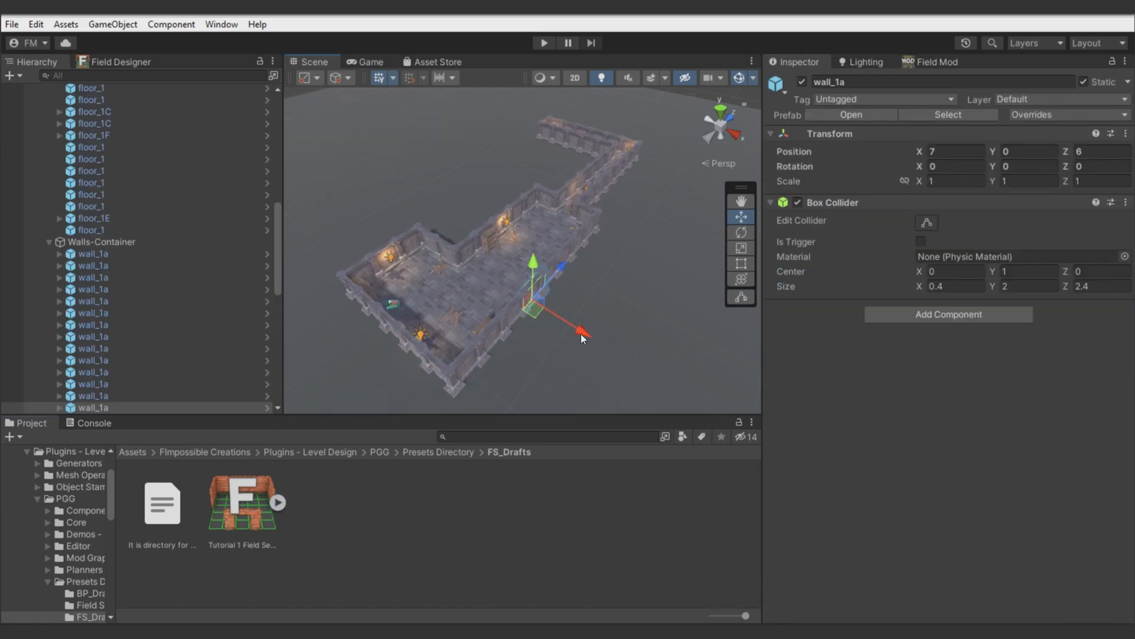
pyautogui.moveTo(597, 349); pyautogui.dragTo(594, 348)
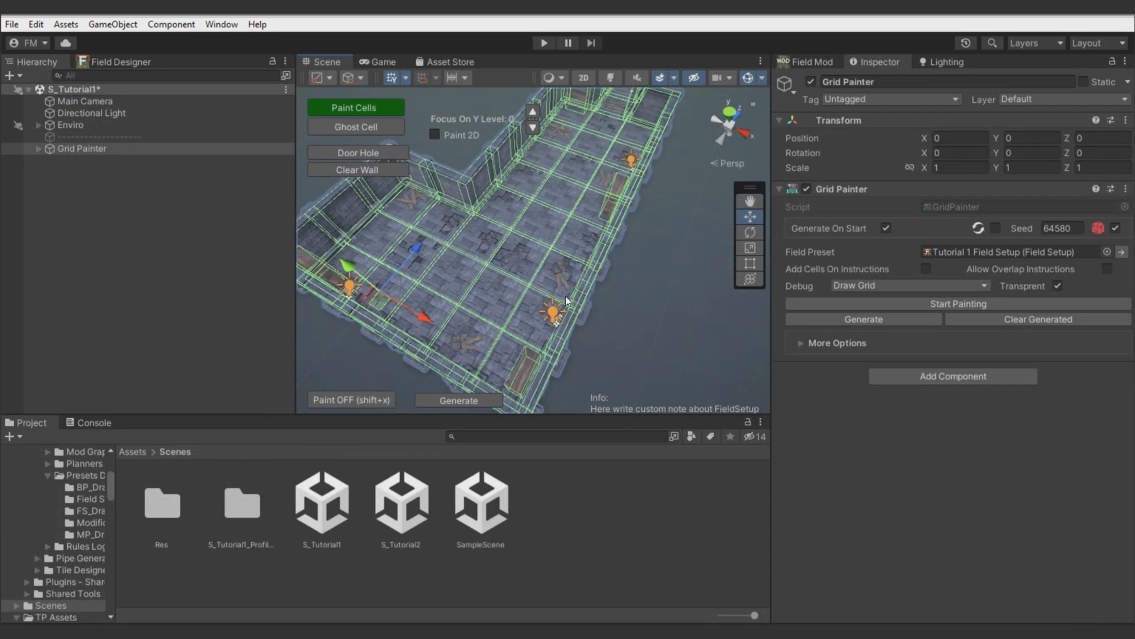
# Enable Add Reflection Probes in the Field Setup Post Events of the Tutorial 1 Field Setup
pyautogui.keyDown('alt'); pyautogui.moveTo(565, 296); pyautogui.dragTo(545, 275); pyautogui.keyUp('alt')
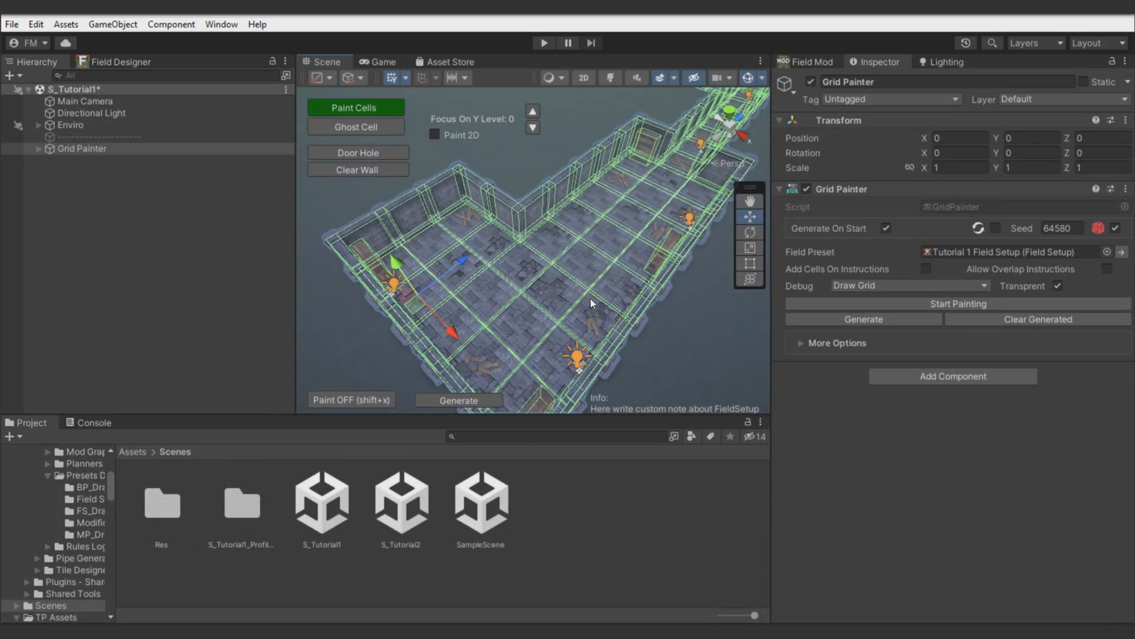
pyautogui.moveTo(590, 298); pyautogui.dragTo(594, 297, button='middle')
pyautogui.click(132, 62)
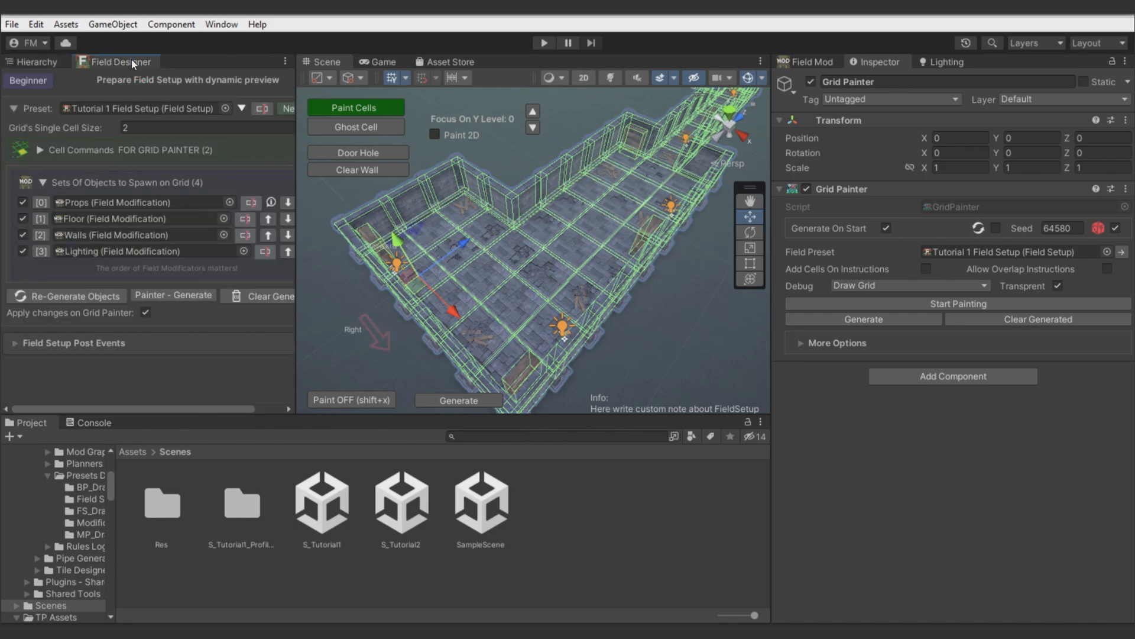
pyautogui.click(90, 336)
pyautogui.scroll(-1, 89, 338)
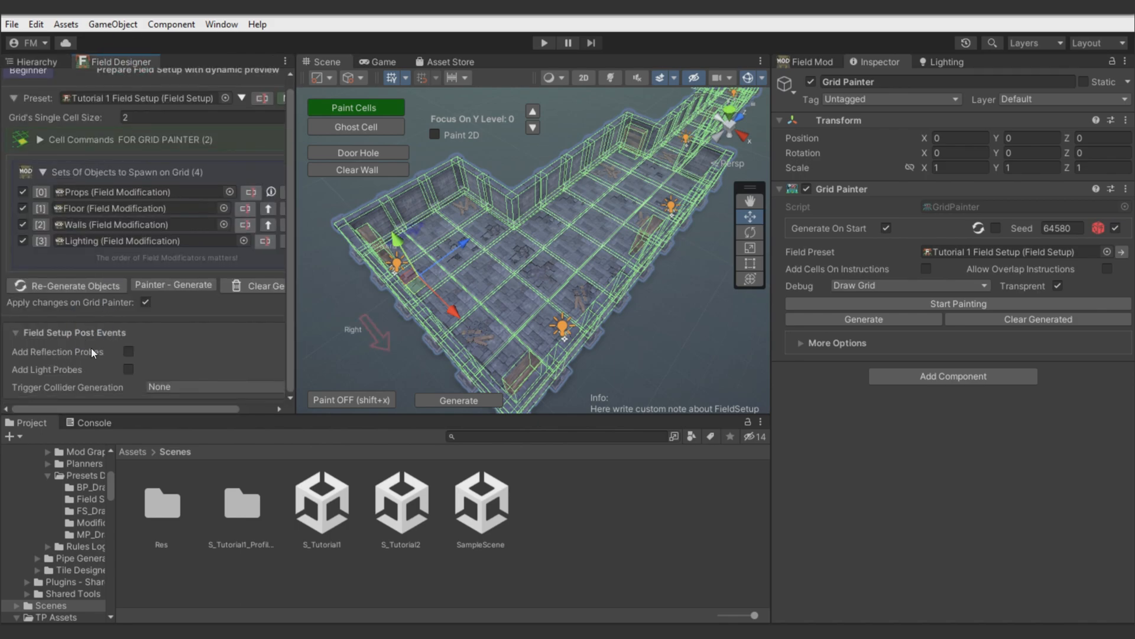
pyautogui.click(127, 352)
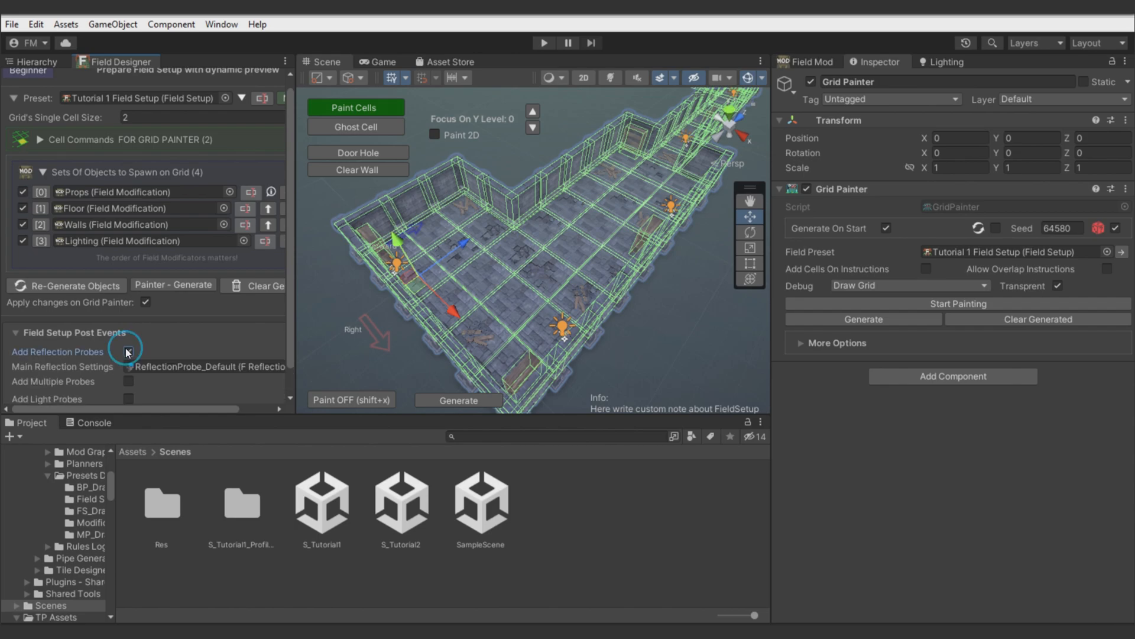
# Enable Add Multiple Probes for the field setup's reflection probes and regenerate the Grid Painter objects
pyautogui.scroll(-1, 136, 361)
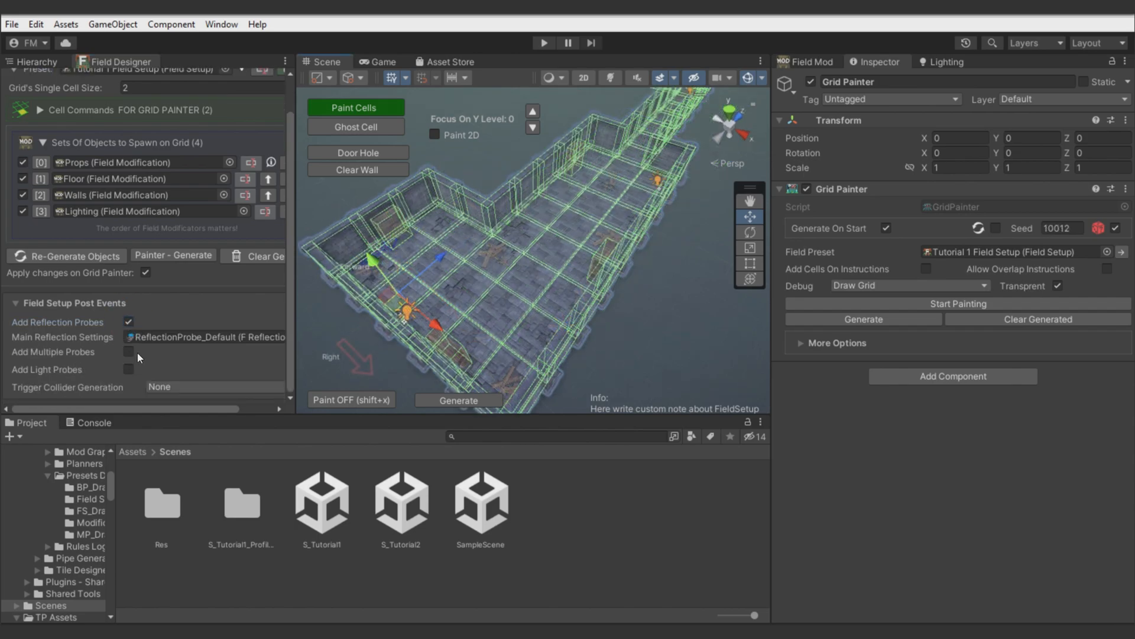
pyautogui.click(127, 352)
pyautogui.scroll(-2, 118, 355)
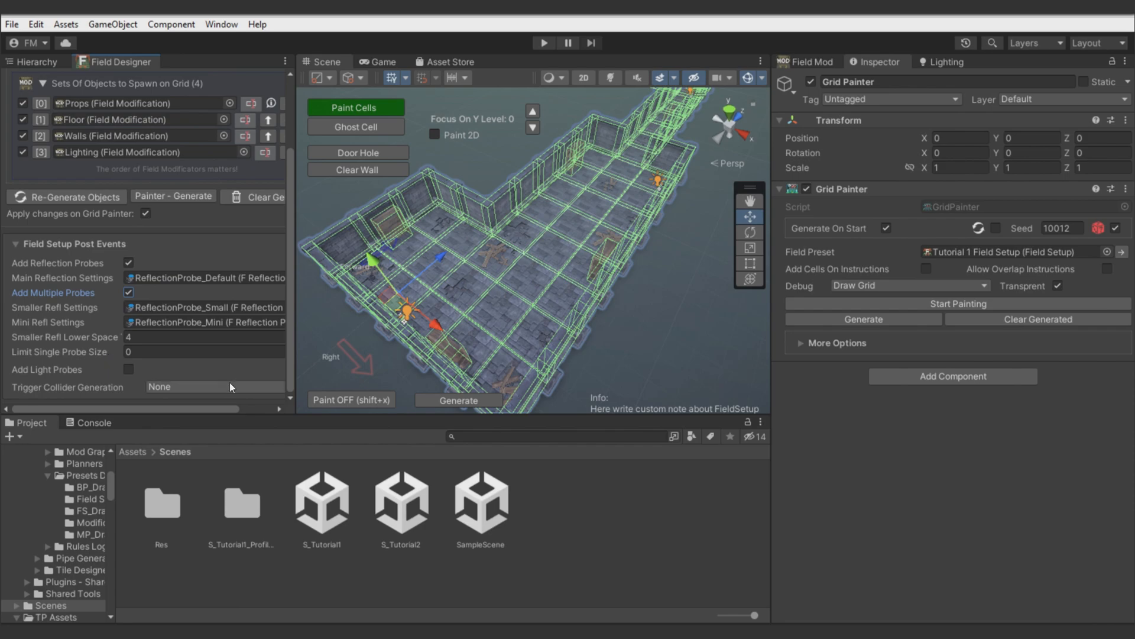
pyautogui.click(481, 401)
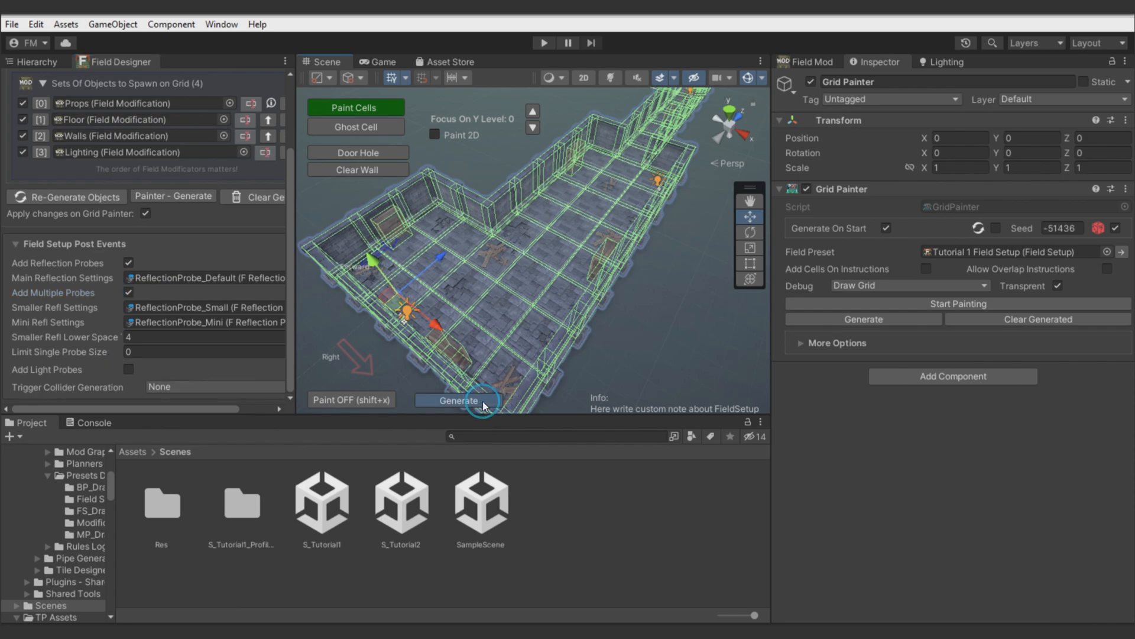
# Expand the Grid Painter's ReflectionProbes group and inspect the individual reflection probes and their coverage boxes in the scene
pyautogui.click(45, 64)
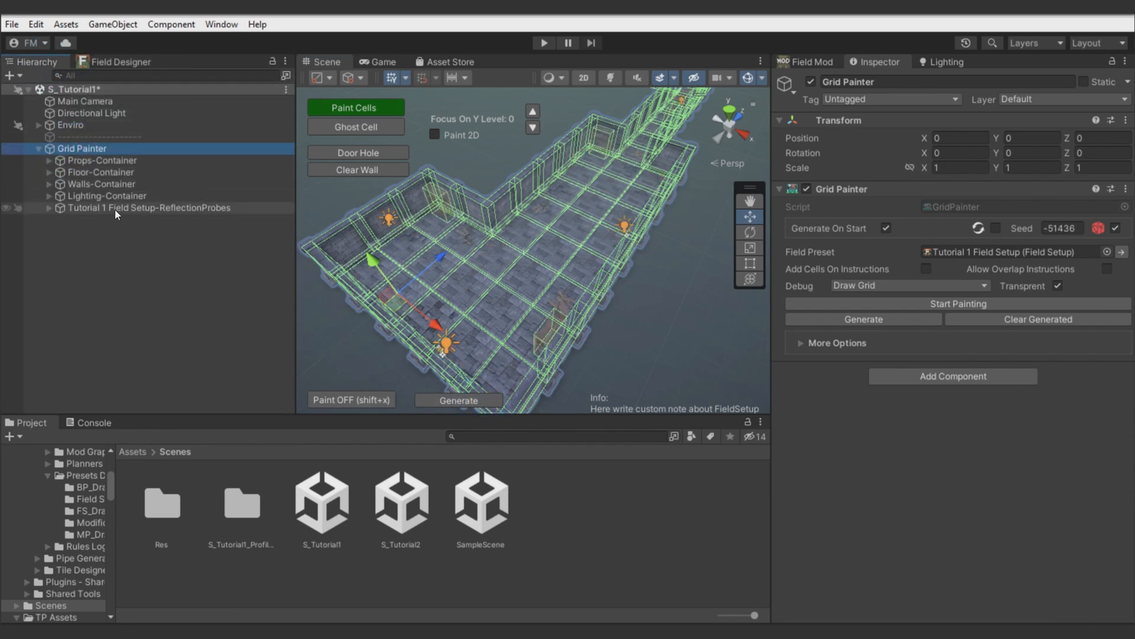
pyautogui.click(101, 206)
pyautogui.press('Right')
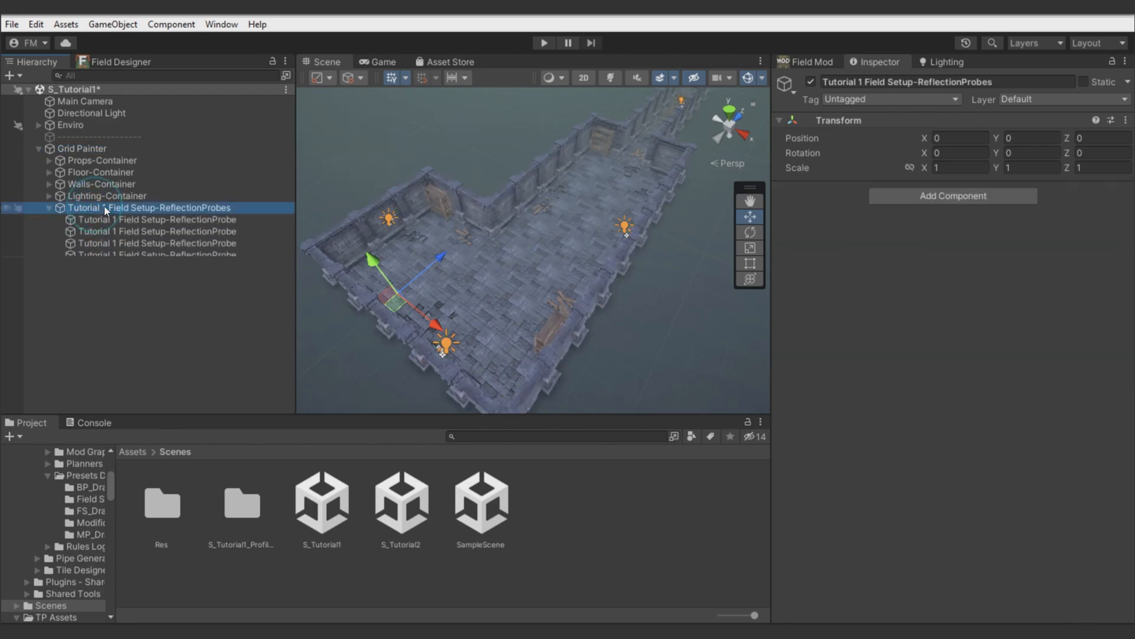
pyautogui.press('Down')
pyautogui.doubleClick(240, 245)
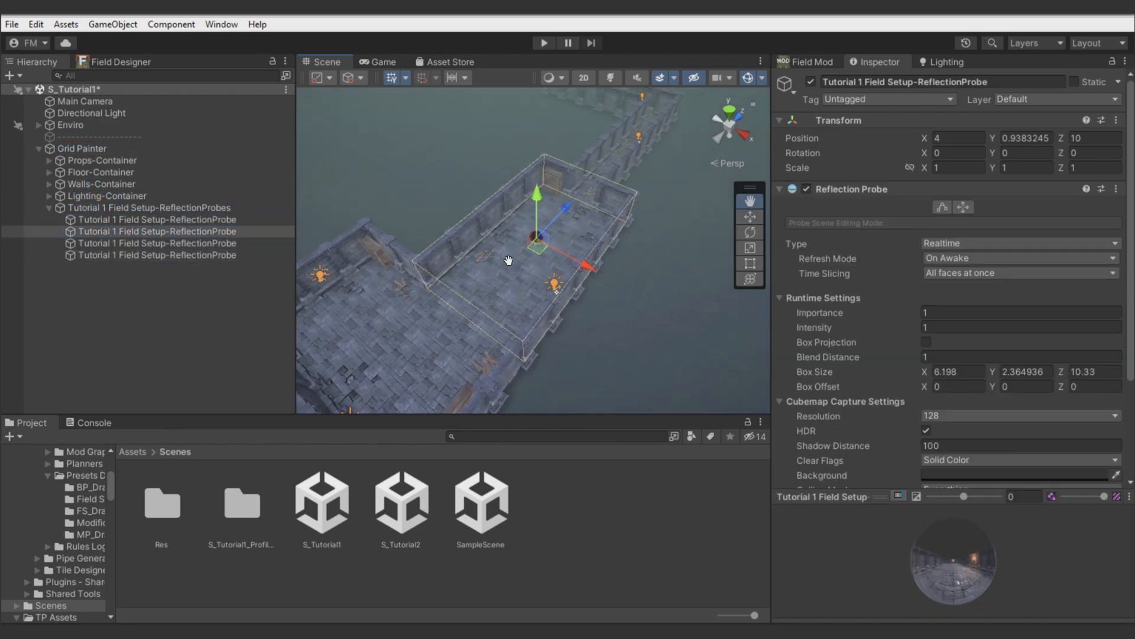
pyautogui.press('Down')
pyautogui.moveTo(379, 273); pyautogui.dragTo(541, 172, button='middle')
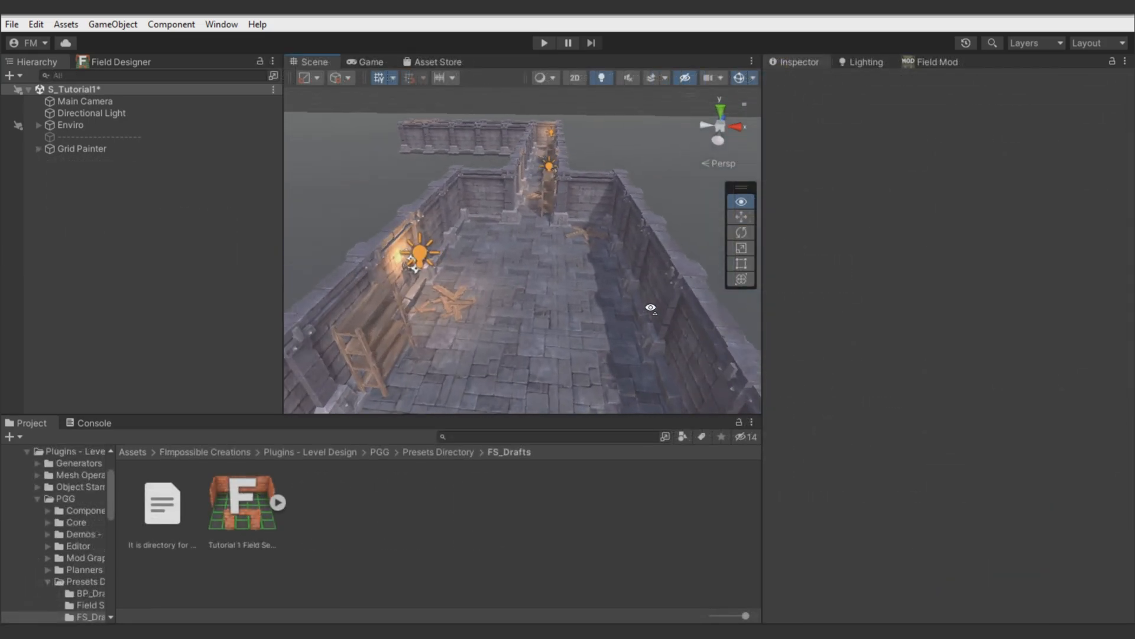
pyautogui.press('w')
pyautogui.moveTo(650, 307); pyautogui.dragTo(1029, 166, button='right')
pyautogui.press('w')
pyautogui.moveTo(307, 211); pyautogui.dragTo(382, 213, button='right')
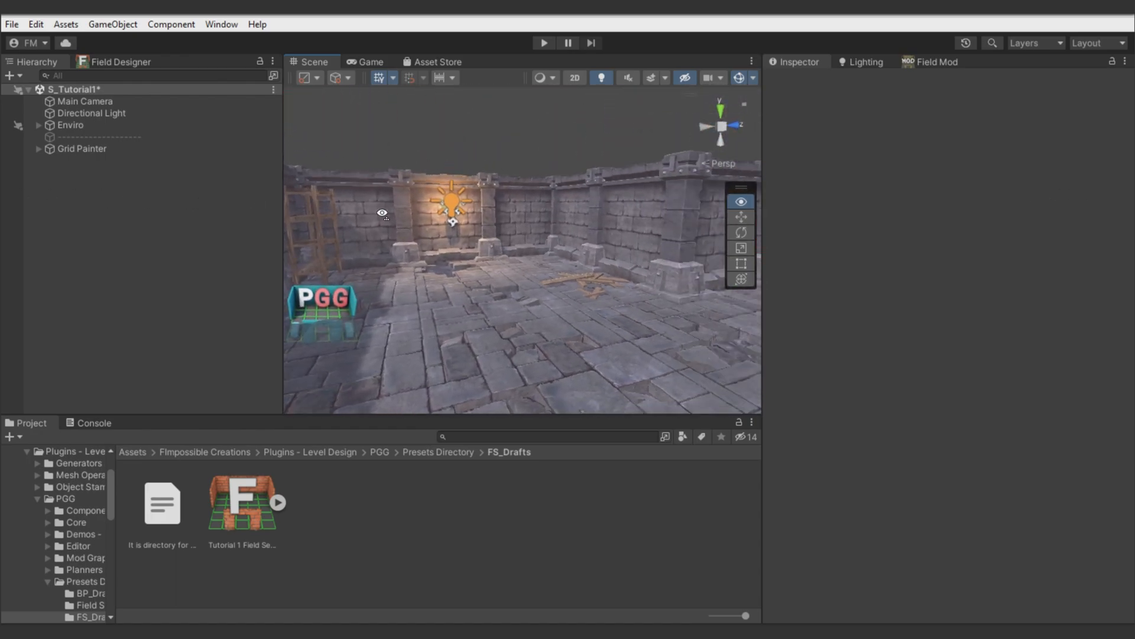